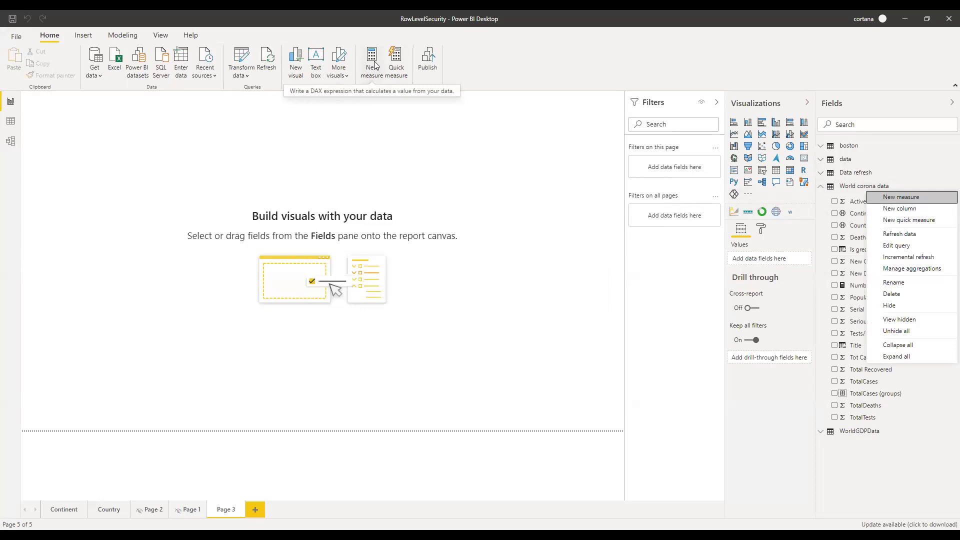
# Create a new measure in the World corona data table and name it "Total cases".
pyautogui.click(899, 201)
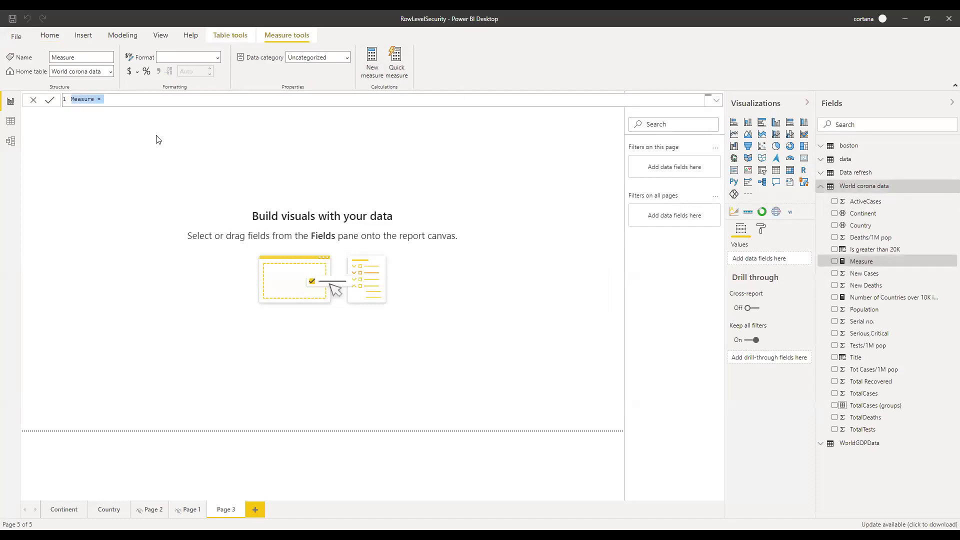
pyautogui.press('Home')
pyautogui.hotkey('shift', 'Right')
pyautogui.hotkey('shift', 'Right')
pyautogui.hotkey('shift', 'Right')
pyautogui.hotkey('shift', 'Right')
pyautogui.hotkey('shift', 'Right')
pyautogui.hotkey('shift', 'Right')
pyautogui.hotkey('shift', 'Right')
pyautogui.press('BackSpace')
pyautogui.write('Total cases')
# Define the Total cases measure as SUM('World corona data'[New Cases]) and commit the formula.
pyautogui.press('Right')
pyautogui.press('Right')
pyautogui.press('Right')
pyautogui.write('sum')
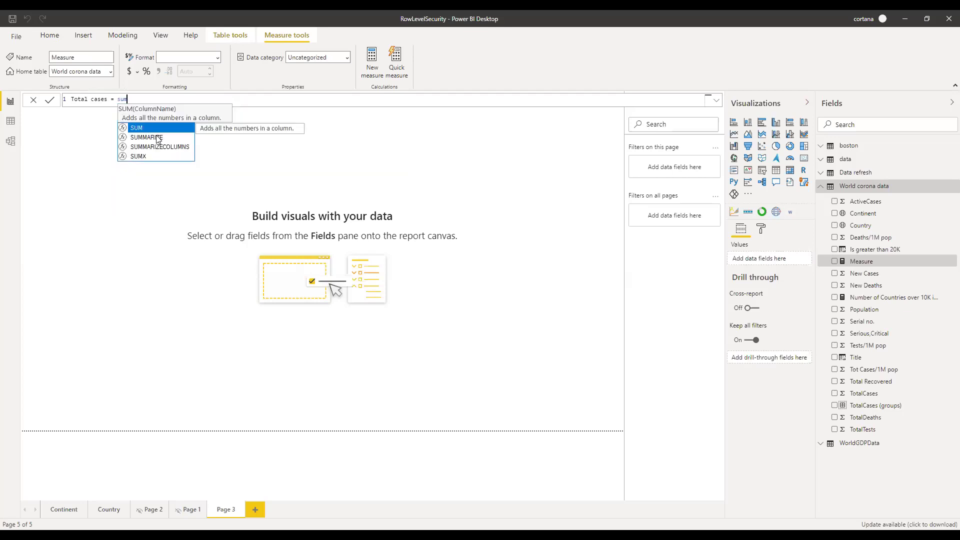
pyautogui.write('(')
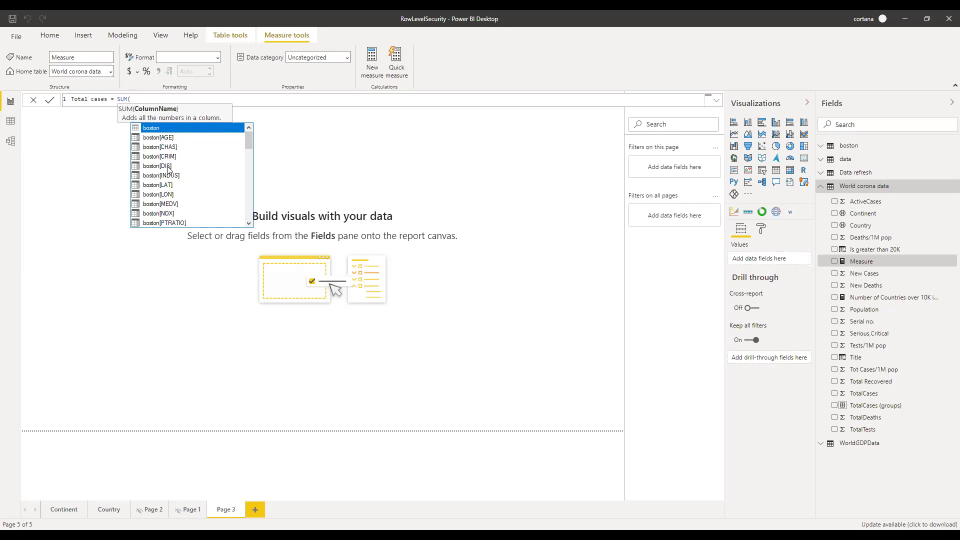
pyautogui.write('cases')
pyautogui.press('Down')
pyautogui.press('Down')
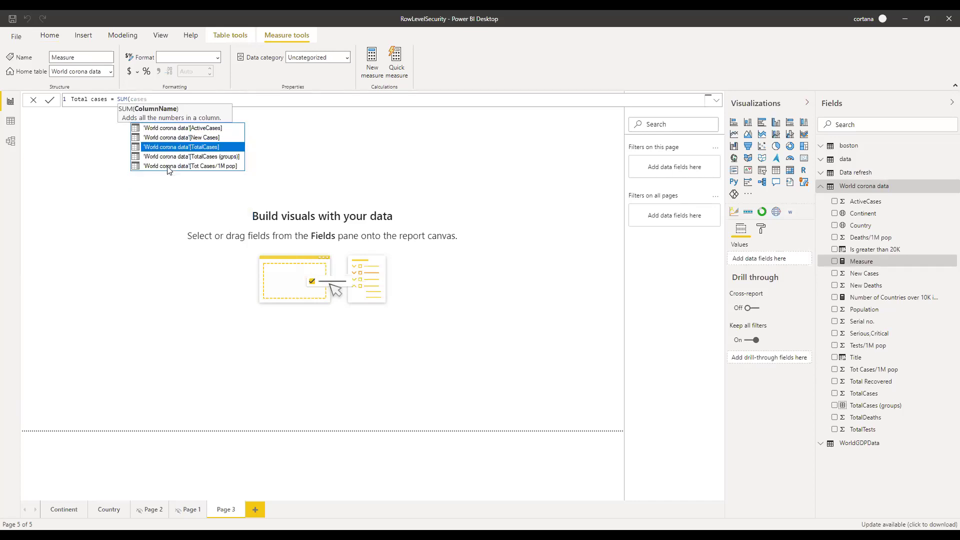
pyautogui.press('Up')
pyautogui.press('Up')
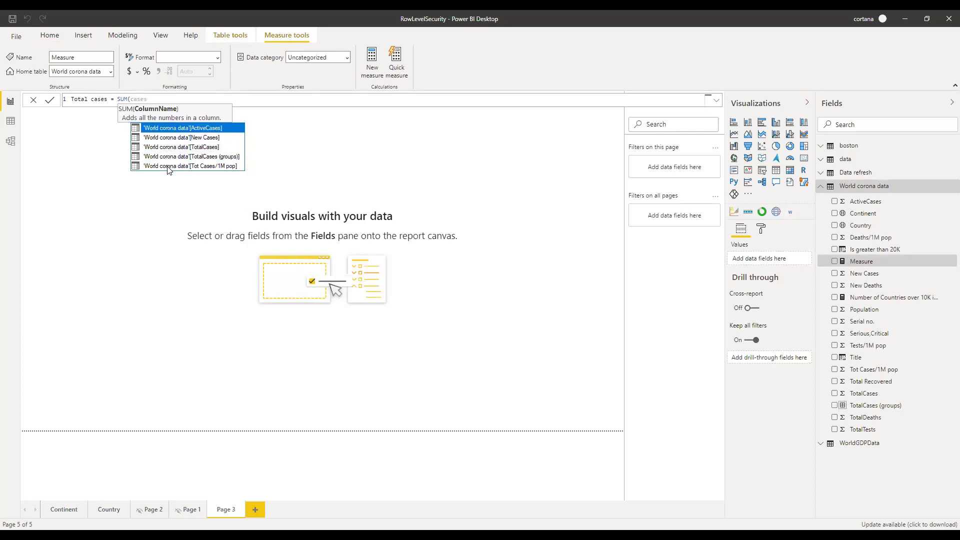
pyautogui.press('Down')
pyautogui.press('Down')
pyautogui.press('Down')
pyautogui.press('Down')
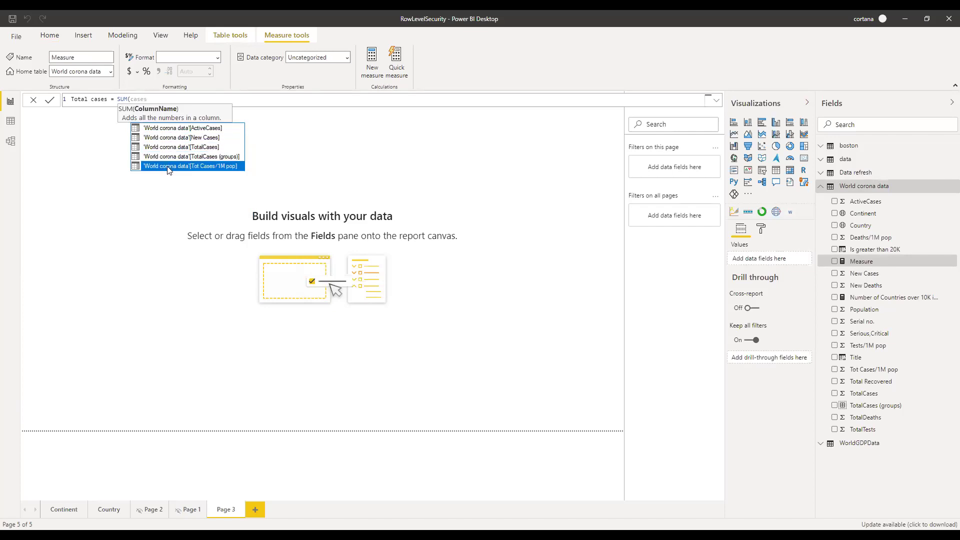
pyautogui.press('Up')
pyautogui.press('Up')
pyautogui.press('Up')
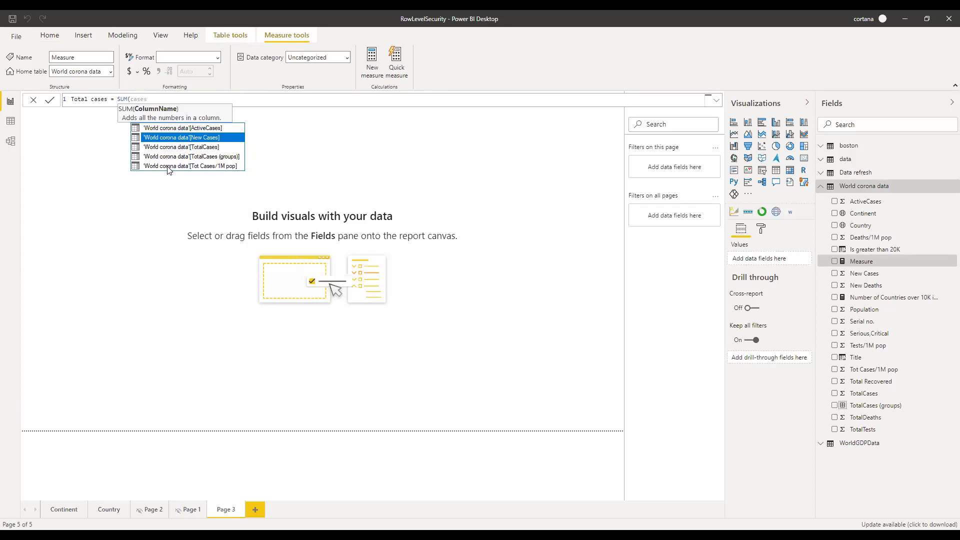
pyautogui.press('Tab')
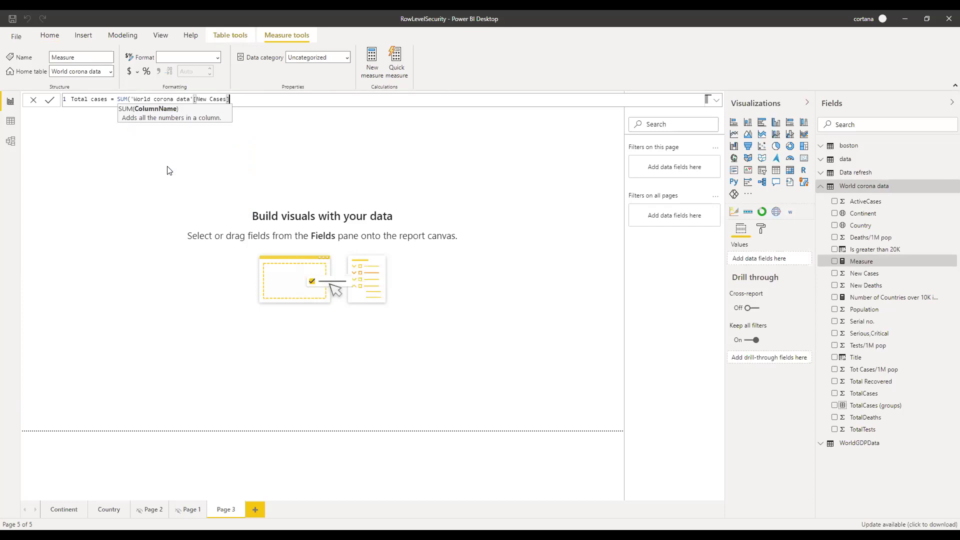
pyautogui.write(')')
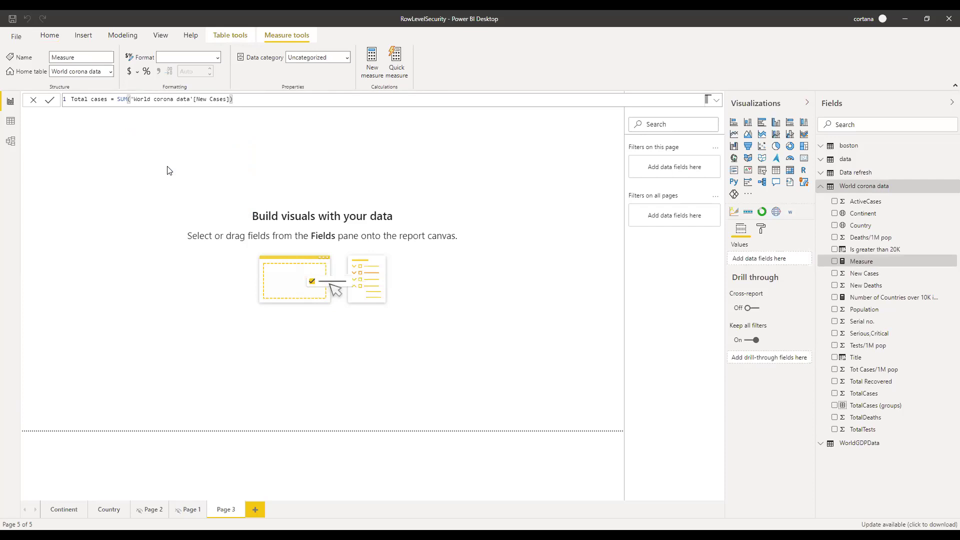
pyautogui.press('Return')
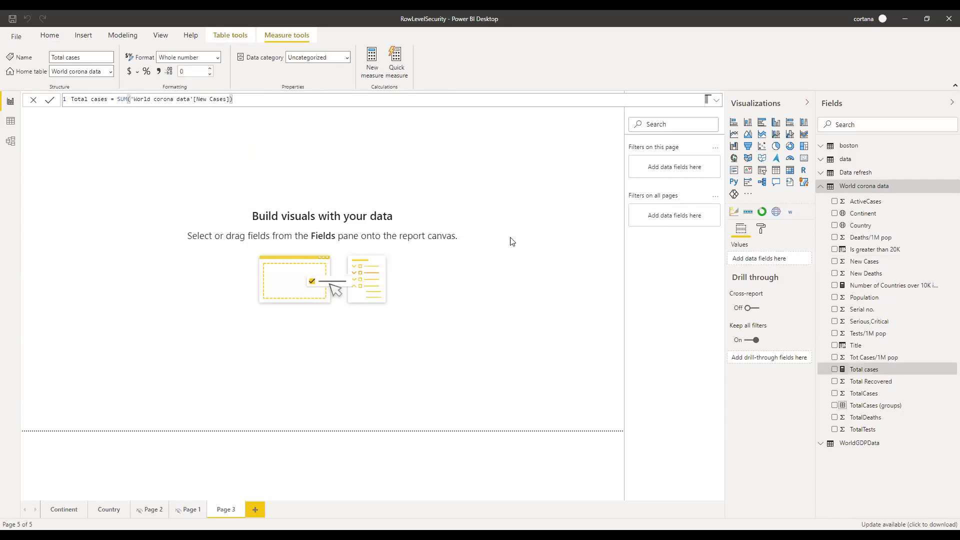
# Add a card visual showing the Total cases measure, moved slightly in from the page's upper-left corner and reduced in size.
pyautogui.click(804, 159)
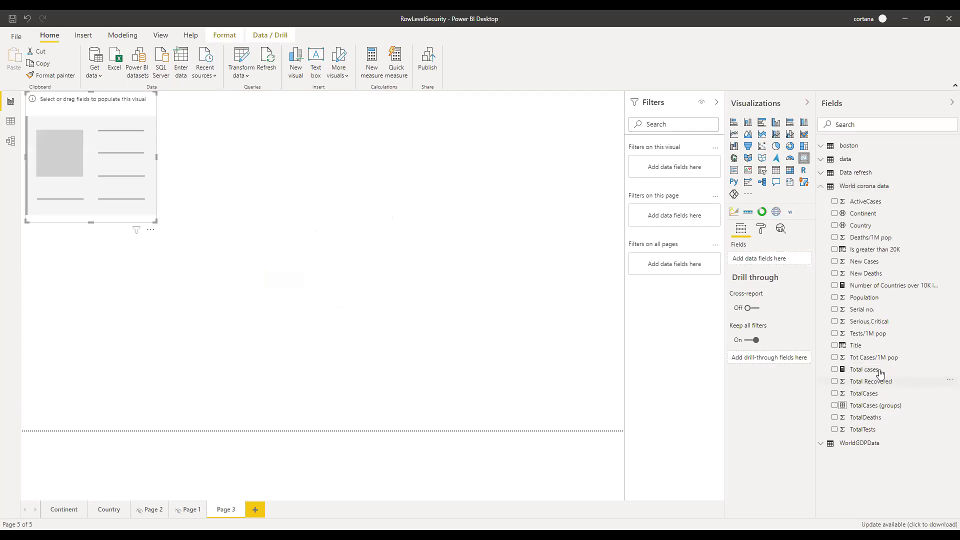
pyautogui.moveTo(859, 370); pyautogui.dragTo(763, 262)
pyautogui.moveTo(107, 176); pyautogui.dragTo(120, 214)
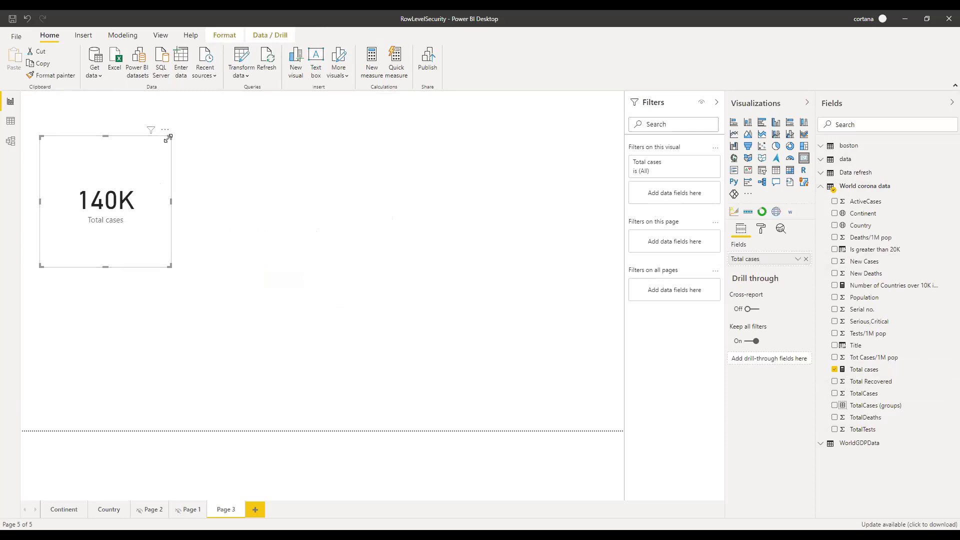
pyautogui.moveTo(170, 136); pyautogui.dragTo(164, 177)
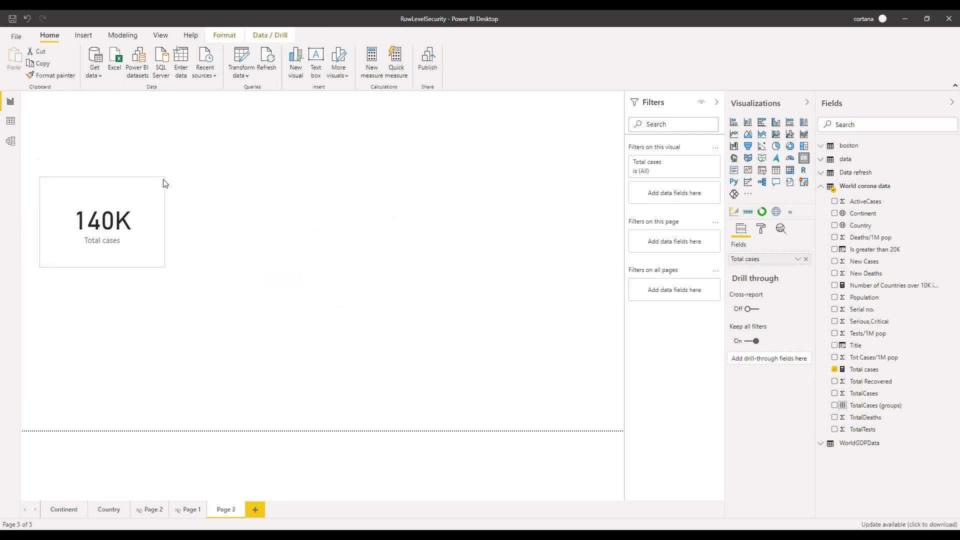
pyautogui.click(205, 265)
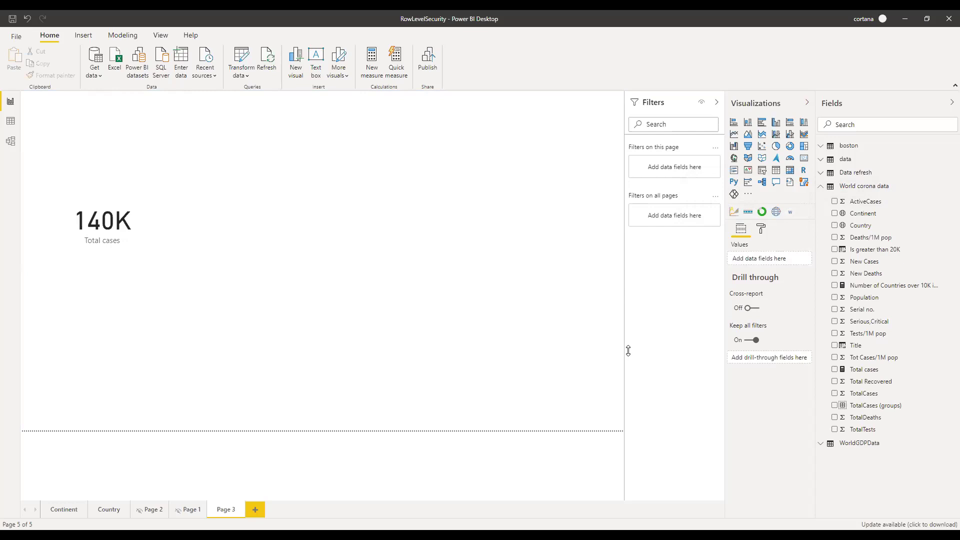
# Create another measure in the World corona data table and name it "Number of countries over 20K infected".
pyautogui.moveTo(885, 187)
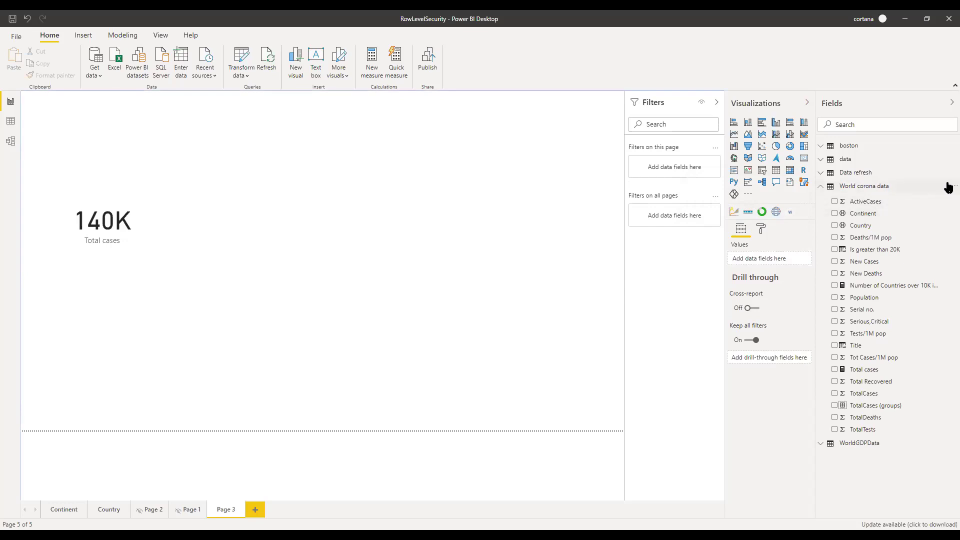
pyautogui.click(948, 188)
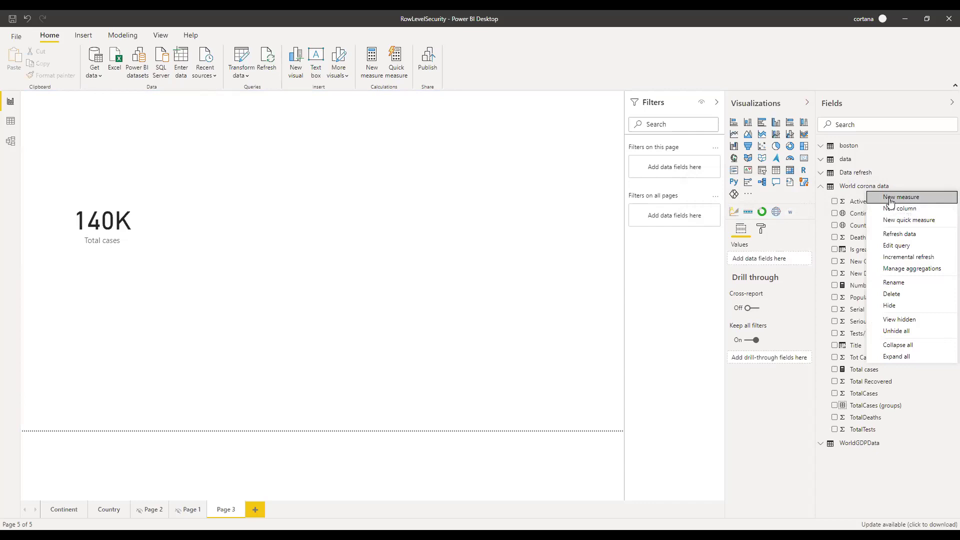
pyautogui.click(467, 200)
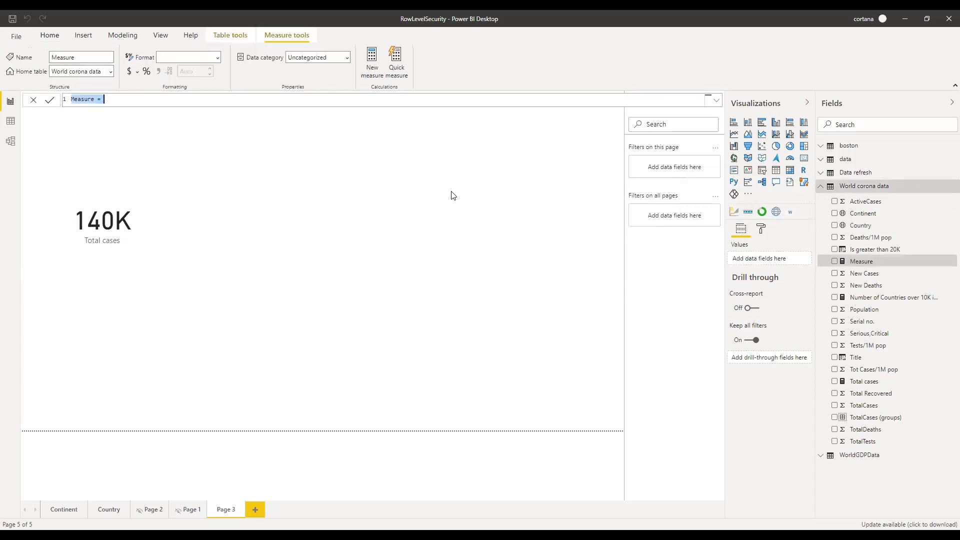
pyautogui.press('Home')
pyautogui.hotkey('shift', 'Right')
pyautogui.hotkey('shift', 'Right')
pyautogui.hotkey('shift', 'Right')
pyautogui.hotkey('shift', 'Right')
pyautogui.hotkey('shift', 'Right')
pyautogui.hotkey('shift', 'Right')
pyautogui.hotkey('shift', 'Right')
pyautogui.press('BackSpace')
pyautogui.write('Numbe')
pyautogui.write('r of ')
pyautogui.write('count')
pyautogui.write('ries ov')
pyautogui.write('er ')
pyautogui.write('20')
pyautogui.write('K ')
pyautogui.write('infect')
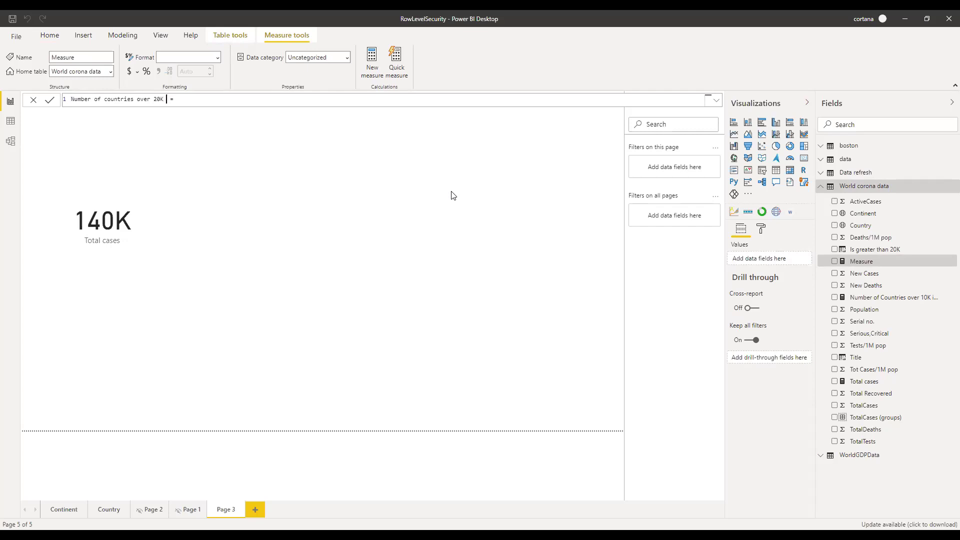
pyautogui.write('ed')
# Begin the measure's formula with CALCULATE, using COUNT('World corona data'[Country]) as its expression.
pyautogui.write('cal')
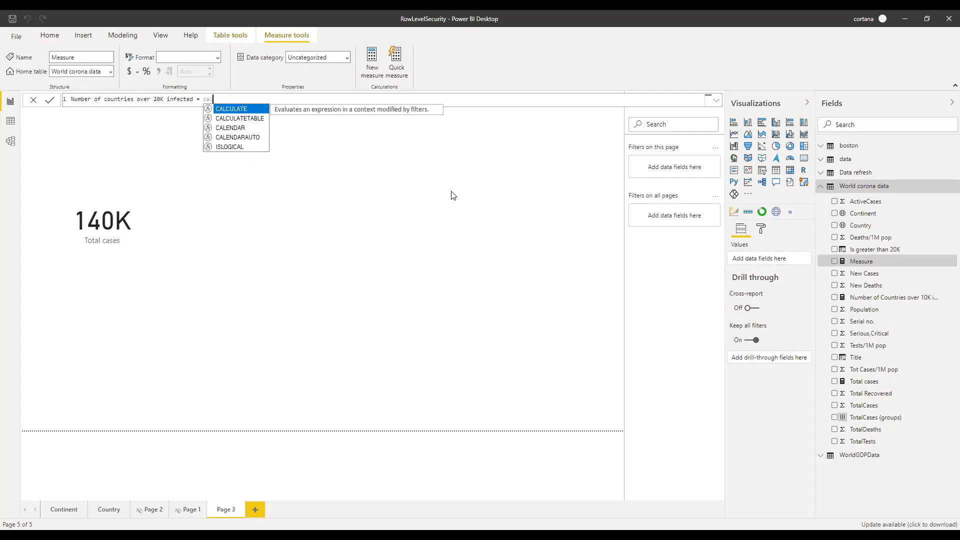
pyautogui.press('Tab')
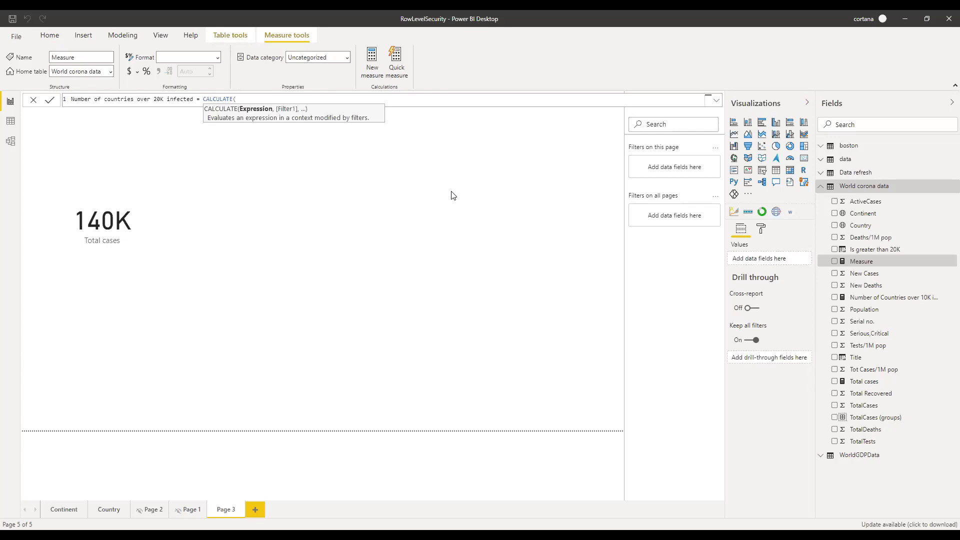
pyautogui.write('COUNT')
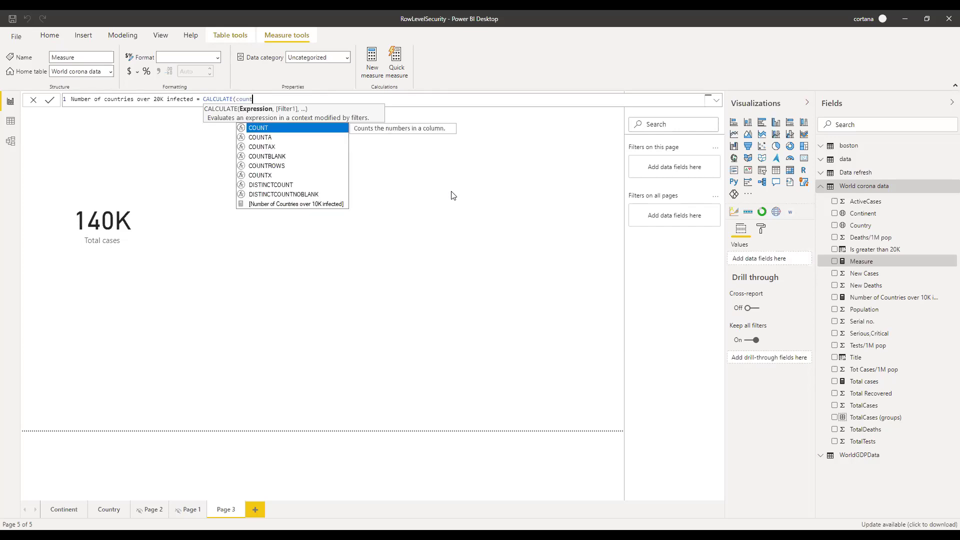
pyautogui.write('(cou')
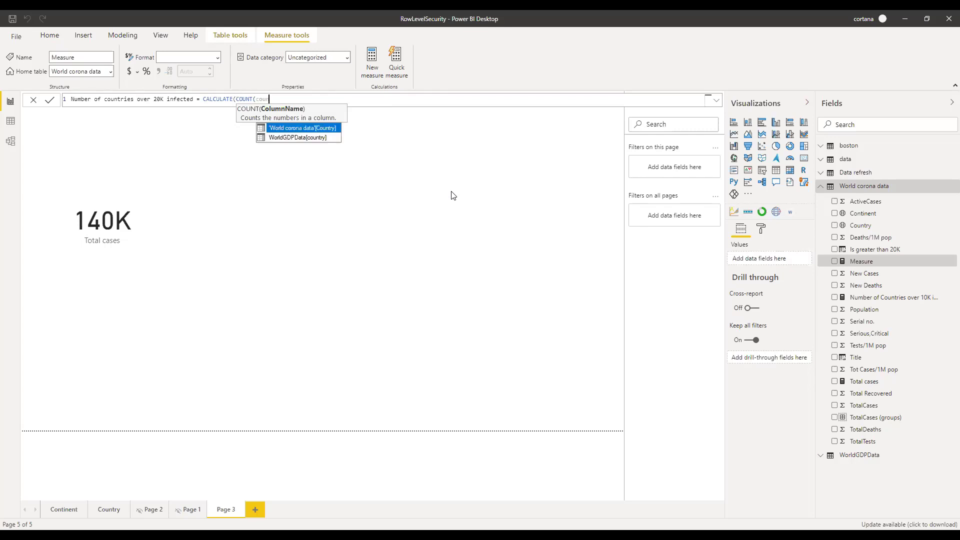
pyautogui.press('Tab')
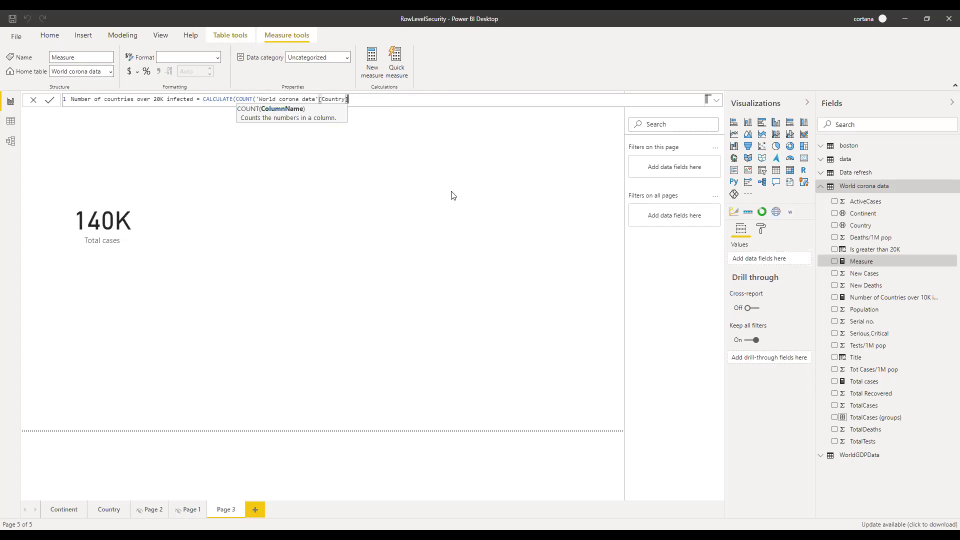
pyautogui.write(')')
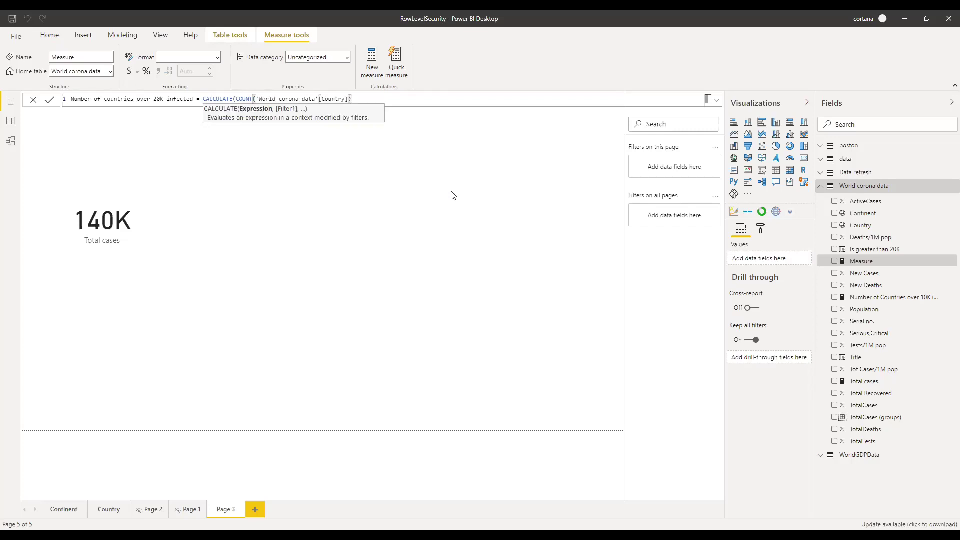
# Add the filter [Total cases]>20000 to the CALCULATE expression, close it and commit the formula.
pyautogui.write(',')
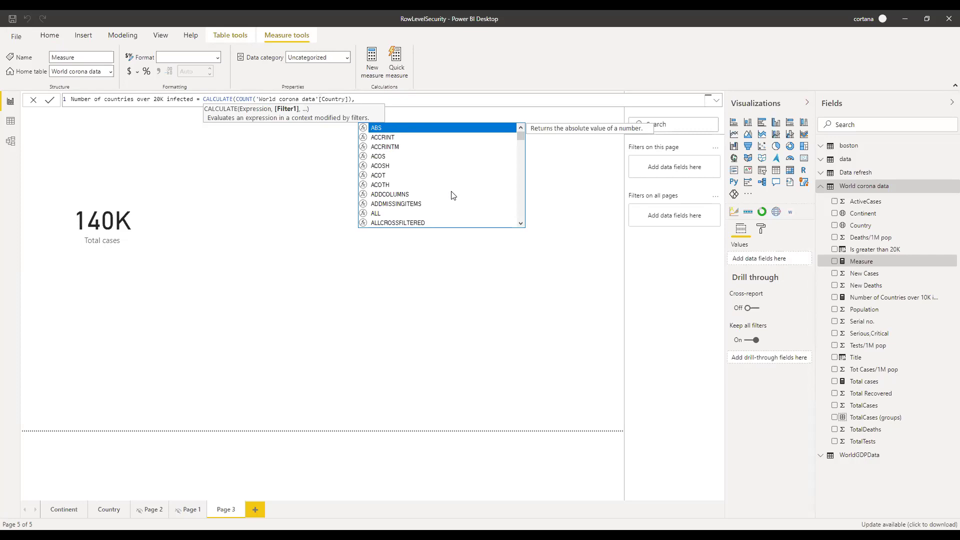
pyautogui.write('total')
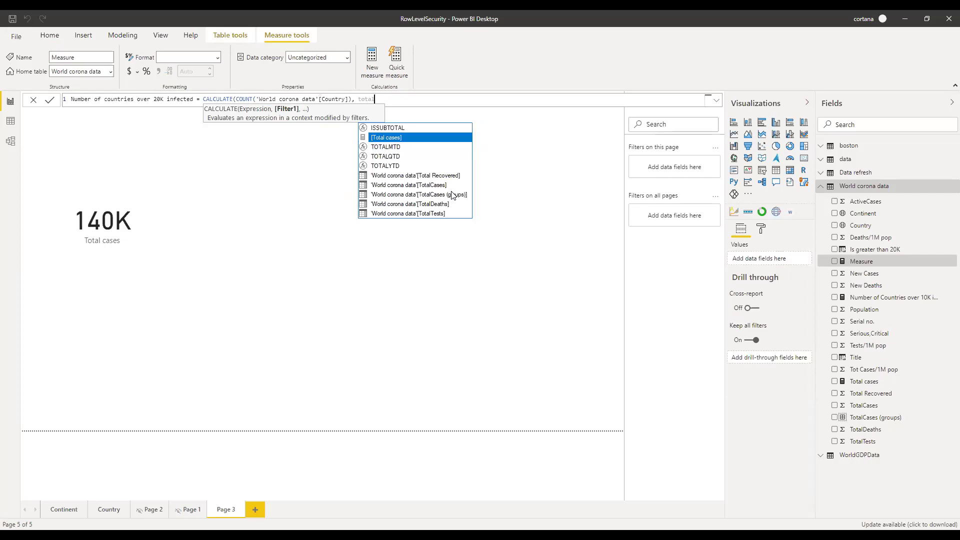
pyautogui.press('Tab')
pyautogui.write('>')
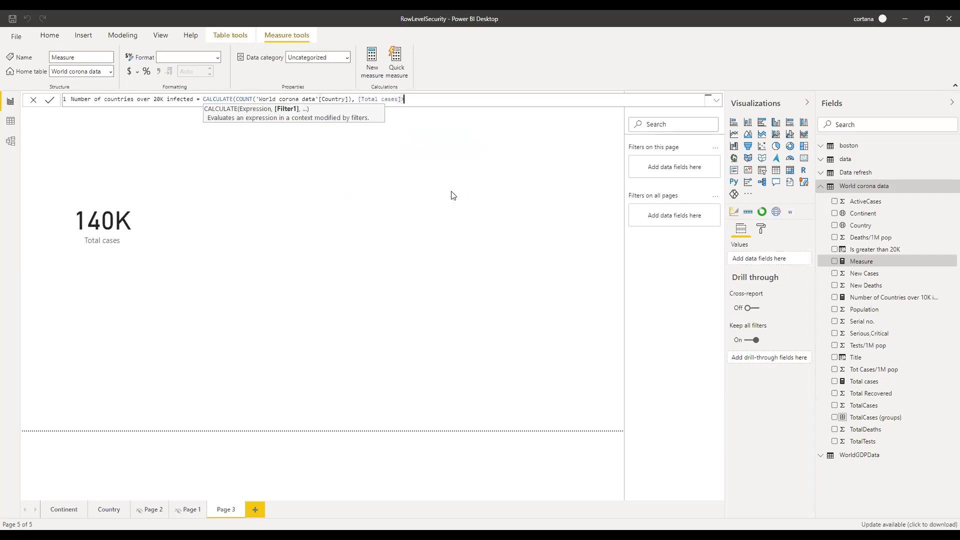
pyautogui.write('20000)')
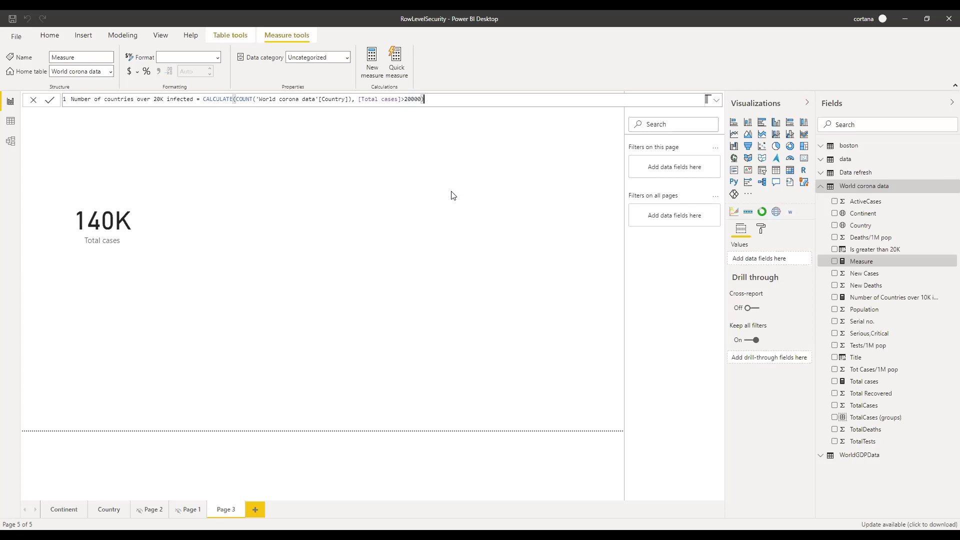
pyautogui.press('Return')
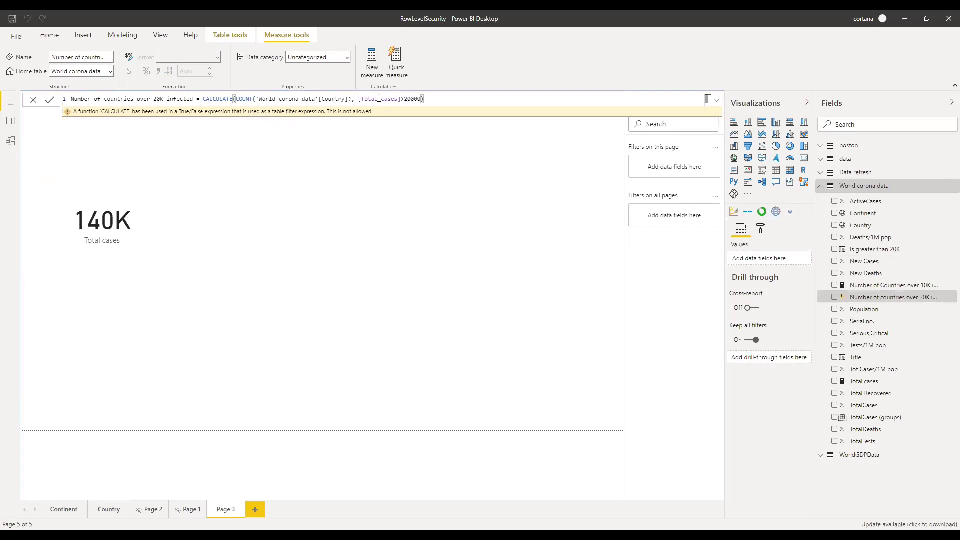
# Replace [Total cases] in the CALCULATE filter with the column 'World corona data'[TotalCases] and commit the corrected formula.
pyautogui.moveTo(401, 99); pyautogui.dragTo(361, 104)
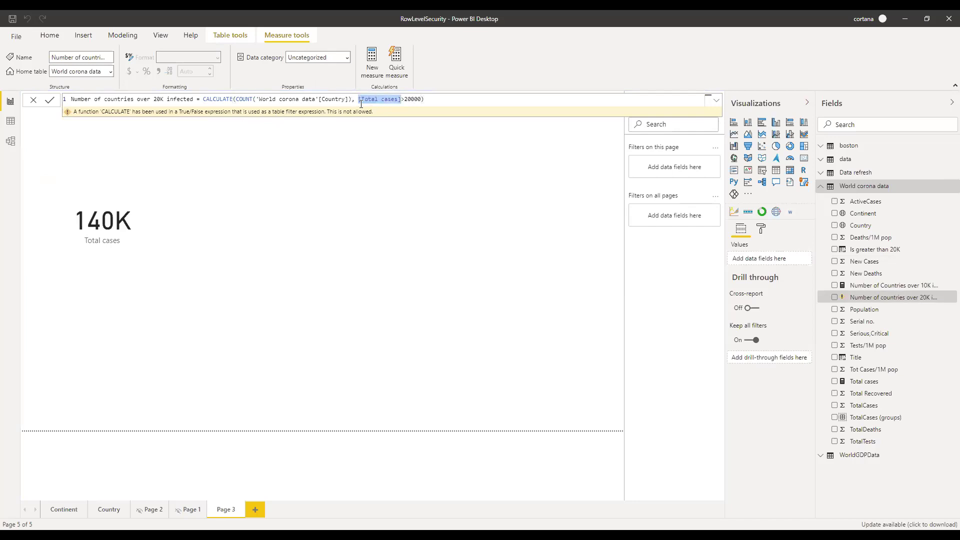
pyautogui.press('BackSpace')
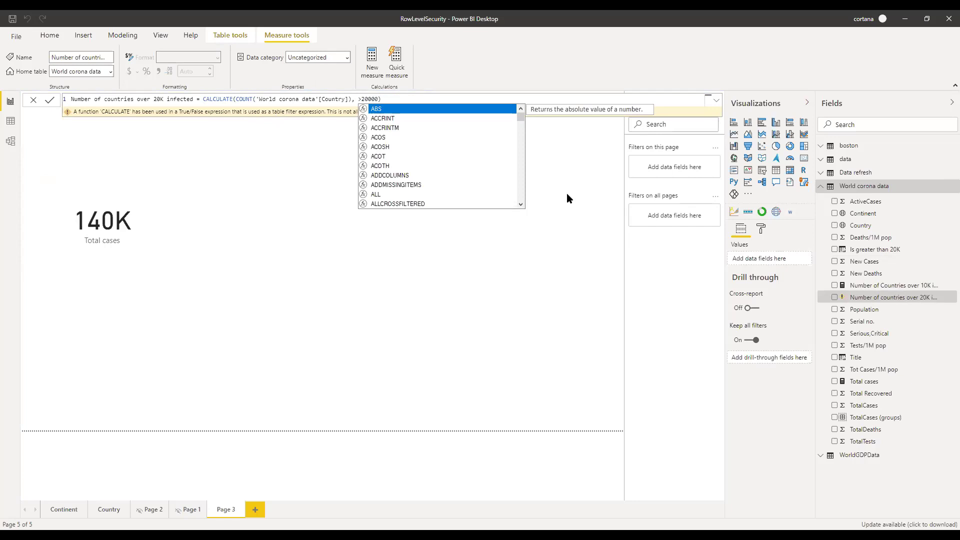
pyautogui.write('cases')
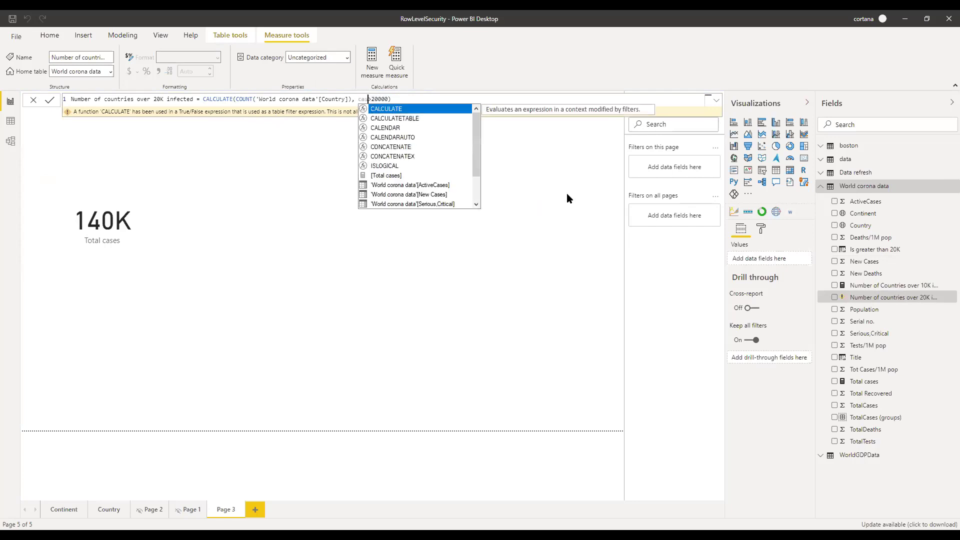
pyautogui.press('Down')
pyautogui.press('Down')
pyautogui.press('Down')
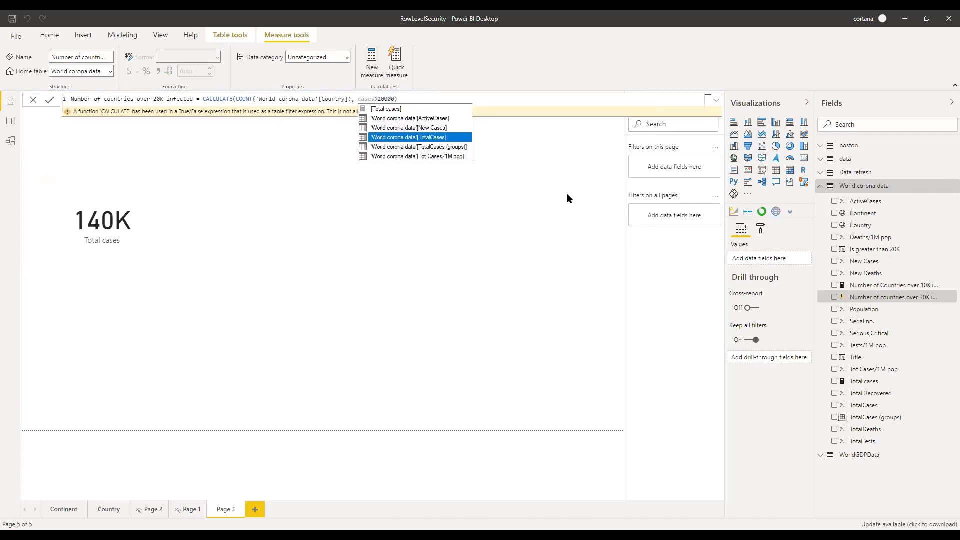
pyautogui.press('Tab')
pyautogui.press('Right')
pyautogui.press('Right')
pyautogui.press('Right')
pyautogui.press('Right')
pyautogui.press('Right')
pyautogui.press('Right')
pyautogui.press('Right')
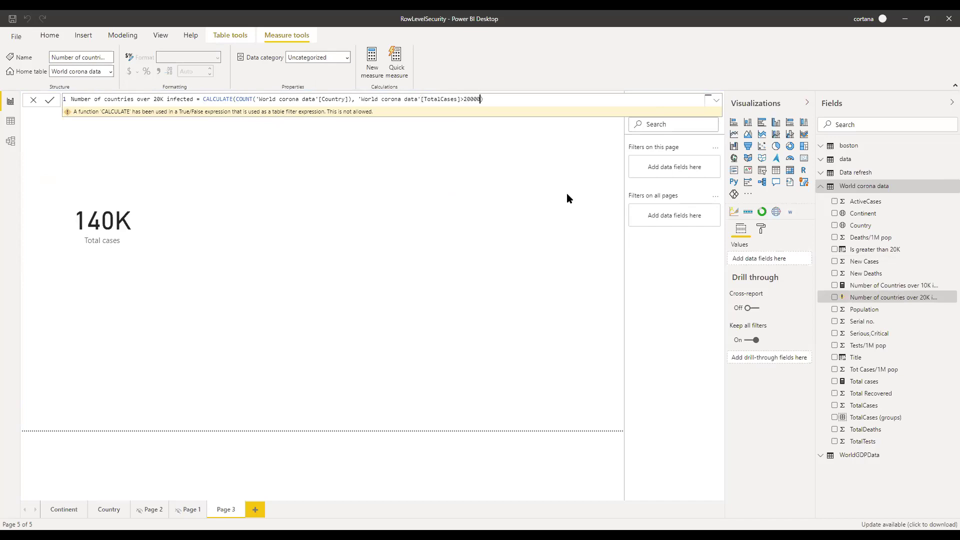
pyautogui.press('Return')
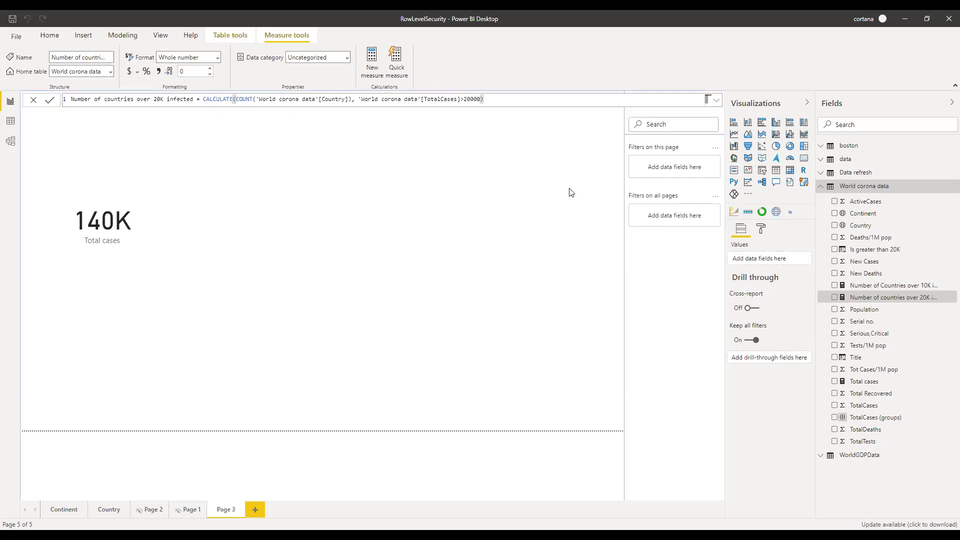
# Show the Number of countries over 20K infected measure as a card placed below the Total cases card.
pyautogui.moveTo(885, 302); pyautogui.dragTo(479, 263)
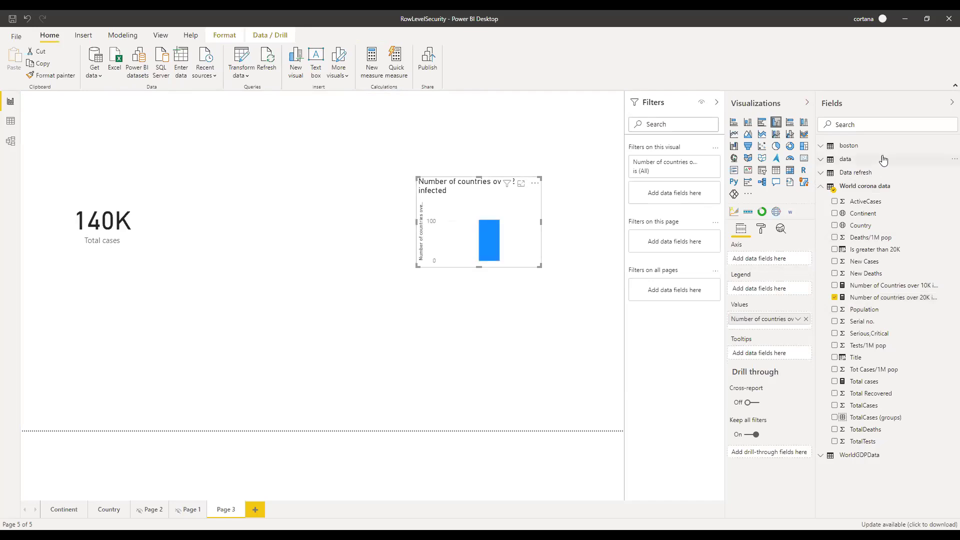
pyautogui.click(801, 160)
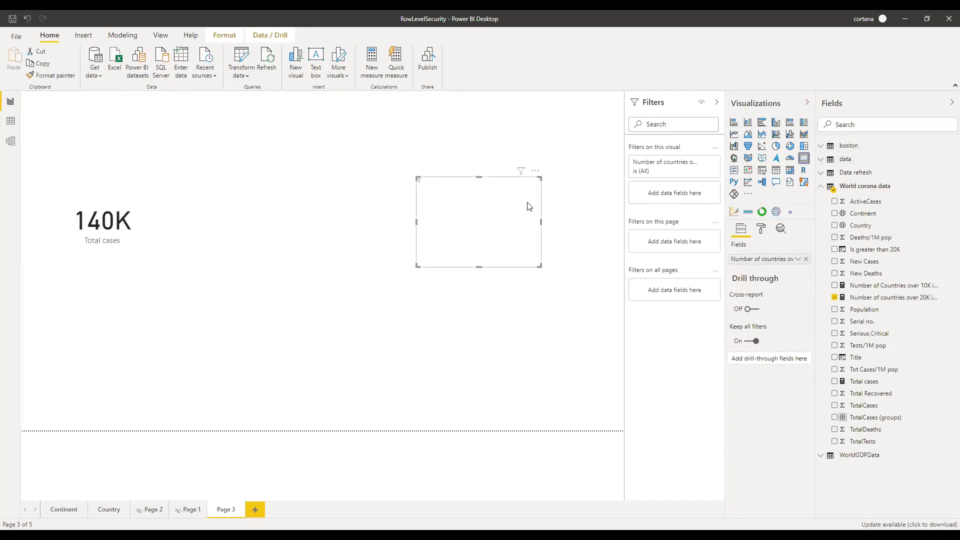
pyautogui.moveTo(477, 200); pyautogui.dragTo(170, 266)
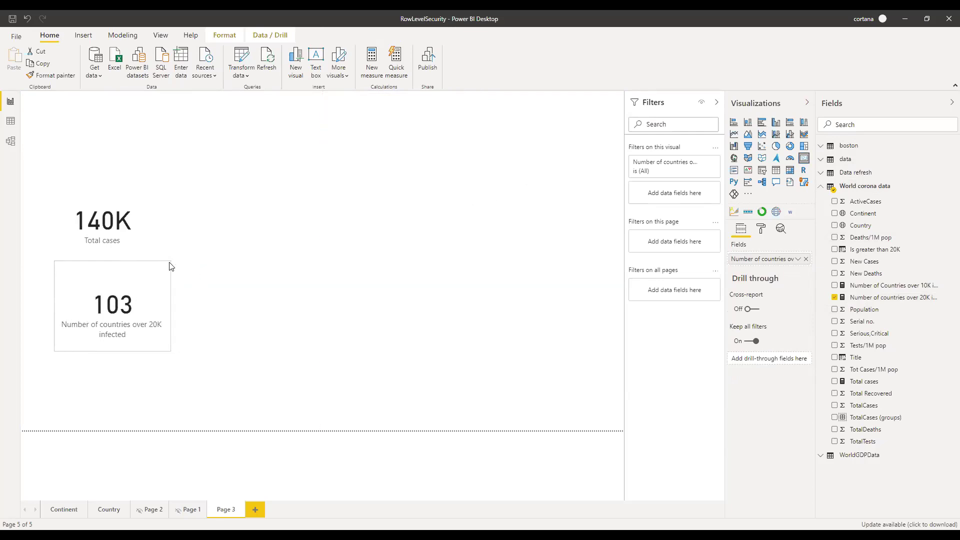
pyautogui.click(323, 322)
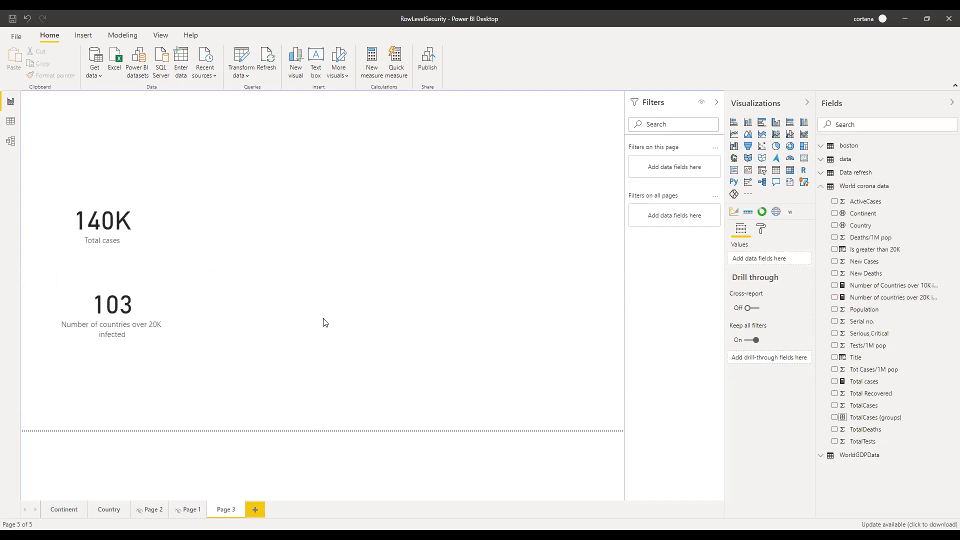
# Create a new measure in the World corona data table and name it "Total cases in Bangladesh".
pyautogui.click(103, 234)
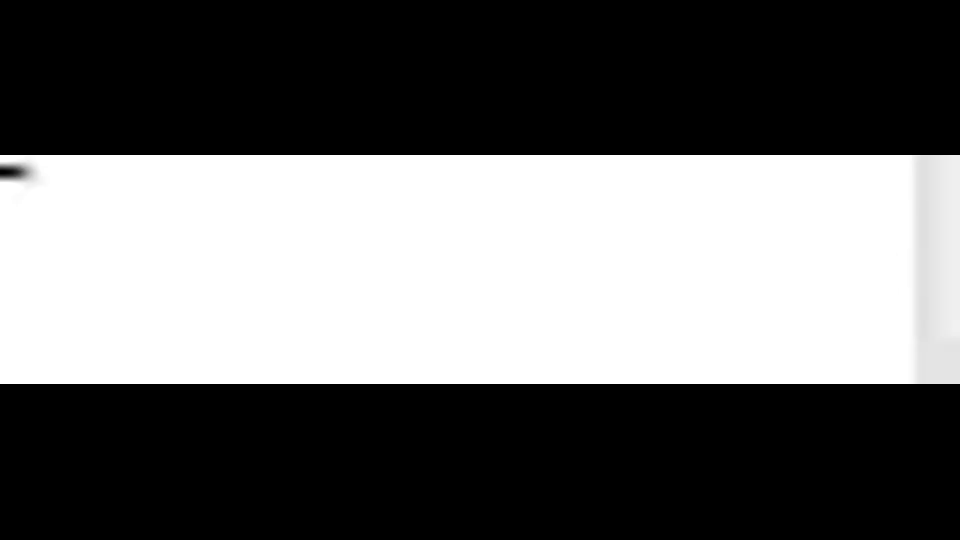
pyautogui.click(951, 188)
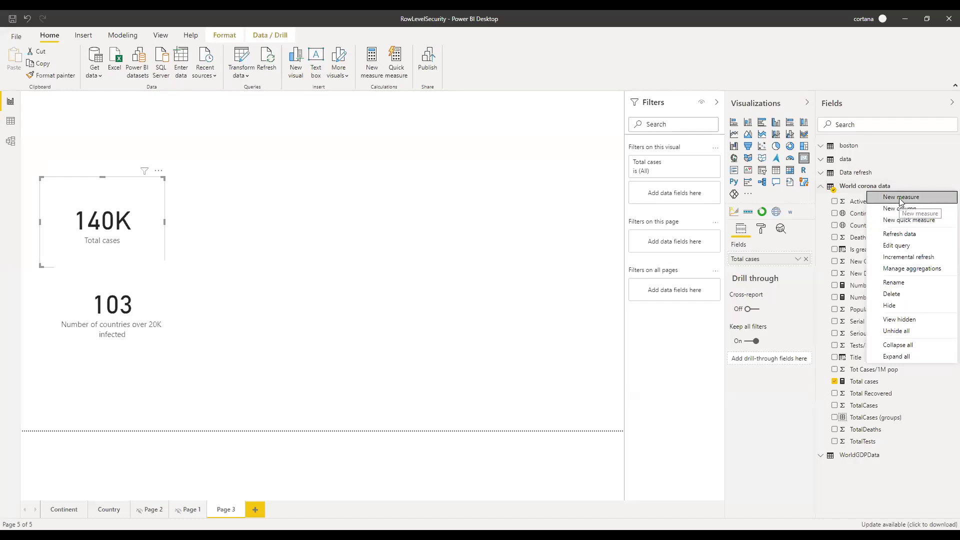
pyautogui.press('Escape')
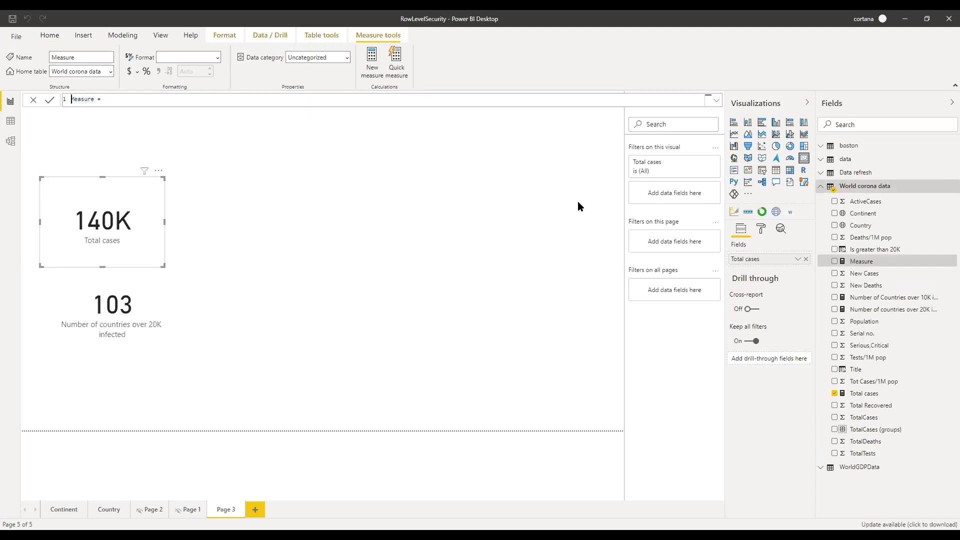
pyautogui.hotkey('shift', 'Right')
pyautogui.hotkey('shift', 'Right')
pyautogui.hotkey('shift', 'Right')
pyautogui.hotkey('shift', 'Right')
pyautogui.hotkey('shift', 'Right')
pyautogui.hotkey('shift', 'Right')
pyautogui.hotkey('shift', 'Right')
pyautogui.write('Total')
pyautogui.press('BackSpace')
pyautogui.press('BackSpace')
pyautogui.press('BackSpace')
pyautogui.write('l caes')
pyautogui.write('s')
pyautogui.press('End')
pyautogui.write('in Bangladesh')
# Begin the measure's formula with CALCULATE, using the [Total cases] measure as its expression.
pyautogui.write('CALCULATE(')
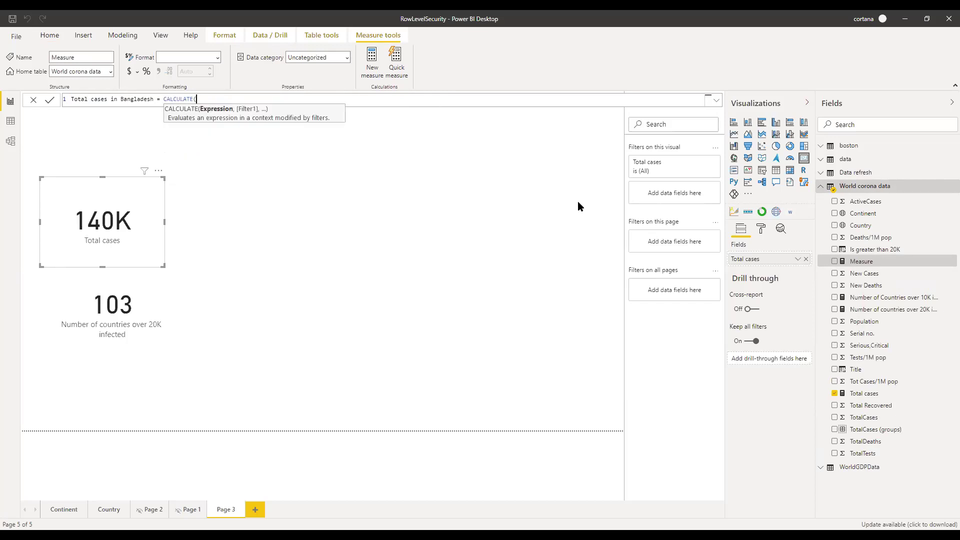
pyautogui.write('sum')
pyautogui.press('Escape')
pyautogui.press('BackSpace')
pyautogui.press('BackSpace')
pyautogui.press('BackSpace')
pyautogui.write('total')
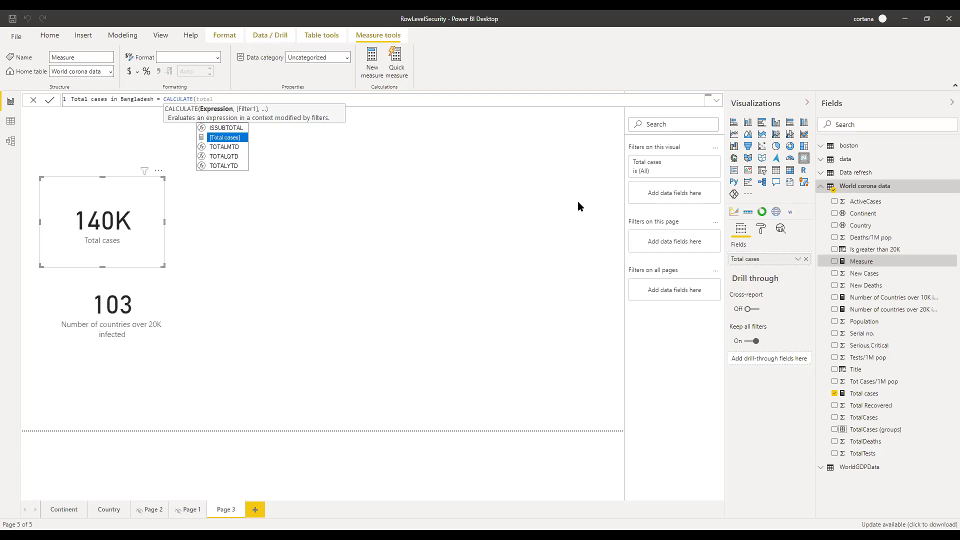
pyautogui.press('Tab')
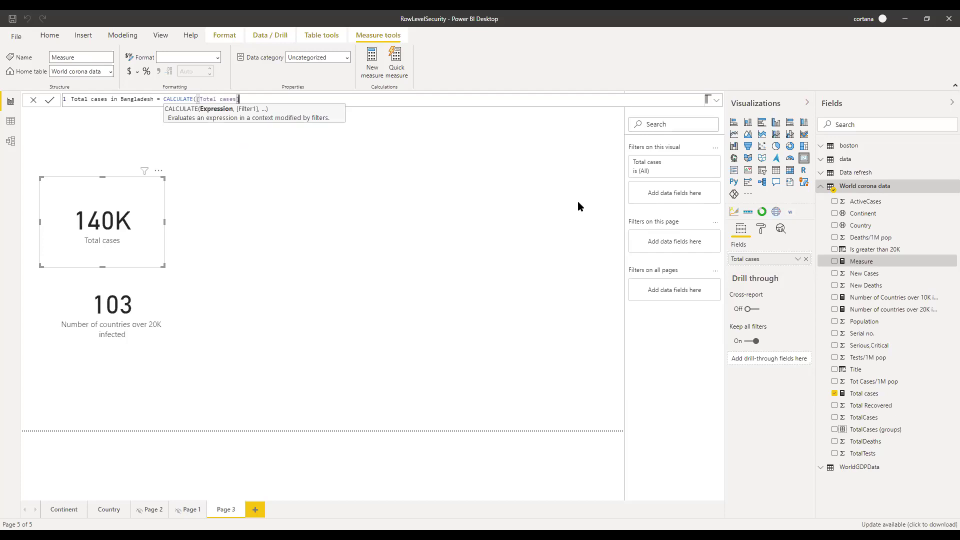
pyautogui.write(',')
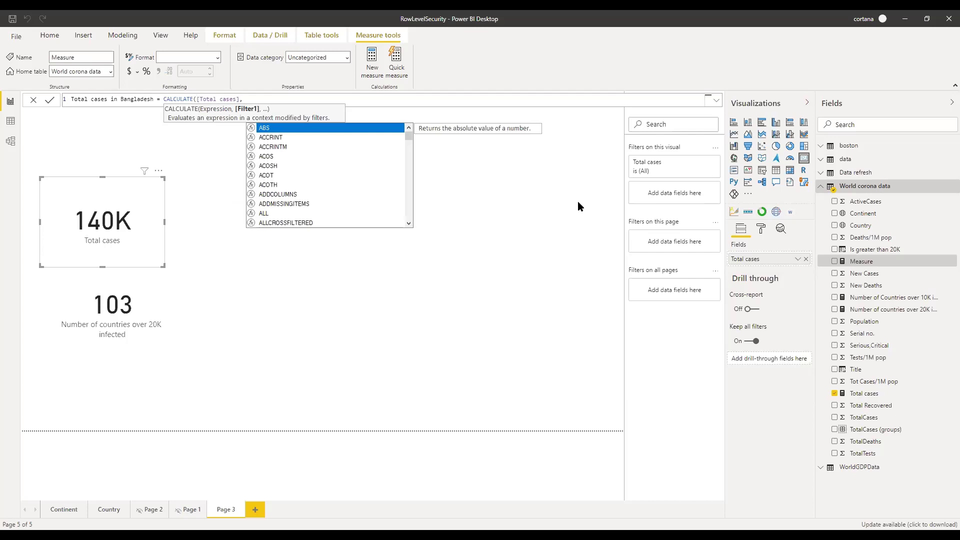
# Add the filter 'World corona data'[Country] = "Bangladesh" to the CALCULATE expression, close it and commit the formula.
pyautogui.write(' count')
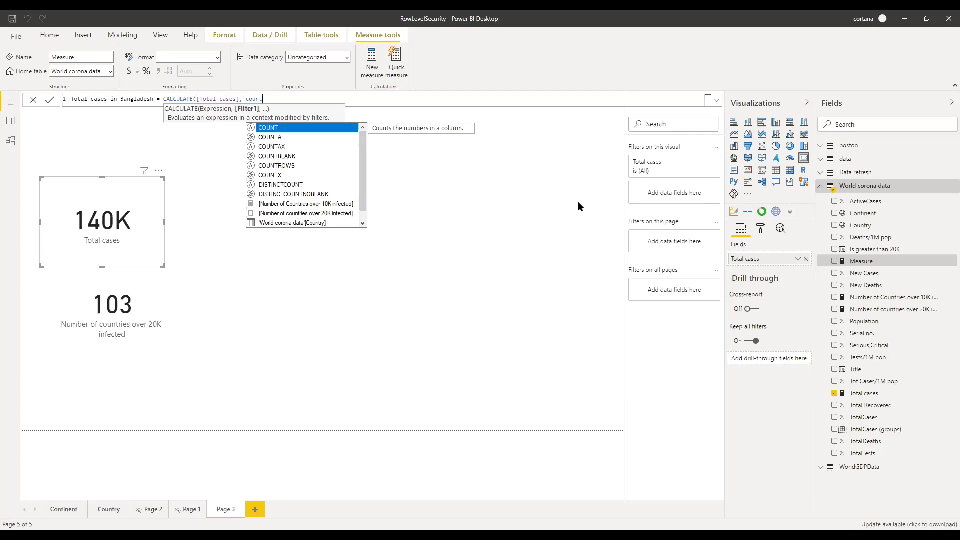
pyautogui.press('Down')
pyautogui.press('Down')
pyautogui.press('Down')
pyautogui.press('Down')
pyautogui.press('Down')
pyautogui.press('Down')
pyautogui.press('Down')
pyautogui.press('Down')
pyautogui.press('Down')
pyautogui.press('Down')
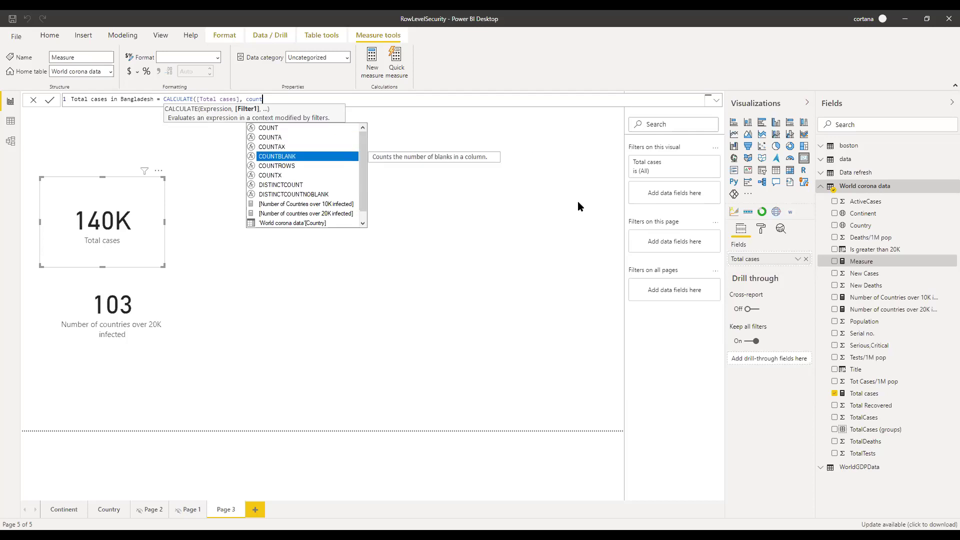
pyautogui.press('Tab')
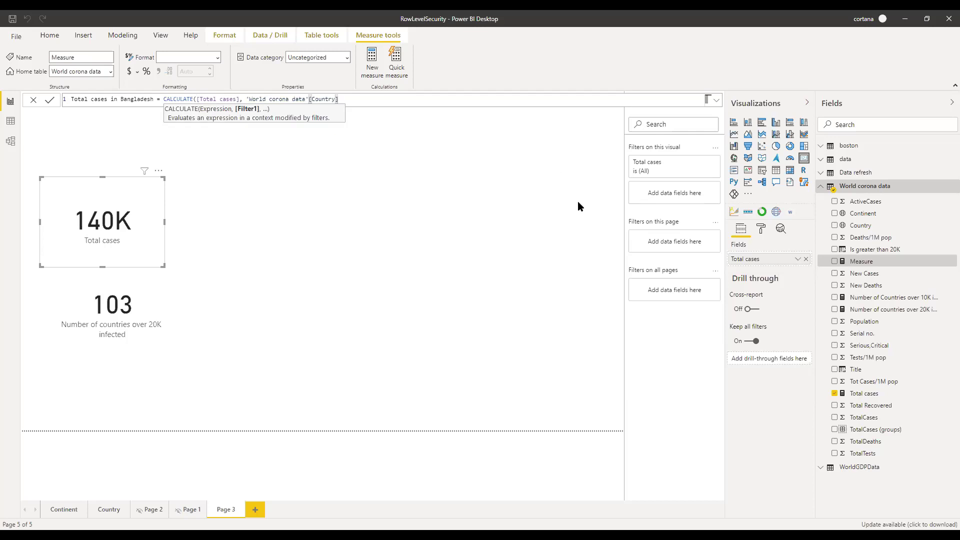
pyautogui.write('""')
pyautogui.write('Banglade')
pyautogui.write('sh')
pyautogui.write(')')
pyautogui.press('Return')
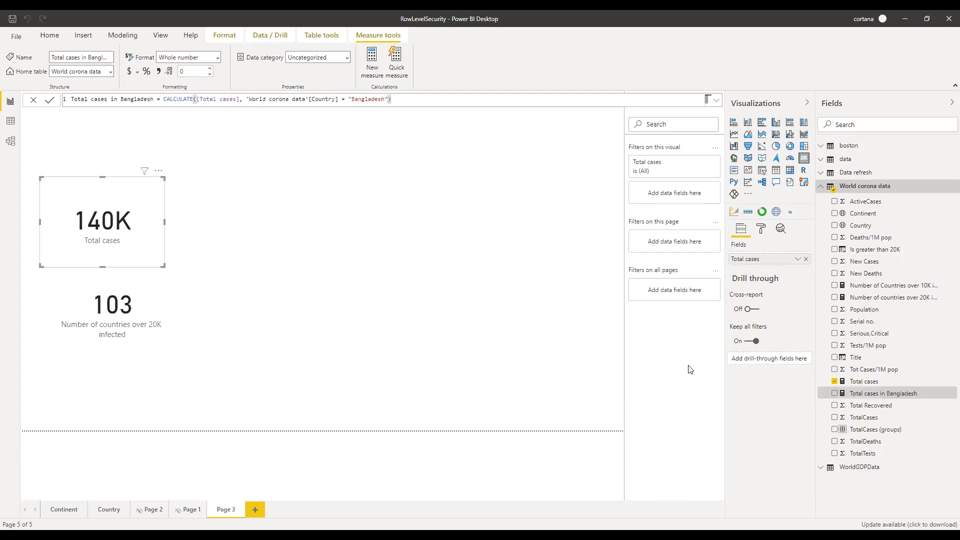
# Show the Total cases in Bangladesh measure as a smaller card placed below the Number of countries over 20K infected card.
pyautogui.click(607, 357)
pyautogui.moveTo(866, 394); pyautogui.dragTo(415, 283)
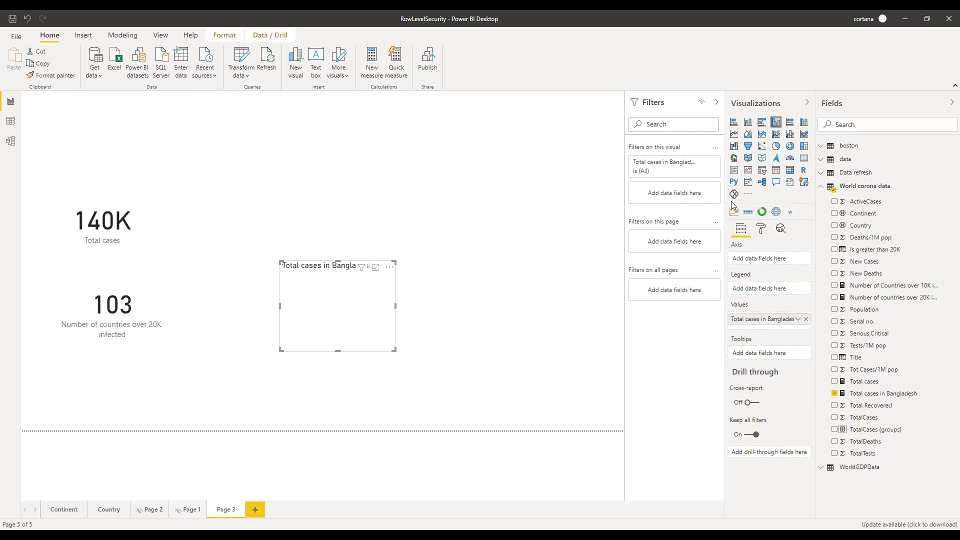
pyautogui.click(776, 172)
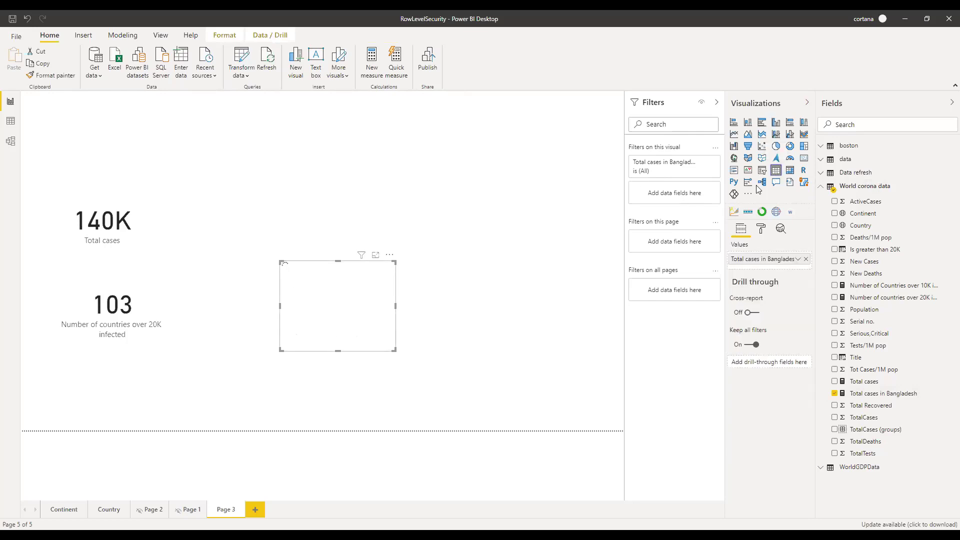
pyautogui.click(804, 159)
pyautogui.moveTo(280, 289); pyautogui.dragTo(227, 347)
pyautogui.moveTo(300, 330); pyautogui.dragTo(136, 353)
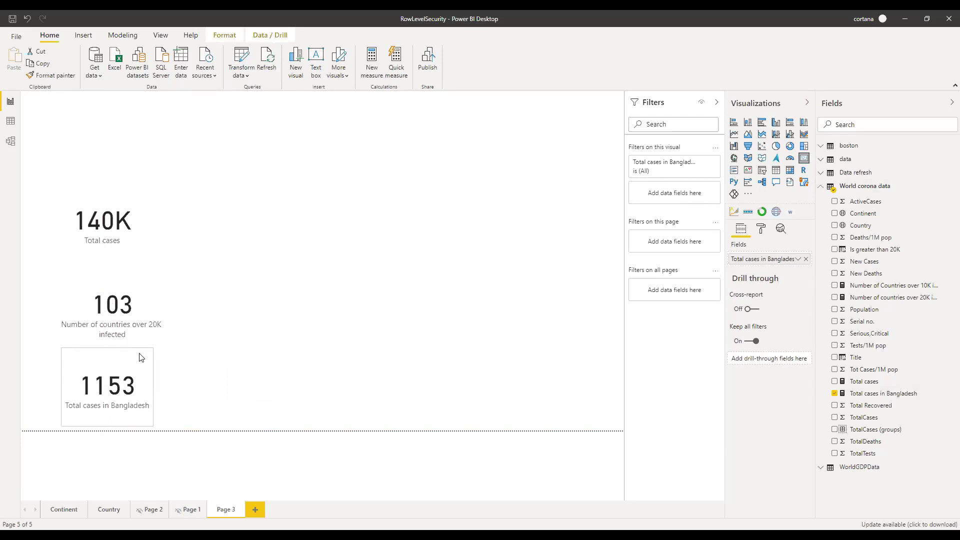
pyautogui.click(515, 349)
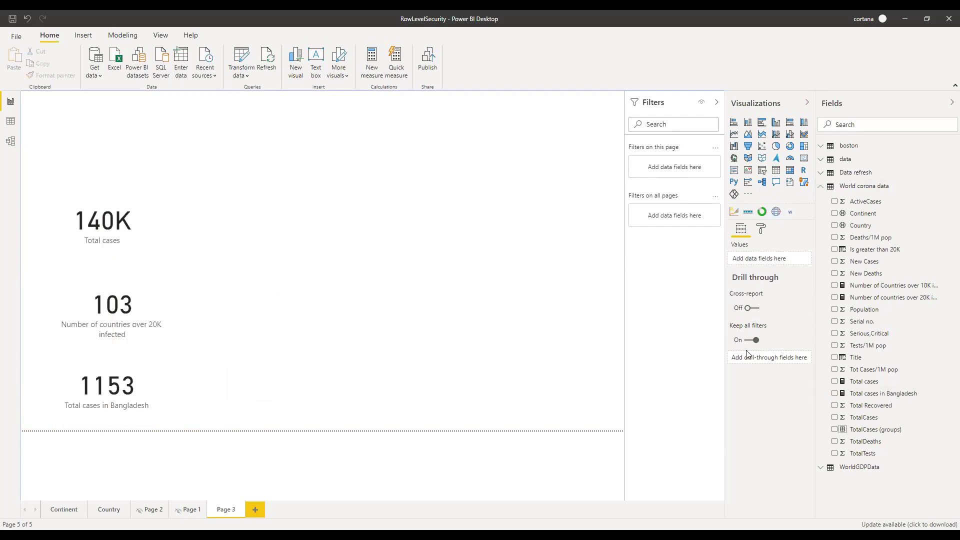
# Review the formulas of the Number of countries over 20K infected and Total cases in Bangladesh measures, examining the latter's country filter.
pyautogui.click(874, 299)
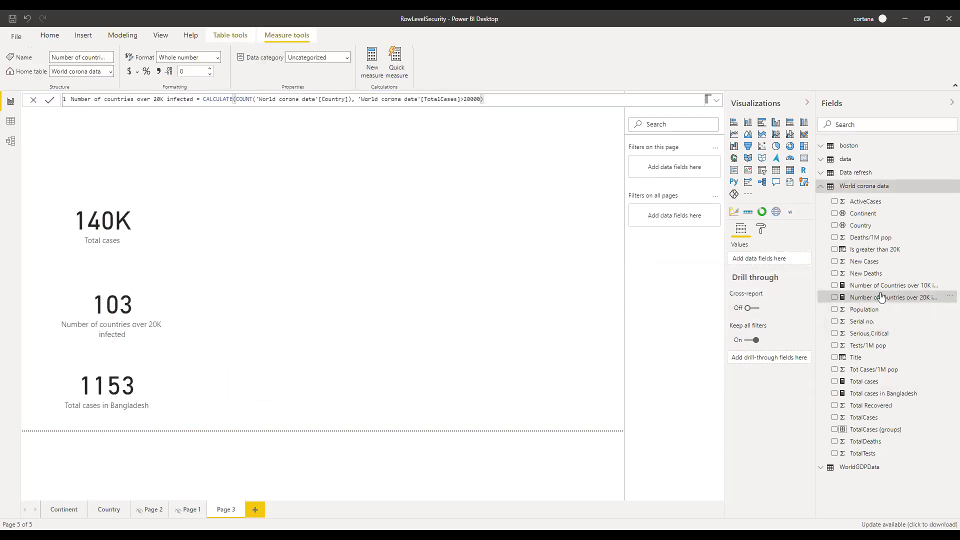
pyautogui.click(889, 395)
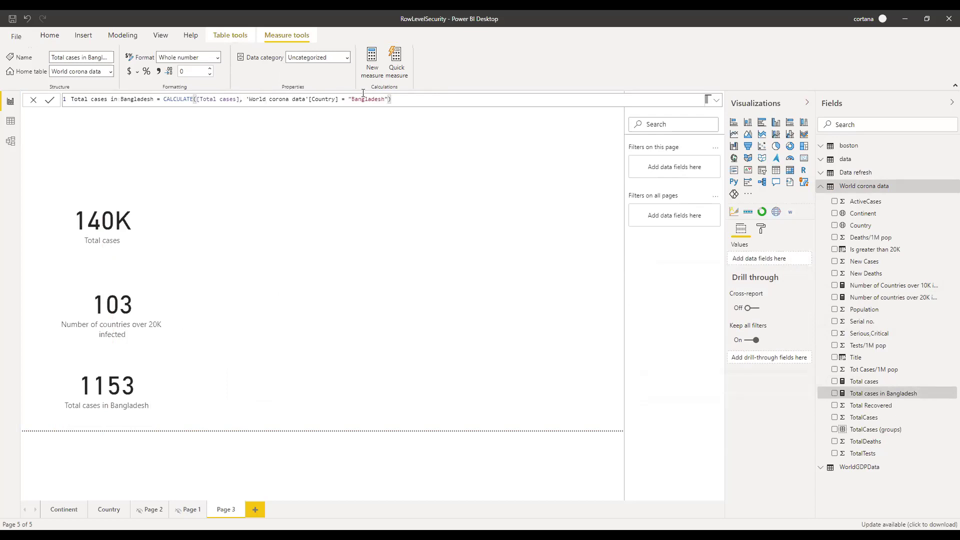
pyautogui.moveTo(349, 99); pyautogui.dragTo(389, 100)
pyautogui.press('Right')
pyautogui.press('Left')
pyautogui.press('Left')
pyautogui.press('Left')
pyautogui.press('Left')
pyautogui.press('Left')
pyautogui.press('Left')
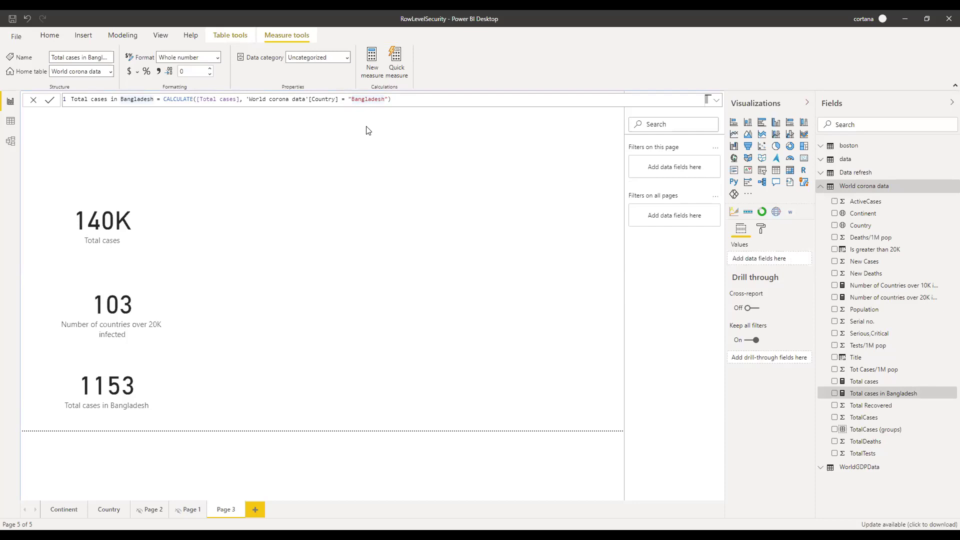
pyautogui.click(375, 146)
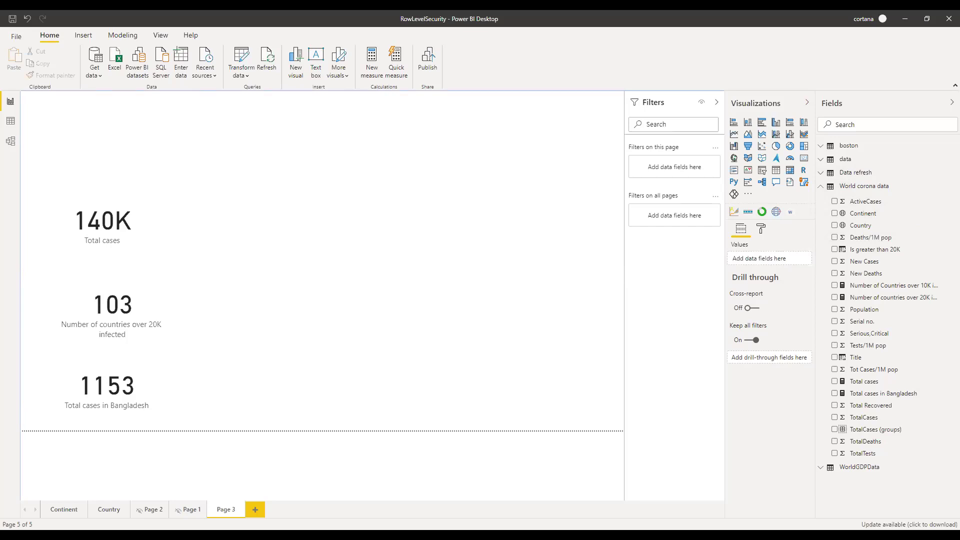
pyautogui.moveTo(884, 193)
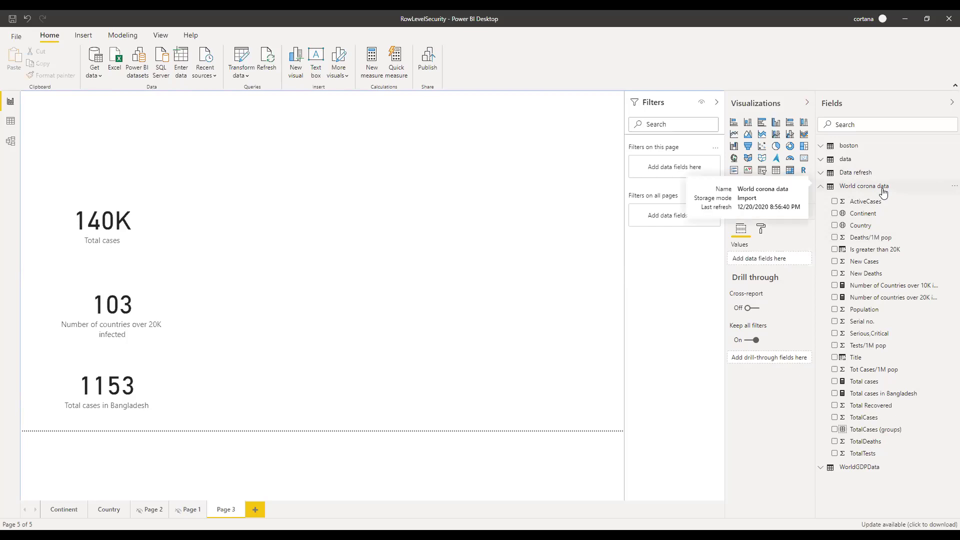
pyautogui.click(950, 186)
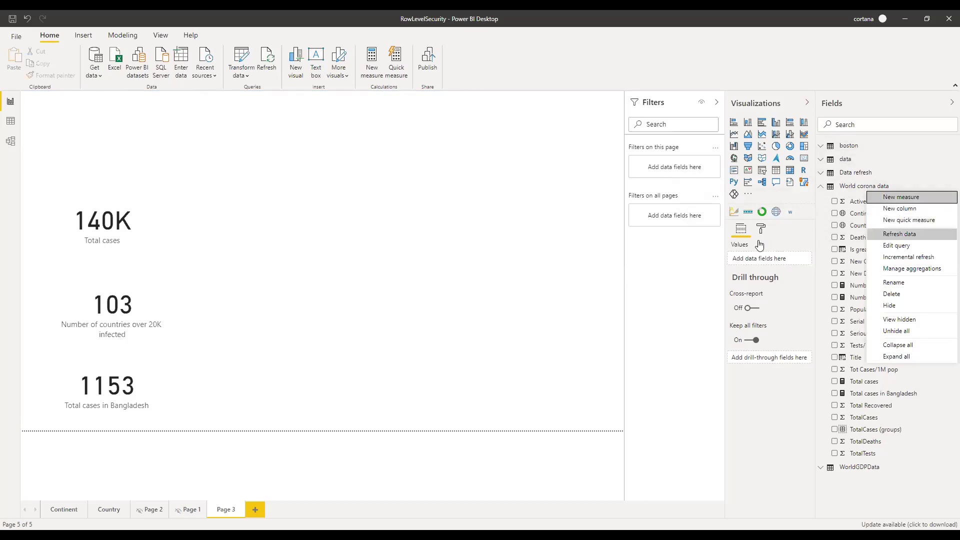
pyautogui.click(550, 206)
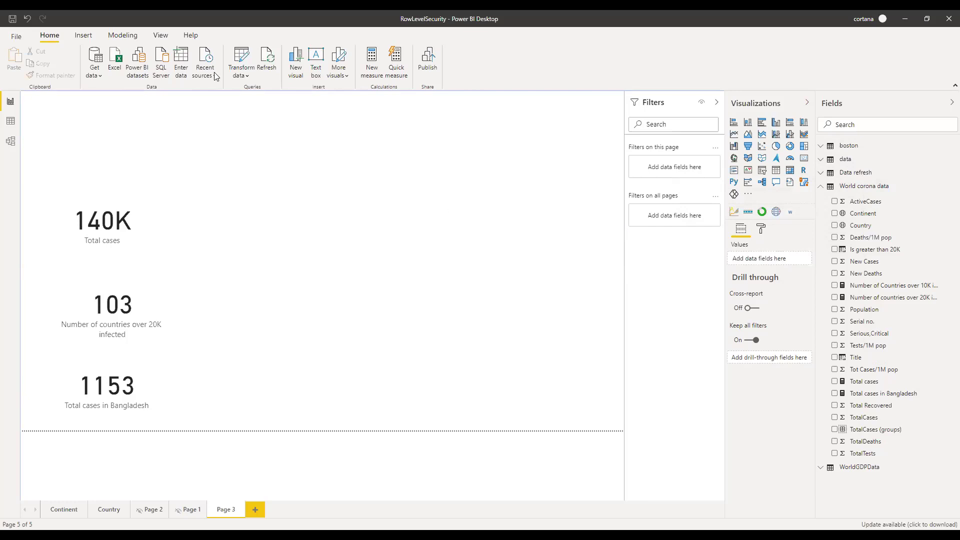
pyautogui.click(82, 38)
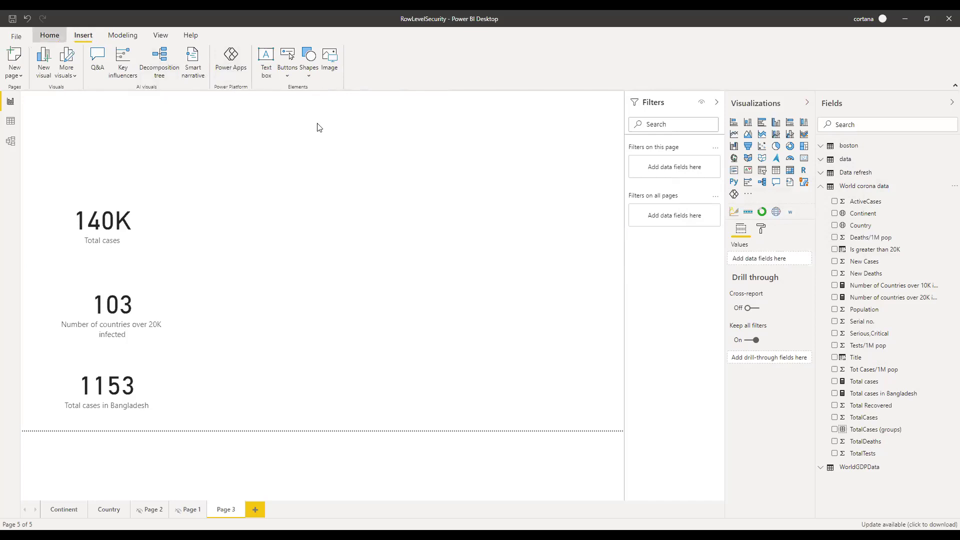
pyautogui.click(49, 35)
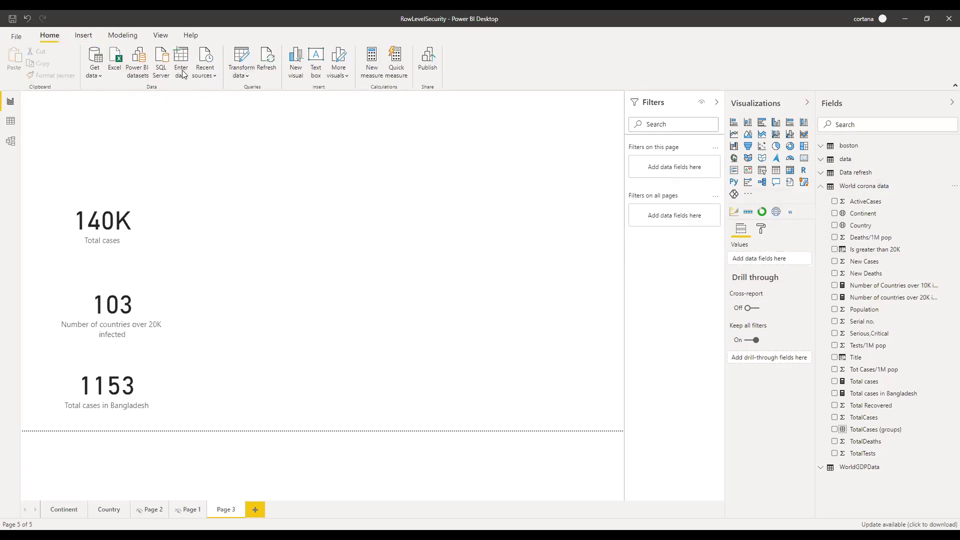
# Create a new calculated table in the data view and name it "Calender".
pyautogui.click(11, 105)
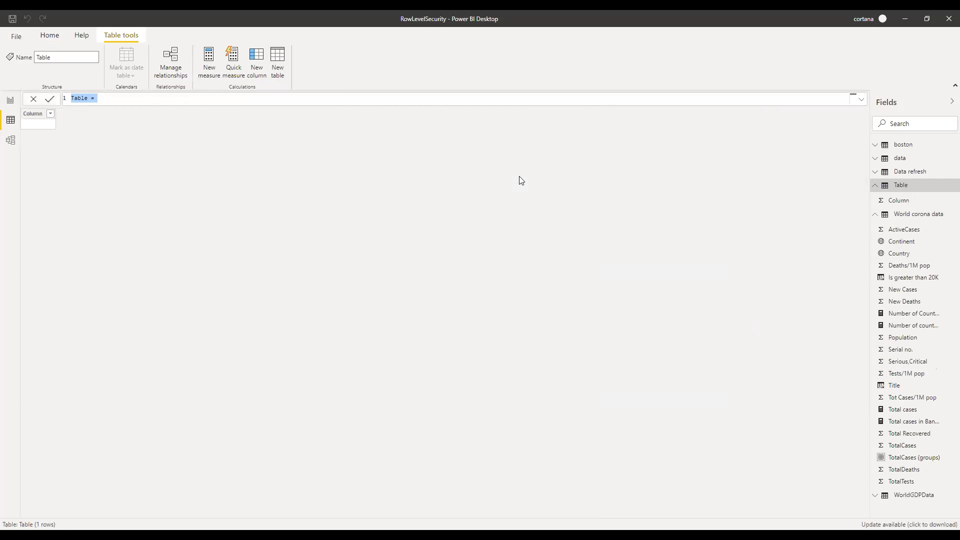
pyautogui.press('Home')
pyautogui.hotkey('shift', 'Right')
pyautogui.hotkey('shift', 'Right')
pyautogui.hotkey('shift', 'Right')
pyautogui.hotkey('shift', 'Right')
pyautogui.hotkey('shift', 'Right')
pyautogui.write('Calender')
pyautogui.press('End')
# Begin the Calender table's formula with the GENERATESERIES function.
pyautogui.write('se')
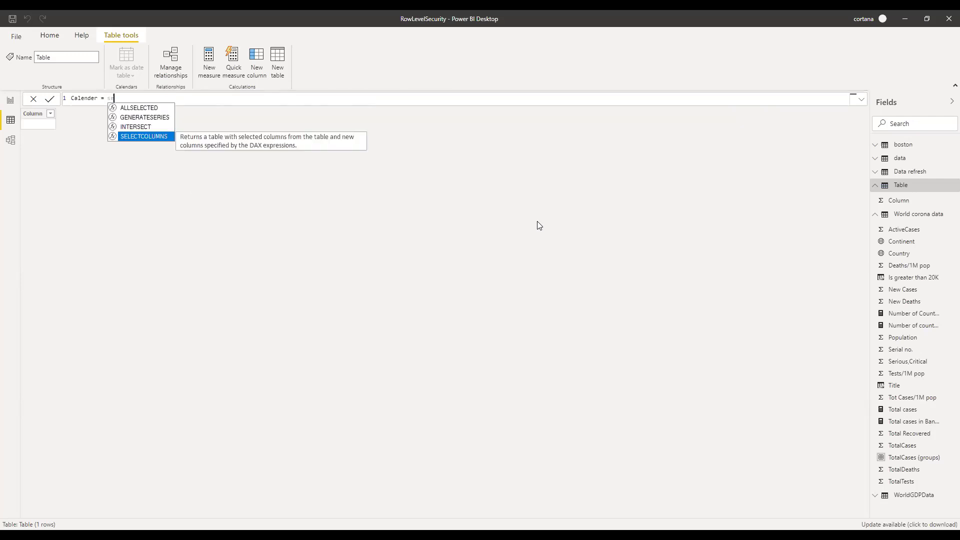
pyautogui.press('BackSpace')
pyautogui.press('BackSpace')
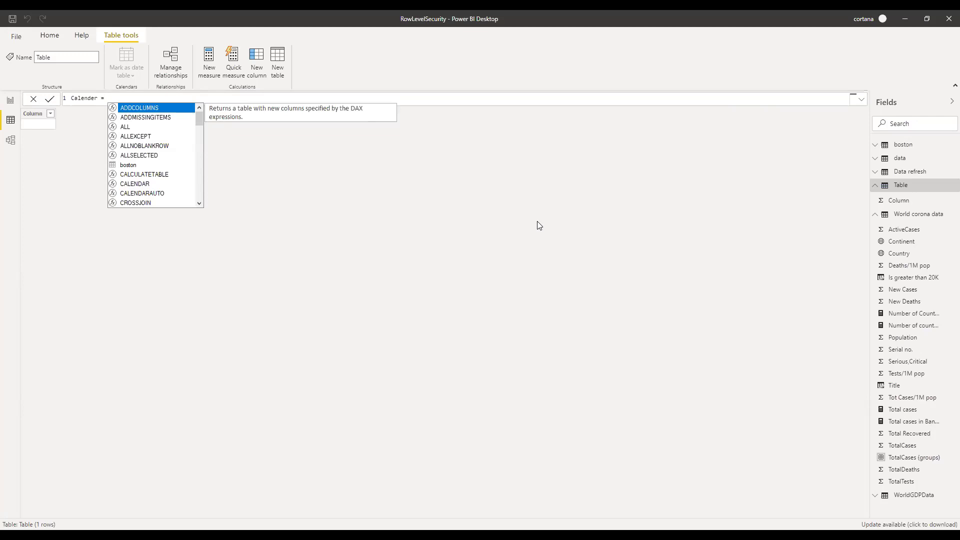
pyautogui.write('gen')
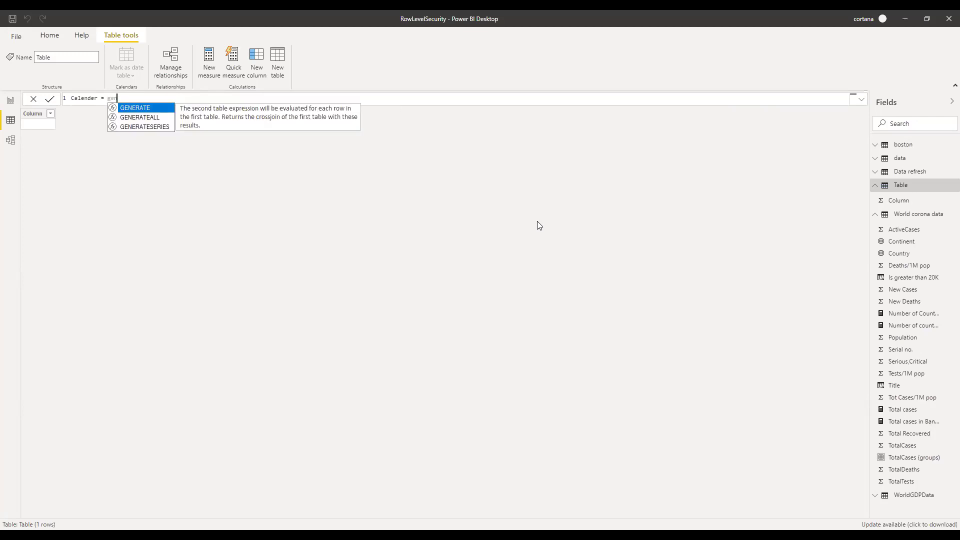
pyautogui.press('Down')
pyautogui.press('Down')
pyautogui.press('Tab')
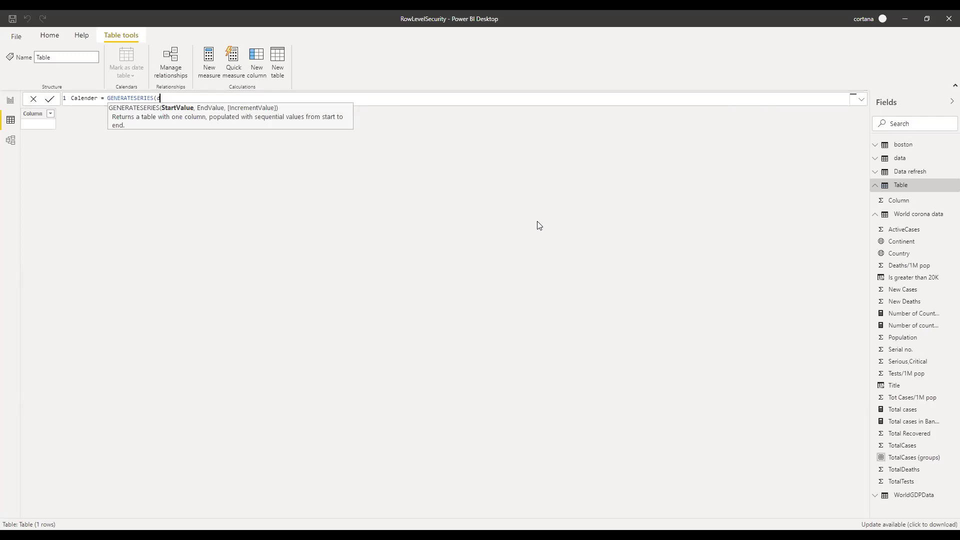
# Enter DATE(2020, 11, 1) as the start value of the GENERATESERIES function.
pyautogui.press('Down')
pyautogui.press('Tab')
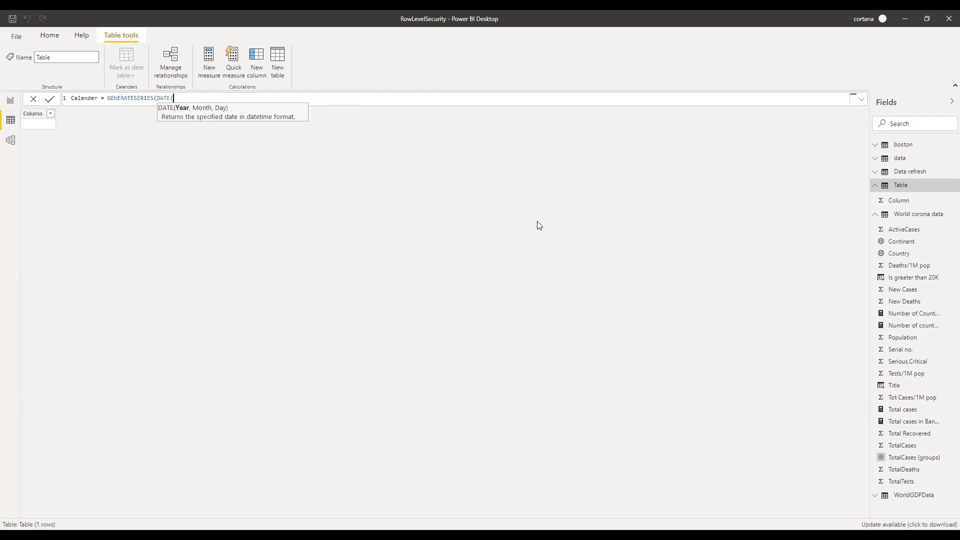
pyautogui.write('2020, 11')
pyautogui.write(', 1)')
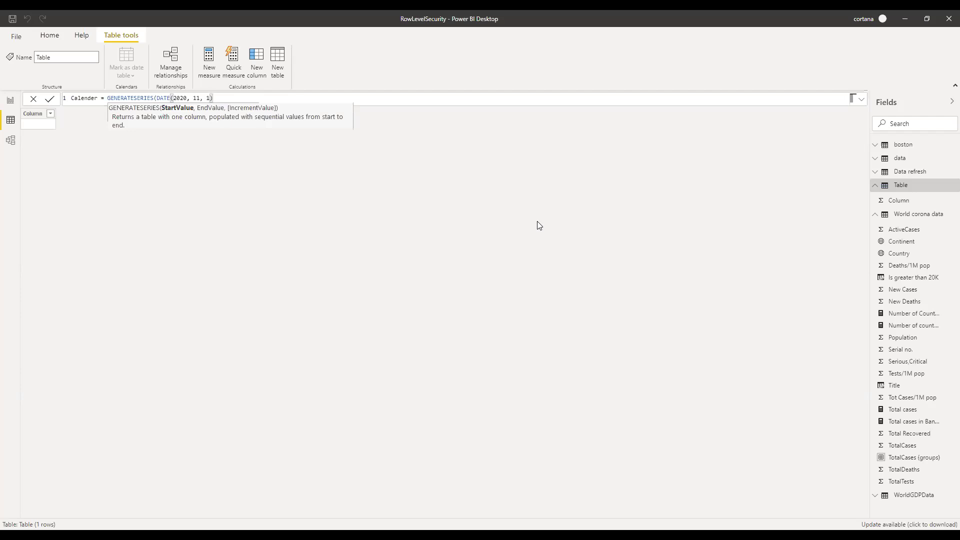
# Set TODAY() as the end value of the GENERATESERIES function and commit the Calender table's formula.
pyautogui.write(', today')
pyautogui.press('Tab')
pyautogui.write('(')
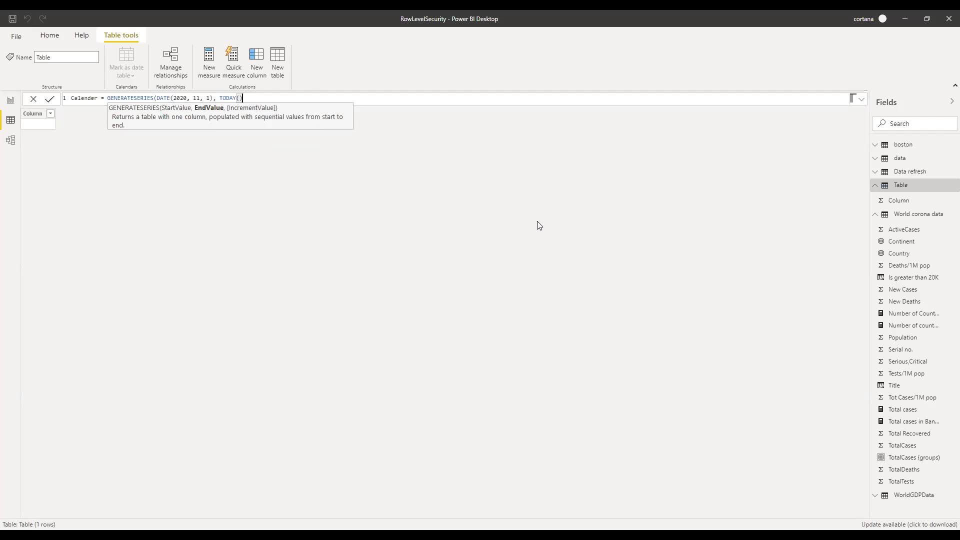
pyautogui.write(')')
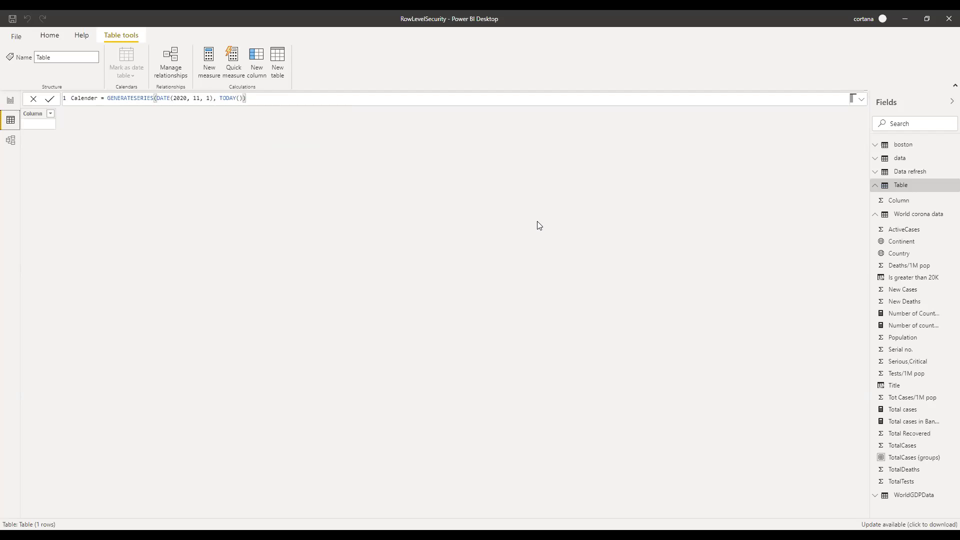
pyautogui.press('Return')
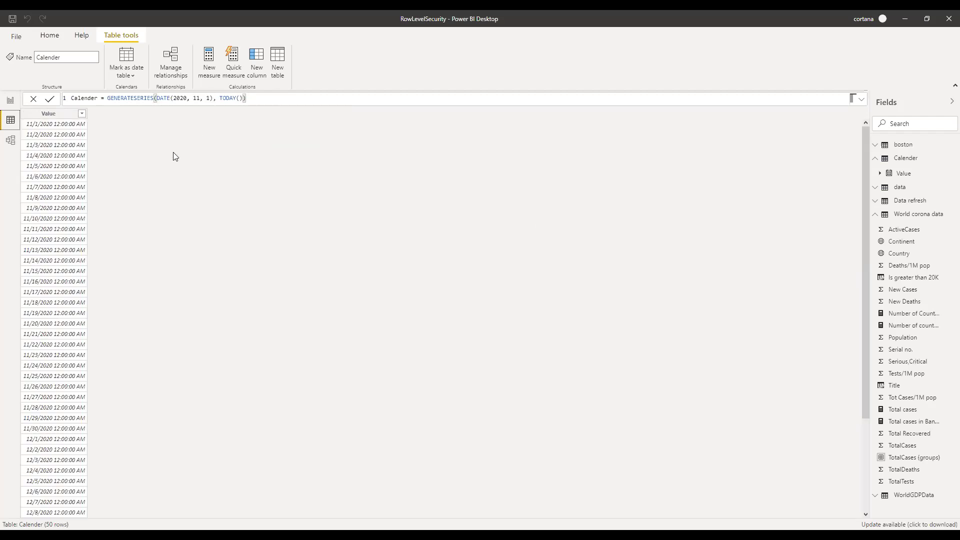
pyautogui.scroll(-4, 50, 368)
pyautogui.scroll(4, 50, 368)
# Return to the report view, then switch to PowerPoint and review the "Last data refreshed" topic on the Day 10 Topics slide.
pyautogui.click(9, 106)
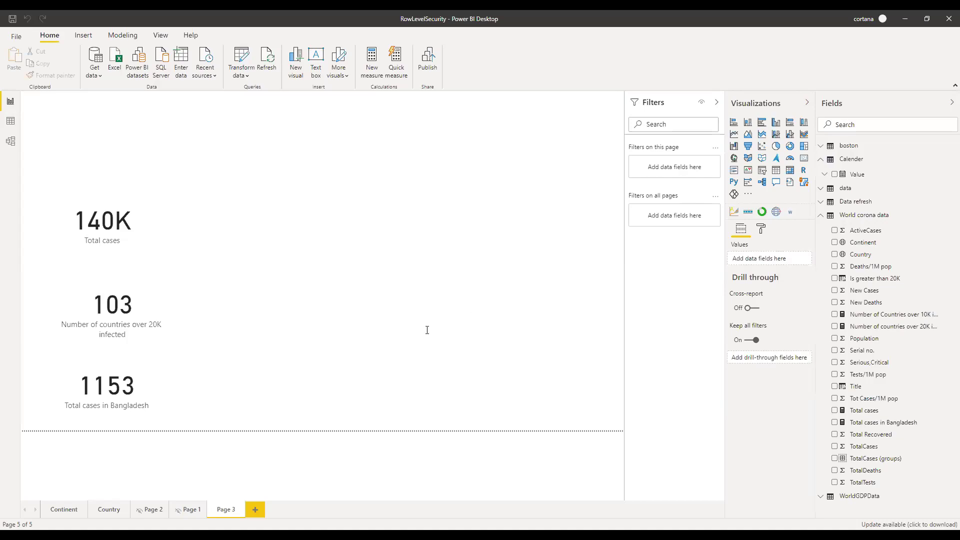
pyautogui.hotkey('alt', 'Tab')
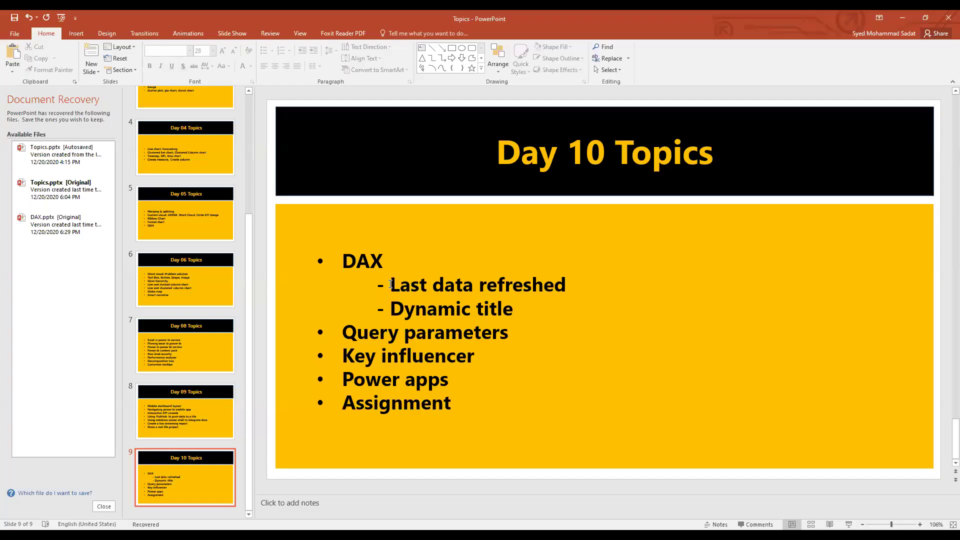
pyautogui.moveTo(391, 285); pyautogui.dragTo(510, 284)
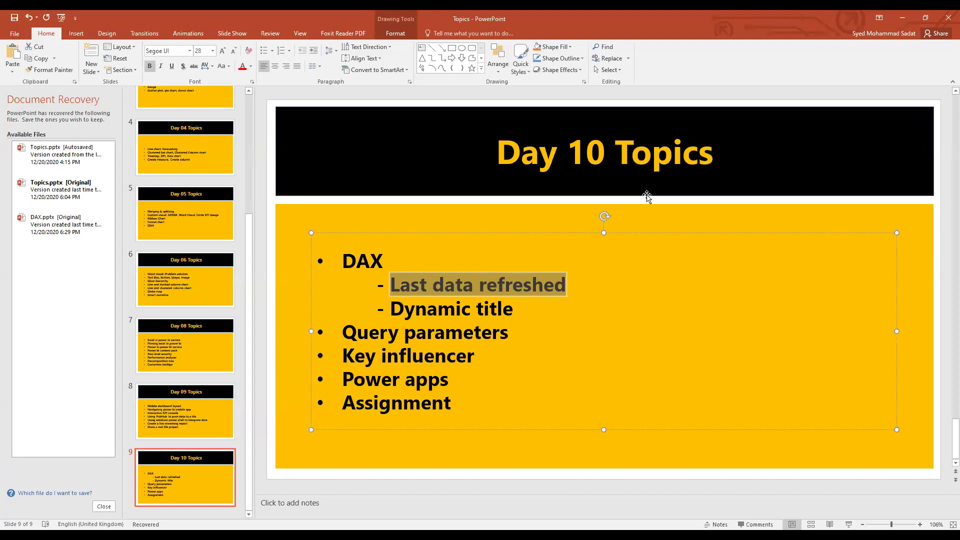
pyautogui.click(946, 14)
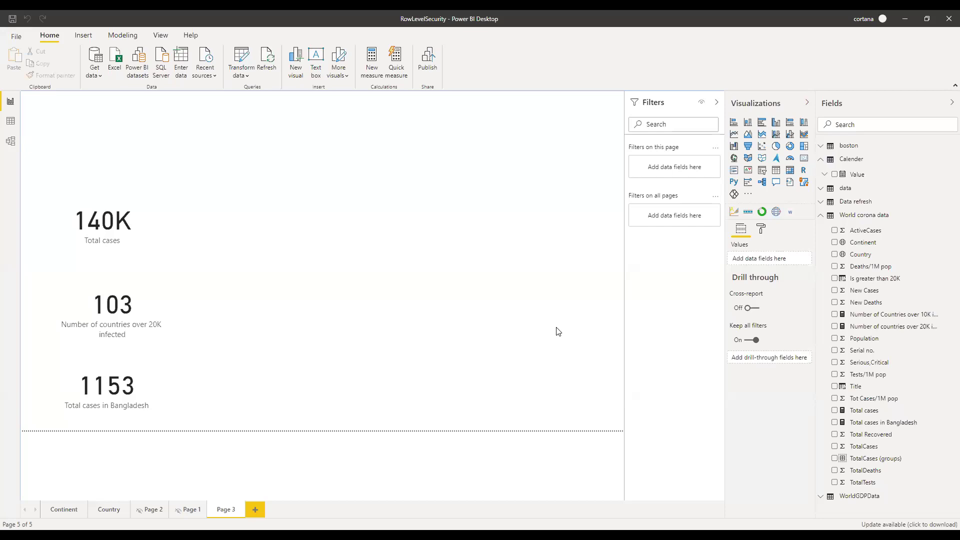
# Collapse the Calender and World corona data tables in the field list.
pyautogui.click(820, 164)
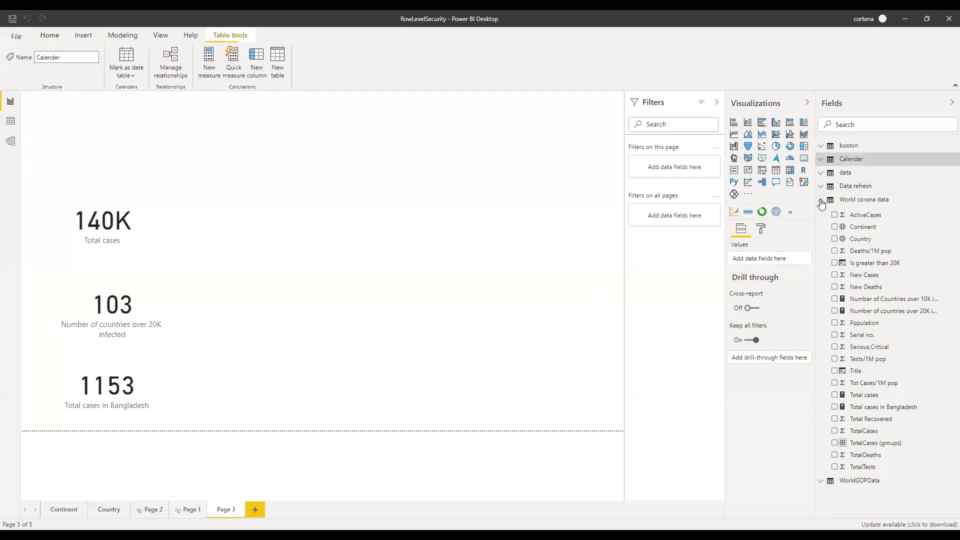
pyautogui.click(821, 201)
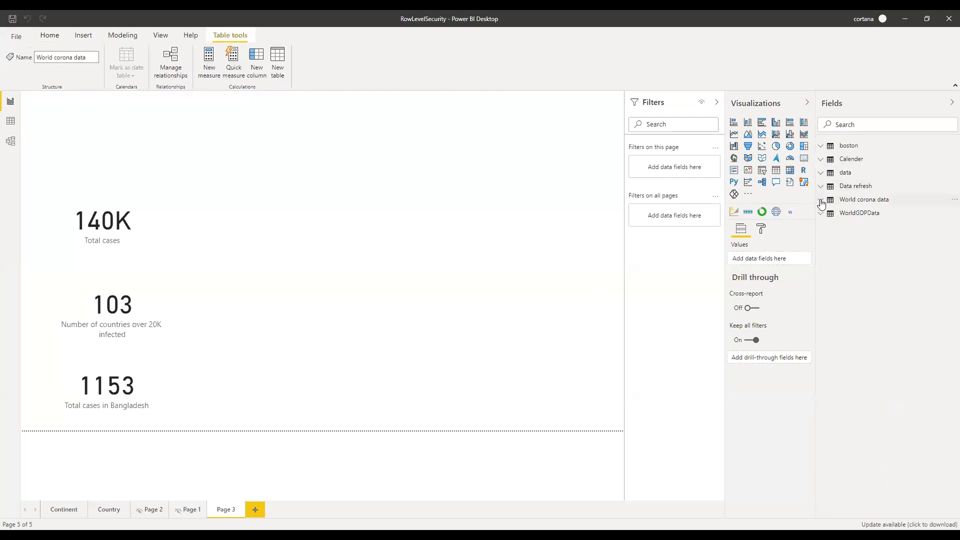
pyautogui.click(451, 239)
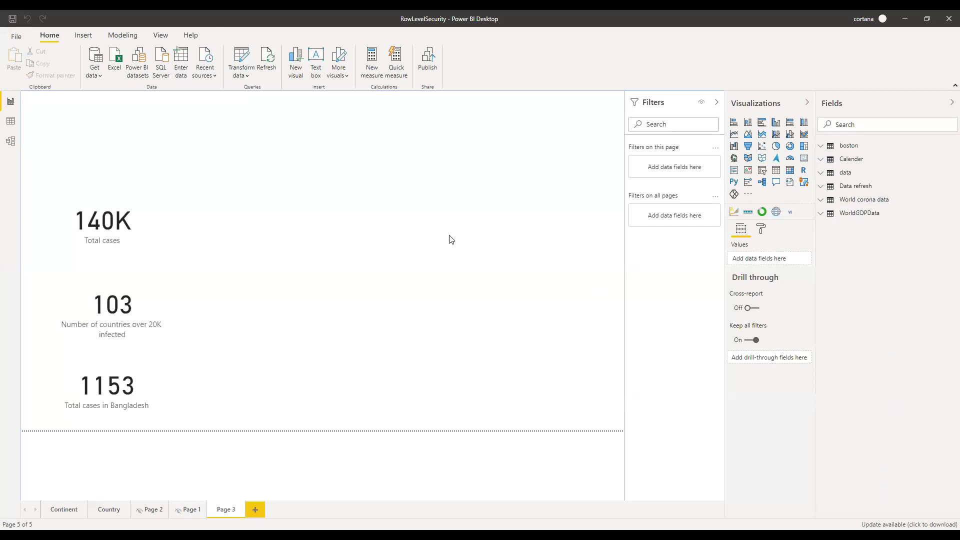
# Open the boston table's query in the Power Query Editor and create a new blank query.
pyautogui.click(948, 148)
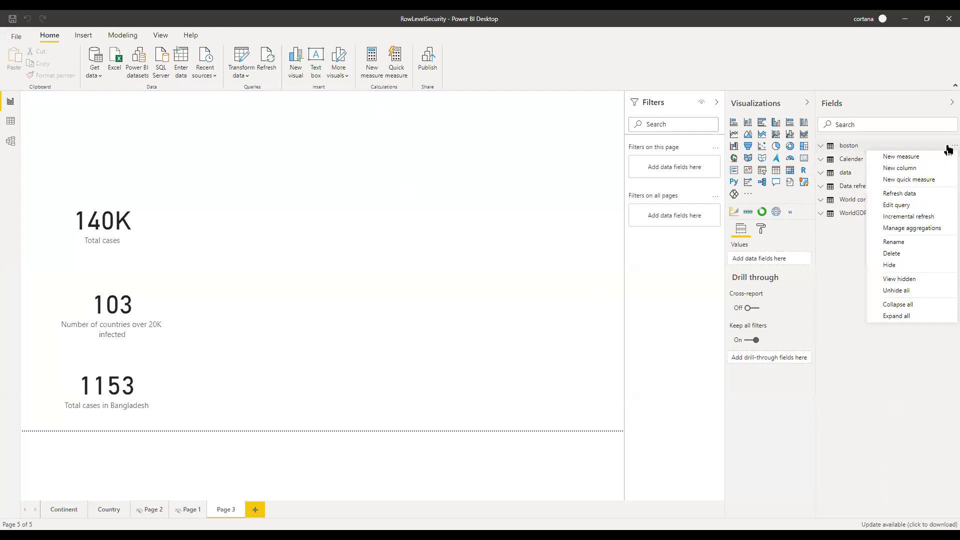
pyautogui.click(906, 205)
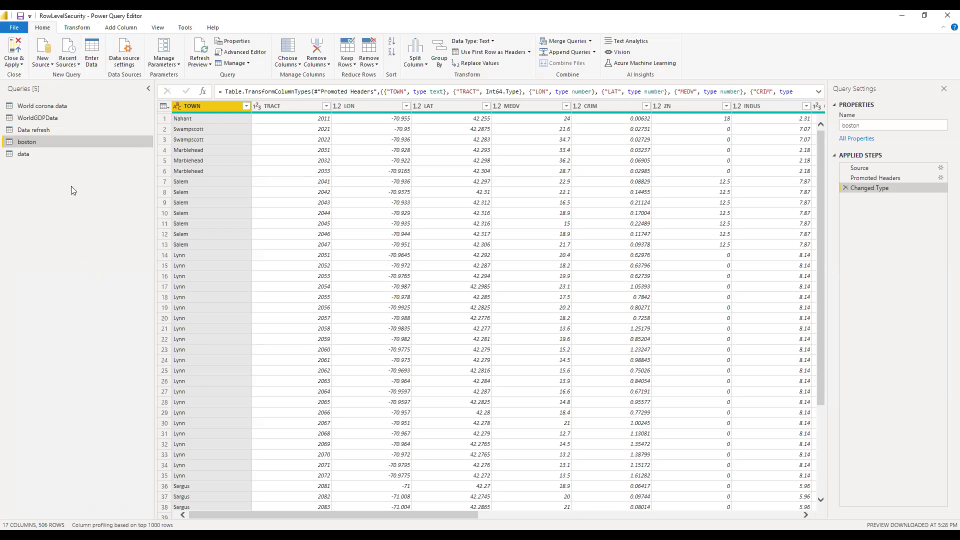
pyautogui.click(42, 67)
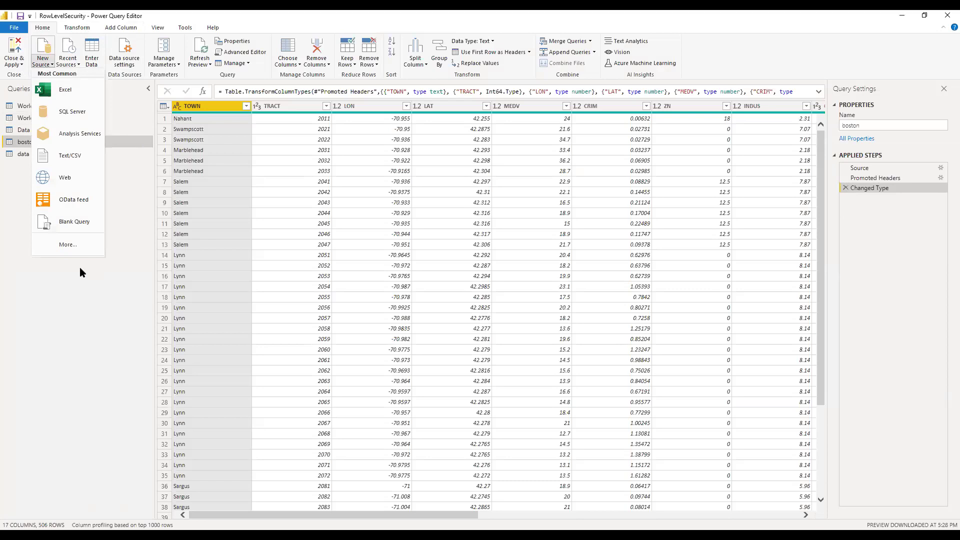
pyautogui.click(75, 223)
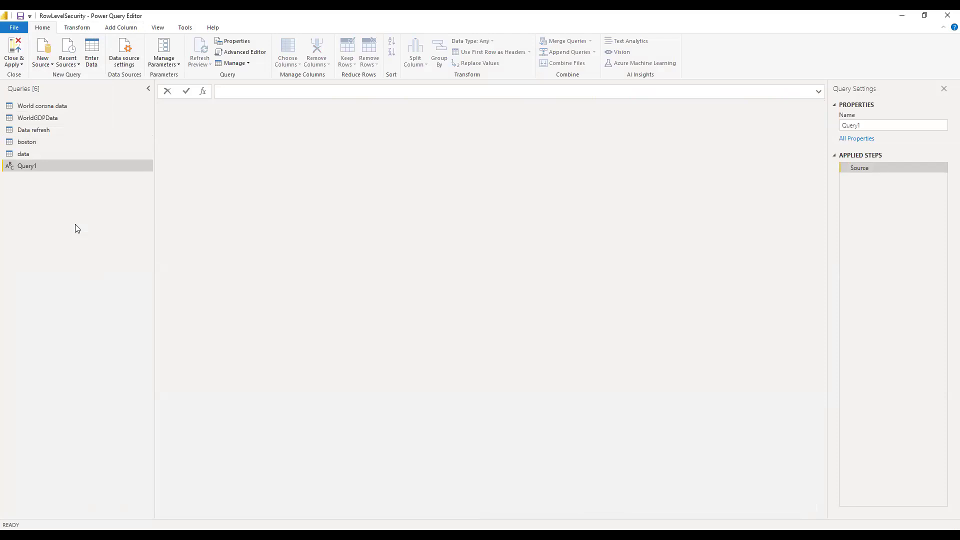
pyautogui.write('= to')
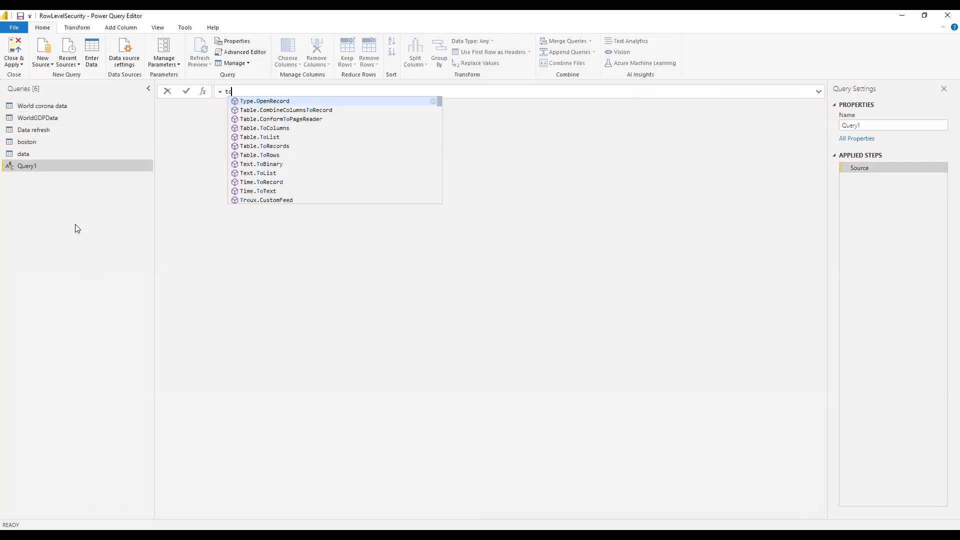
pyautogui.write('da')
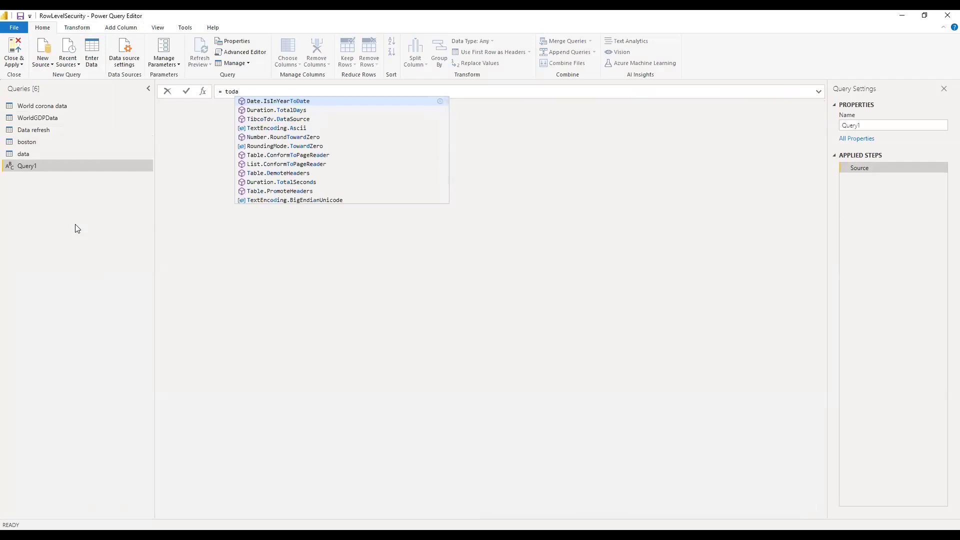
pyautogui.write('y')
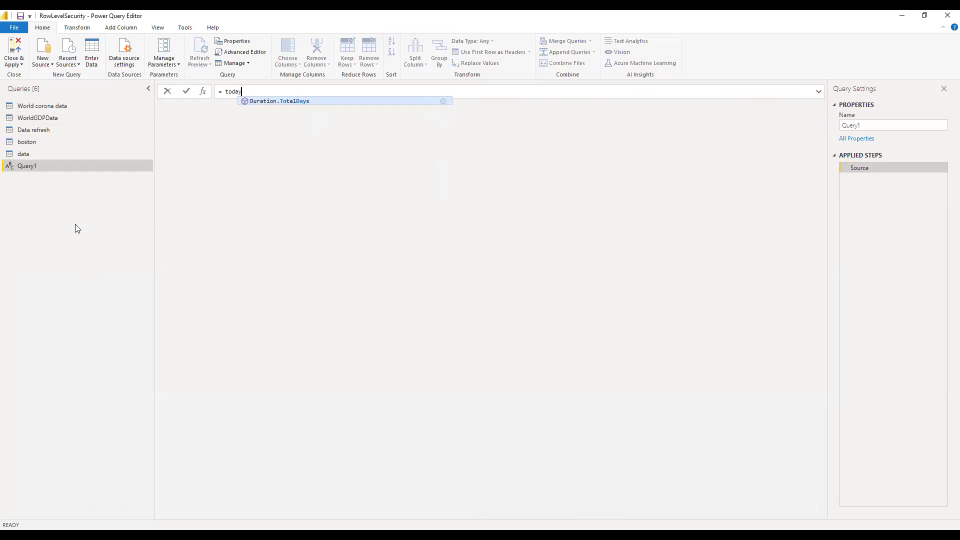
pyautogui.press('BackSpace')
pyautogui.press('BackSpace')
pyautogui.press('BackSpace')
pyautogui.press('BackSpace')
pyautogui.press('BackSpace')
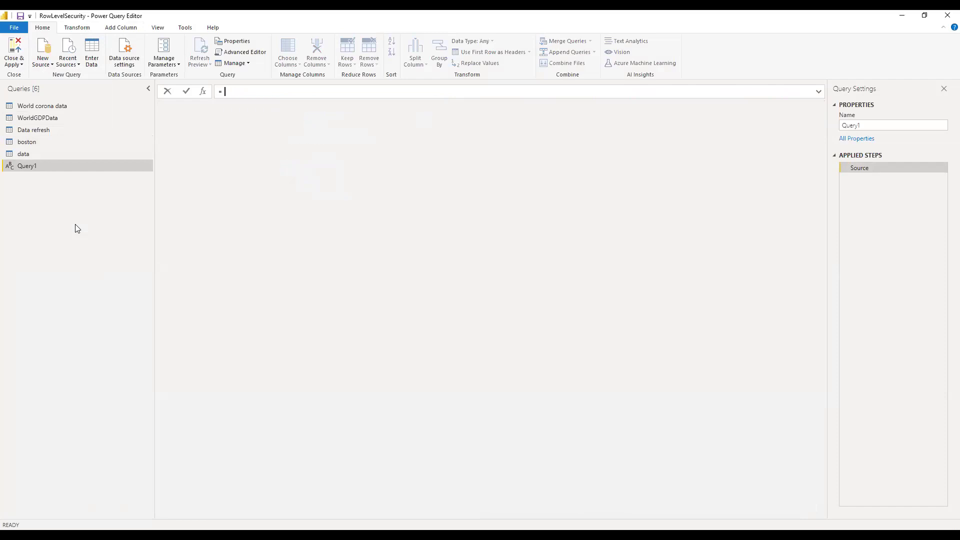
pyautogui.write('timeda')
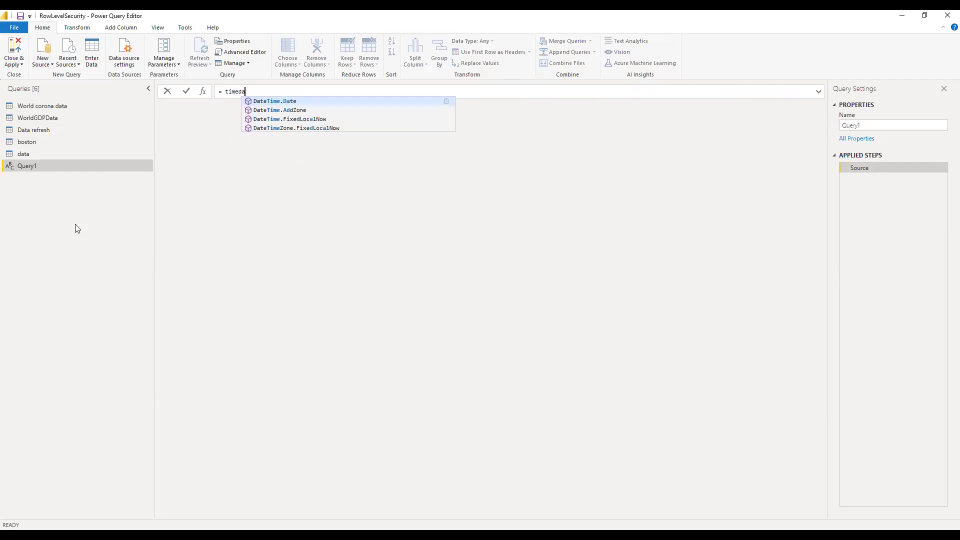
pyautogui.press('Down')
pyautogui.press('Down')
pyautogui.press('Down')
pyautogui.press('Down')
pyautogui.press('Down')
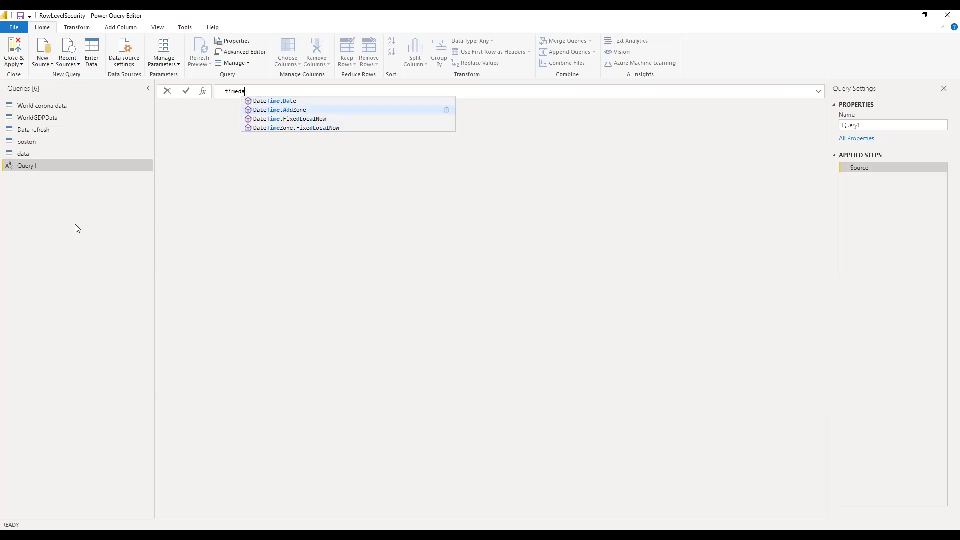
pyautogui.press('Up')
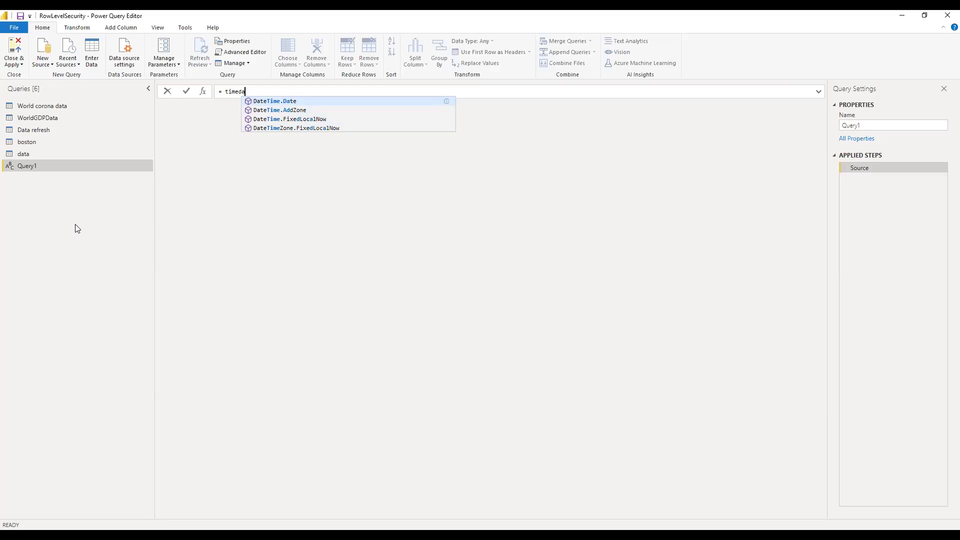
pyautogui.press('BackSpace')
pyautogui.press('BackSpace')
pyautogui.press('BackSpace')
pyautogui.press('BackSpace')
pyautogui.press('BackSpace')
pyautogui.press('BackSpace')
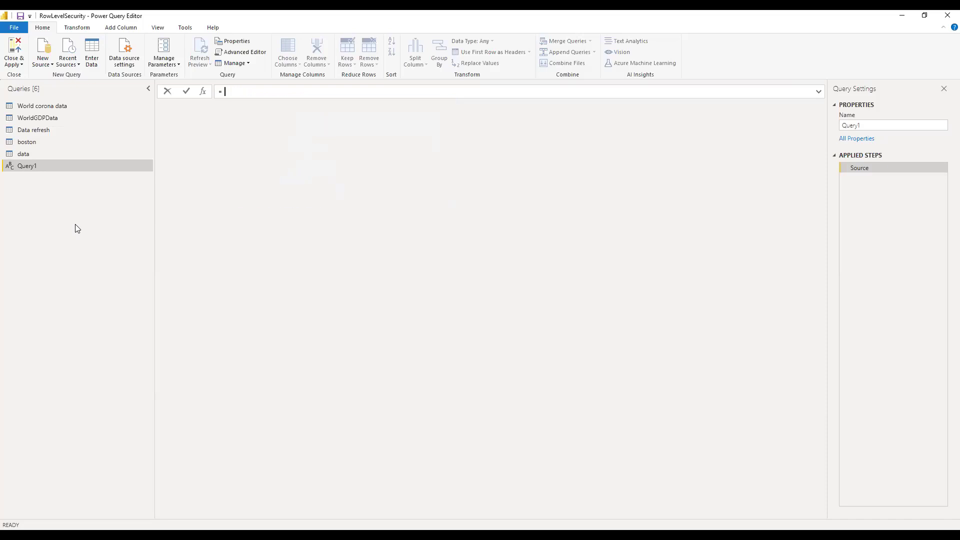
# Enter = DateTime.LocalNow() as the blank query's formula and commit it.
pyautogui.write('loca')
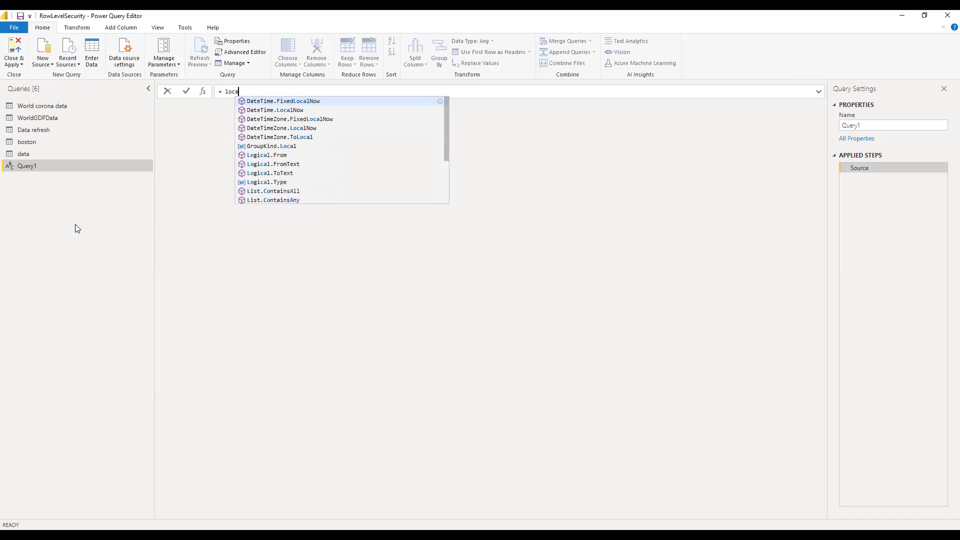
pyautogui.press('Up')
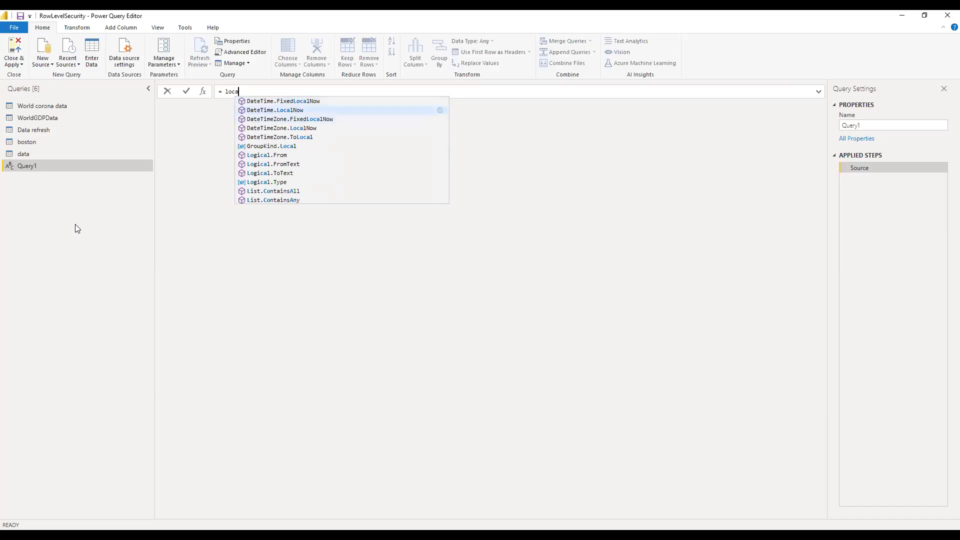
pyautogui.press('Tab')
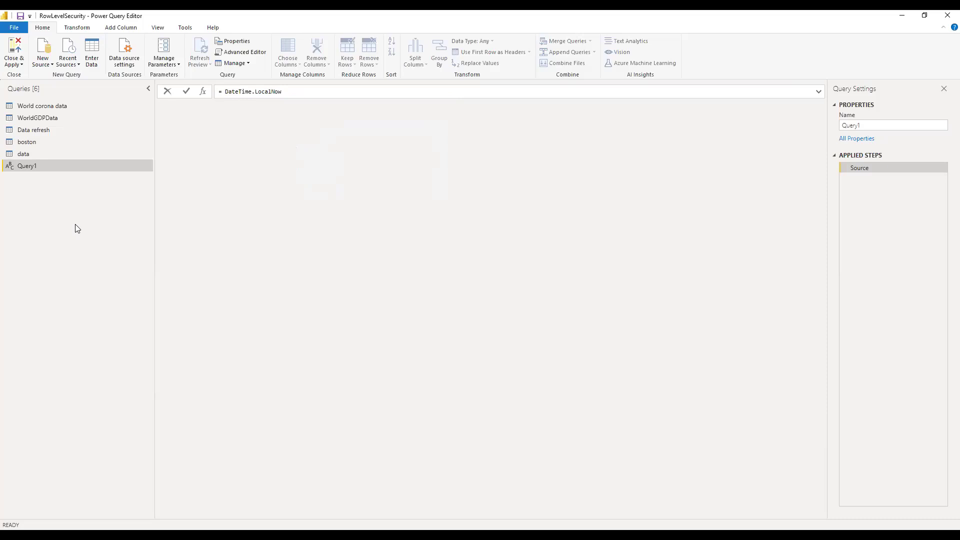
pyautogui.write('()')
pyautogui.click(187, 92)
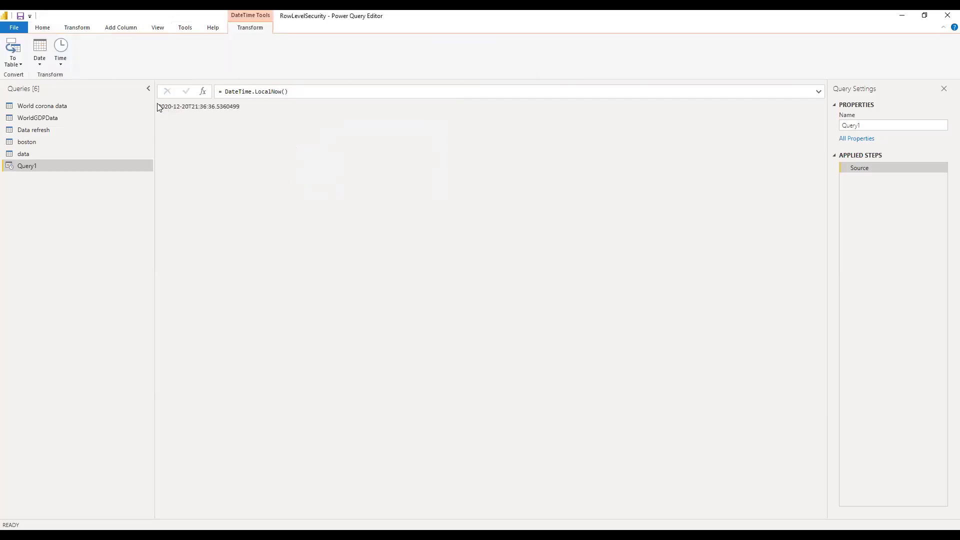
pyautogui.doubleClick(217, 107)
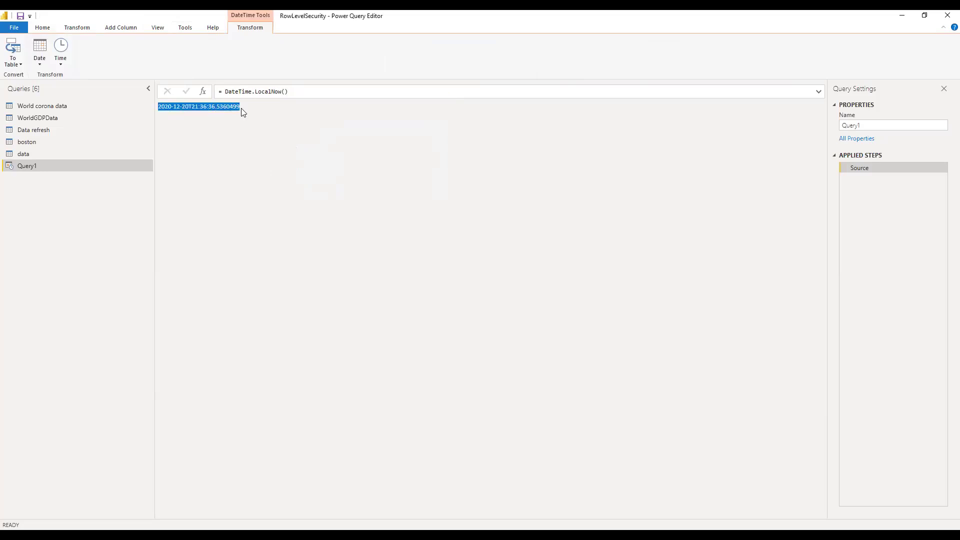
pyautogui.click(202, 120)
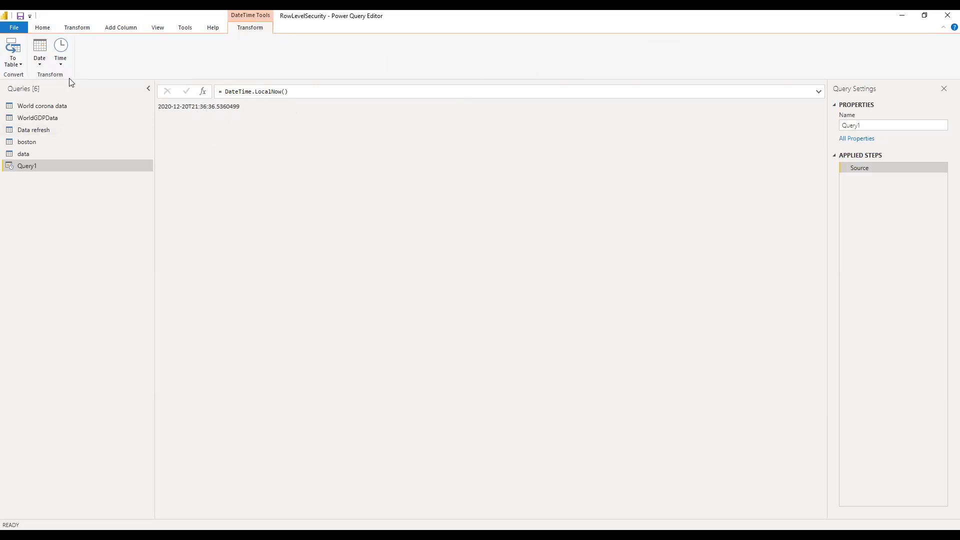
# Convert the date-time value to a table and rename its column to "Last refreshed".
pyautogui.click(16, 63)
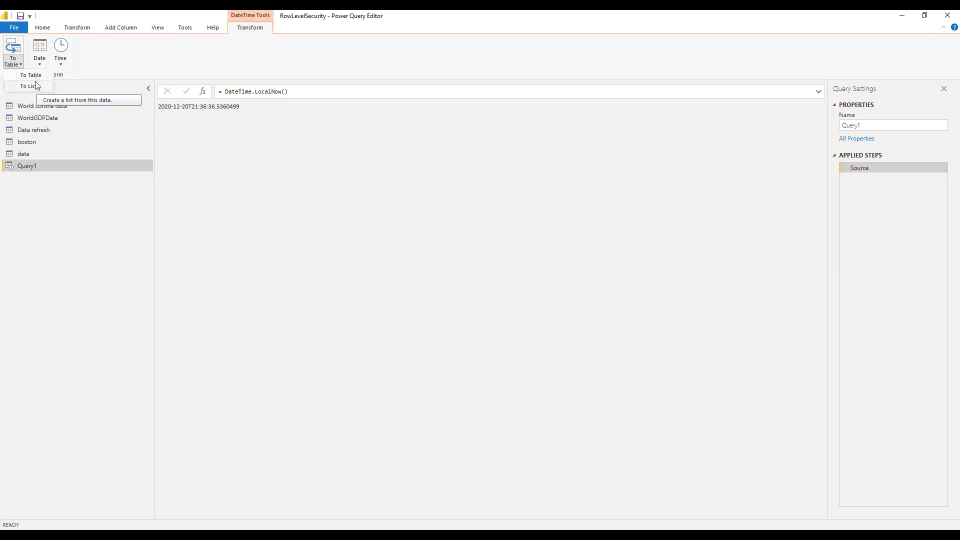
pyautogui.click(30, 75)
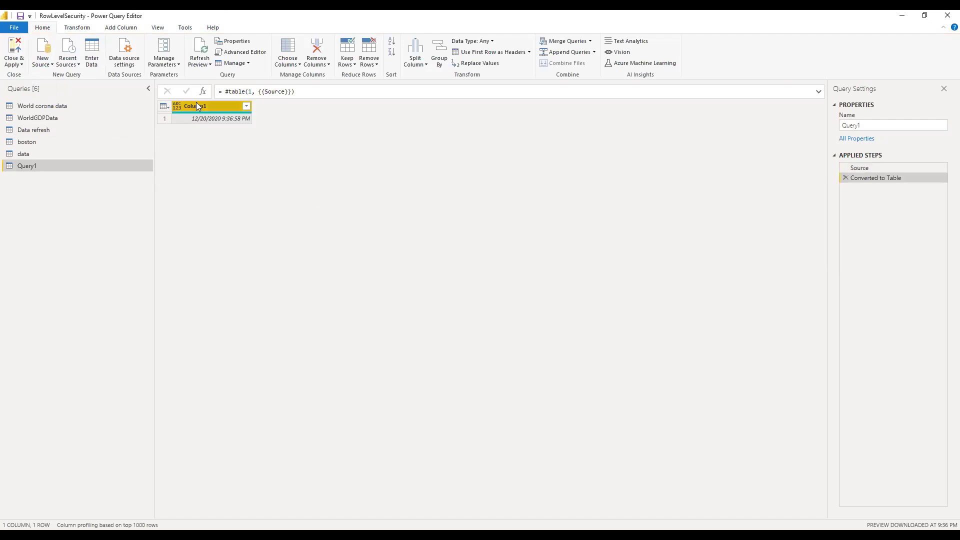
pyautogui.doubleClick(210, 105)
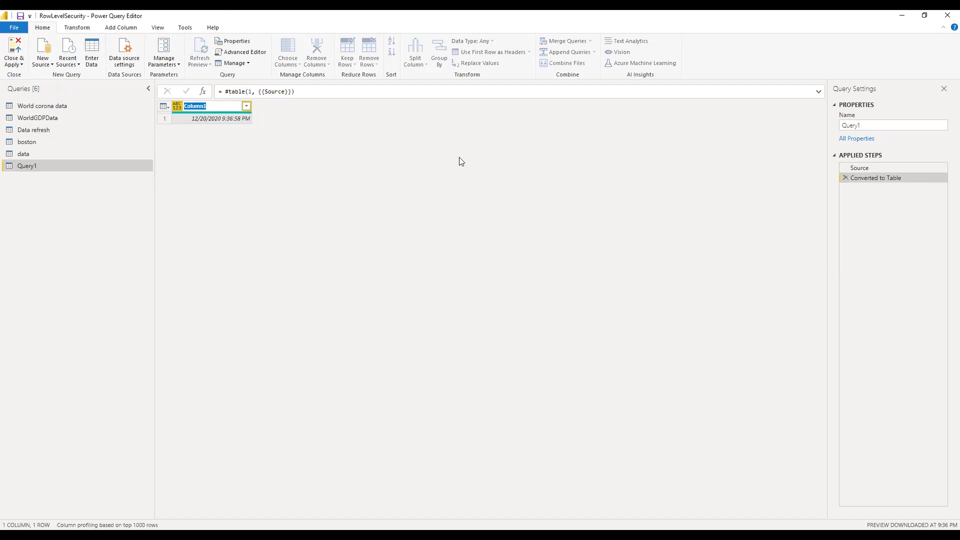
pyautogui.write('Last refreshed')
pyautogui.press('Return')
# Remove duplicates from the Last refreshed column and duplicate the column.
pyautogui.rightClick(228, 109)
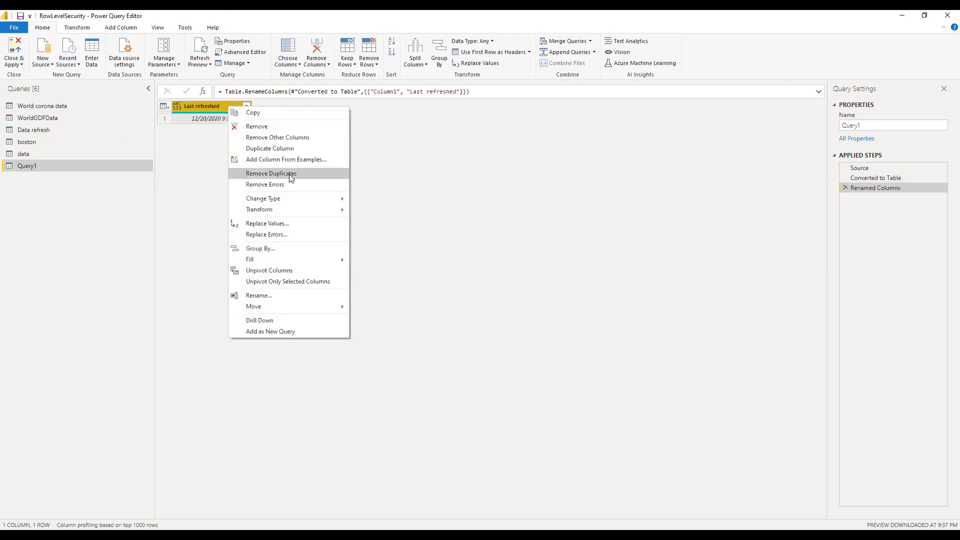
pyautogui.click(282, 178)
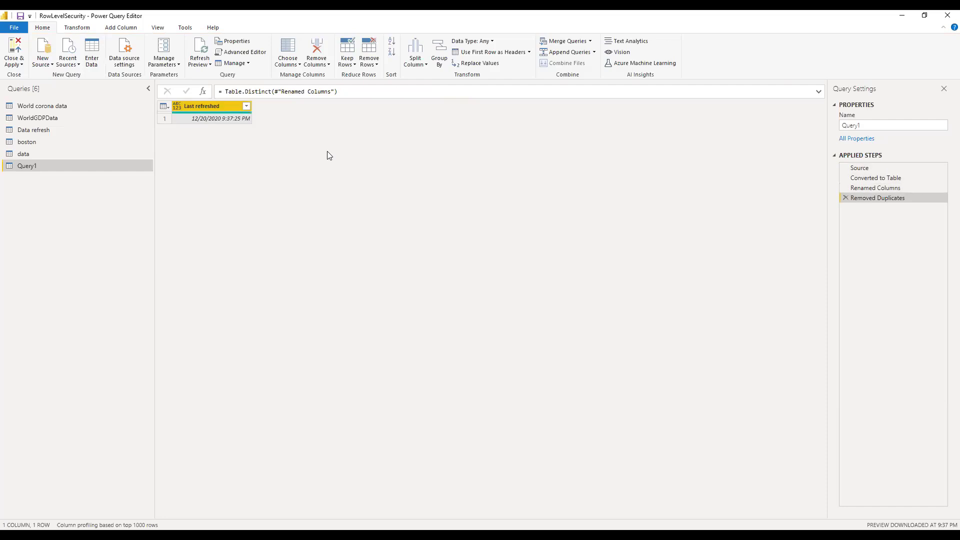
pyautogui.rightClick(201, 109)
pyautogui.click(257, 145)
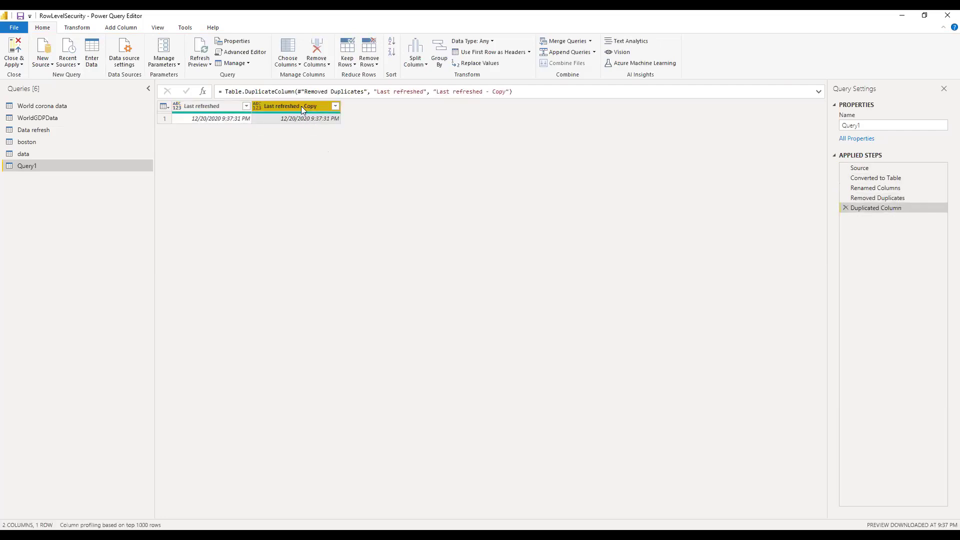
# Transform the "Last refreshed - Copy" column to date only, then close the query editor and apply the changes.
pyautogui.rightClick(302, 106)
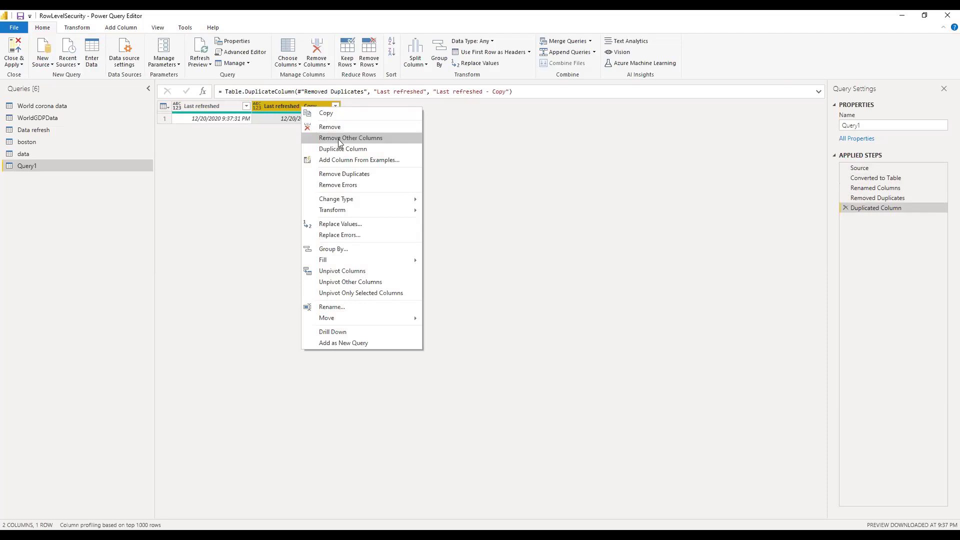
pyautogui.moveTo(391, 209)
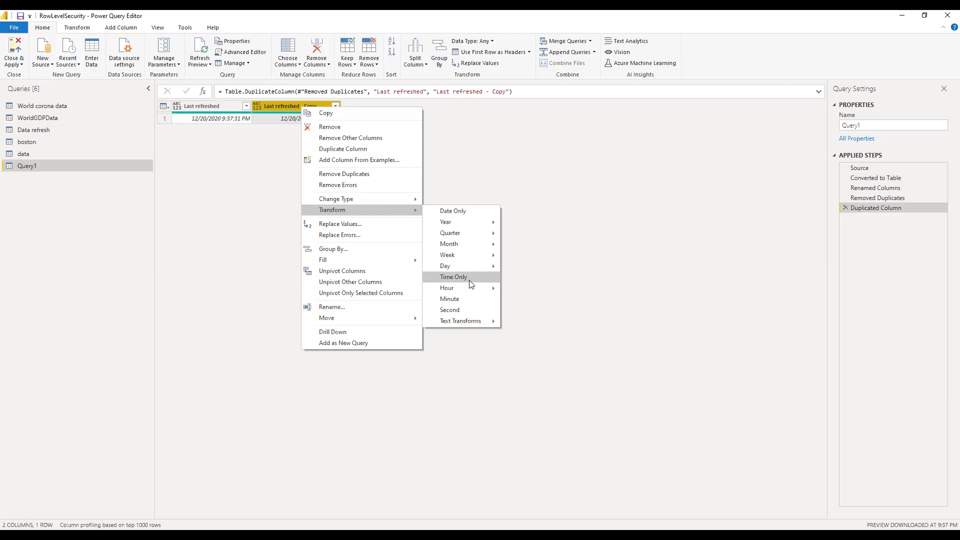
pyautogui.click(468, 216)
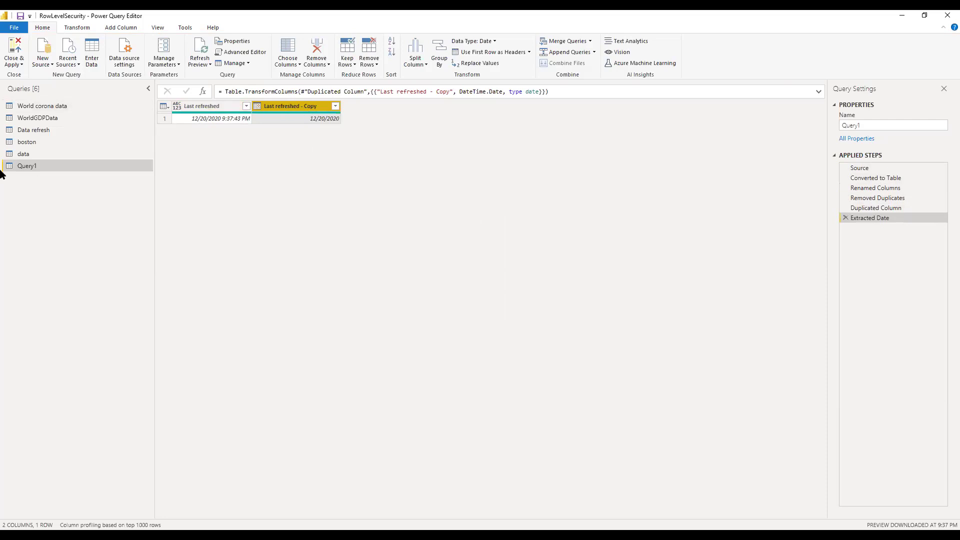
pyautogui.click(15, 65)
pyautogui.click(43, 89)
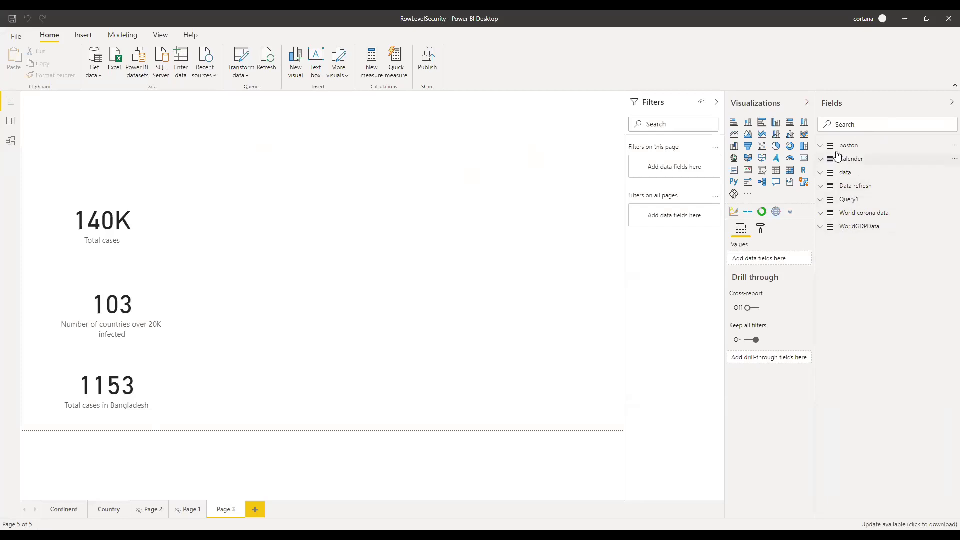
pyautogui.click(821, 187)
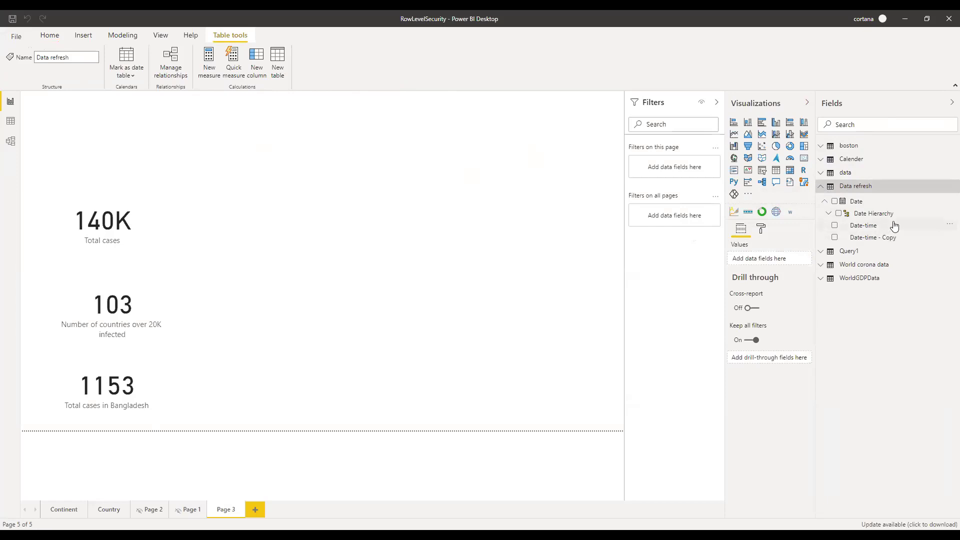
pyautogui.moveTo(887, 238); pyautogui.dragTo(487, 231)
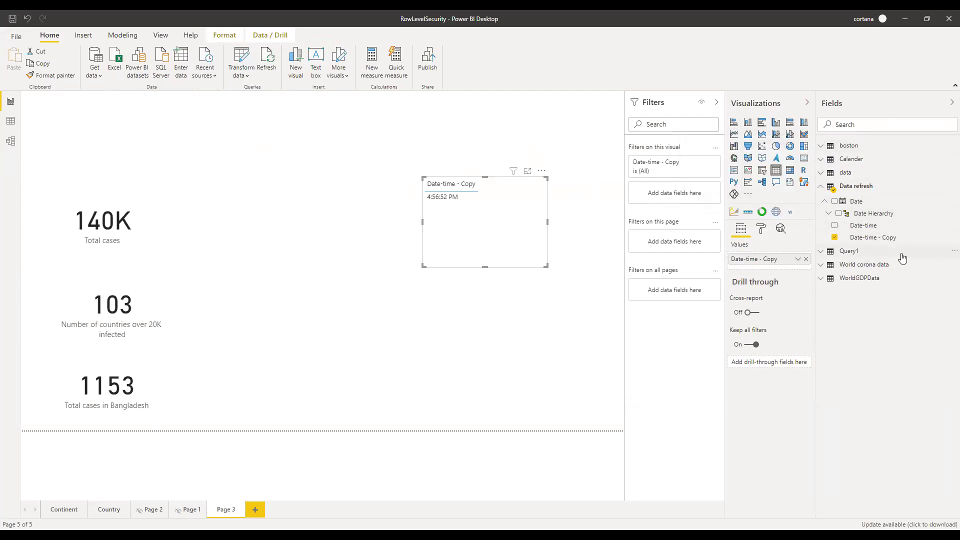
pyautogui.click(821, 189)
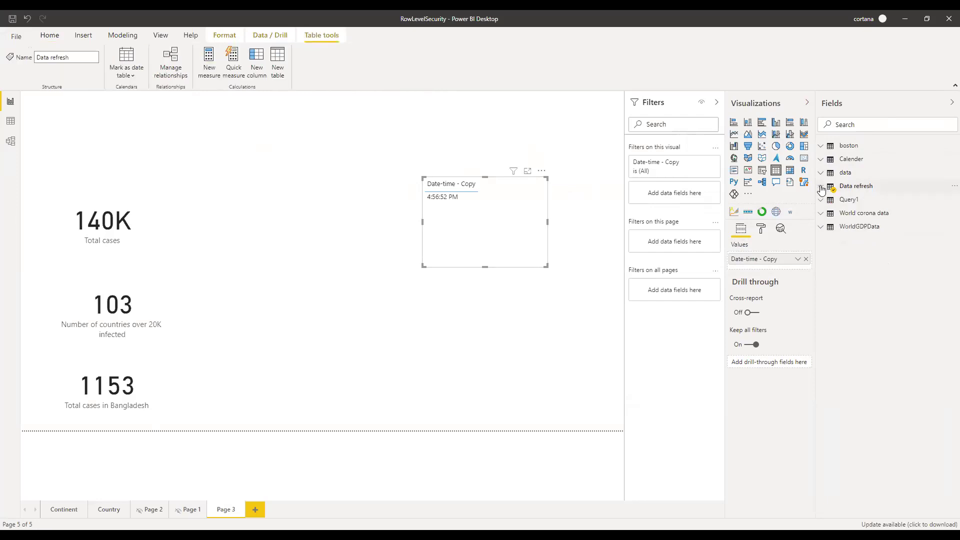
pyautogui.click(821, 189)
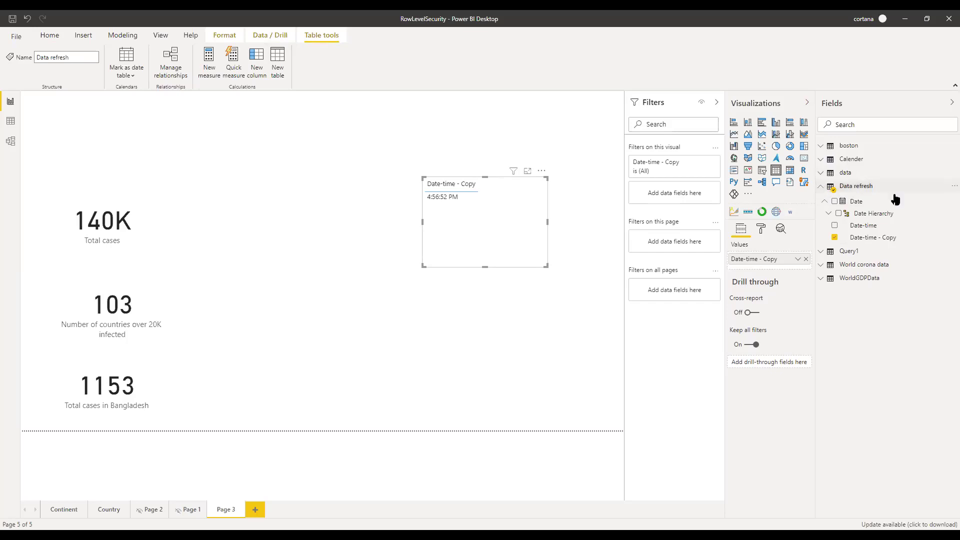
pyautogui.click(824, 187)
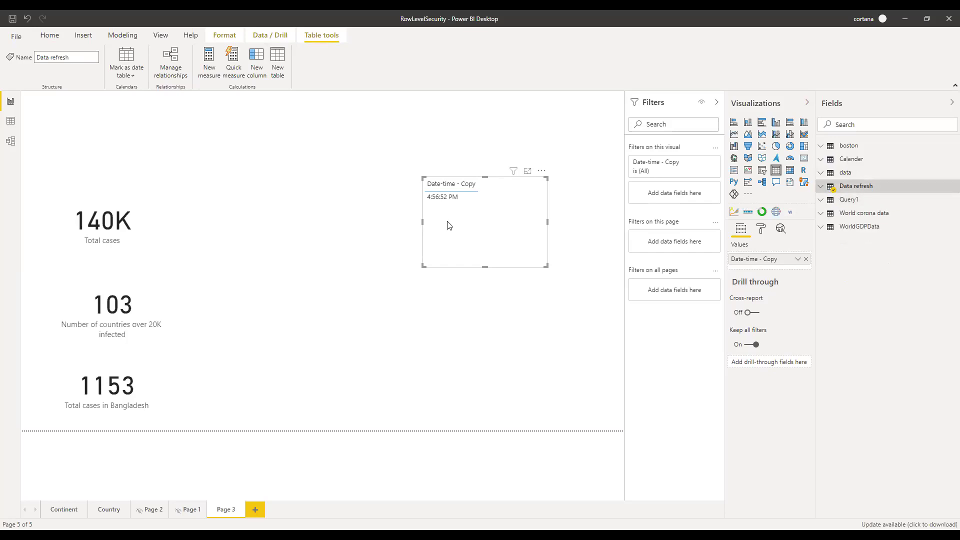
pyautogui.press('Delete')
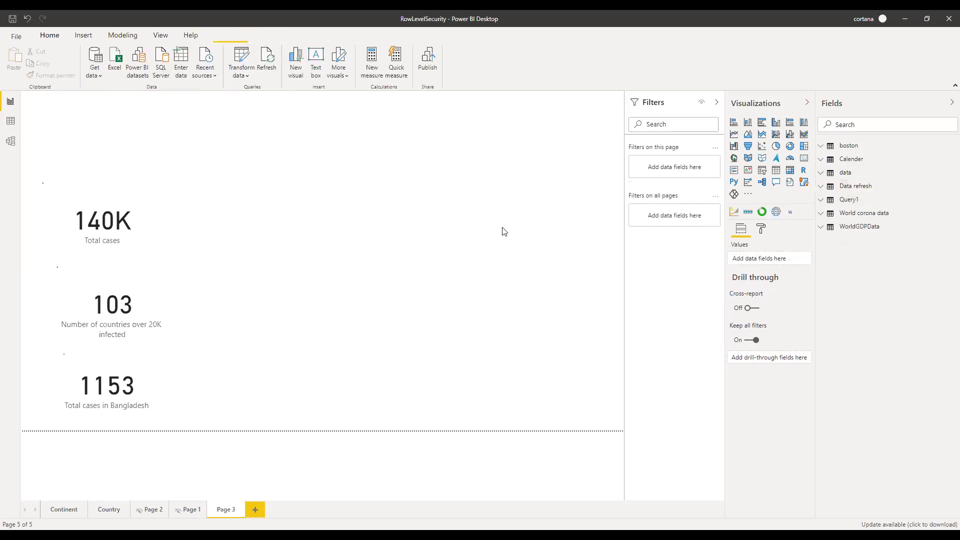
# Rename the Query1 table to "Last refresh".
pyautogui.click(824, 202)
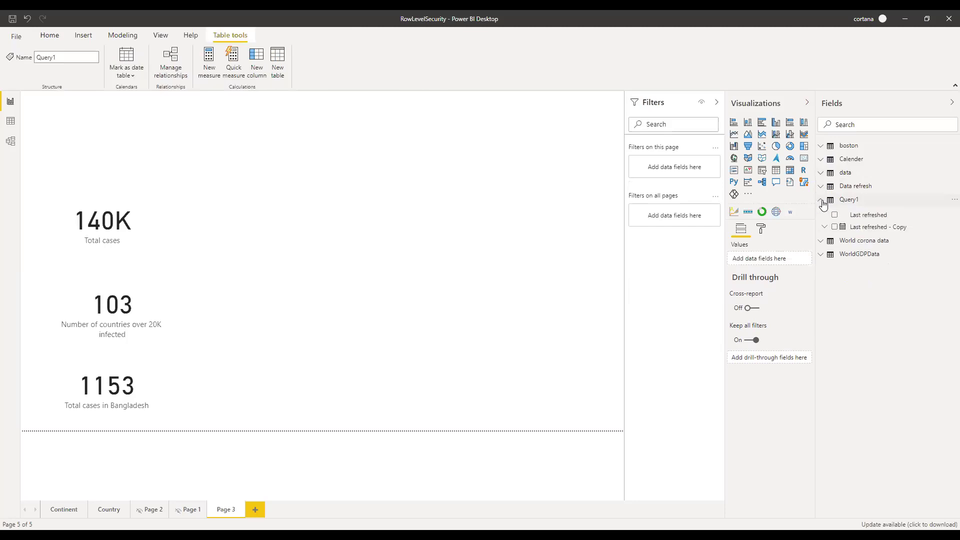
pyautogui.click(949, 201)
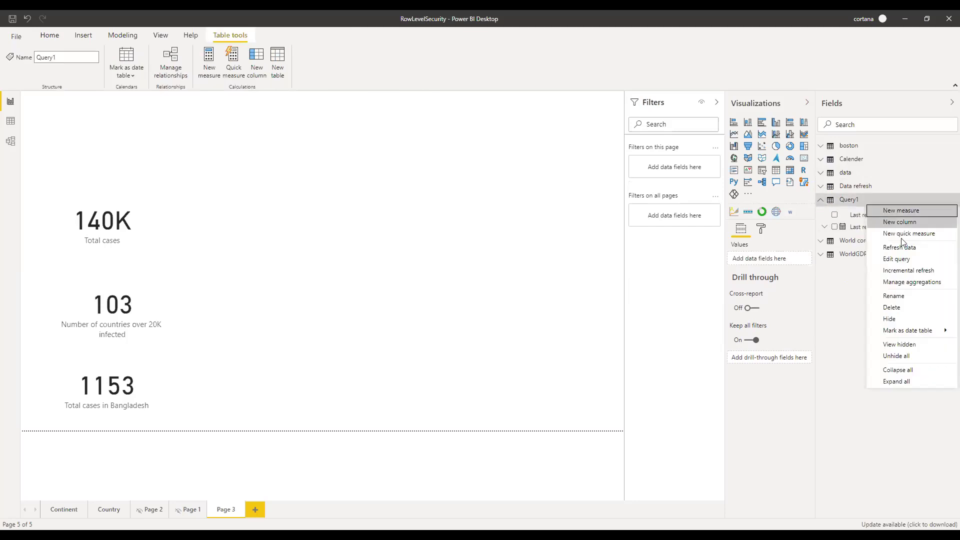
pyautogui.click(901, 295)
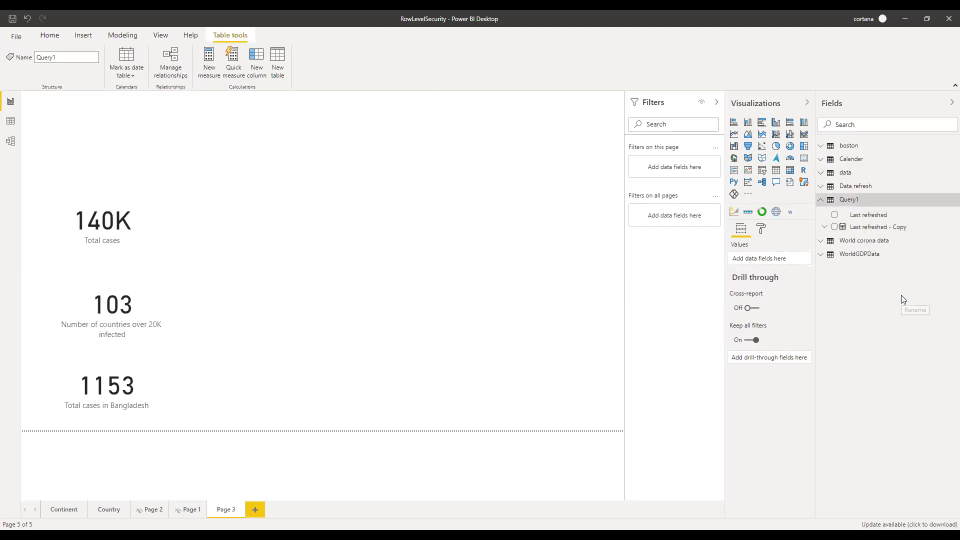
pyautogui.write('Last refresh')
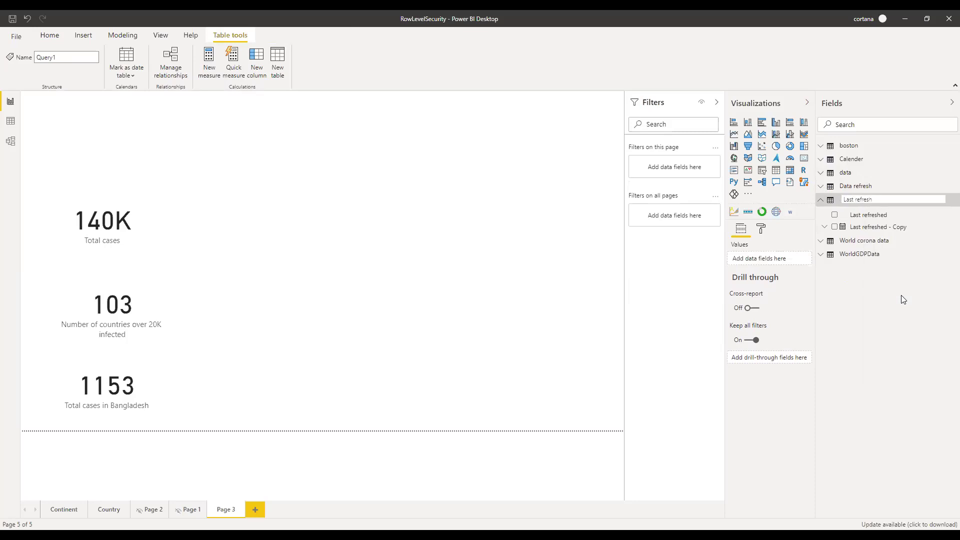
pyautogui.press('Return')
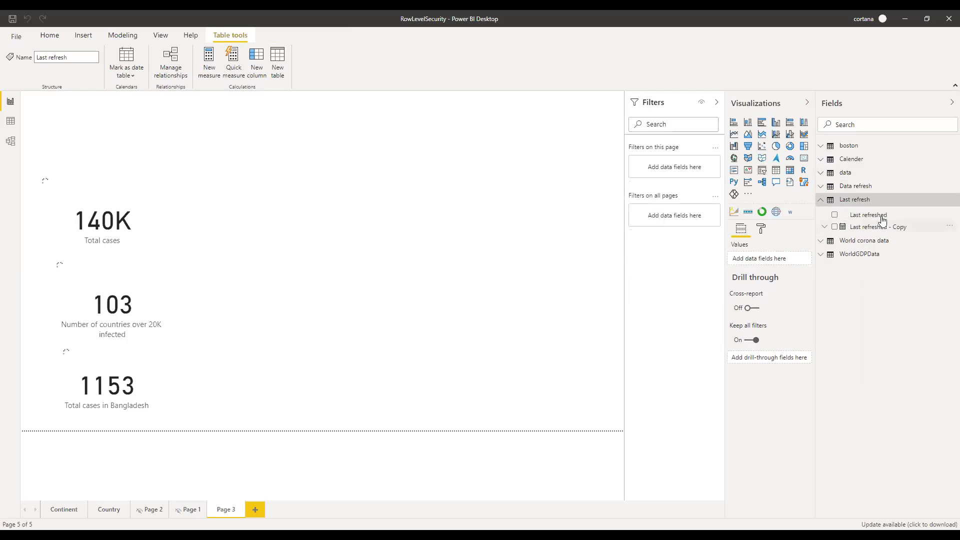
# Add the Last refreshed field to Page 3 as a card, widen it and move it to the page's upper area.
pyautogui.moveTo(870, 219); pyautogui.dragTo(388, 261)
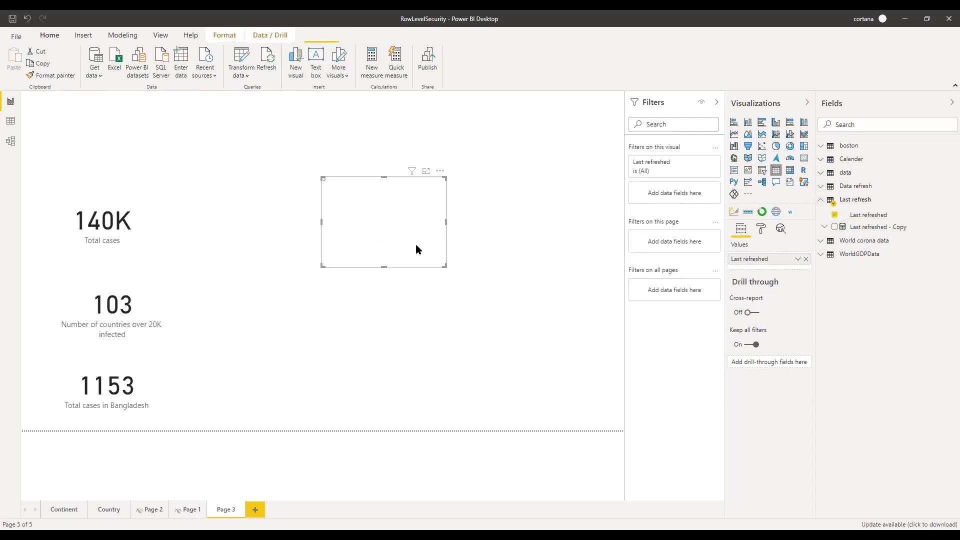
pyautogui.moveTo(448, 222); pyautogui.dragTo(516, 234)
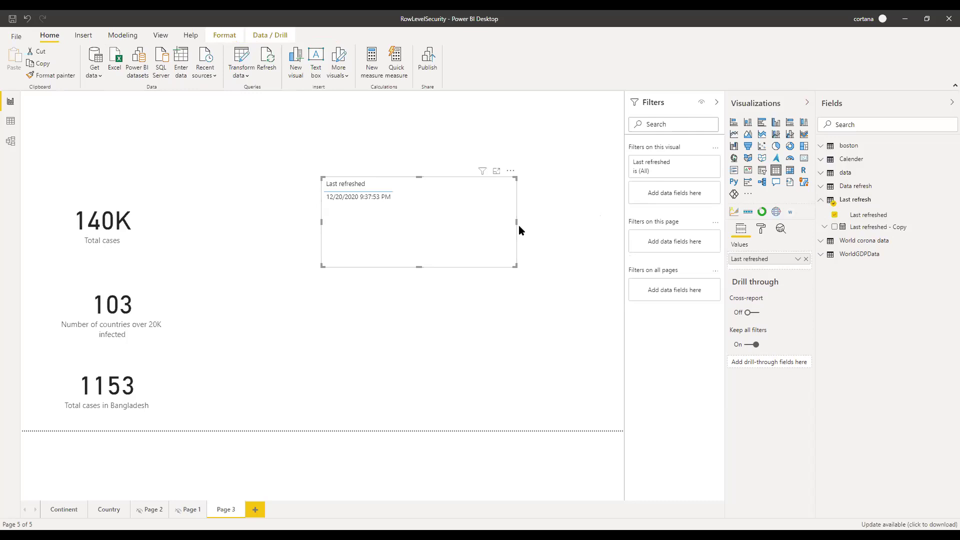
pyautogui.moveTo(515, 225); pyautogui.dragTo(424, 218)
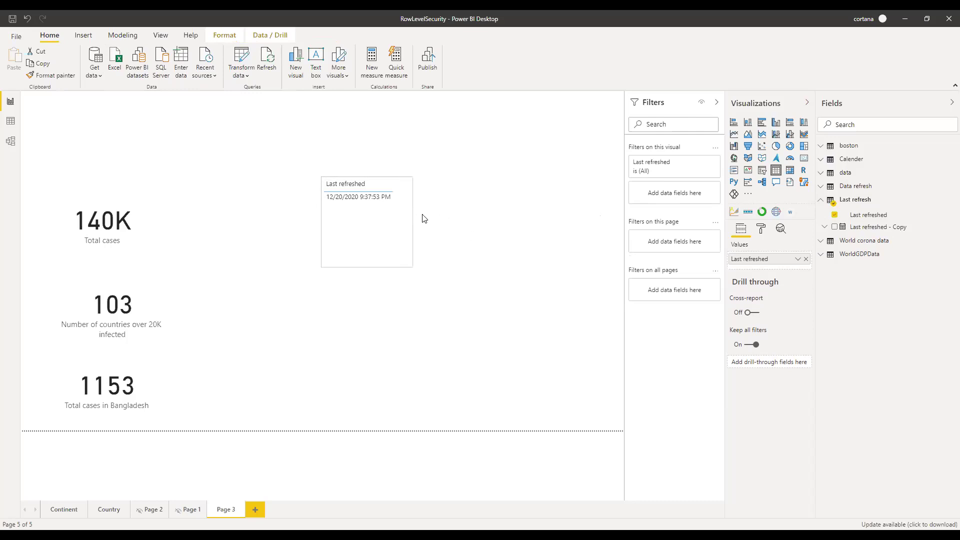
pyautogui.click(803, 159)
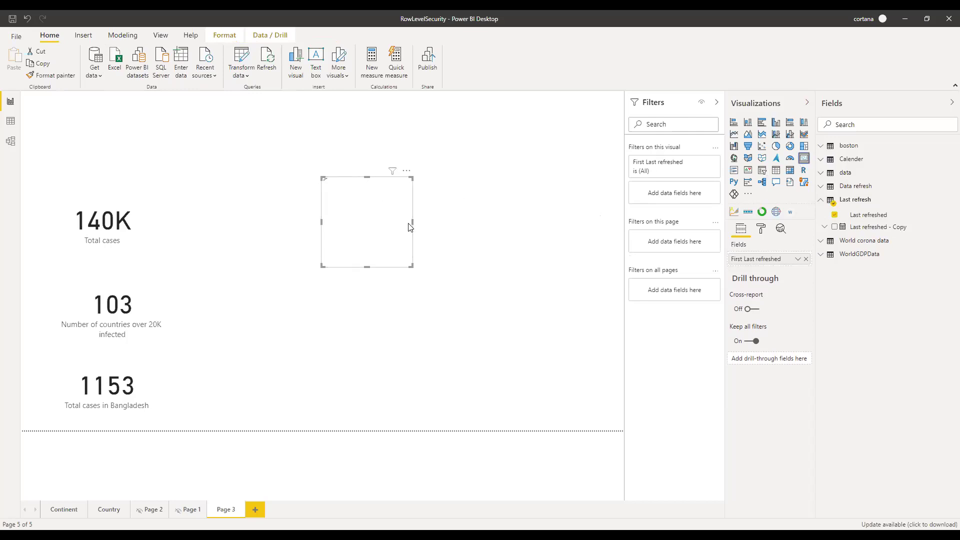
pyautogui.moveTo(413, 221); pyautogui.dragTo(622, 232)
pyautogui.moveTo(465, 196); pyautogui.dragTo(448, 123)
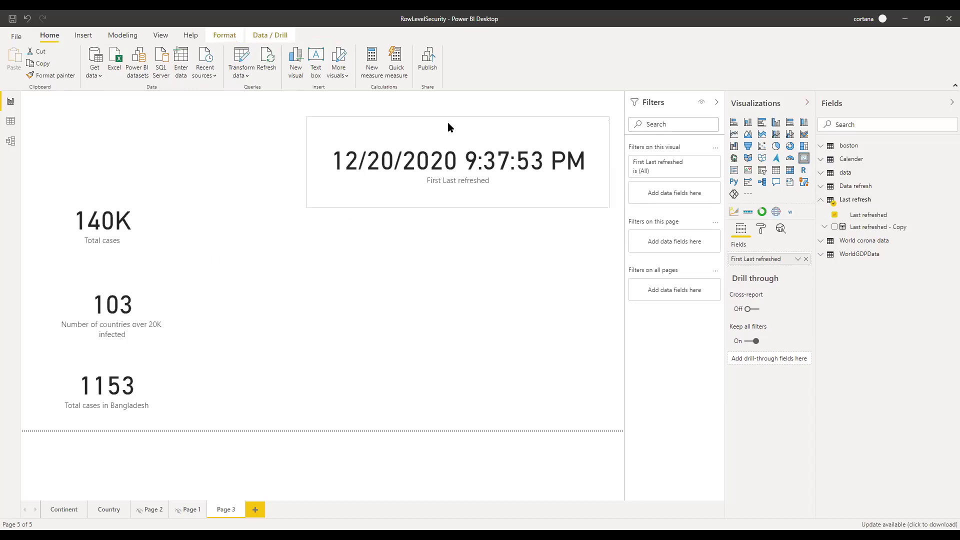
pyautogui.click(408, 277)
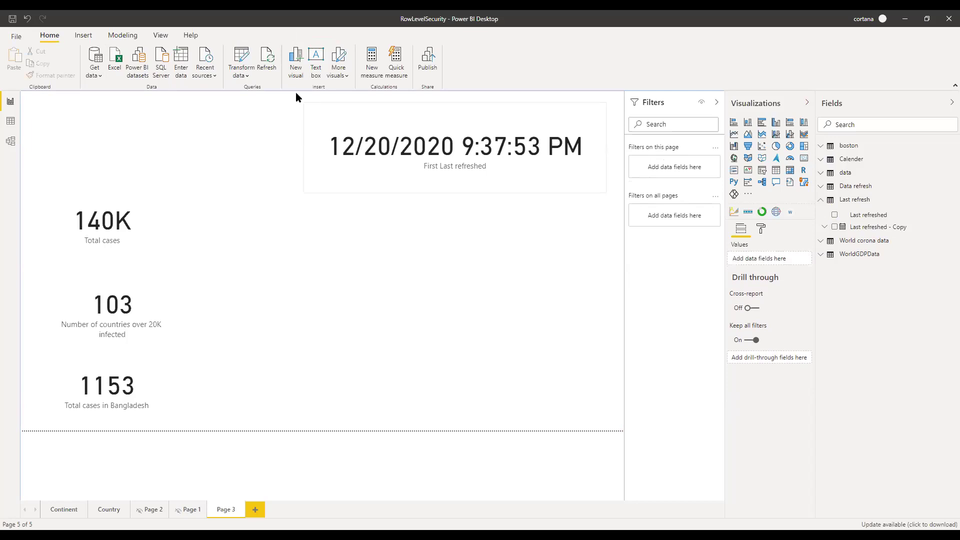
# Refresh the report's data and check the date and time on the Last refreshed card.
pyautogui.click(269, 61)
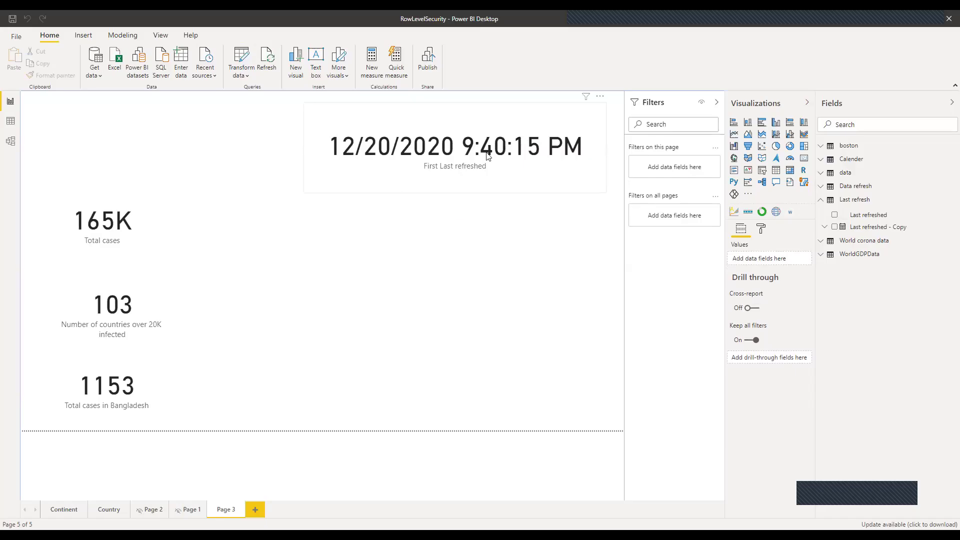
pyautogui.moveTo(488, 156)
pyautogui.click(380, 170)
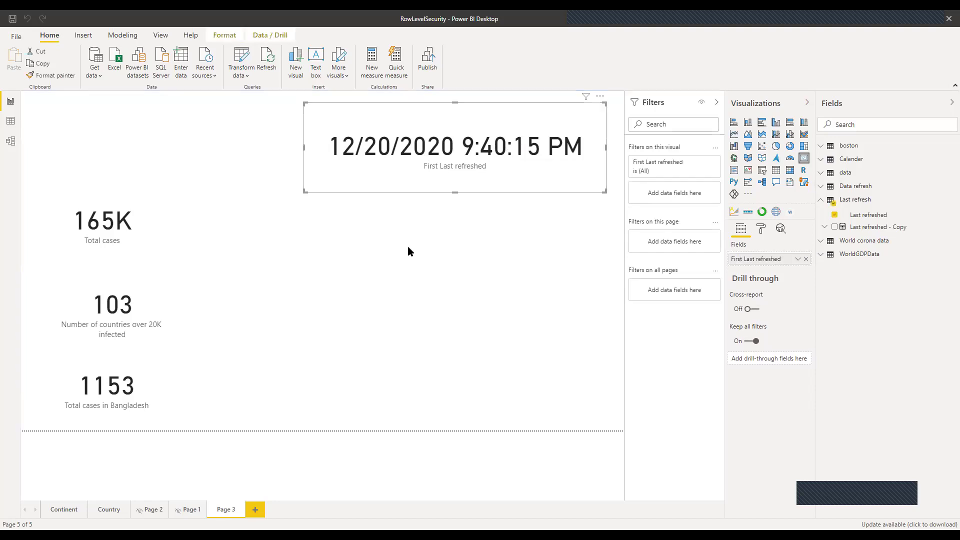
pyautogui.click(403, 254)
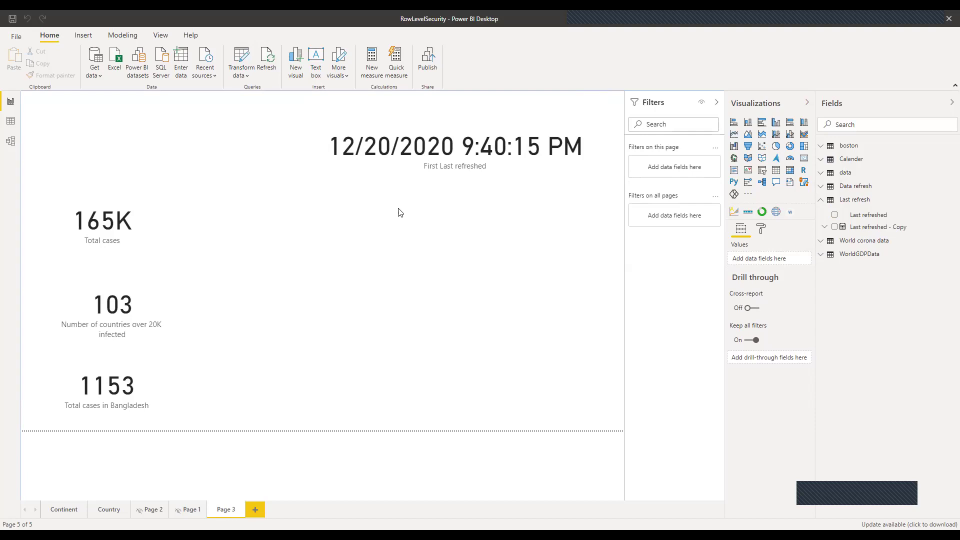
# Collapse the Last refresh table, check the Day 10 topics slide in PowerPoint and return to Power BI Desktop.
pyautogui.click(821, 200)
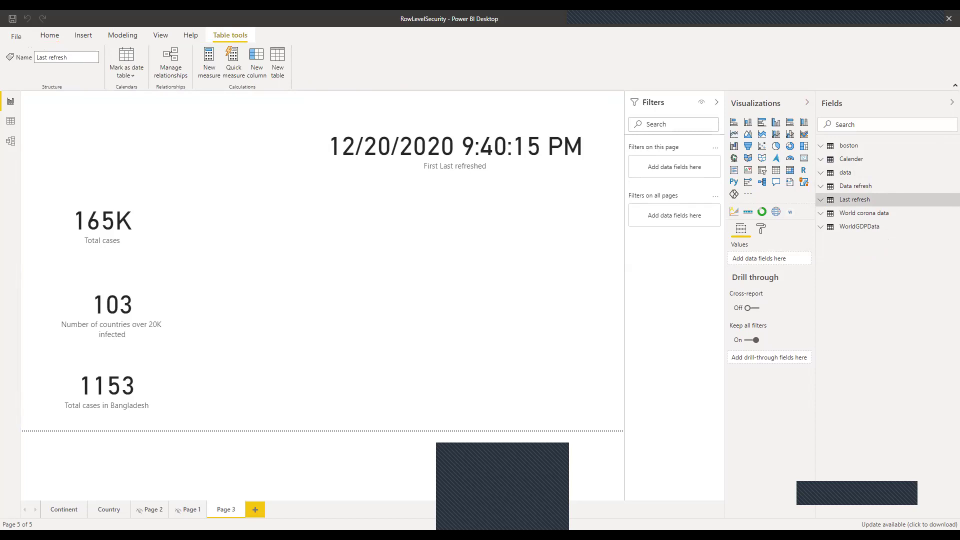
pyautogui.hotkey('alt', 'Tab')
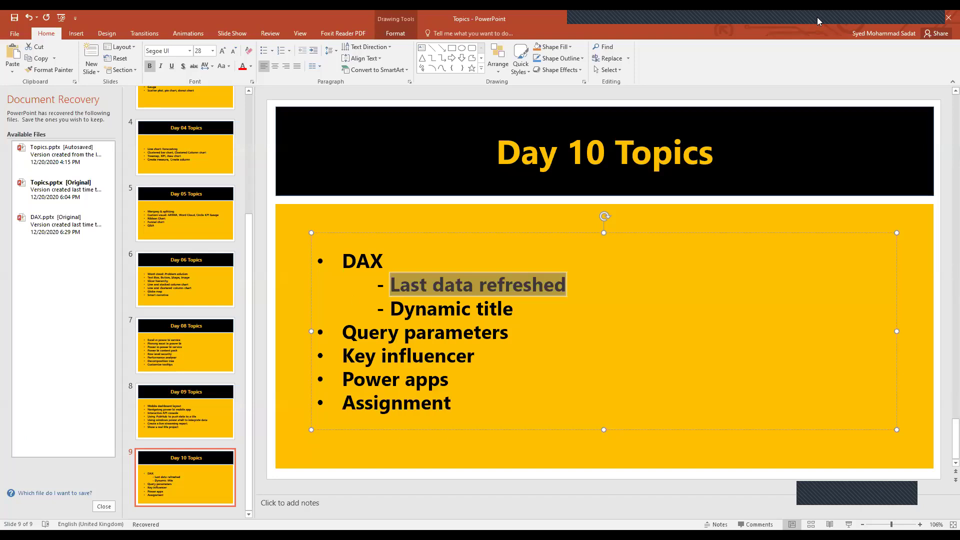
pyautogui.hotkey('alt', 'Tab')
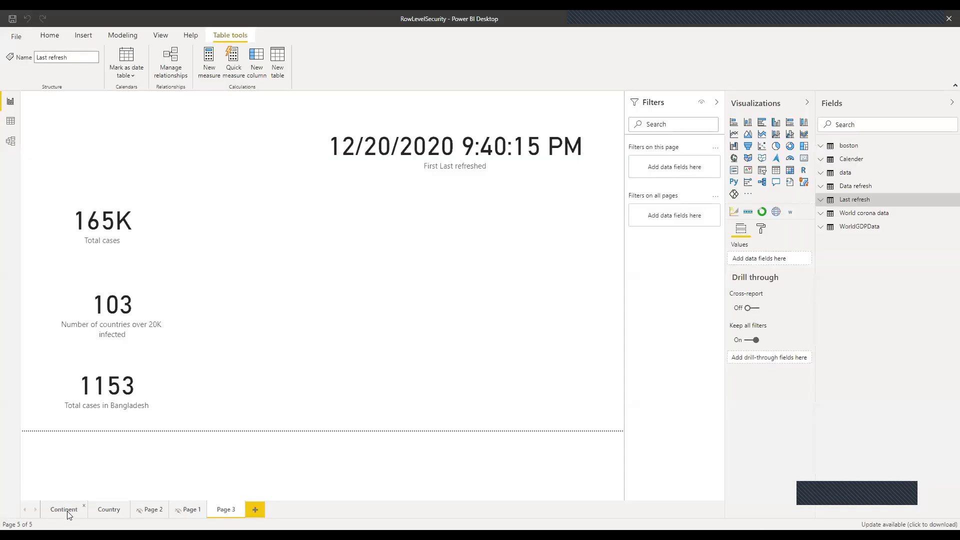
# On the Continent page's map, drill through from North America to the Country page, examine its title, and return.
pyautogui.click(67, 509)
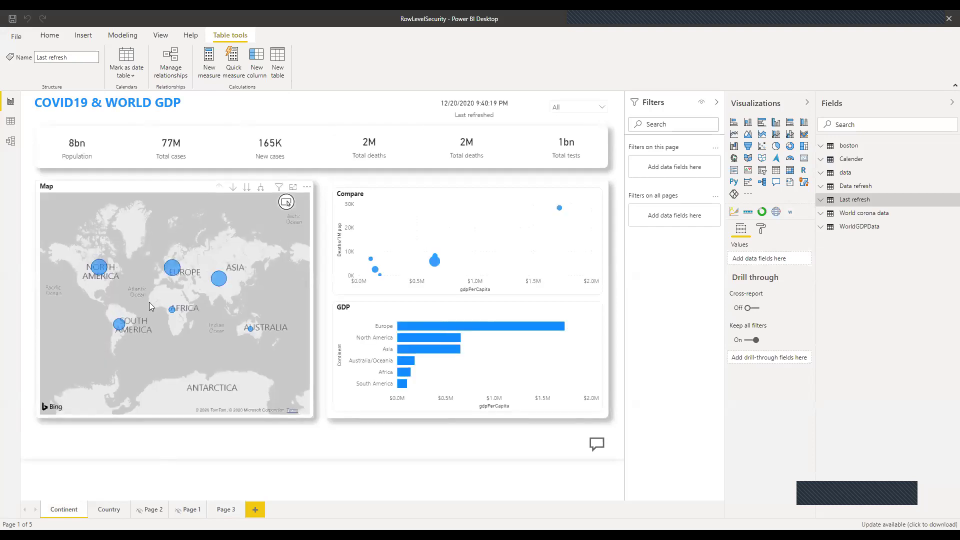
pyautogui.click(101, 268)
pyautogui.rightClick(101, 269)
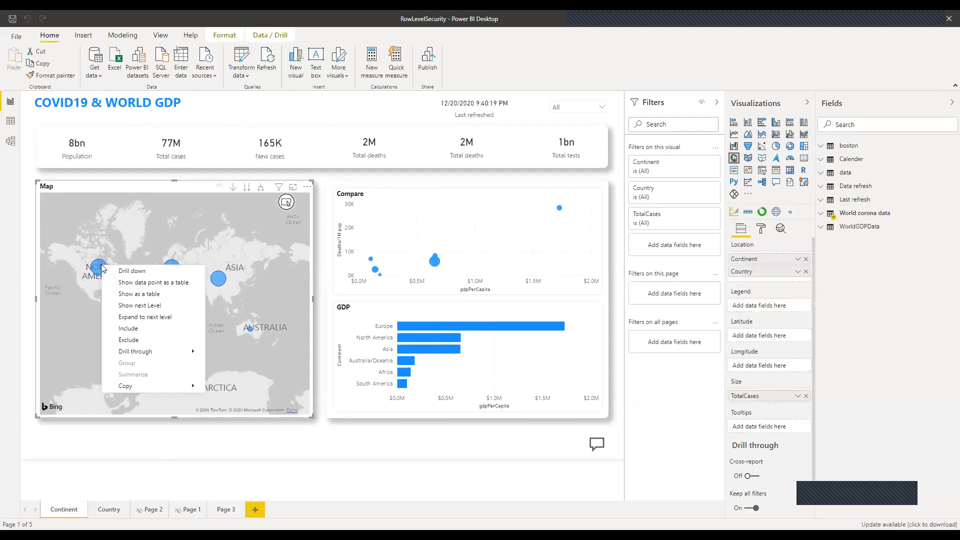
pyautogui.moveTo(172, 352)
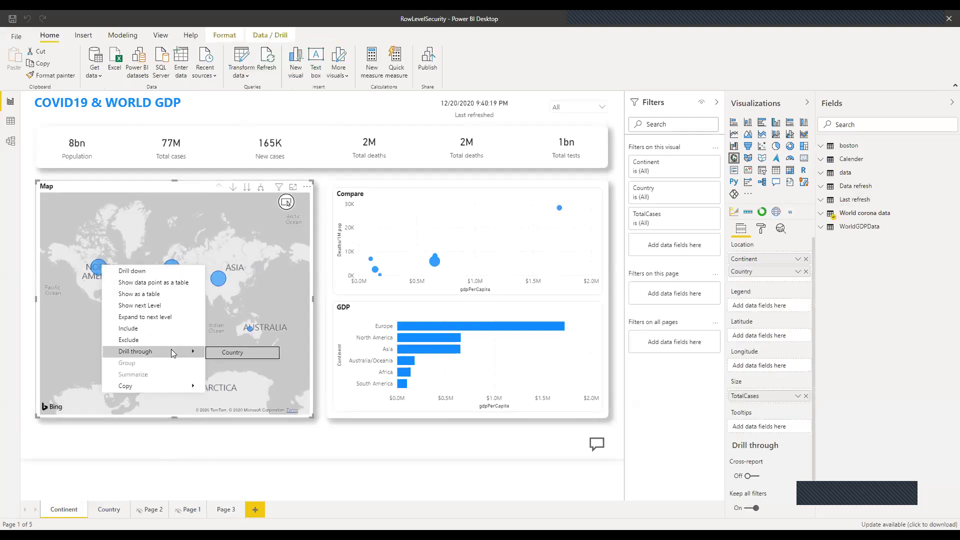
pyautogui.click(226, 352)
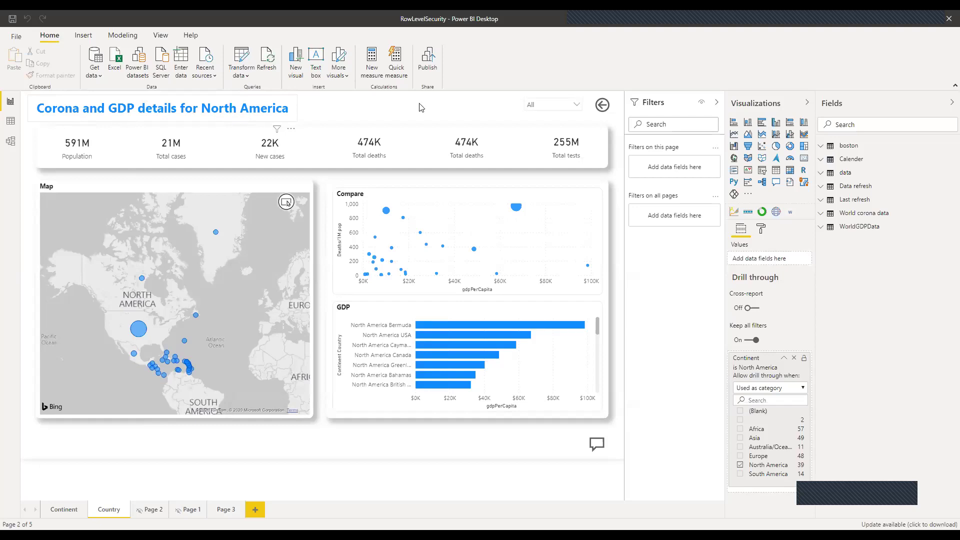
pyautogui.click(602, 109)
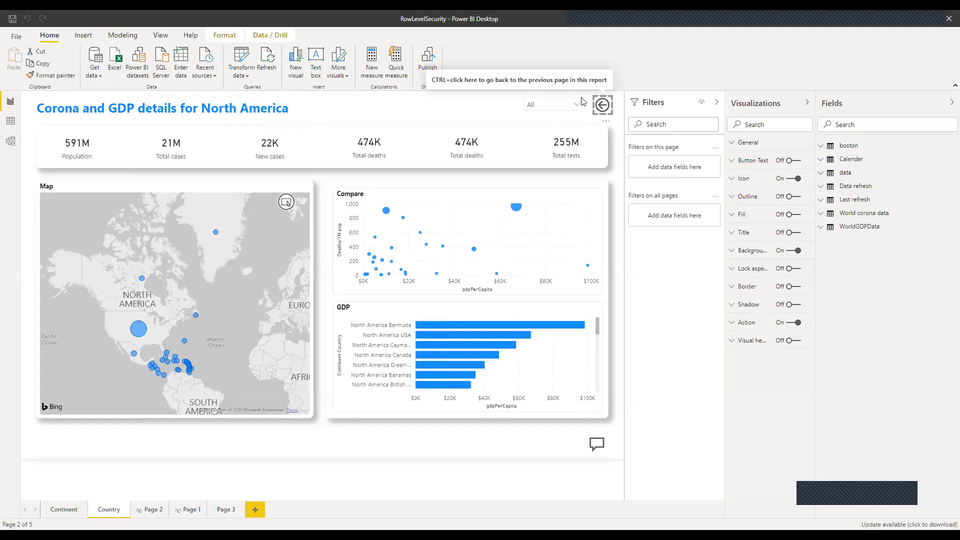
pyautogui.keyDown('ctrl'); pyautogui.click(602, 104); pyautogui.keyUp('ctrl')
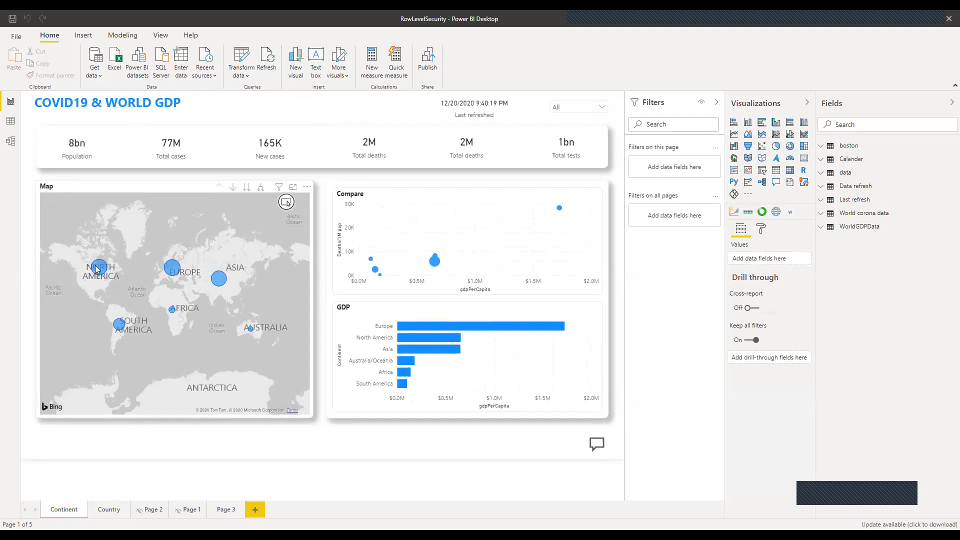
# Drill through from Africa on the Continent page's map to the Country page, examine its title, and return.
pyautogui.click(171, 312)
pyautogui.rightClick(172, 312)
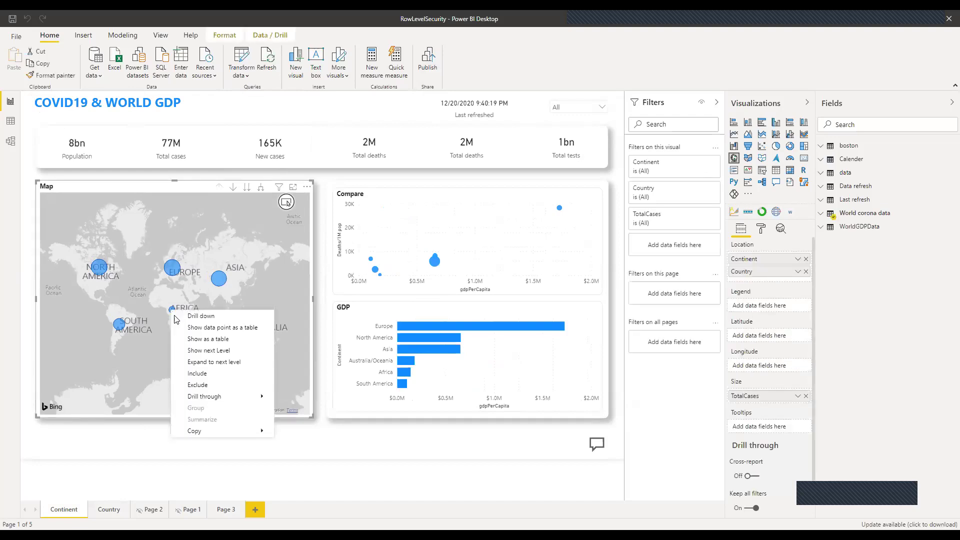
pyautogui.moveTo(250, 397)
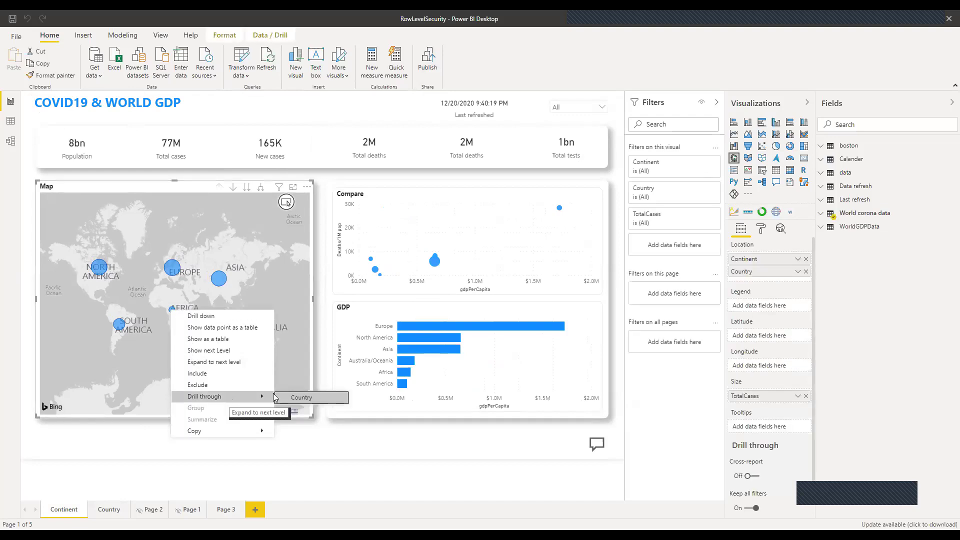
pyautogui.click(314, 397)
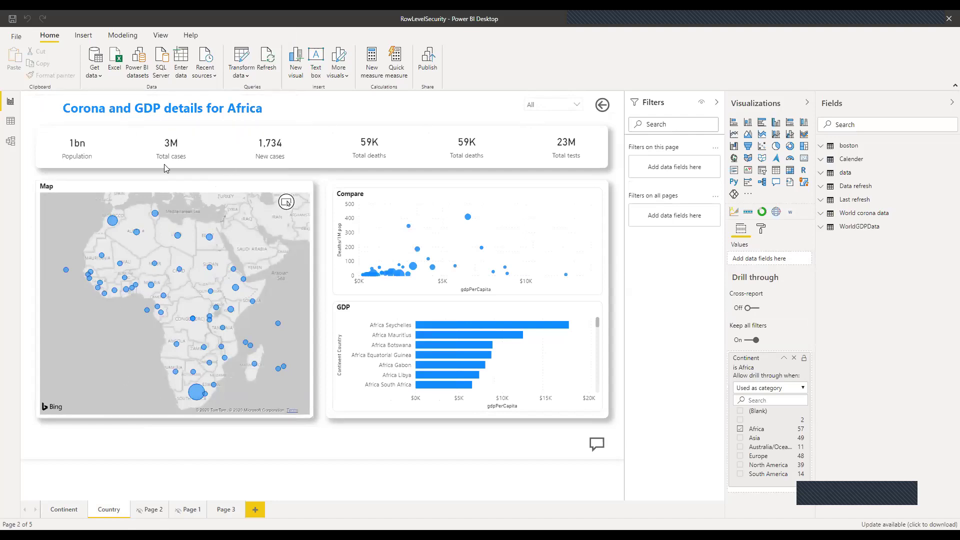
pyautogui.click(603, 106)
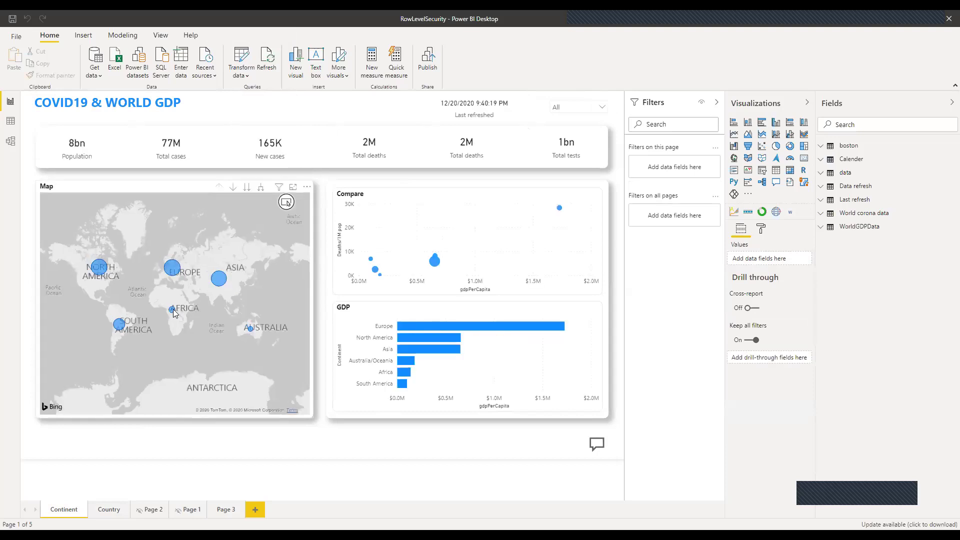
# Drill through from Asia on the map to the Country page, check the title there, and go back to the Continent page.
pyautogui.rightClick(218, 280)
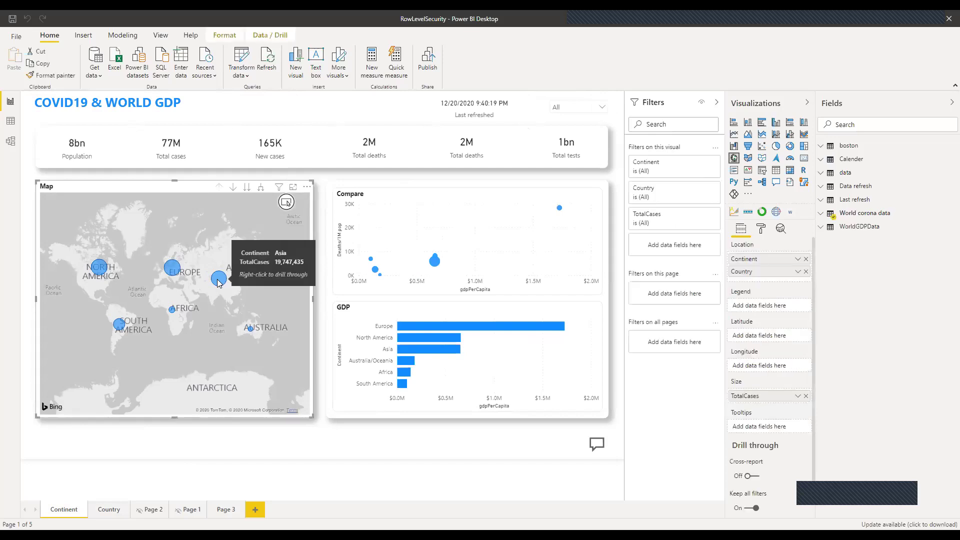
pyautogui.moveTo(278, 369)
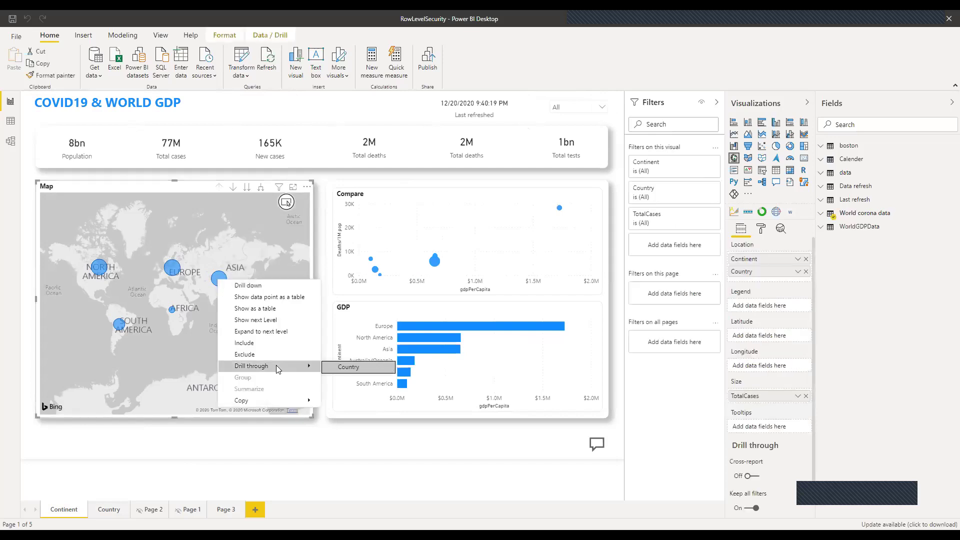
pyautogui.click(350, 367)
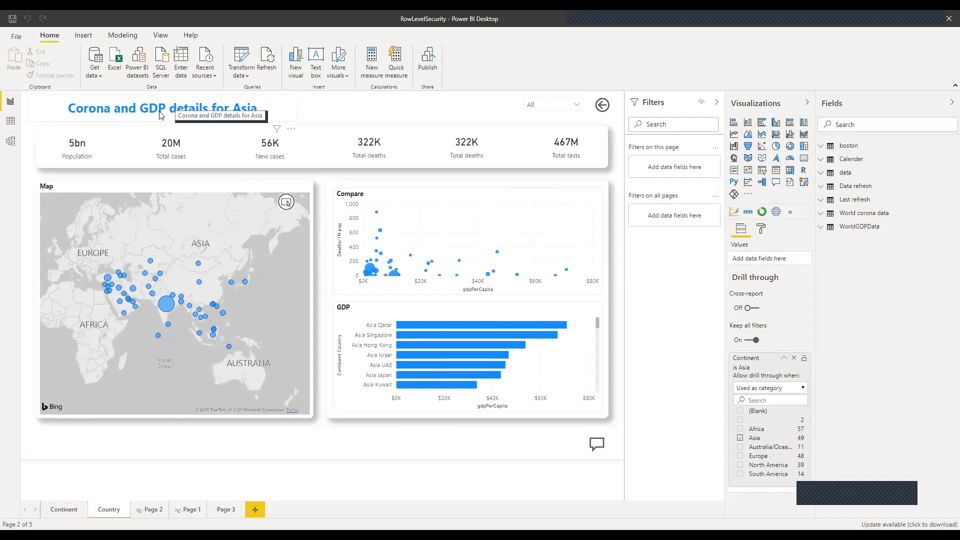
pyautogui.keyDown('ctrl'); pyautogui.click(603, 105); pyautogui.keyUp('ctrl')
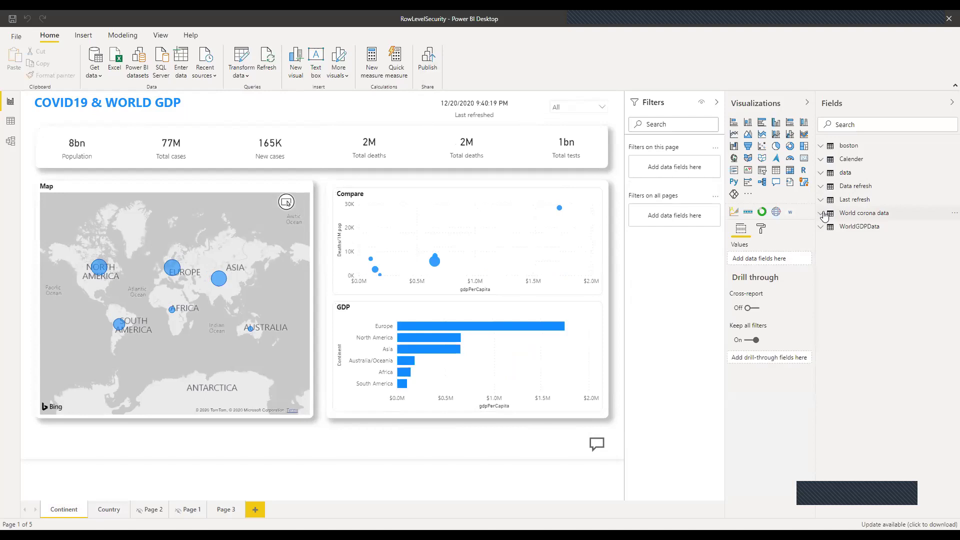
# Delete the Title column from the World corona data table.
pyautogui.click(844, 214)
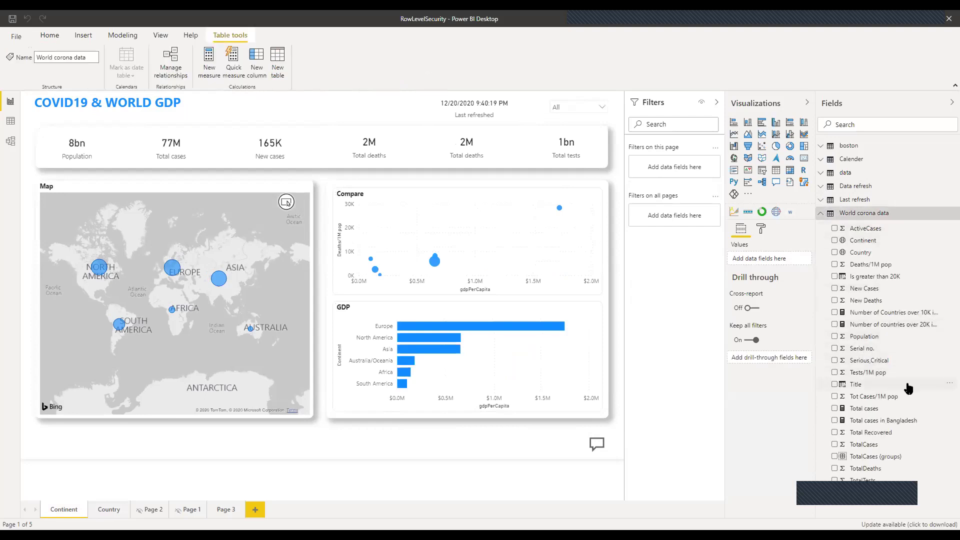
pyautogui.click(949, 383)
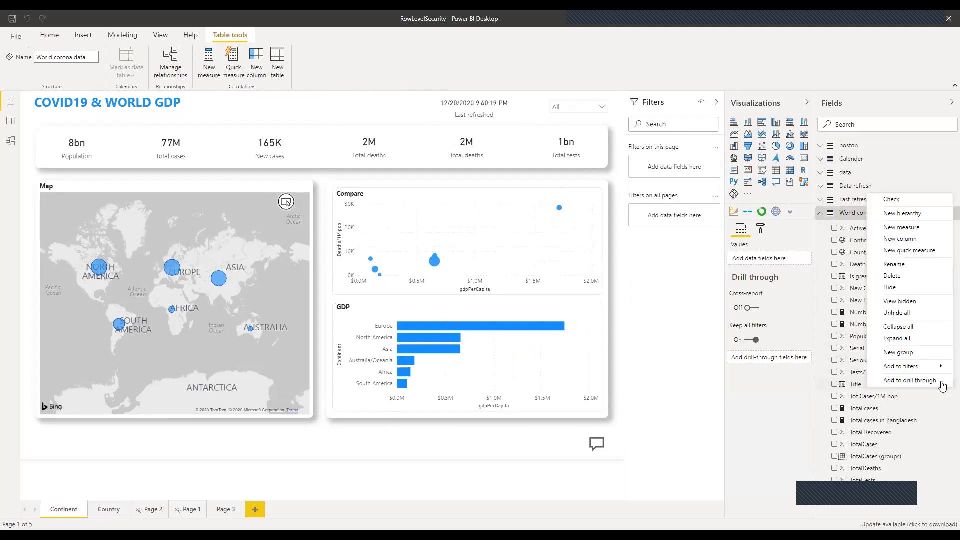
pyautogui.click(896, 278)
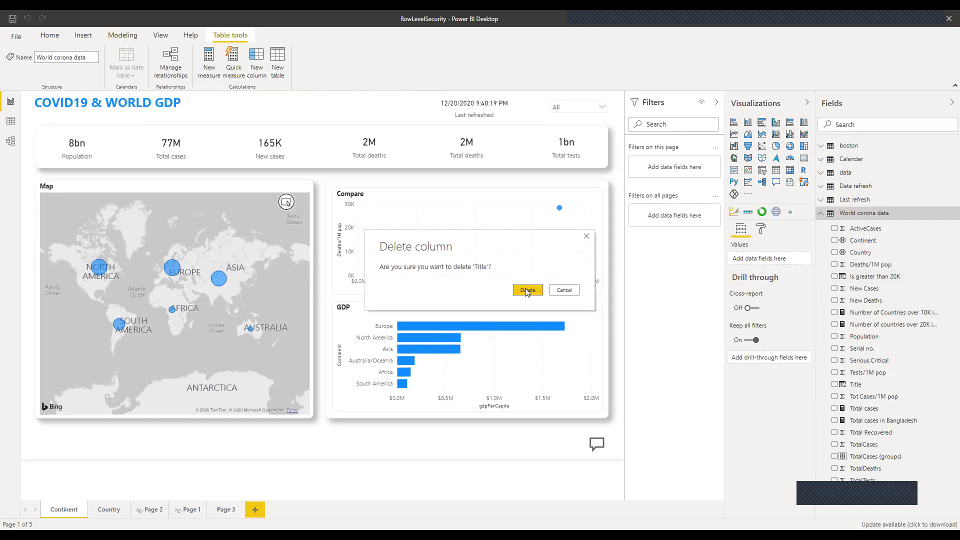
pyautogui.click(526, 291)
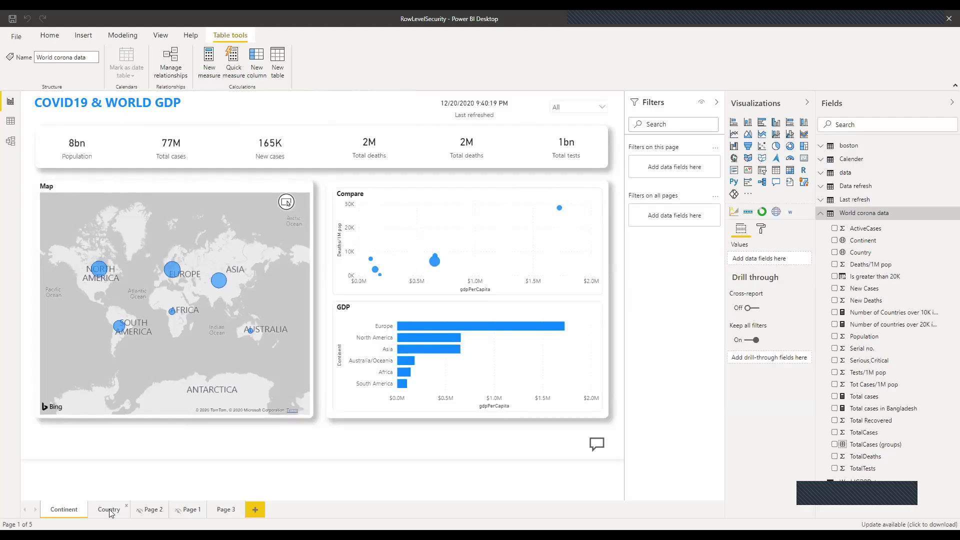
# Remove the Continent drill-through field from the Country page and return to the Continent page.
pyautogui.click(109, 510)
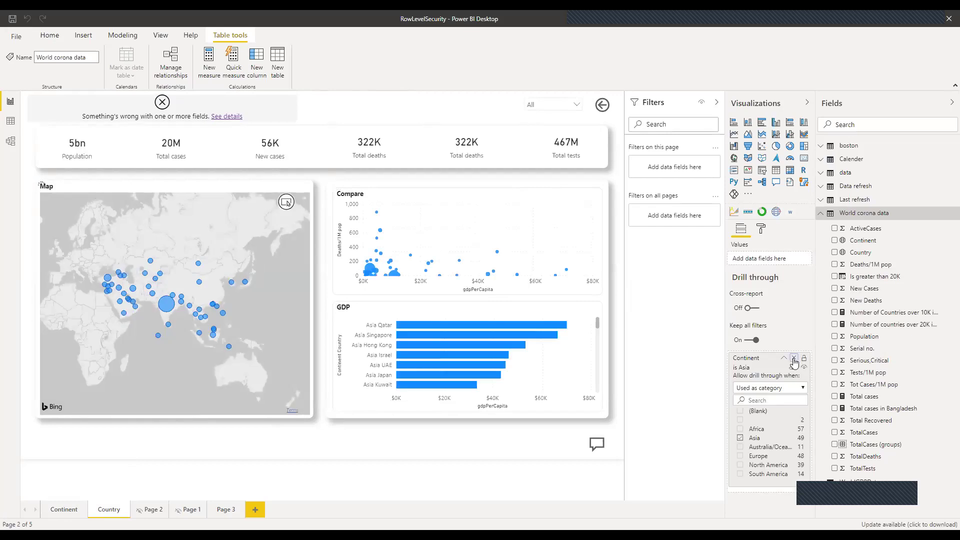
pyautogui.click(794, 358)
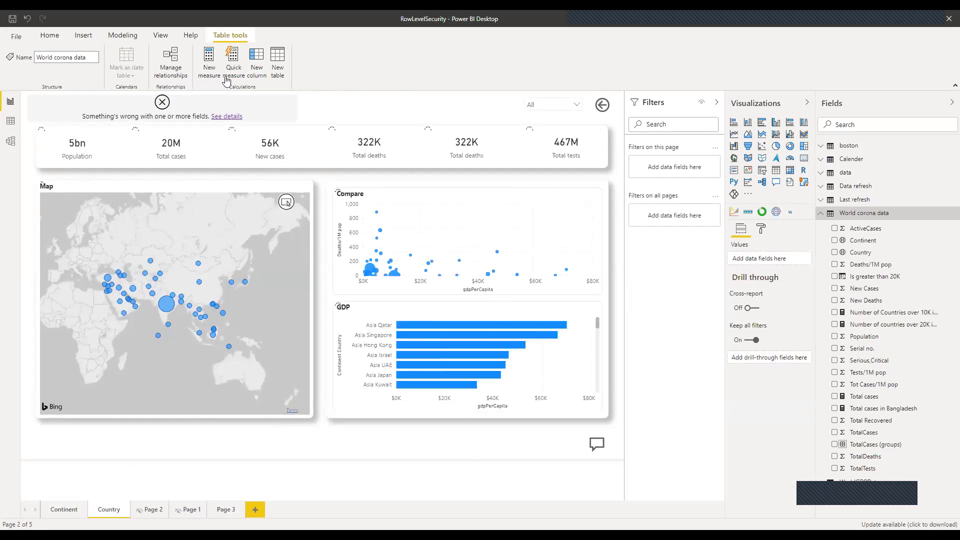
pyautogui.click(66, 508)
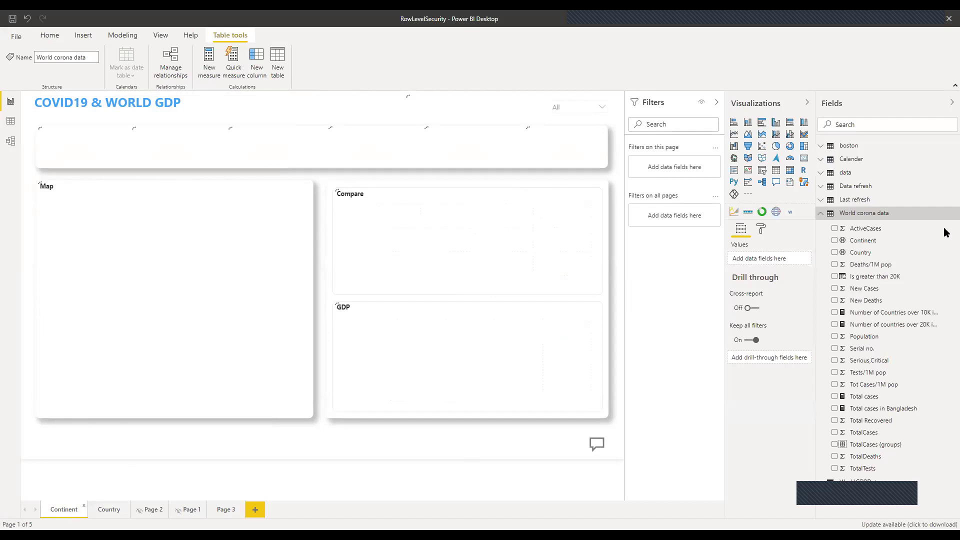
# Examine the columns of the World corona data table in Data view, then return to the report.
pyautogui.click(10, 123)
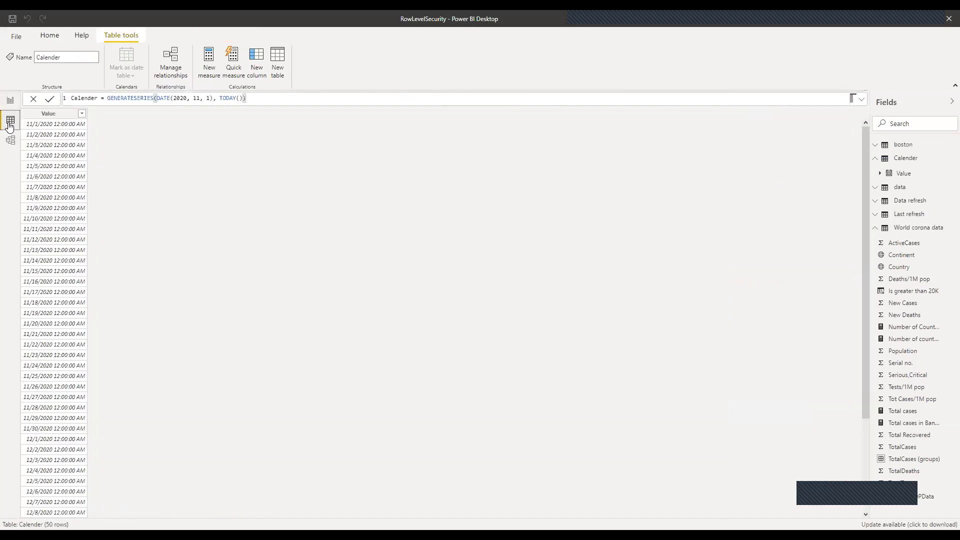
pyautogui.click(927, 229)
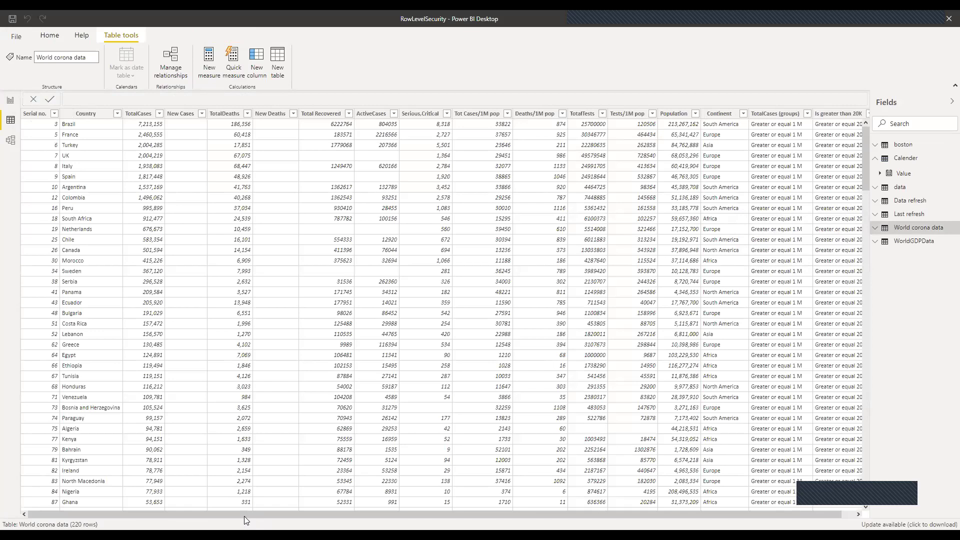
pyautogui.moveTo(248, 516); pyautogui.dragTo(437, 514)
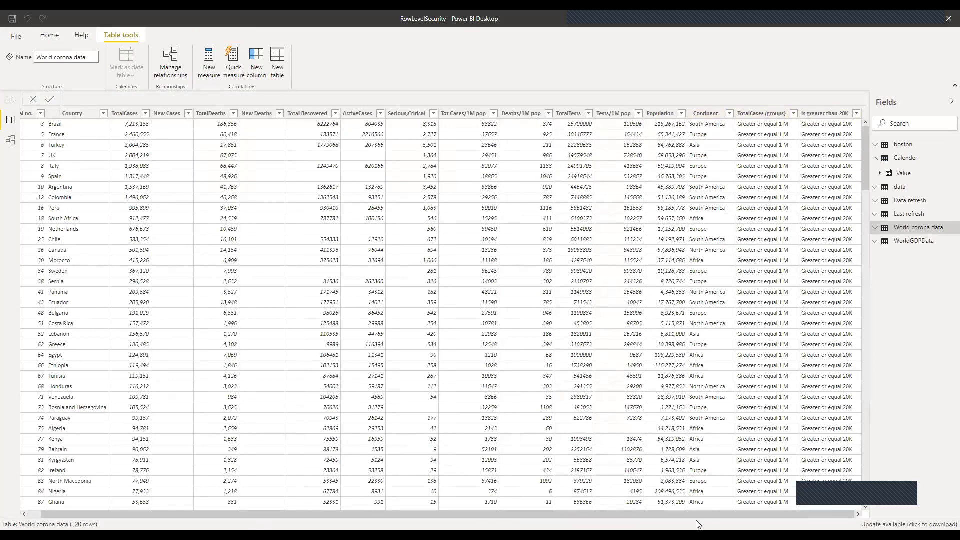
pyautogui.moveTo(654, 516); pyautogui.dragTo(277, 498)
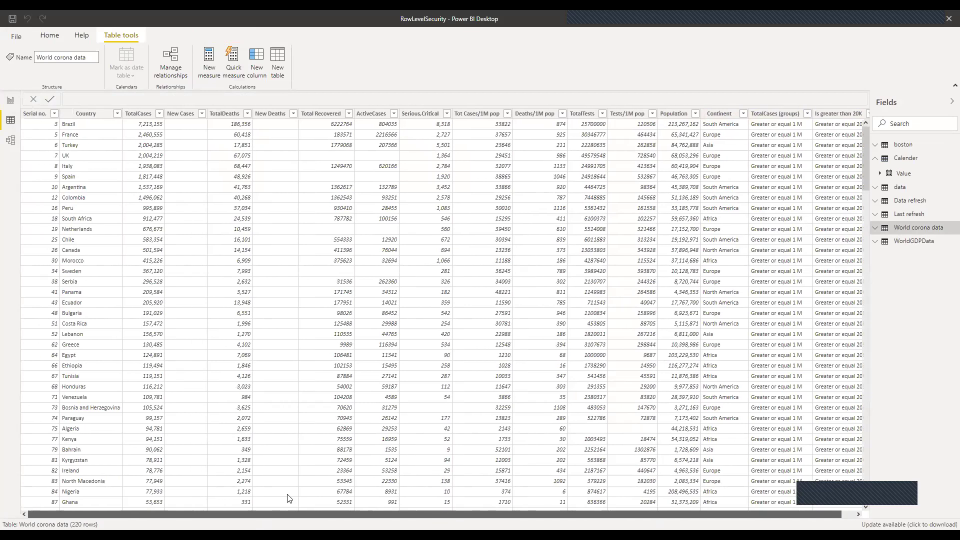
pyautogui.click(11, 100)
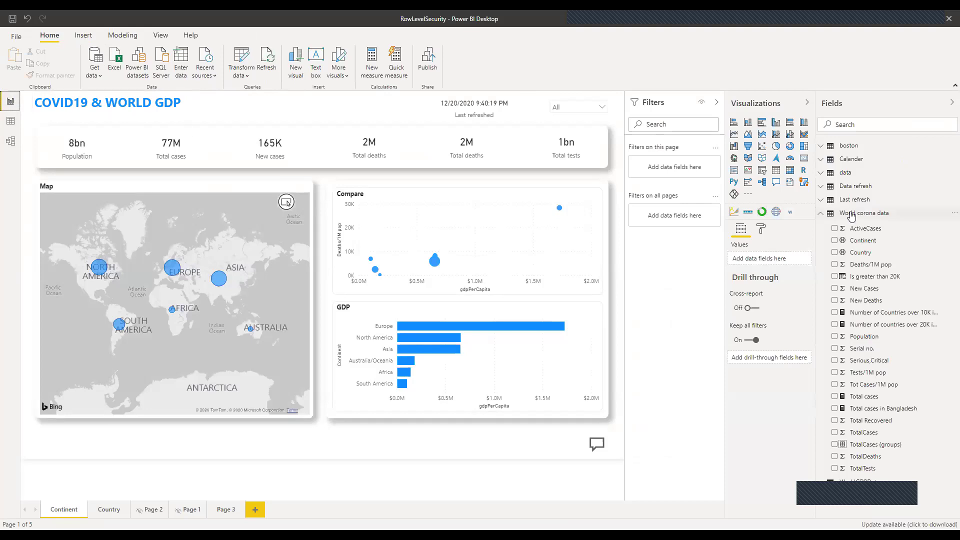
# Start a new calculated column in the World corona data table and name it Title.
pyautogui.click(949, 215)
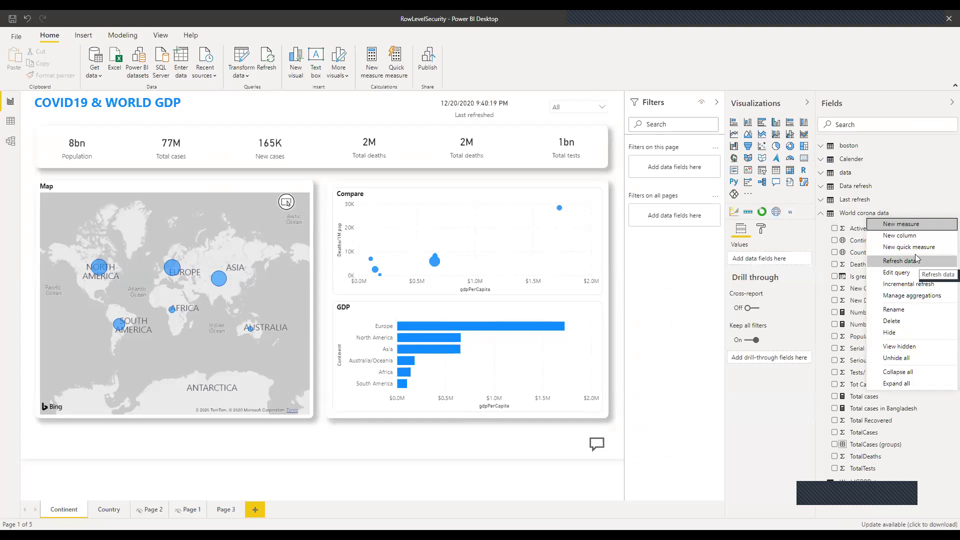
pyautogui.press('Escape')
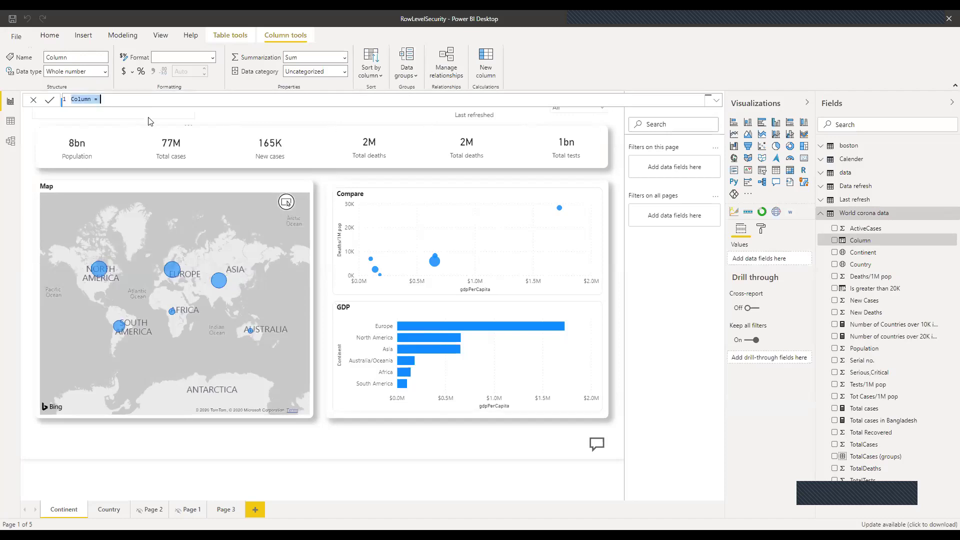
pyautogui.press('Left')
pyautogui.hotkey('shift', 'Right')
pyautogui.hotkey('shift', 'Right')
pyautogui.hotkey('shift', 'Right')
pyautogui.hotkey('shift', 'Right')
pyautogui.hotkey('shift', 'Right')
pyautogui.hotkey('shift', 'Right')
pyautogui.write('Title')
# Define the Title column as CONCATENATE("Details for ", 'World corona data'[Country]) and commit the formula.
pyautogui.write('con')
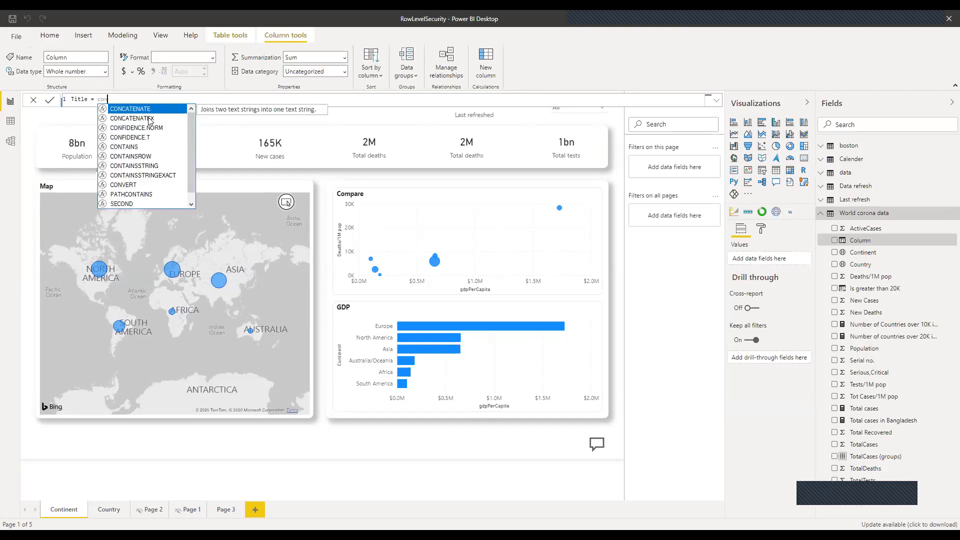
pyautogui.press('Tab')
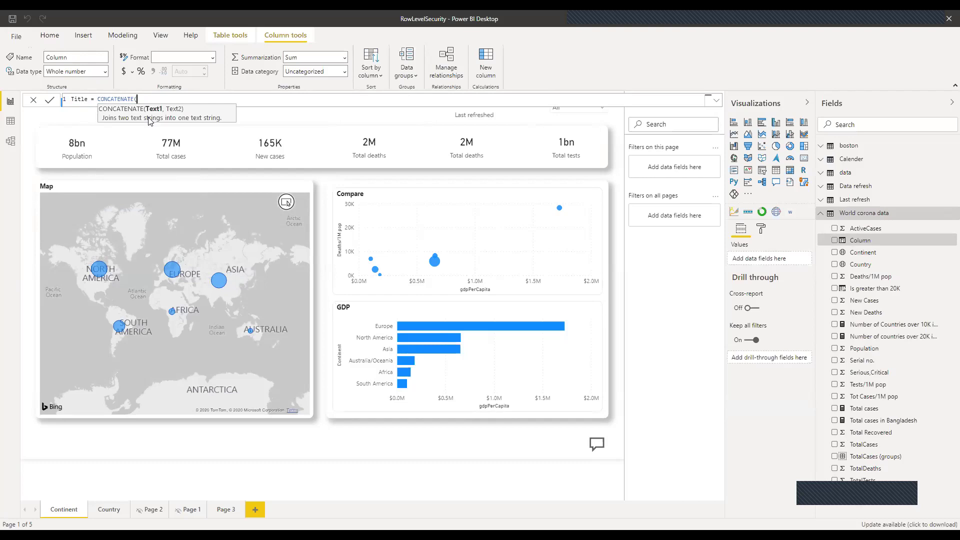
pyautogui.write('"')
pyautogui.write('Details for ", )')
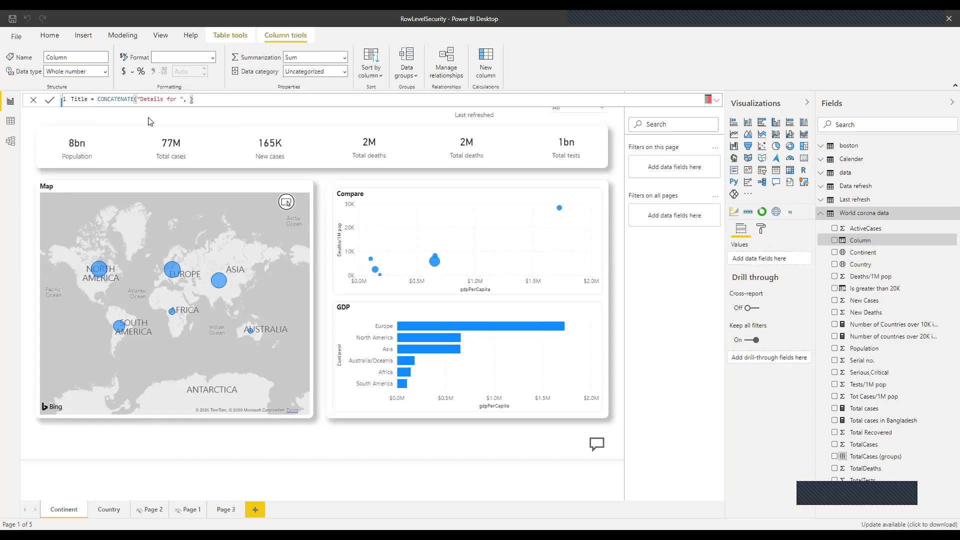
pyautogui.write('count')
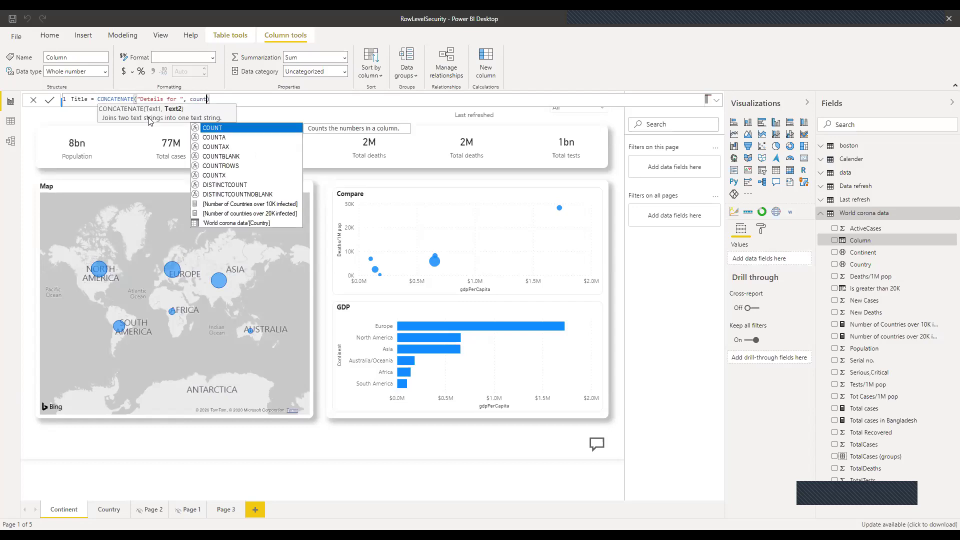
pyautogui.press('Down')
pyautogui.press('Down')
pyautogui.press('Down')
pyautogui.press('Down')
pyautogui.press('Down')
pyautogui.press('Down')
pyautogui.press('Down')
pyautogui.press('Down')
pyautogui.press('Down')
pyautogui.press('Down')
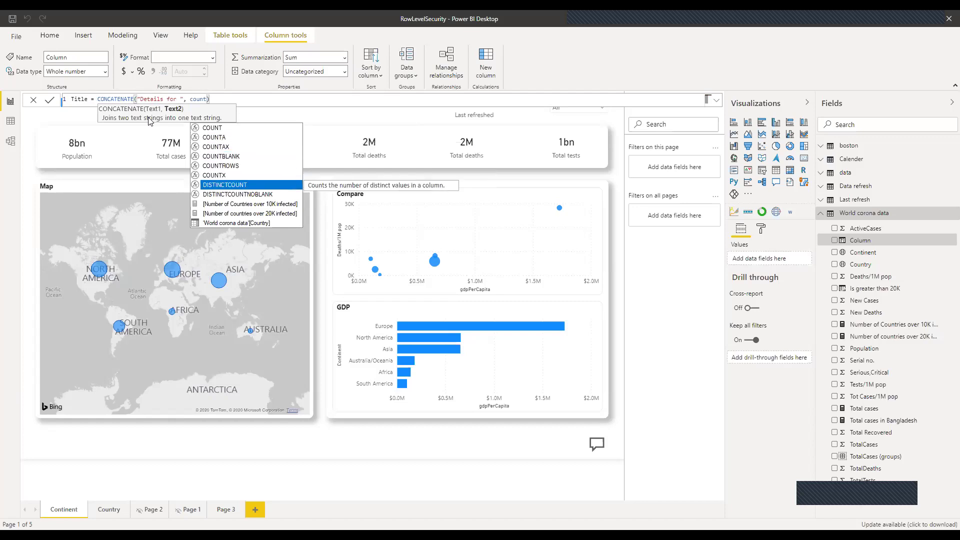
pyautogui.press('Tab')
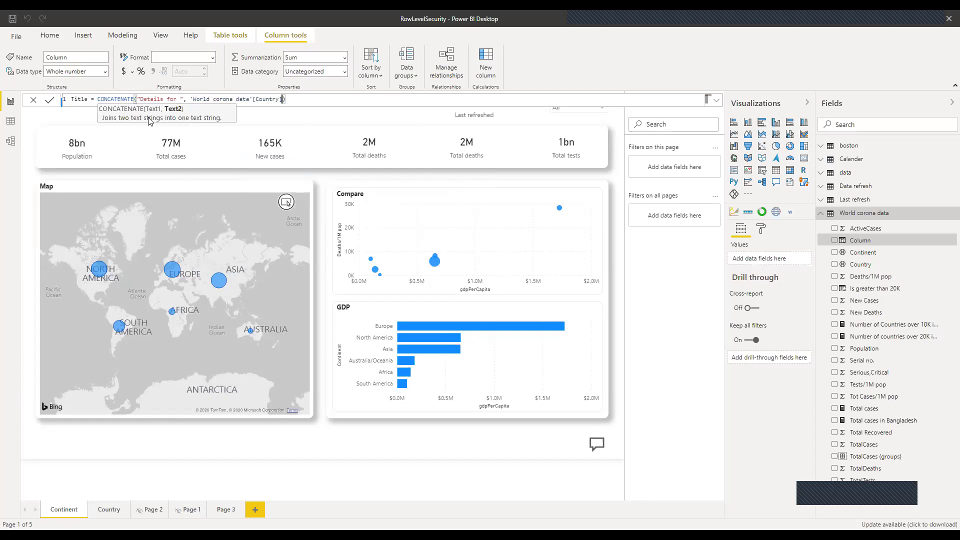
pyautogui.write(')')
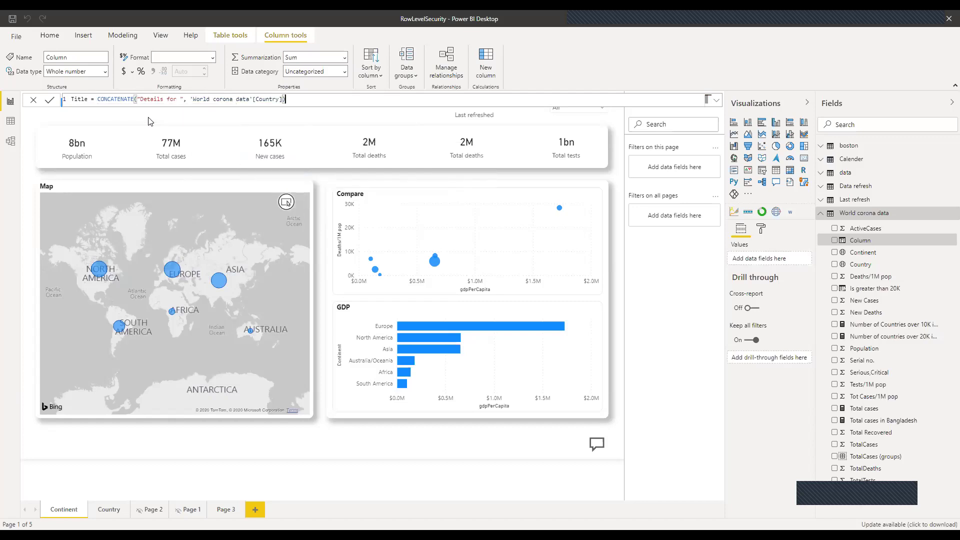
pyautogui.press('Return')
pyautogui.press('Return')
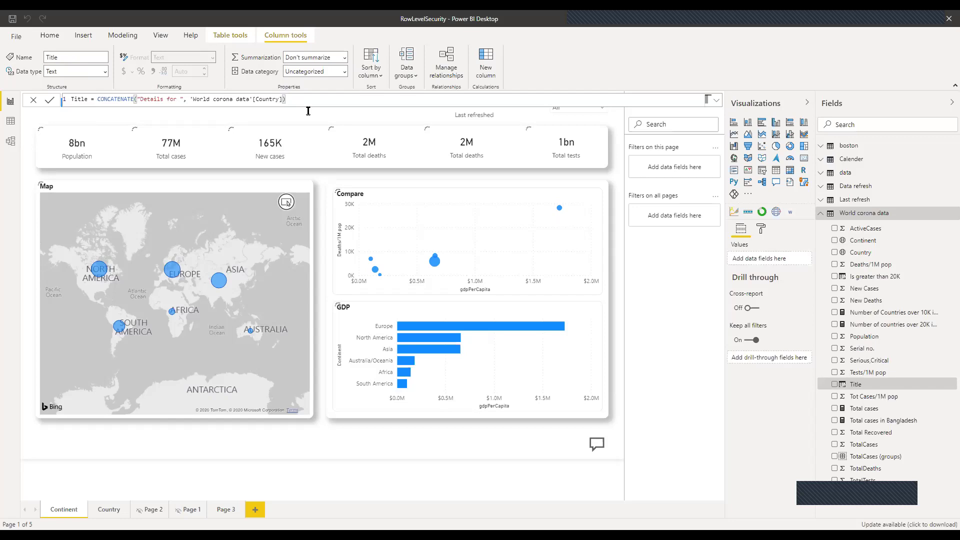
# Change the Title formula's second argument to 'World corona data'[Continent] and check the Title column in Data view.
pyautogui.press('Left')
pyautogui.press('BackSpace')
pyautogui.press('BackSpace')
pyautogui.press('BackSpace')
pyautogui.press('BackSpace')
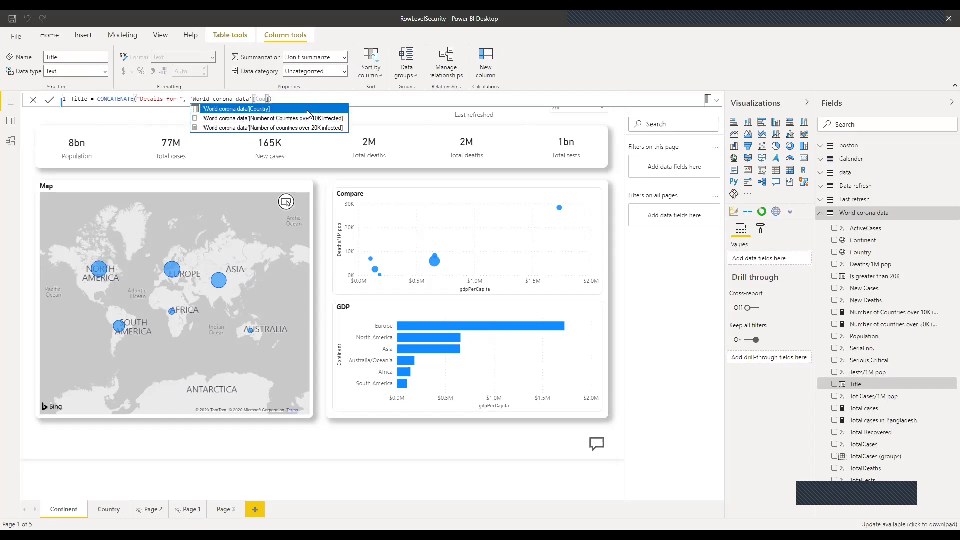
pyautogui.press('BackSpace')
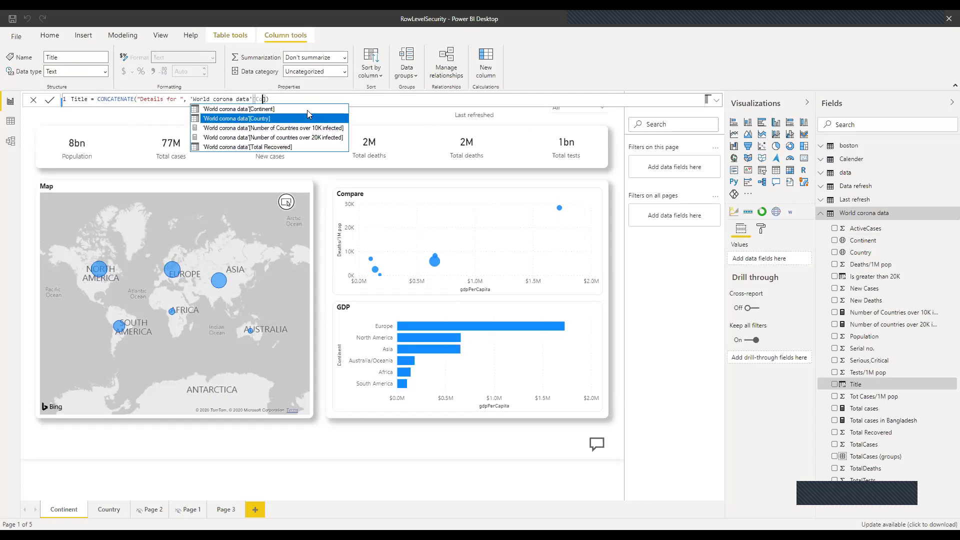
pyautogui.press('Up')
pyautogui.press('Tab')
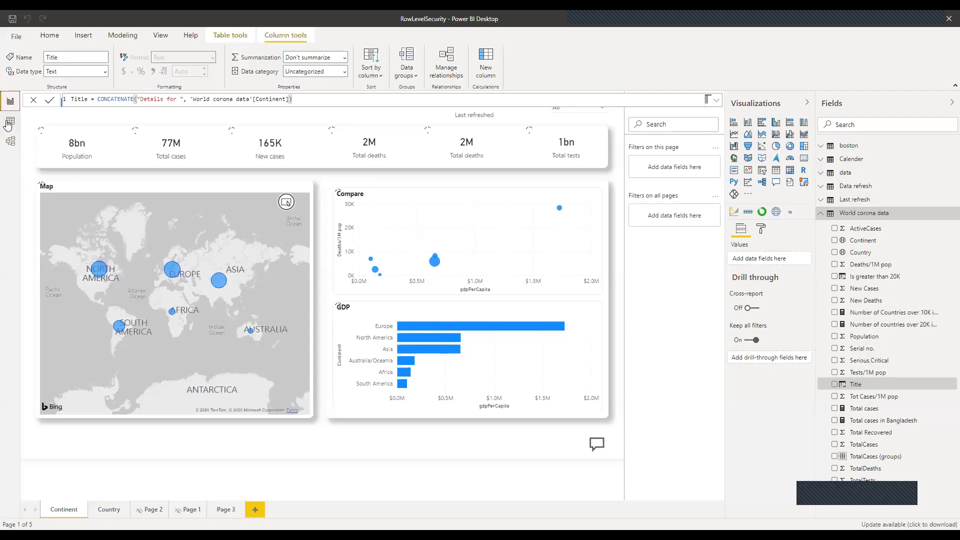
pyautogui.click(8, 123)
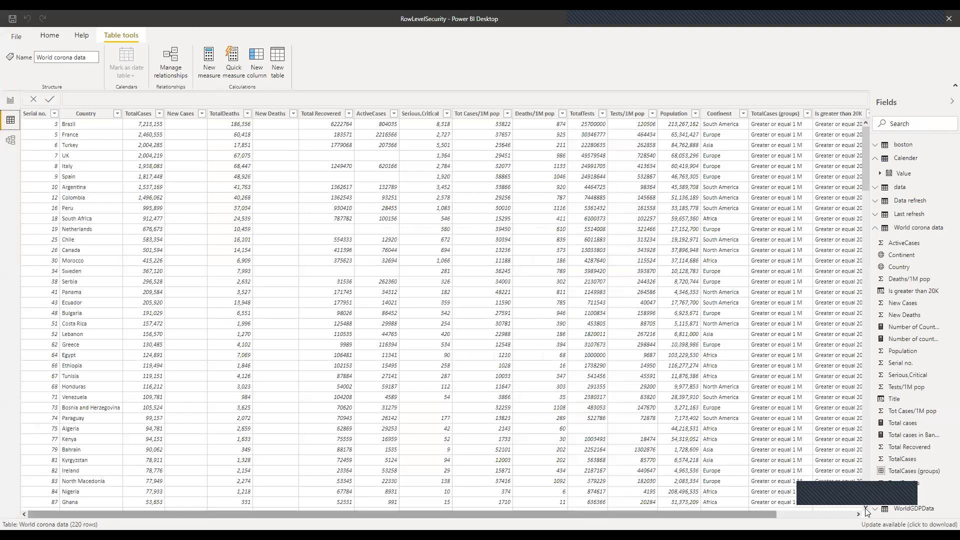
pyautogui.hscroll(5, 866, 511)
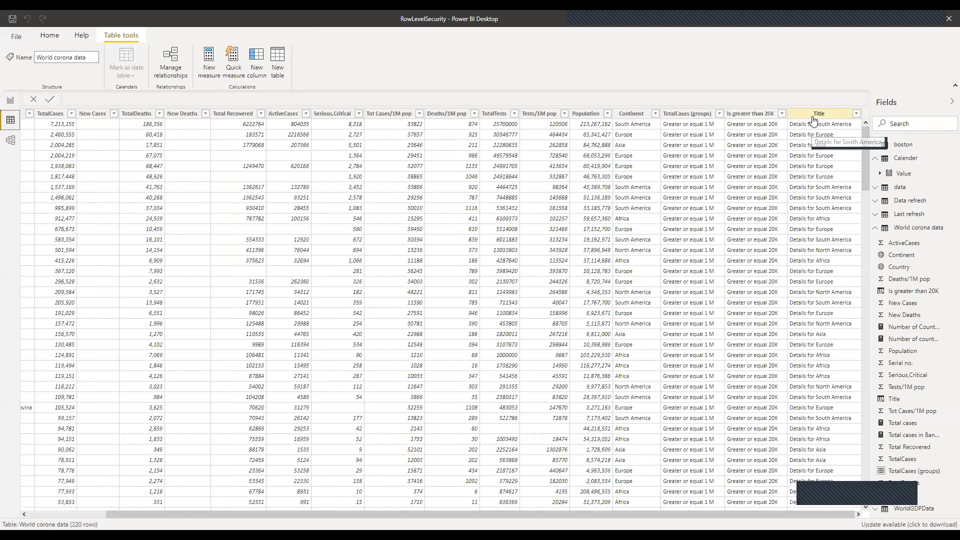
# Return to the report and inspect the fields used by the GDP, Map and Compare visuals on the Country page.
pyautogui.click(9, 101)
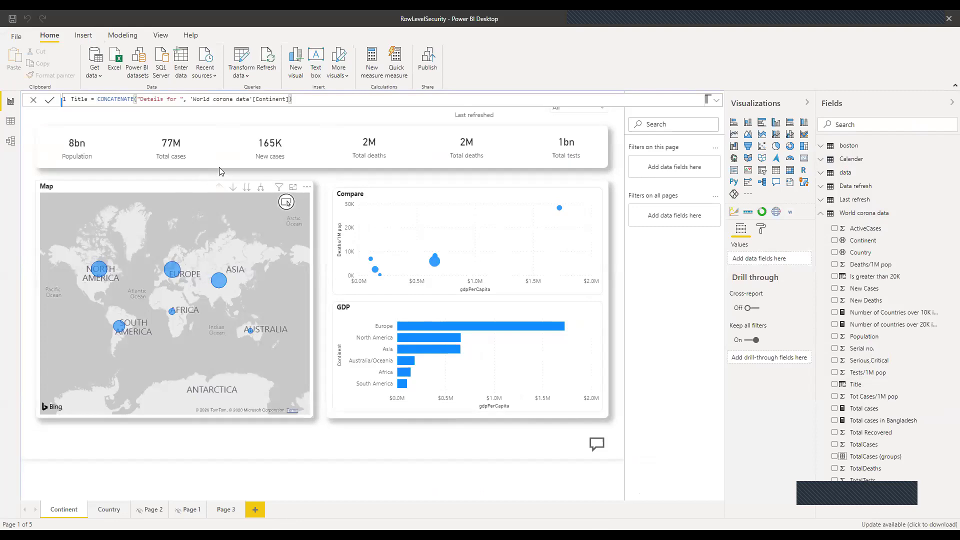
pyautogui.click(109, 509)
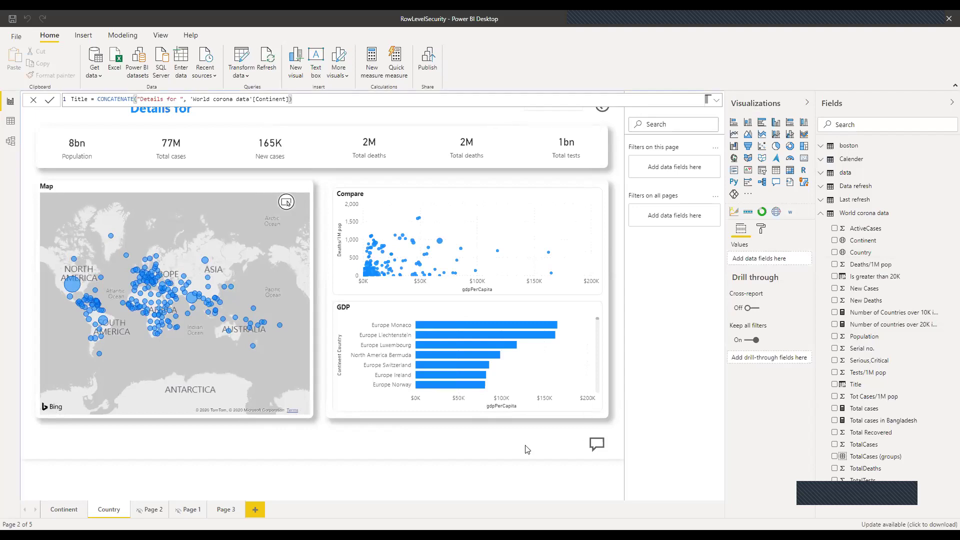
pyautogui.click(479, 307)
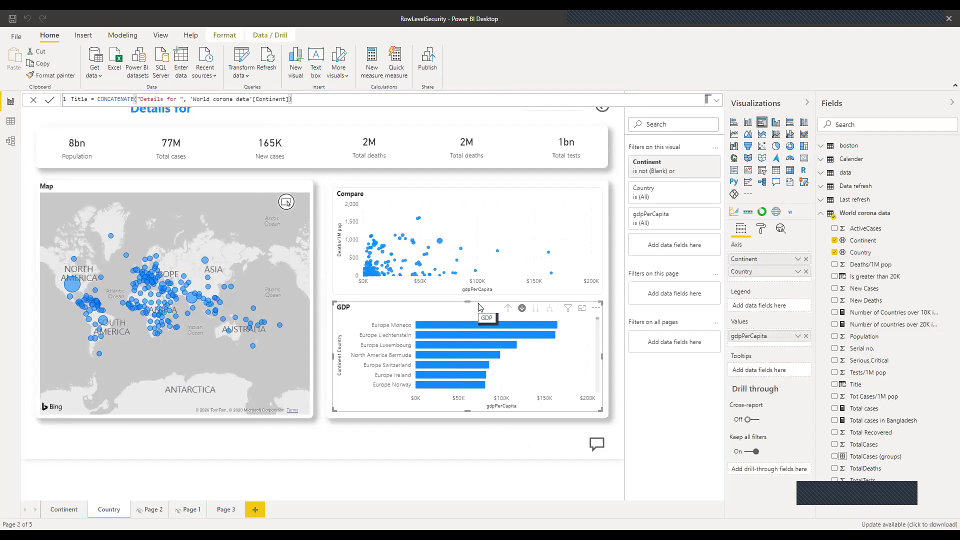
pyautogui.click(890, 201)
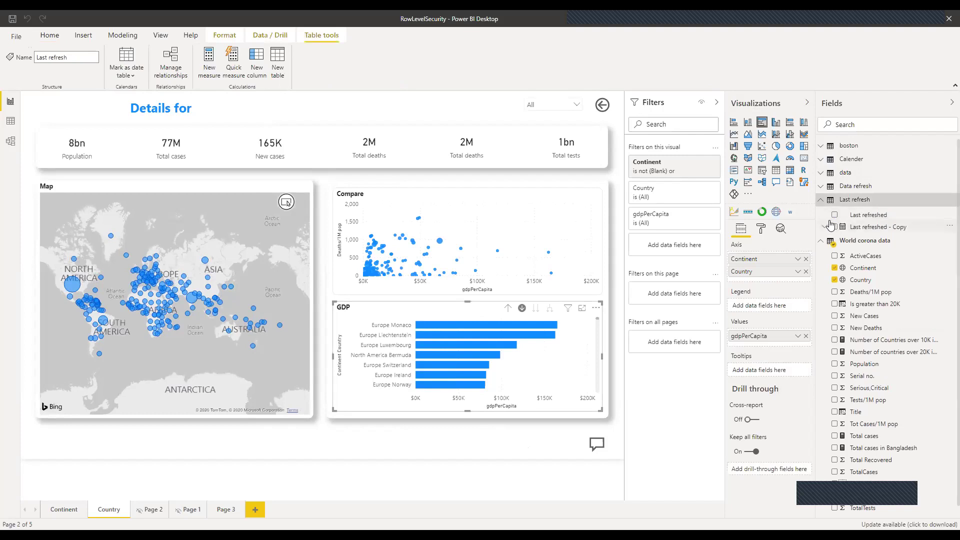
pyautogui.click(821, 202)
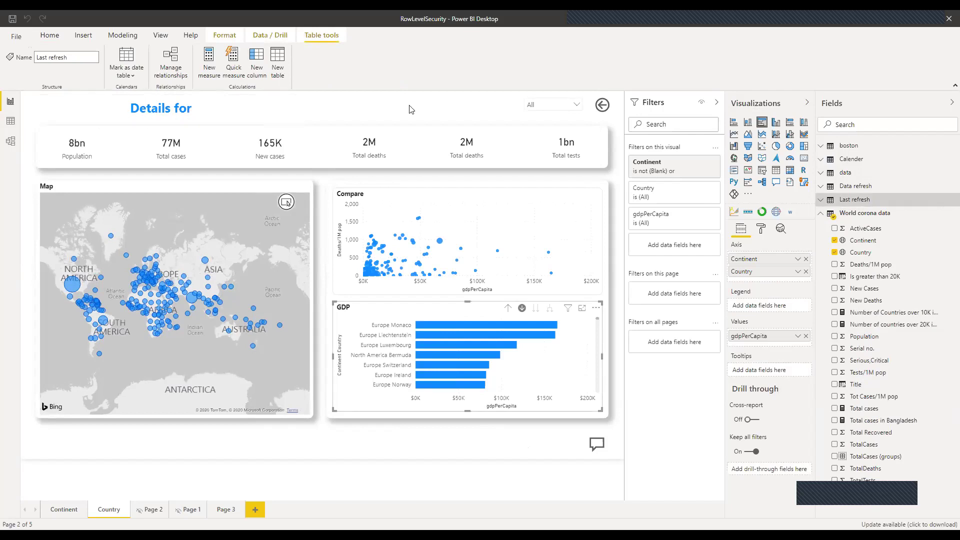
pyautogui.click(371, 108)
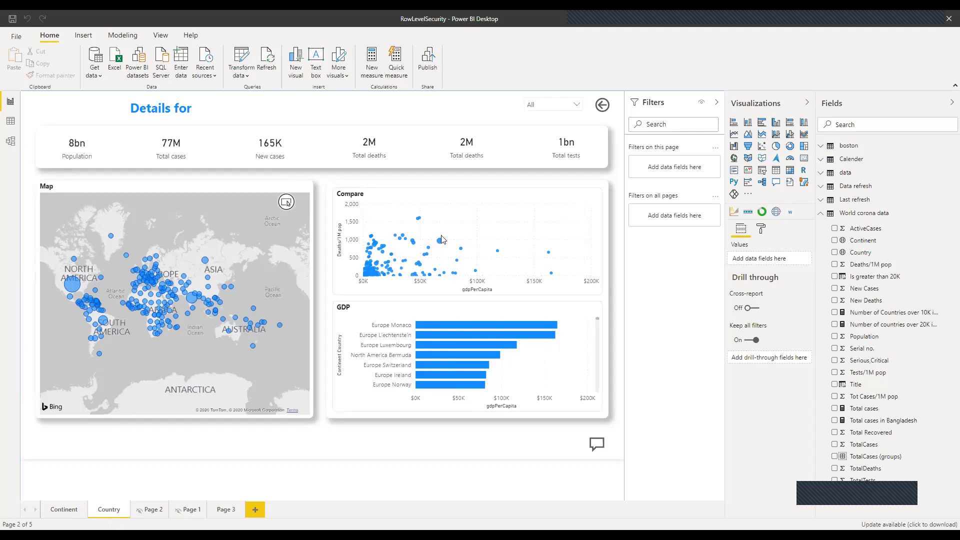
pyautogui.moveTo(190, 197)
pyautogui.click(189, 196)
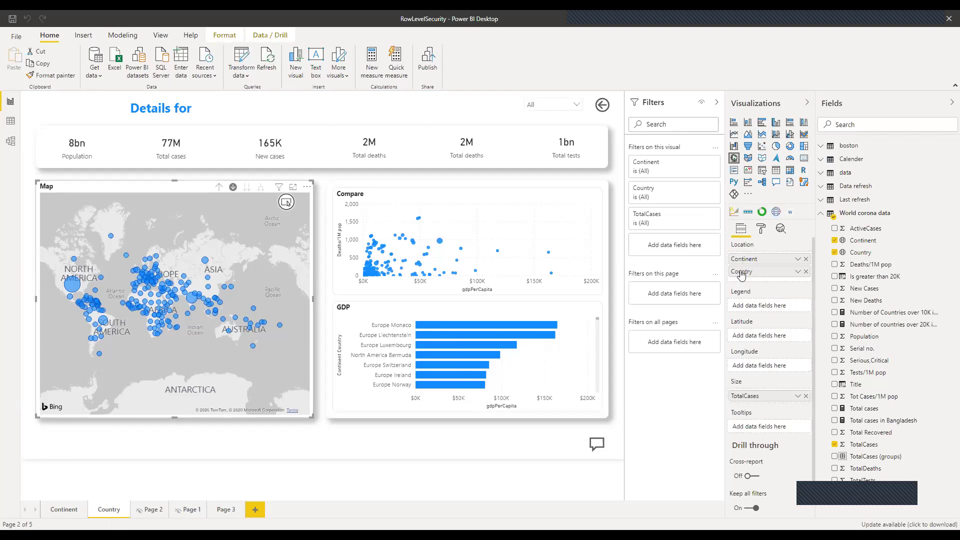
pyautogui.click(454, 201)
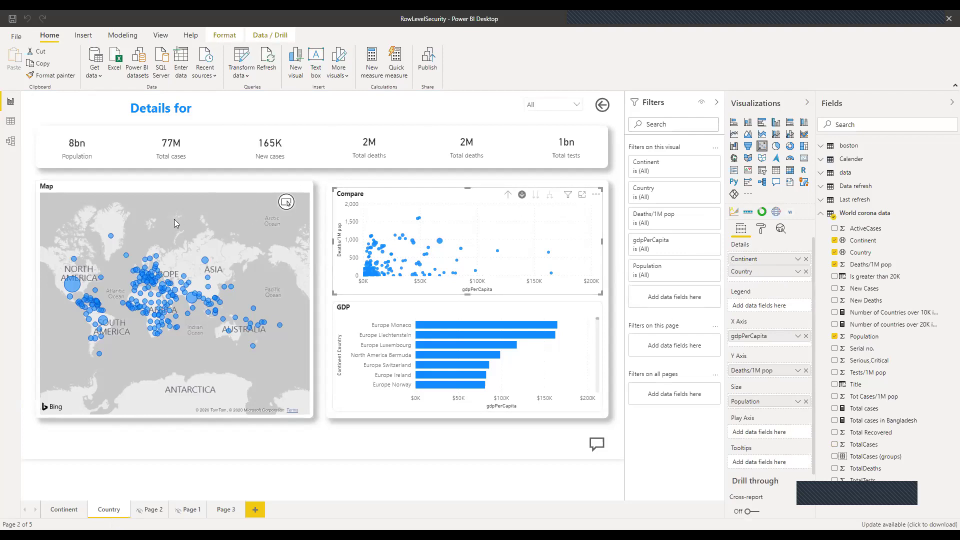
# Review the Continent page and add the Continent field of World corona data as the Country page's drill-through field.
pyautogui.click(63, 509)
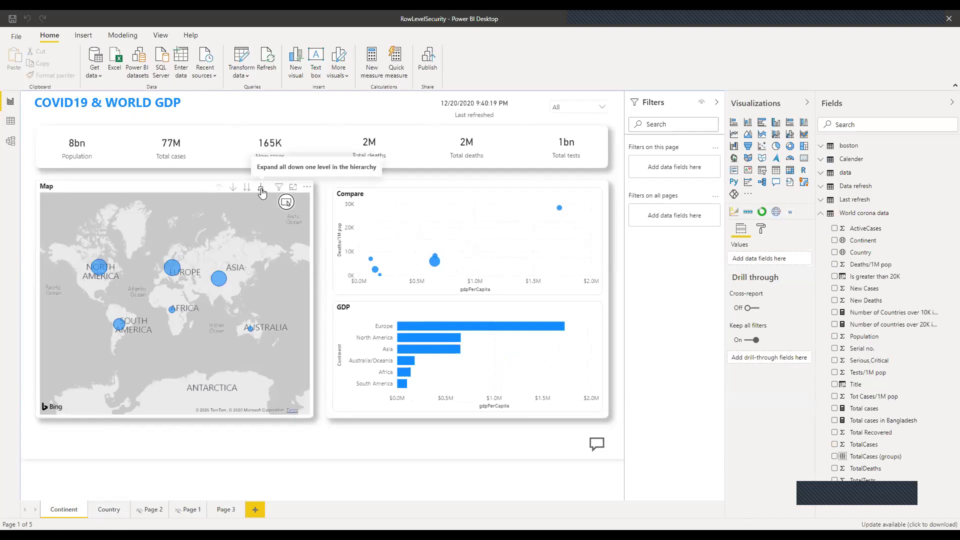
pyautogui.click(109, 509)
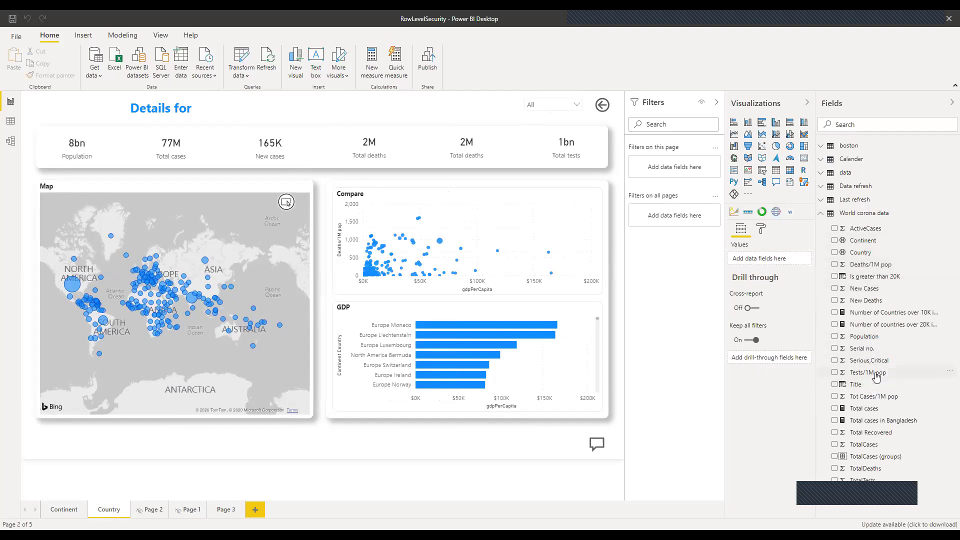
pyautogui.moveTo(868, 242); pyautogui.dragTo(757, 361)
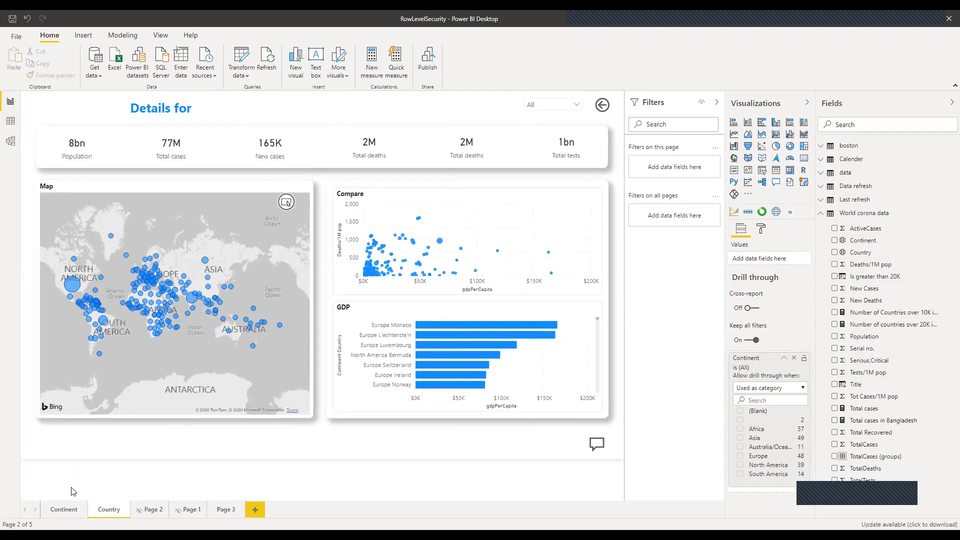
# Drill through from the Europe bubble on the Continent page's map to the Country page and check its details.
pyautogui.click(70, 511)
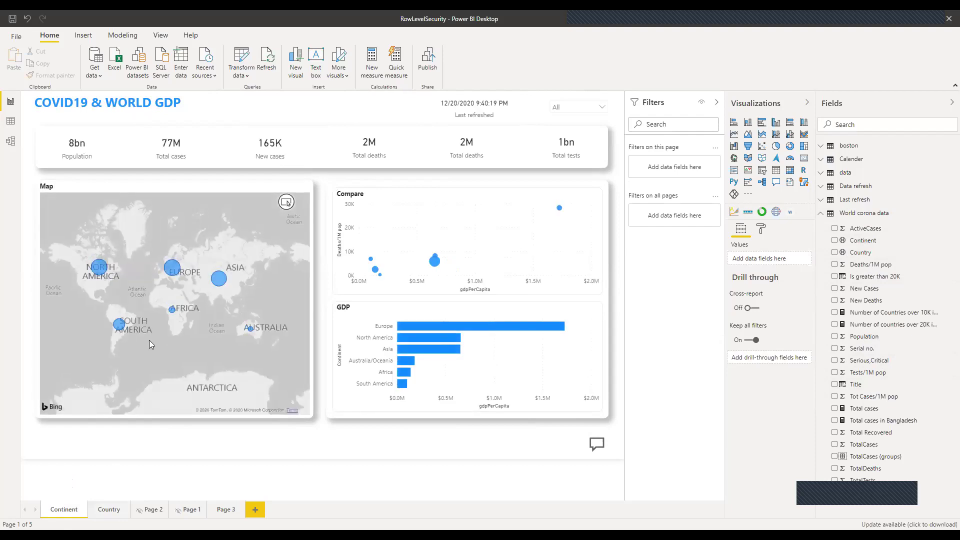
pyautogui.rightClick(172, 270)
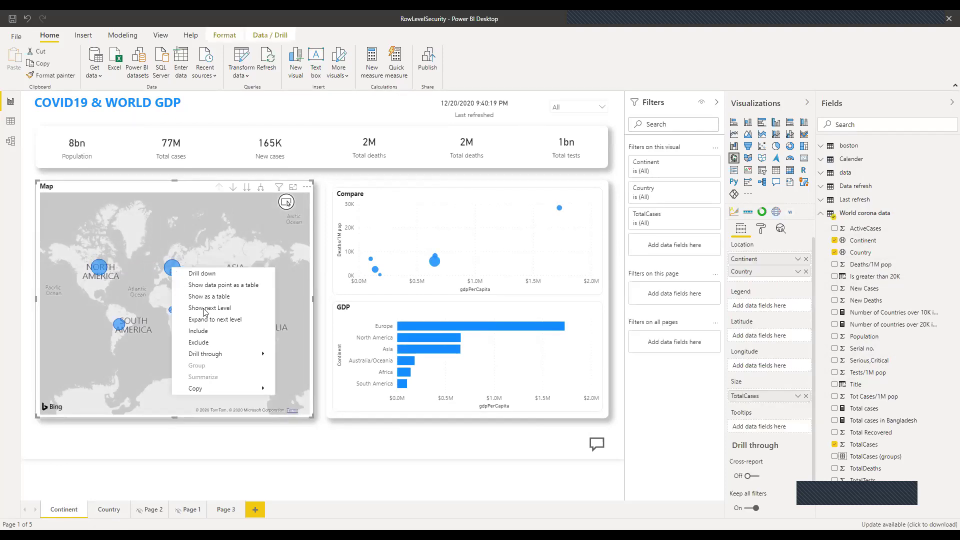
pyautogui.moveTo(269, 357)
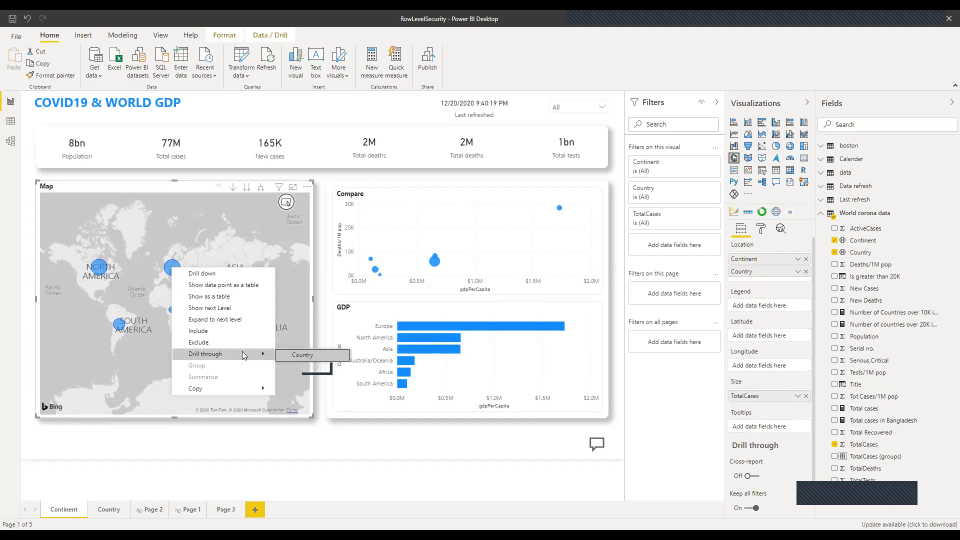
pyautogui.click(313, 355)
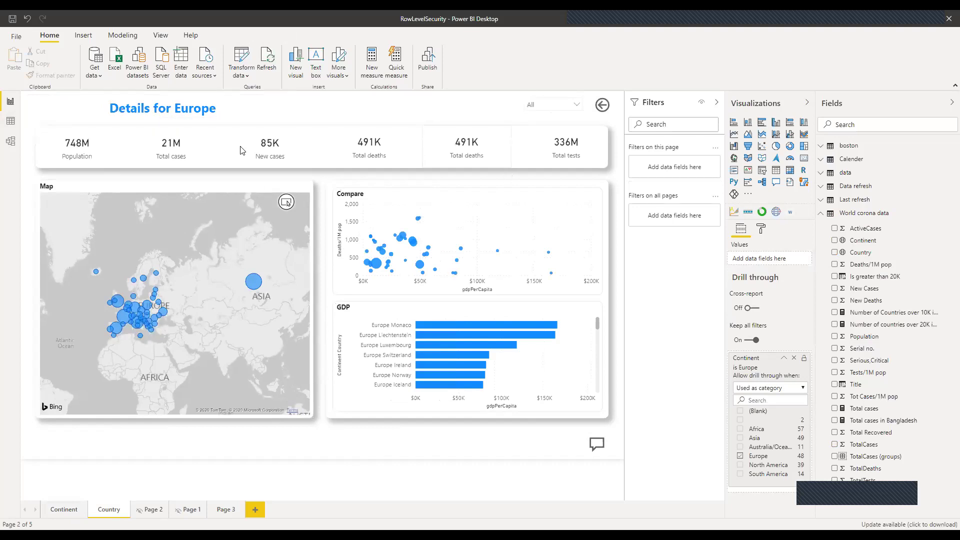
pyautogui.moveTo(288, 218)
pyautogui.moveTo(279, 289)
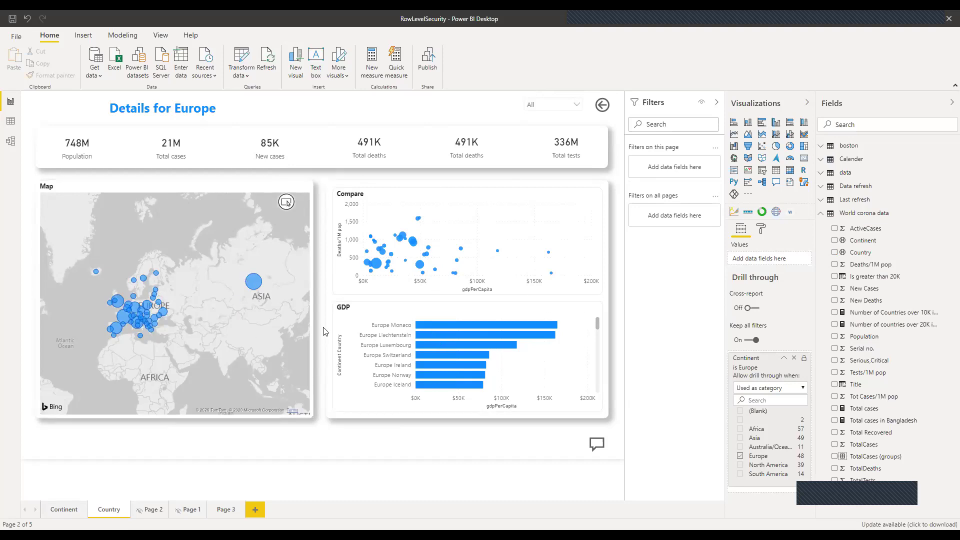
# Go back to the Continent page, drill through from North America to the Country page, and return again.
pyautogui.keyDown('ctrl'); pyautogui.click(603, 106); pyautogui.keyUp('ctrl')
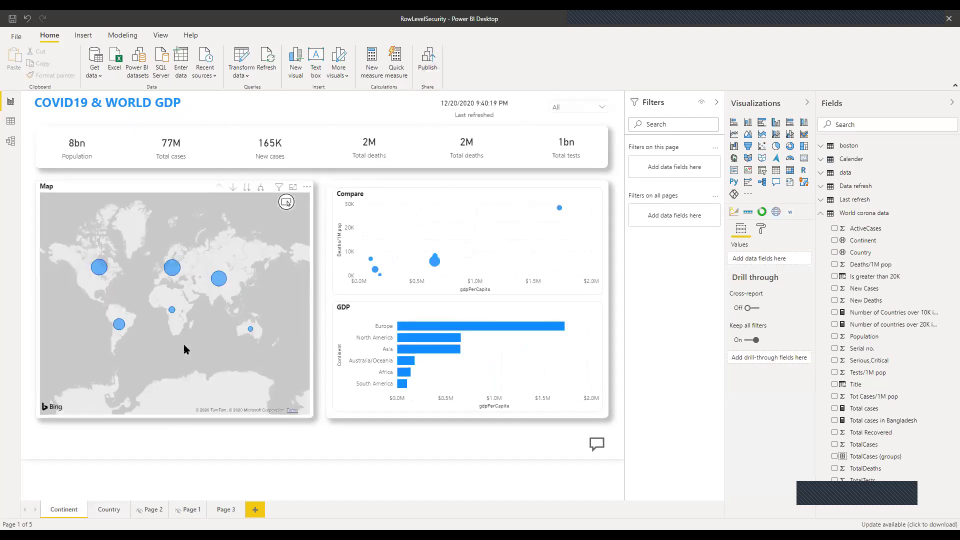
pyautogui.click(101, 270)
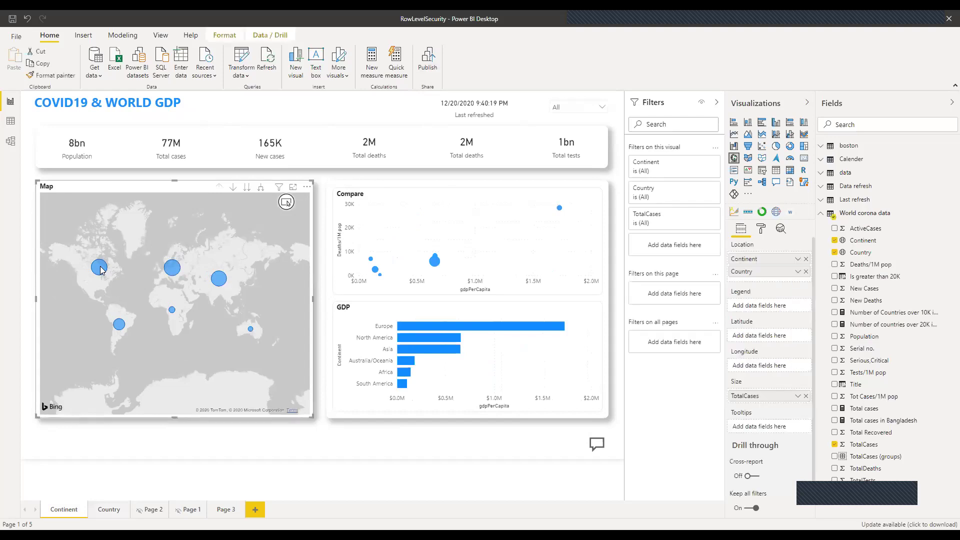
pyautogui.rightClick(101, 270)
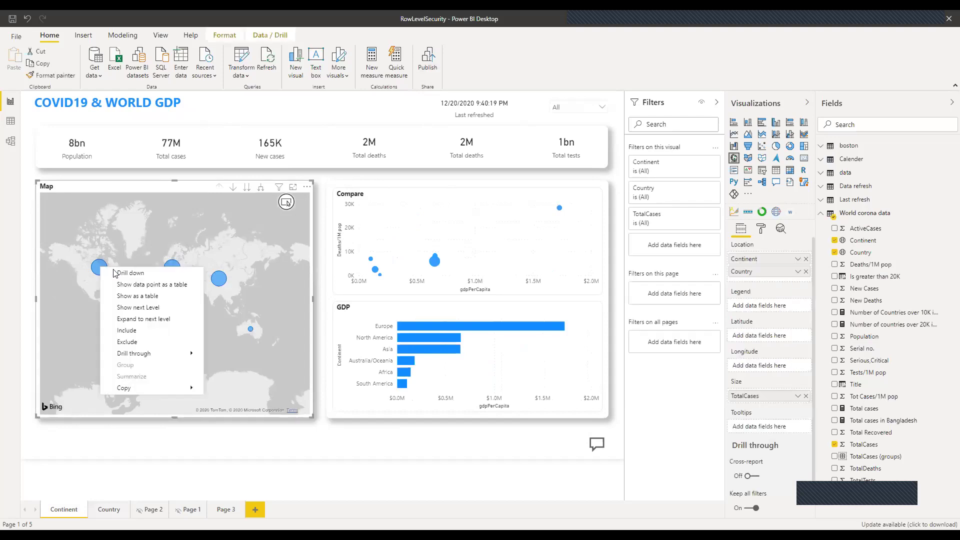
pyautogui.moveTo(170, 354)
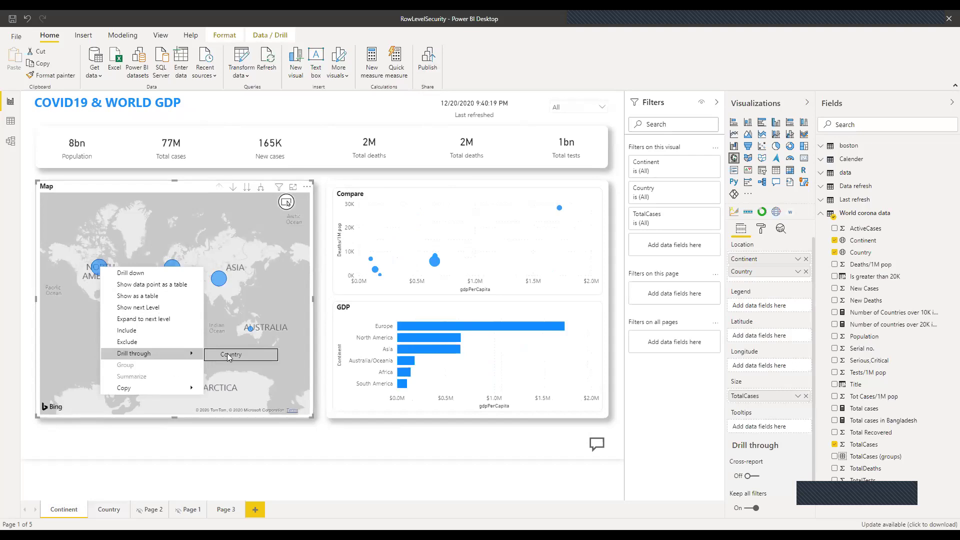
pyautogui.click(229, 355)
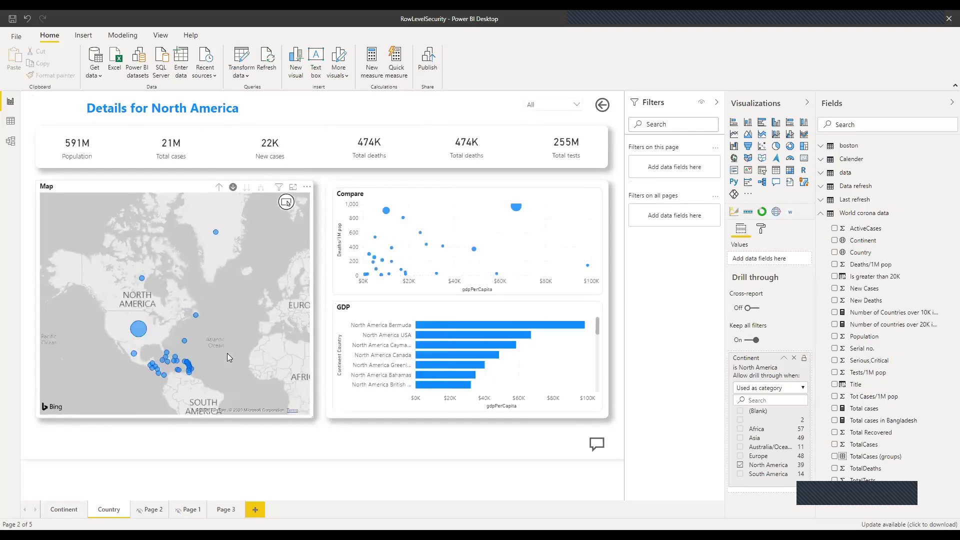
pyautogui.click(602, 106)
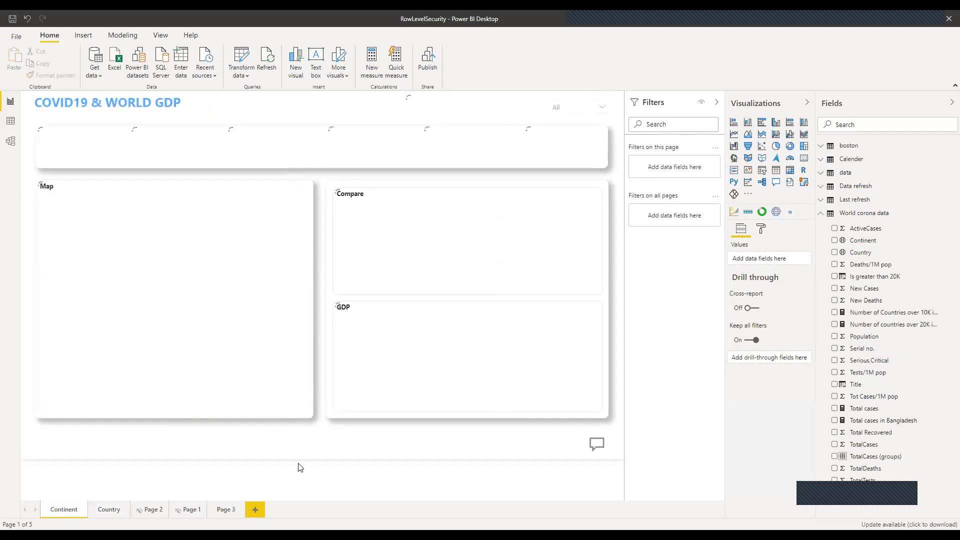
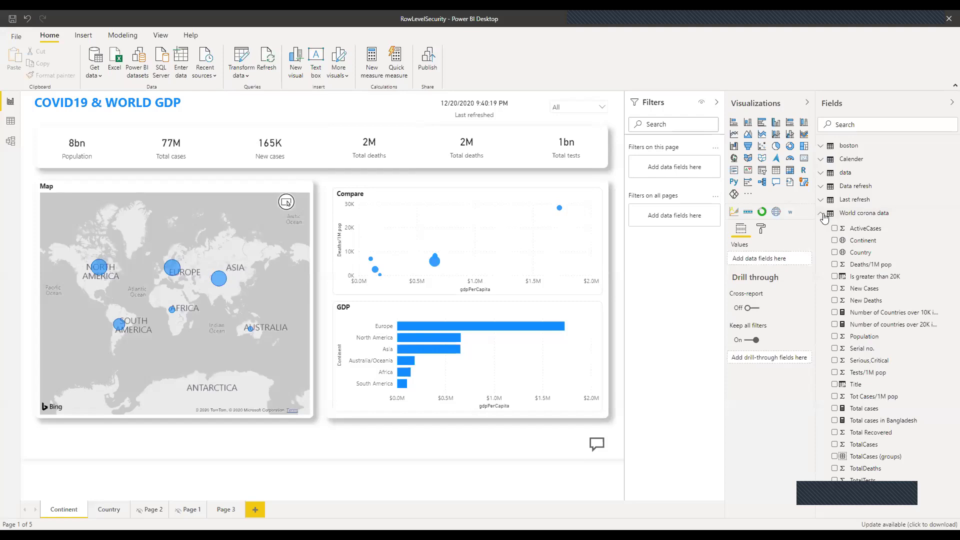
# Open the World corona data table for query editing and dismiss the Manage Parameters dialog without creating the SelectContinent parameter.
pyautogui.click(840, 214)
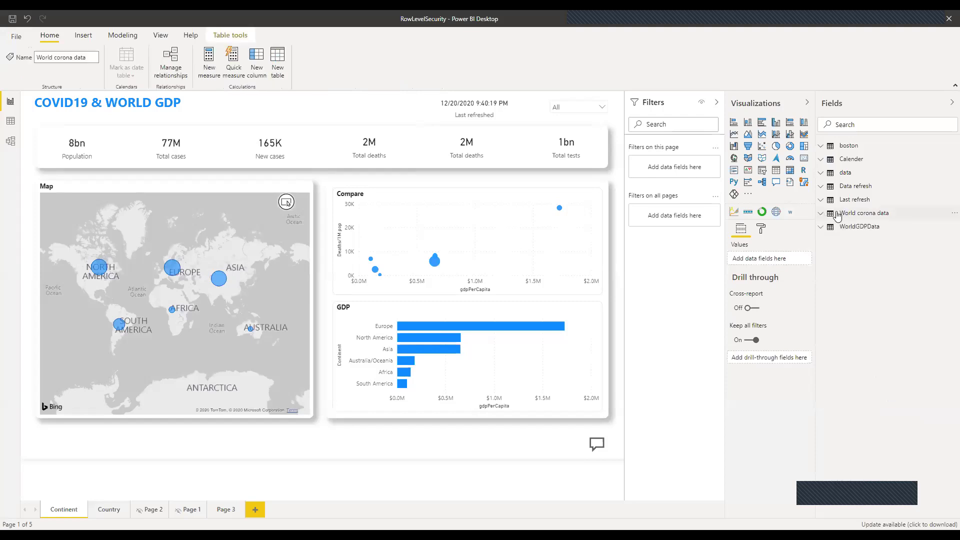
pyautogui.click(947, 213)
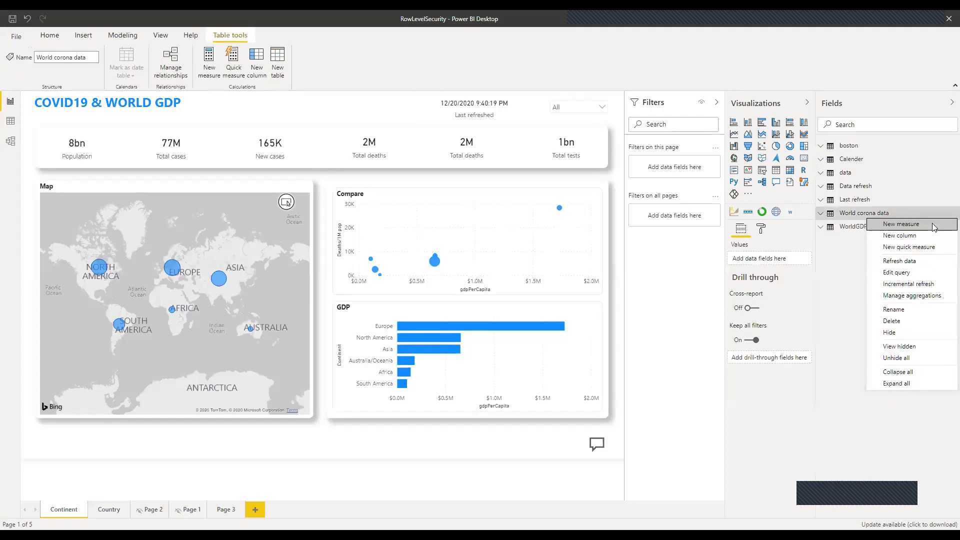
pyautogui.click(898, 274)
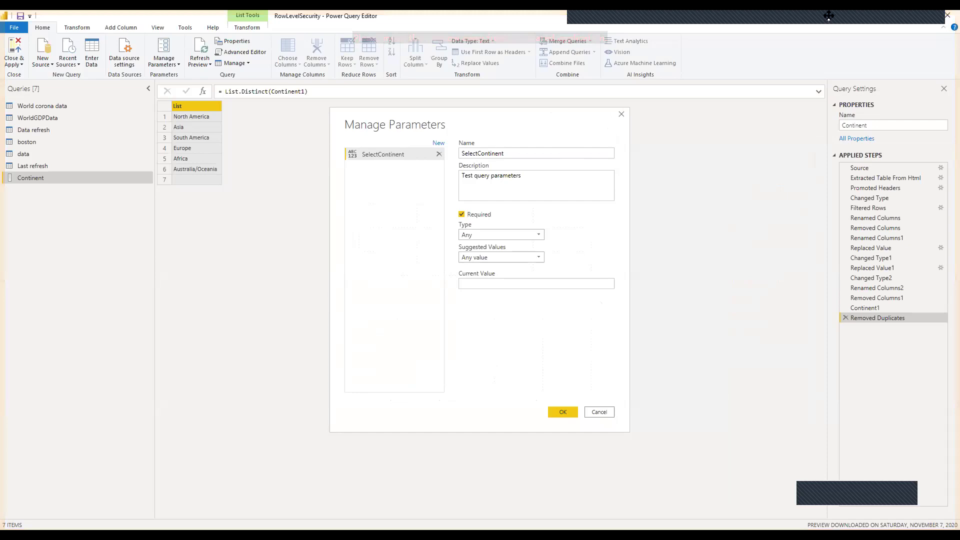
pyautogui.press('Escape')
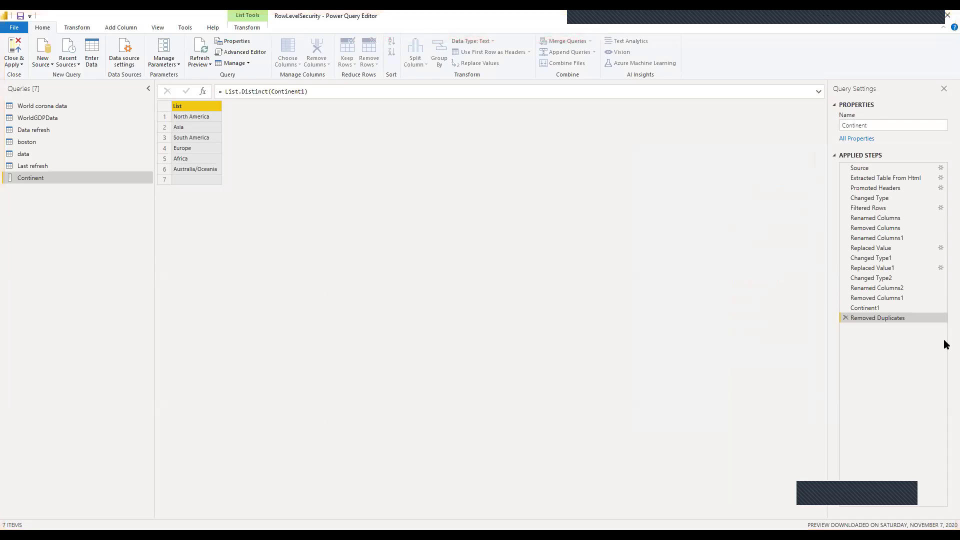
# Delete the Continent list query from the Power Query Editor.
pyautogui.rightClick(62, 178)
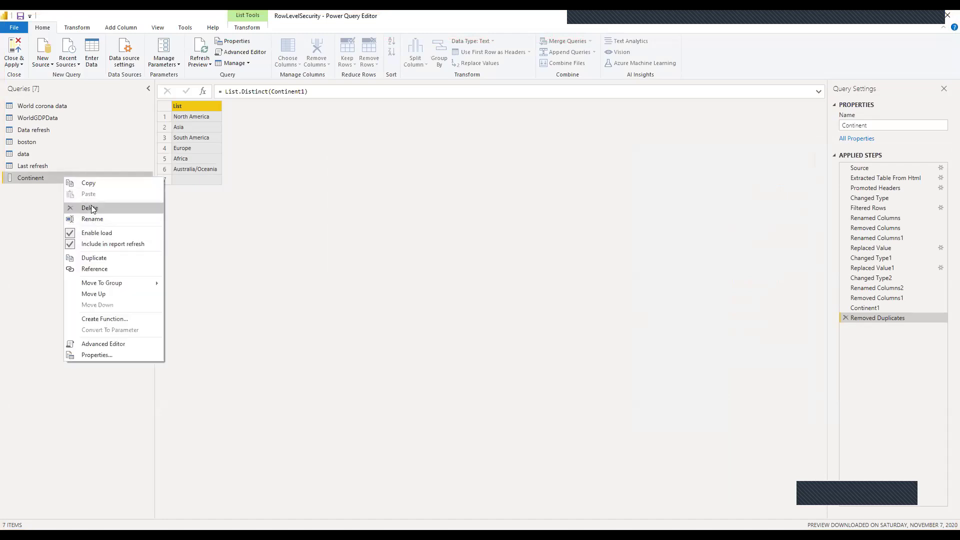
pyautogui.click(91, 207)
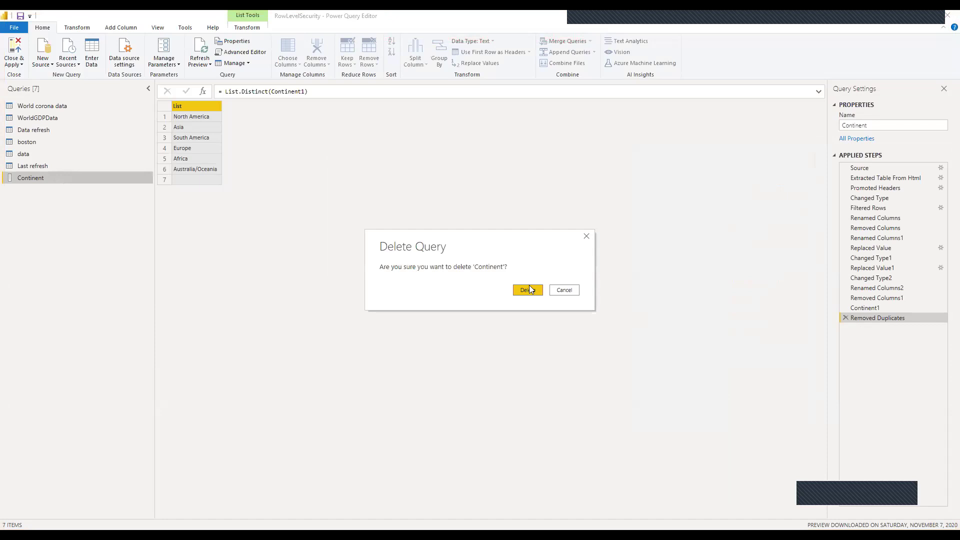
pyautogui.click(529, 289)
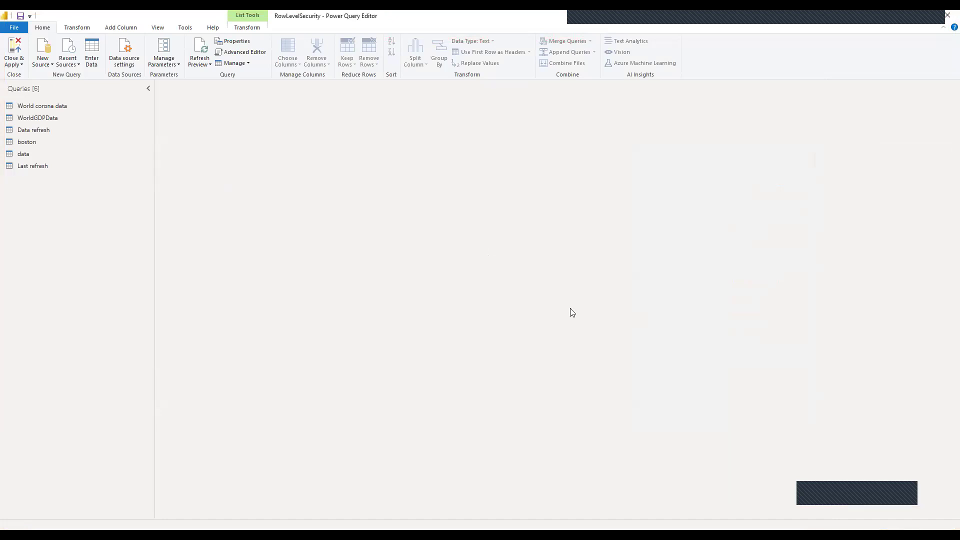
# Select the Continent column in the World corona data query and open its column operations.
pyautogui.click(66, 106)
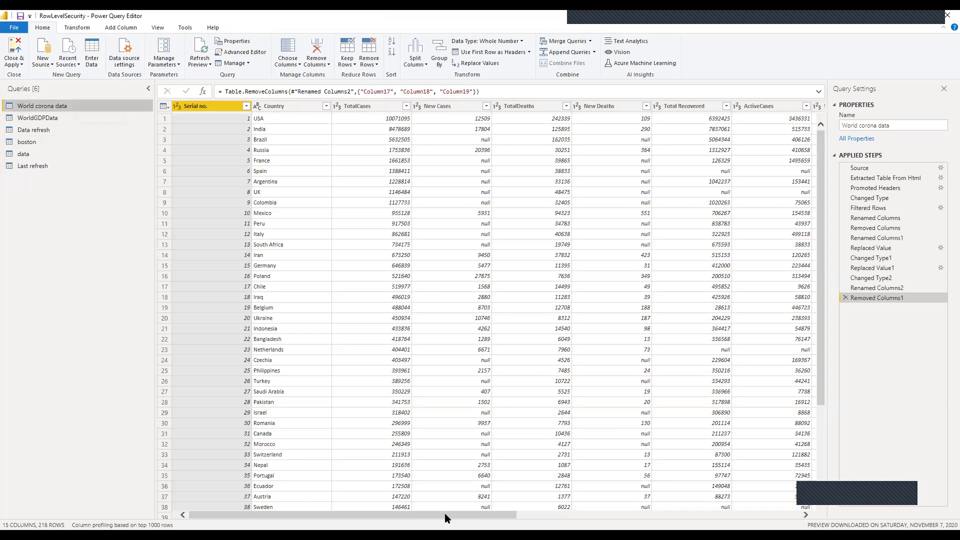
pyautogui.moveTo(445, 515); pyautogui.dragTo(779, 516)
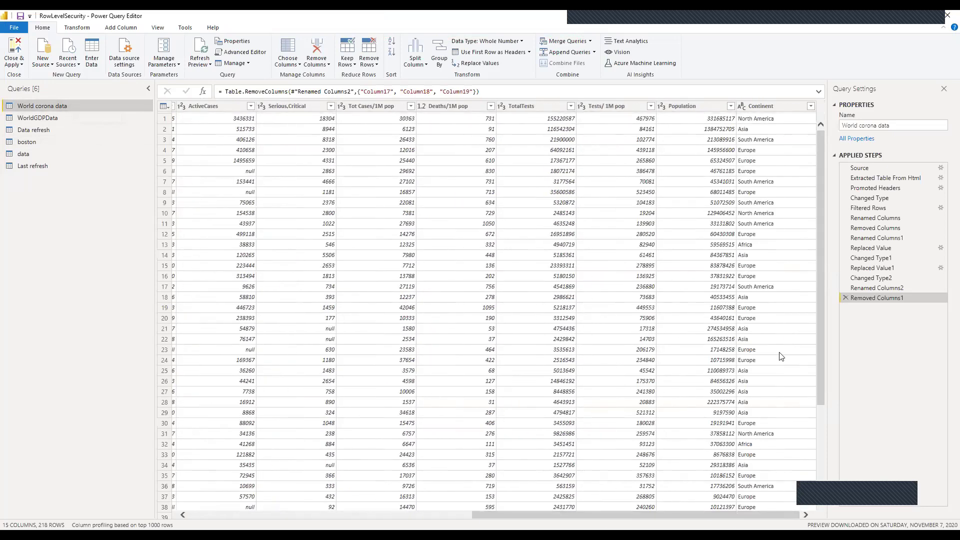
pyautogui.click(763, 106)
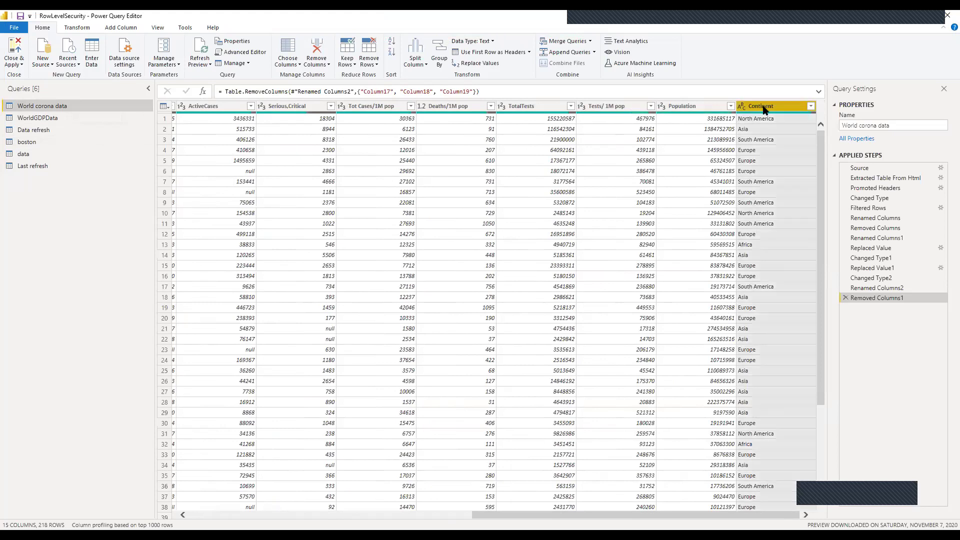
pyautogui.rightClick(762, 105)
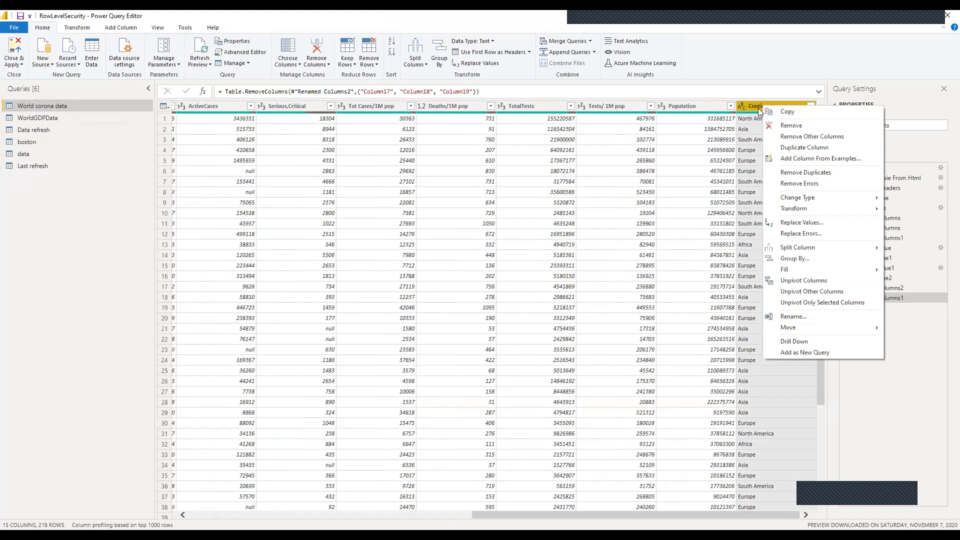
# Create a new list query from the World corona data table's Continent column and remove its duplicates.
pyautogui.click(808, 354)
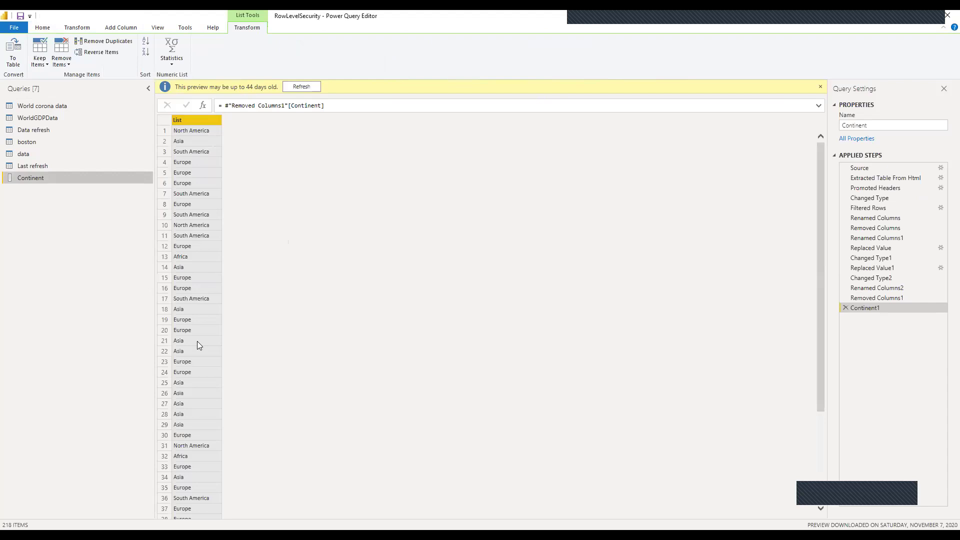
pyautogui.rightClick(188, 119)
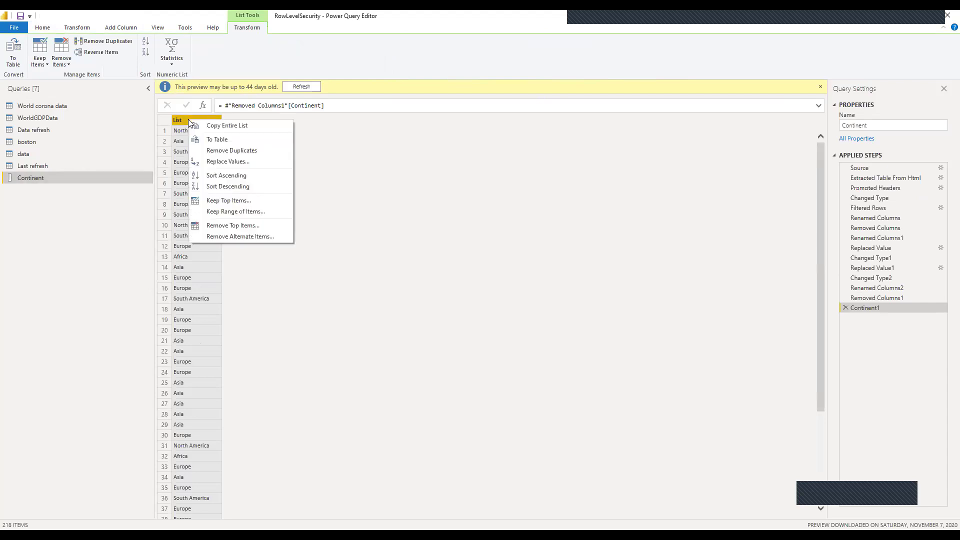
pyautogui.click(224, 152)
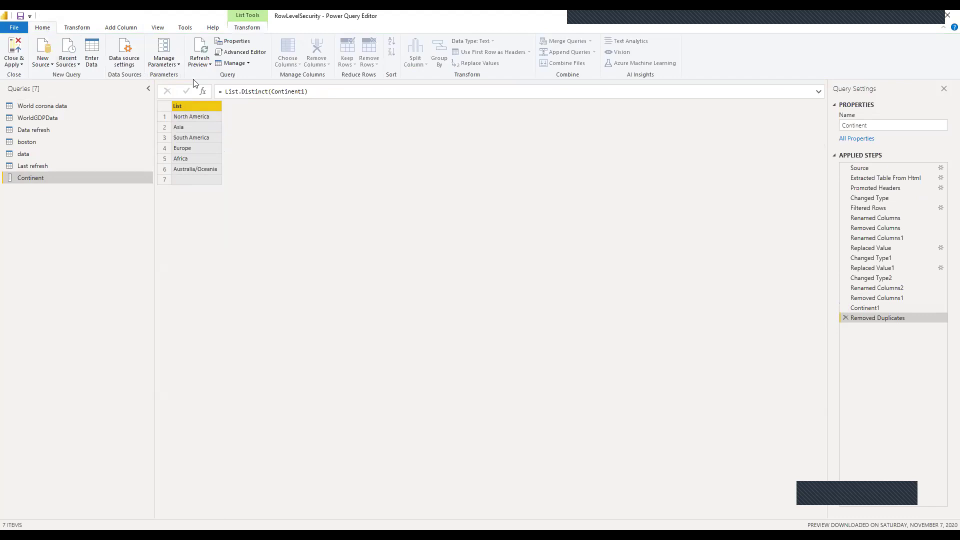
# Start a new parameter named Selectcontinent with the description "It is a test query parameter".
pyautogui.click(177, 65)
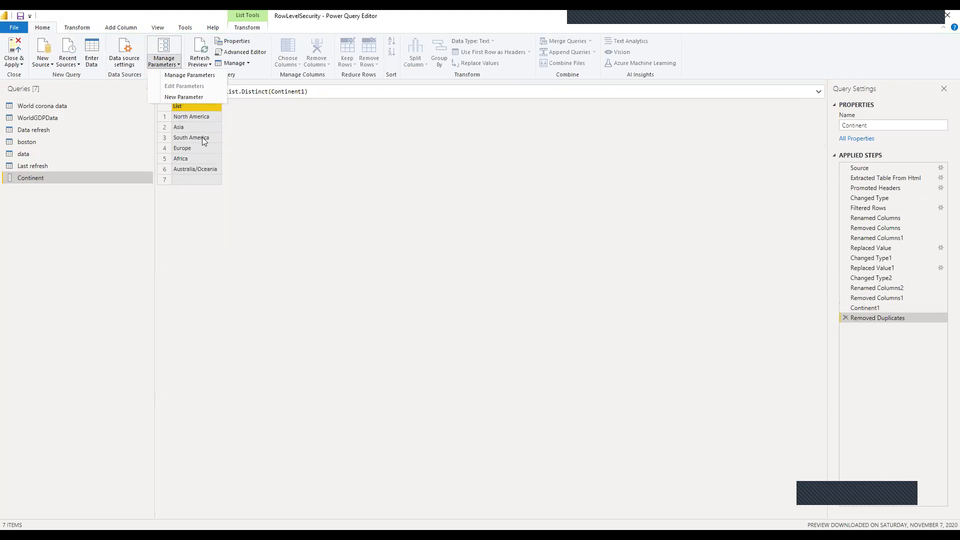
pyautogui.click(183, 99)
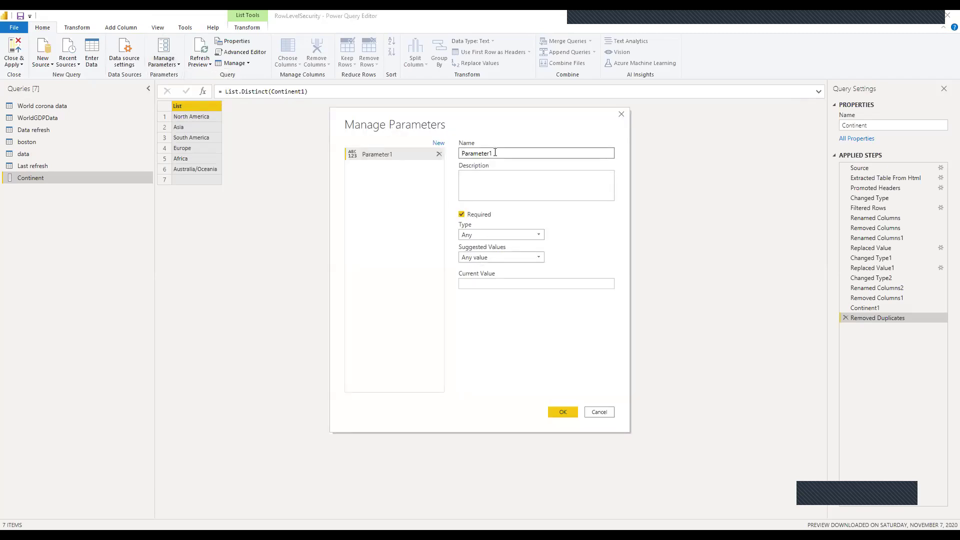
pyautogui.moveTo(495, 153); pyautogui.dragTo(449, 156)
pyautogui.write('Selectcontinent')
pyautogui.press('Tab')
pyautogui.write('It is s')
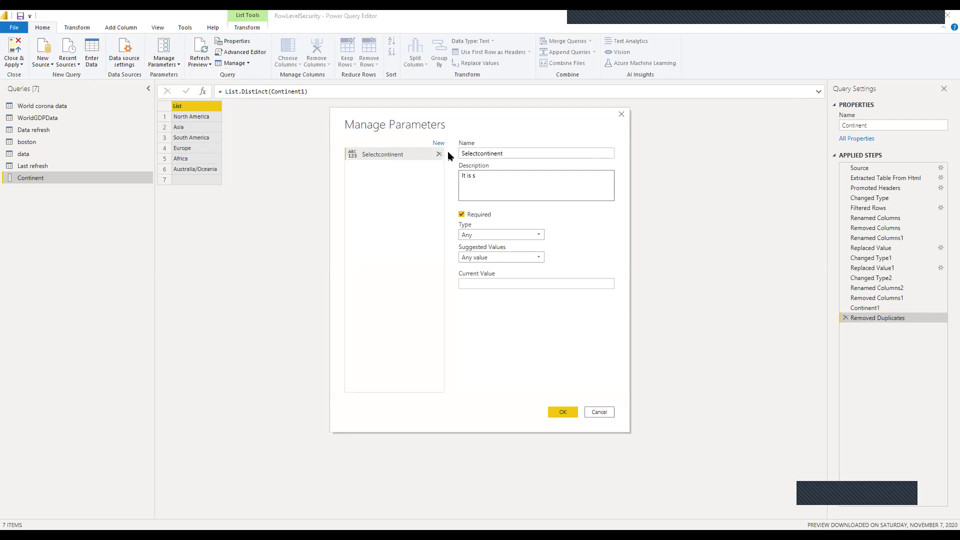
pyautogui.press('BackSpace')
pyautogui.write('a test query parameter')
# Keep the parameter's type as Any and take its suggested values from the Continent query.
pyautogui.click(498, 234)
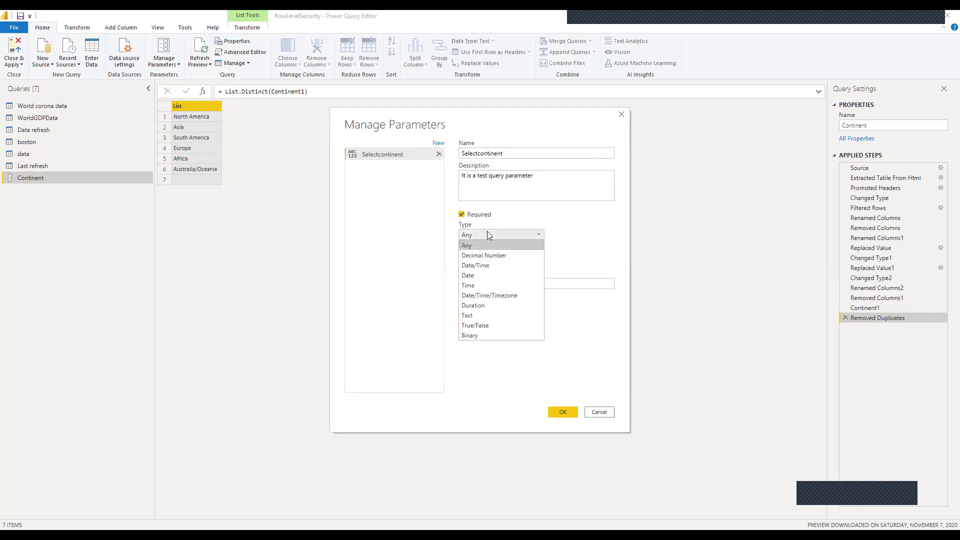
pyautogui.click(500, 246)
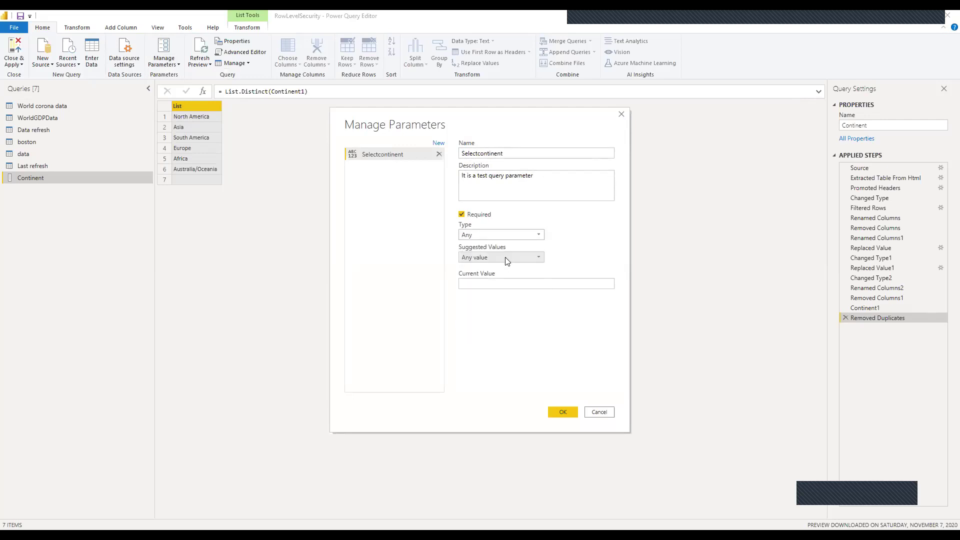
pyautogui.click(507, 261)
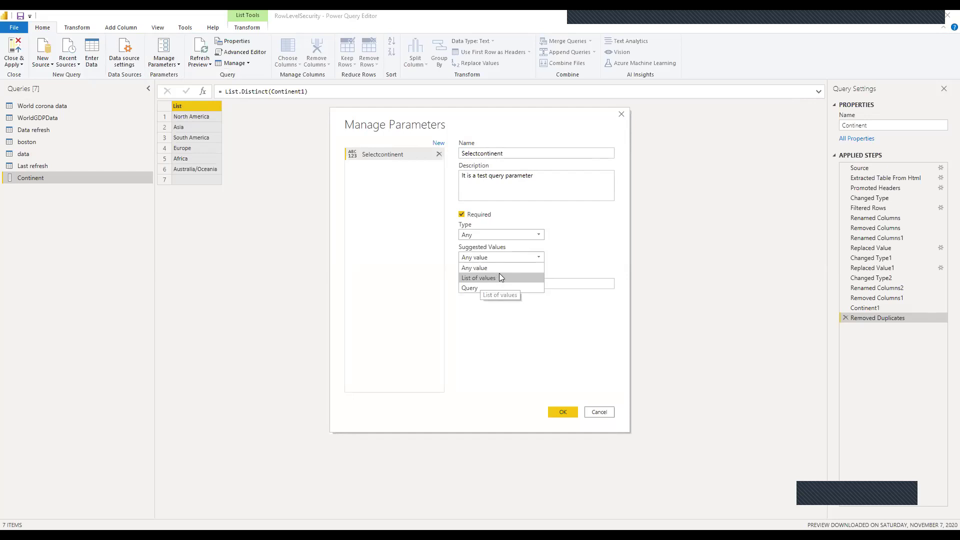
pyautogui.click(501, 277)
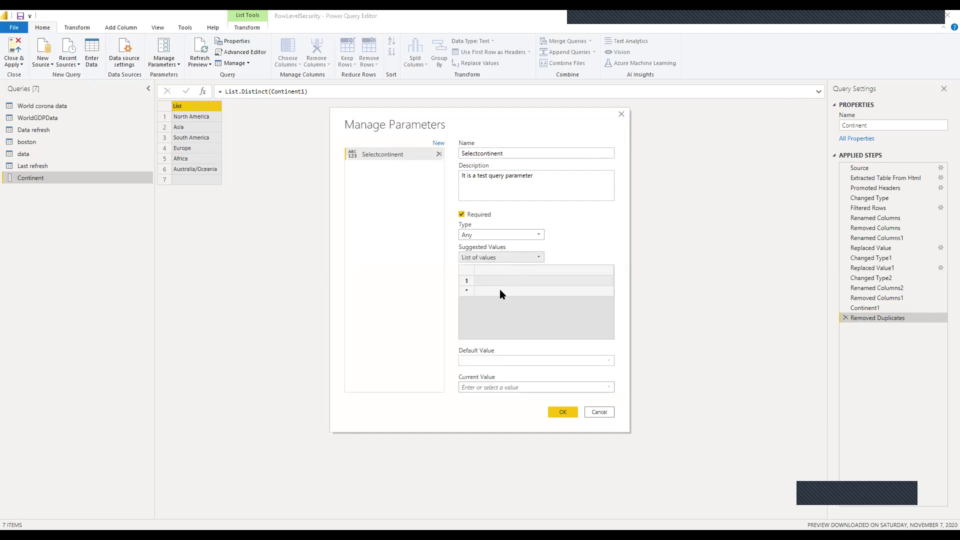
pyautogui.click(501, 258)
pyautogui.click(483, 289)
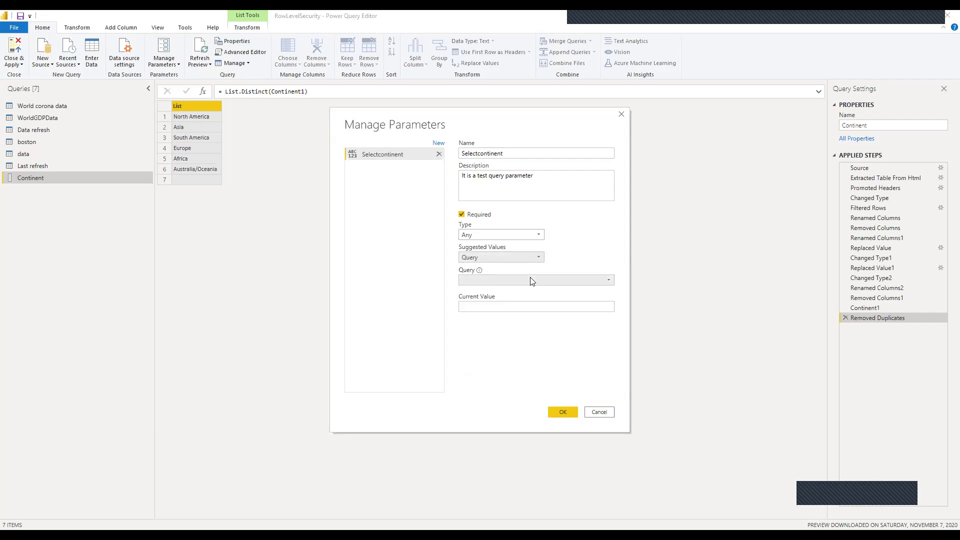
pyautogui.click(530, 278)
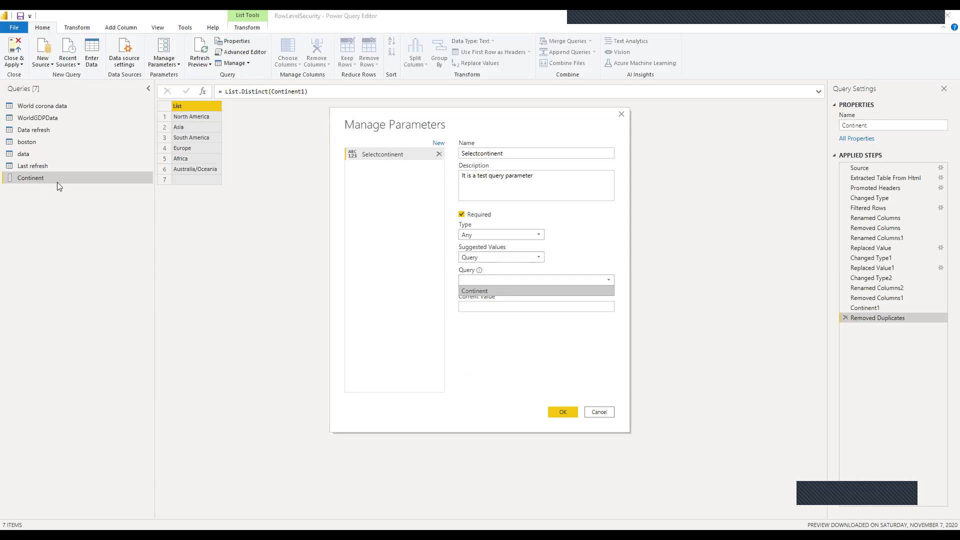
pyautogui.click(480, 292)
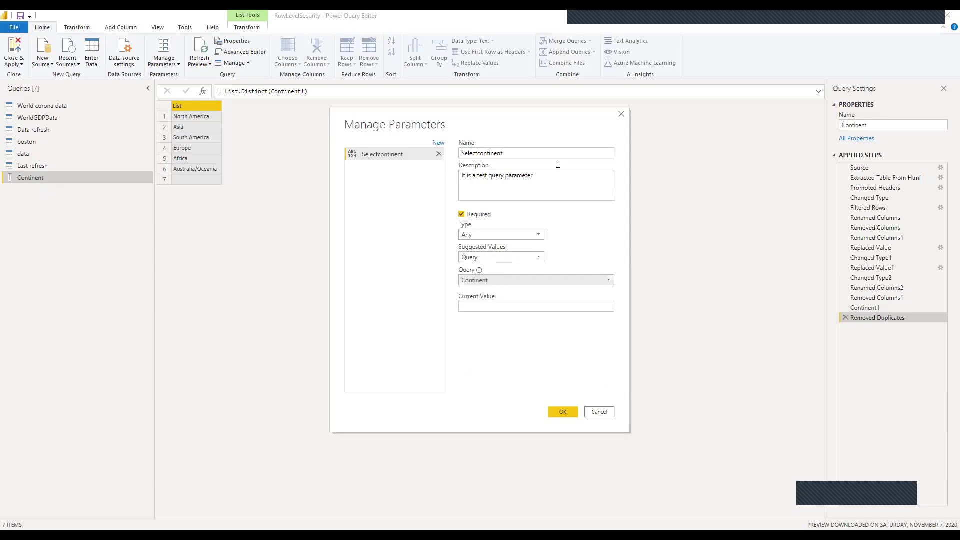
# Create the parameter with Asia as its current value and review its saved settings without changing them.
pyautogui.click(503, 309)
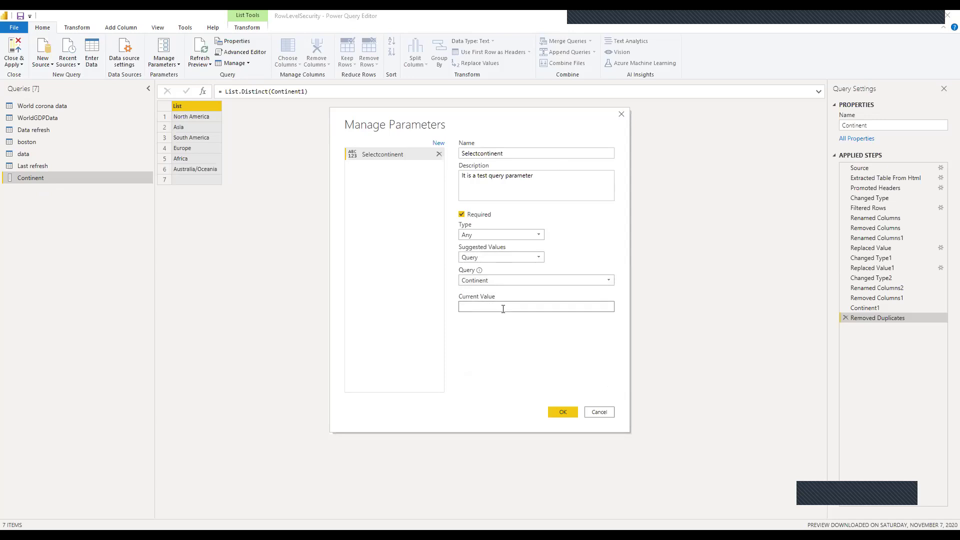
pyautogui.write('Asia')
pyautogui.click(555, 412)
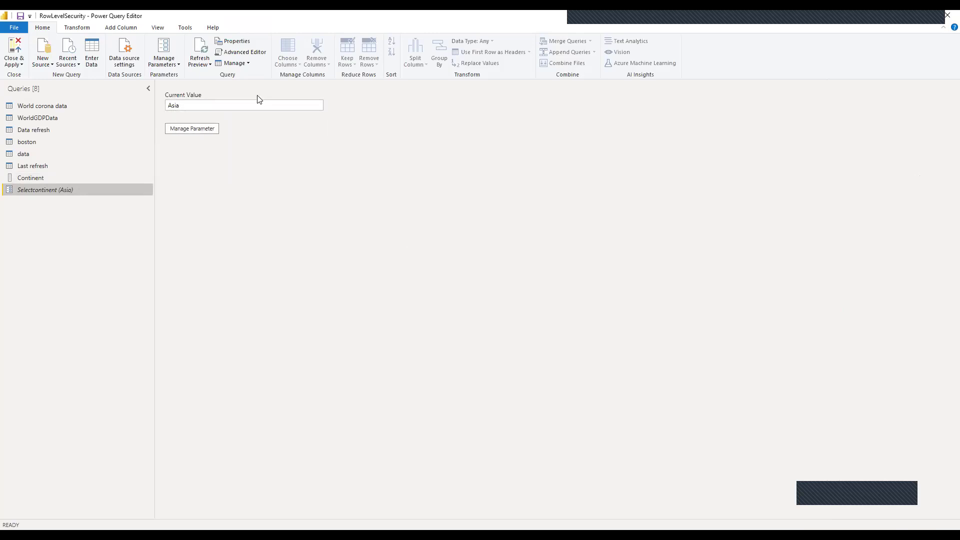
pyautogui.click(196, 129)
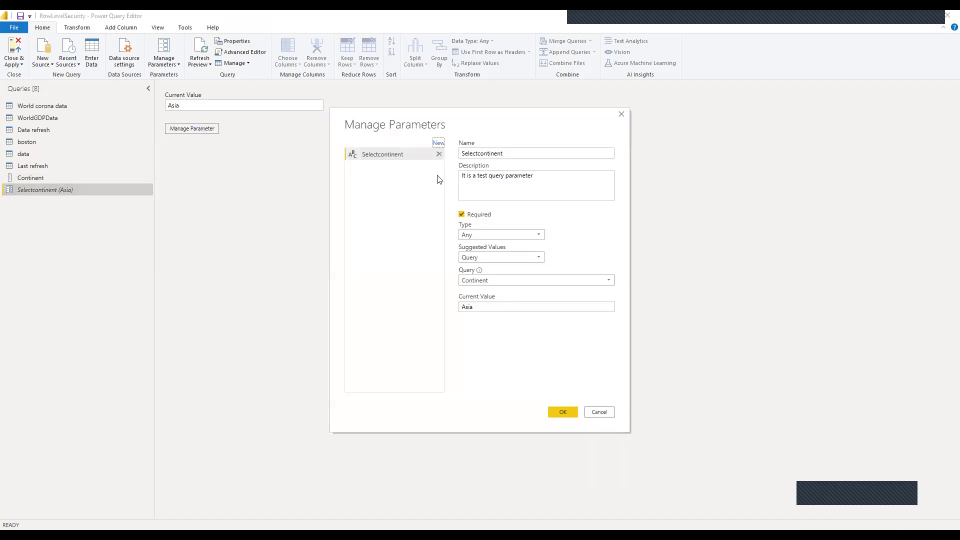
pyautogui.click(599, 412)
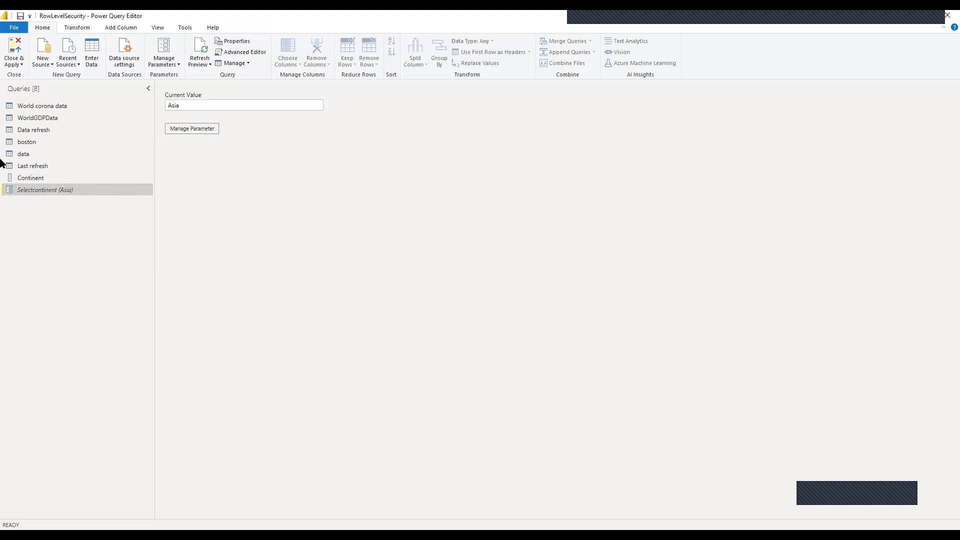
# Examine the transformation steps at the end of the World corona data query's M code, and close it unchanged.
pyautogui.click(53, 106)
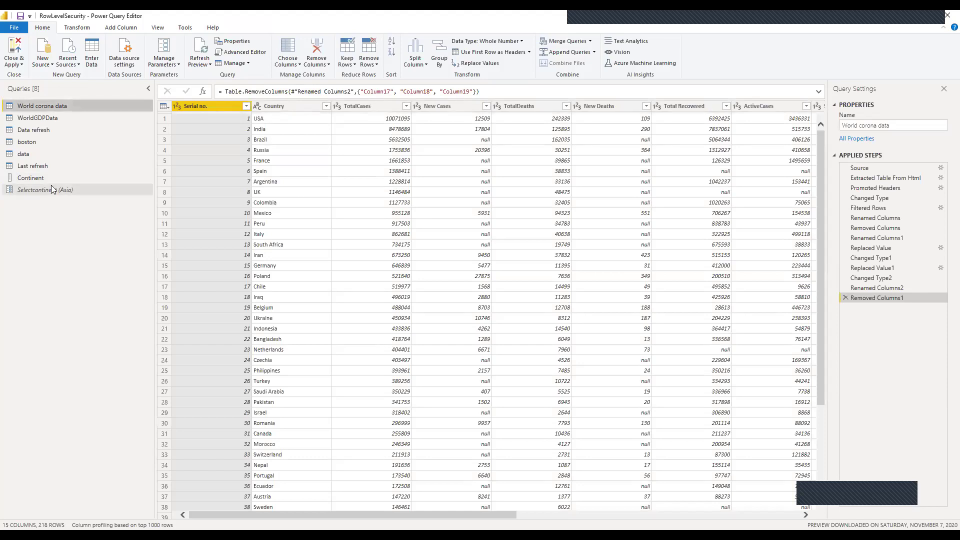
pyautogui.click(256, 54)
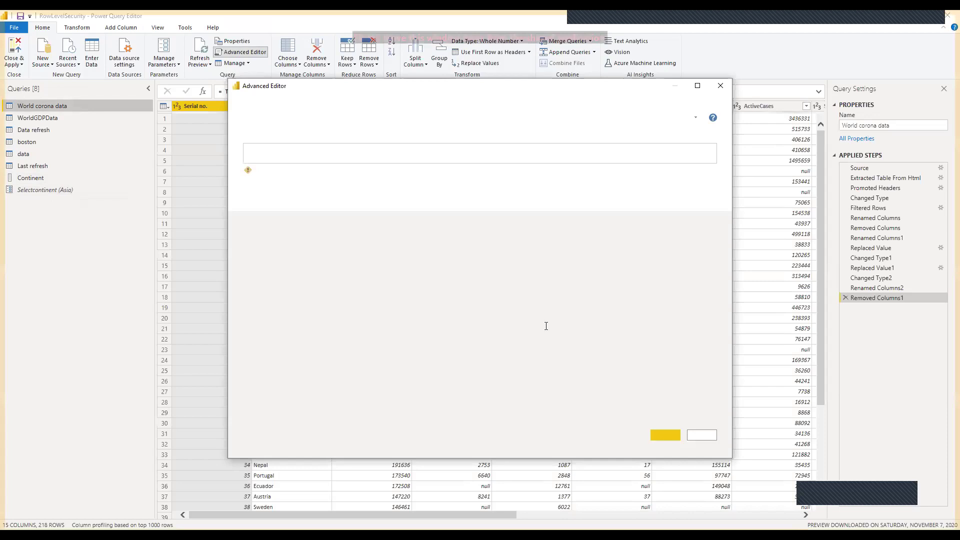
pyautogui.moveTo(714, 157); pyautogui.dragTo(724, 377)
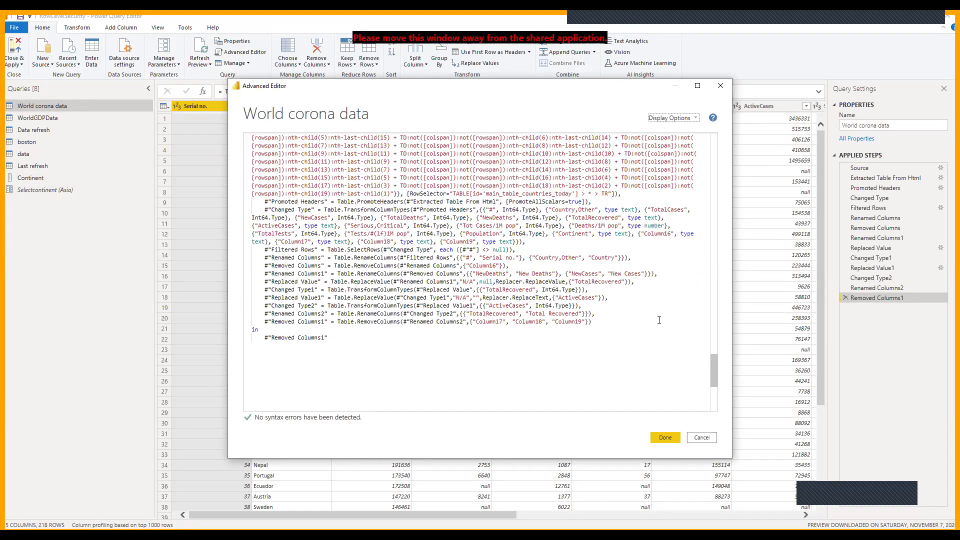
pyautogui.scroll(1, 659, 320)
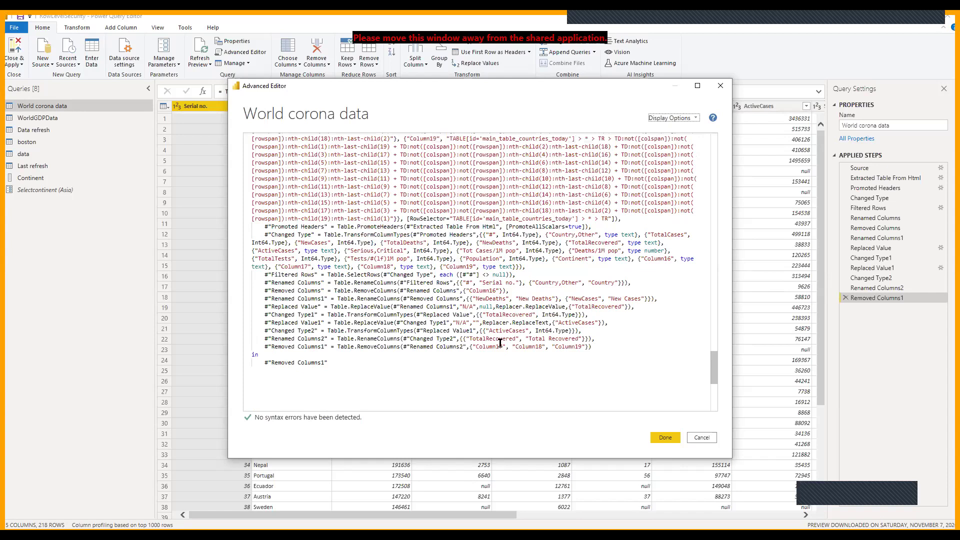
pyautogui.scroll(1, 403, 331)
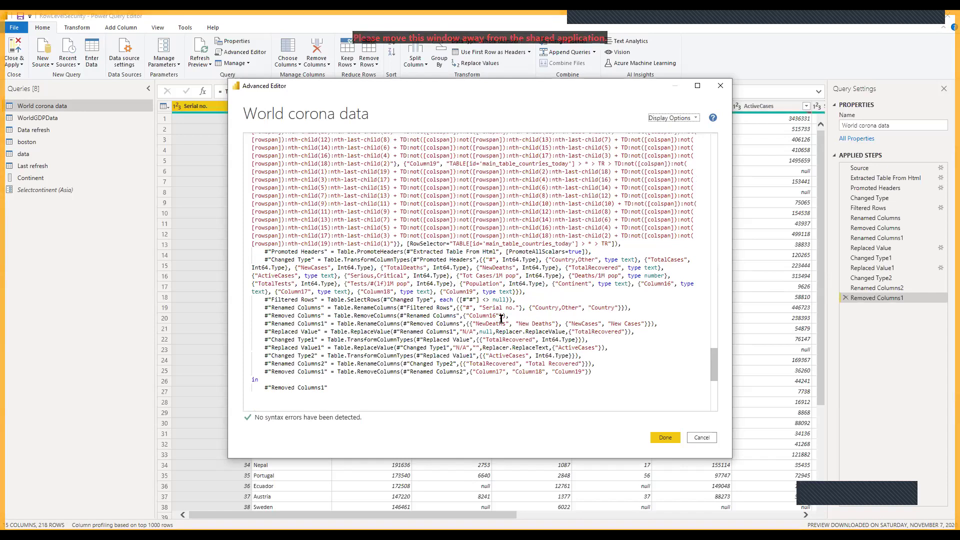
pyautogui.scroll(5, 501, 318)
pyautogui.scroll(-5, 500, 319)
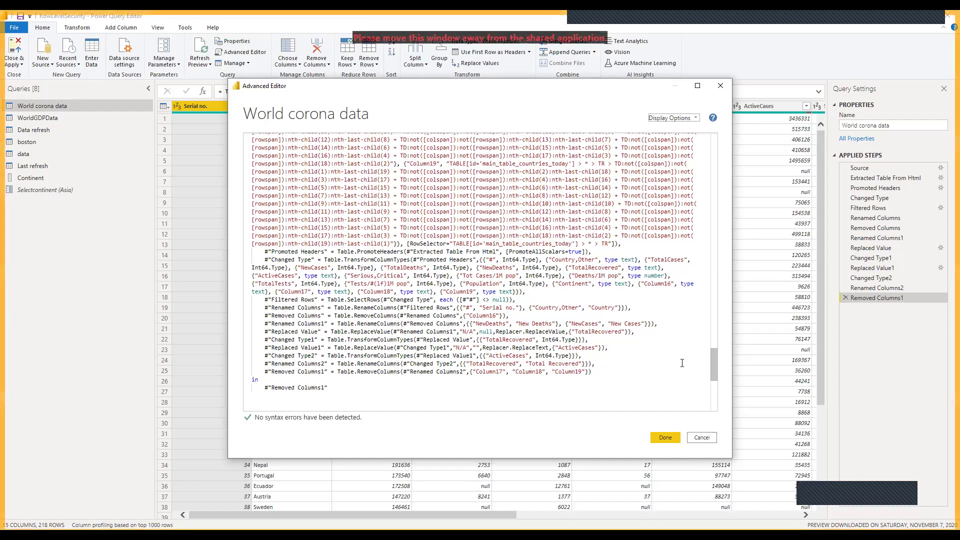
pyautogui.click(702, 437)
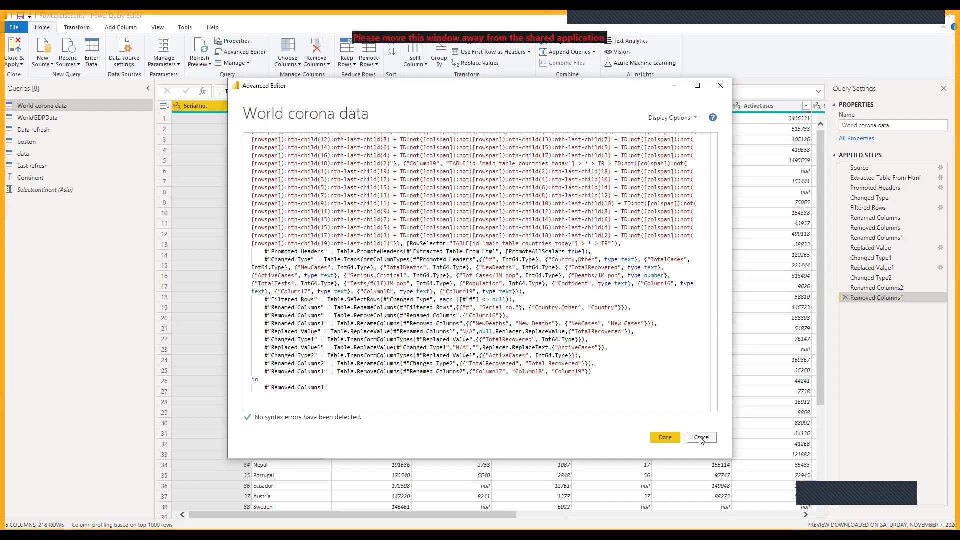
# Review the full M code of the WorldGDPData query, including its source and column types, and close it unchanged.
pyautogui.click(45, 117)
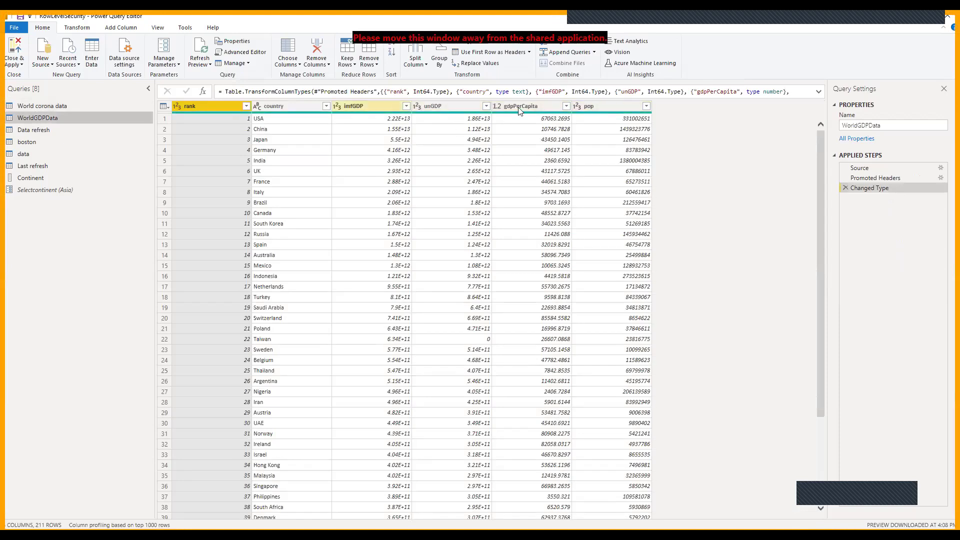
pyautogui.click(235, 57)
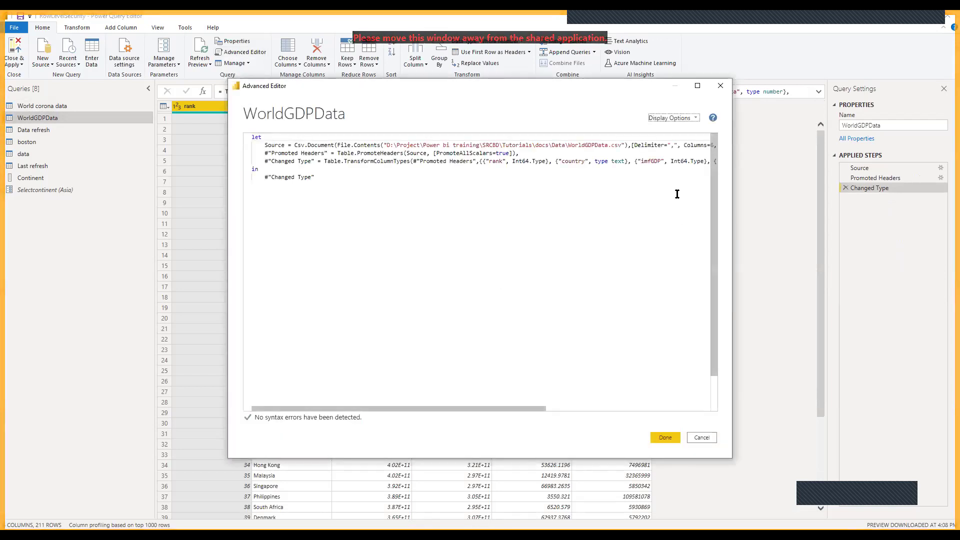
pyautogui.moveTo(494, 412); pyautogui.dragTo(677, 413)
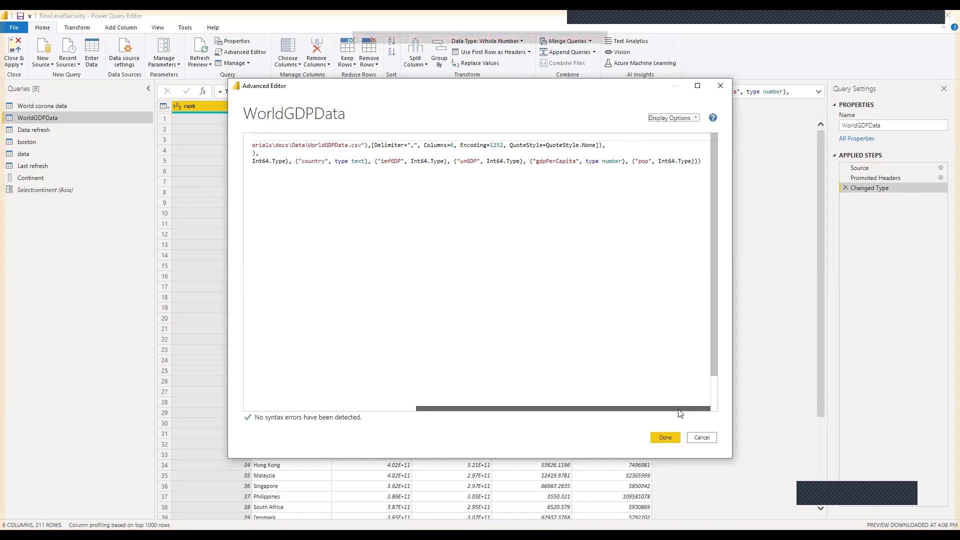
pyautogui.click(702, 438)
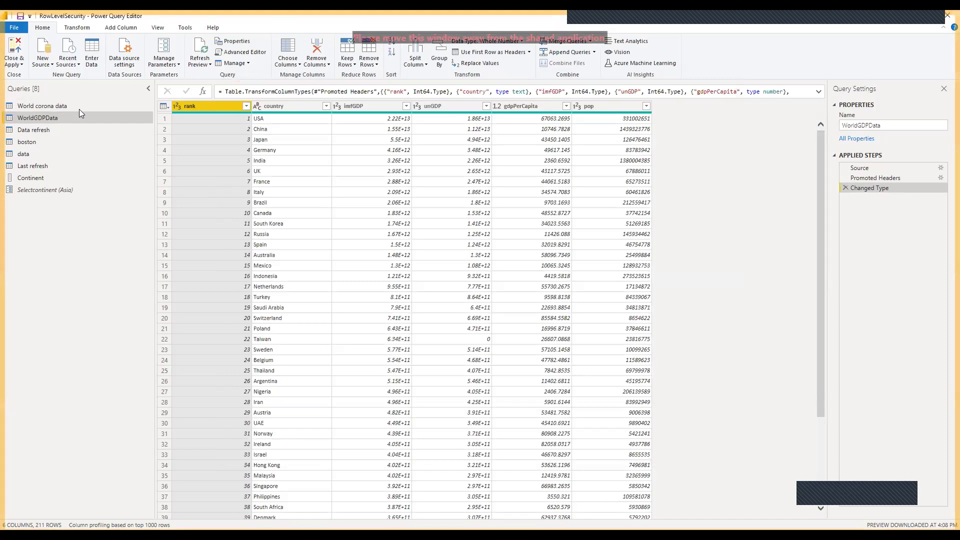
# Reopen the World corona data query's M code and select the "Continent" column name in its Changed Type step.
pyautogui.click(49, 108)
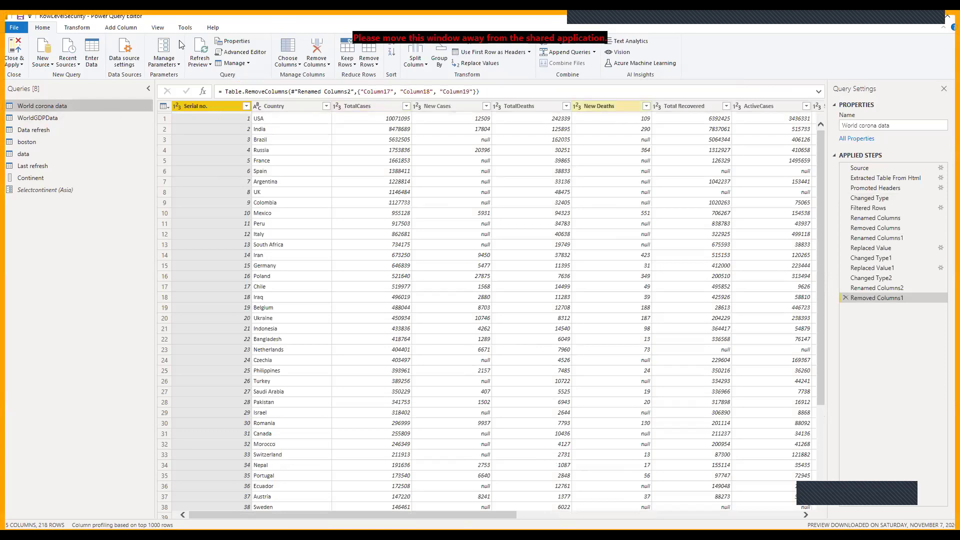
pyautogui.click(242, 52)
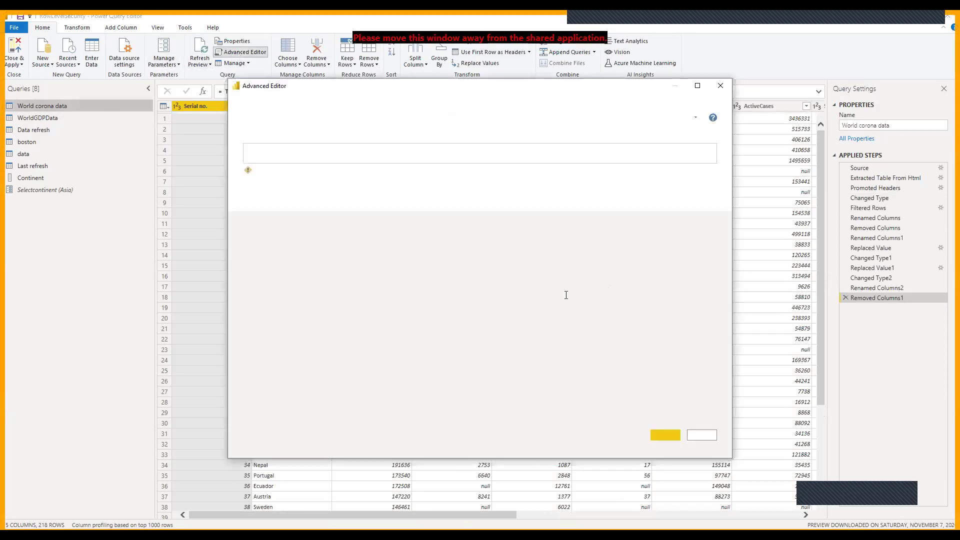
pyautogui.scroll(-15, 588, 305)
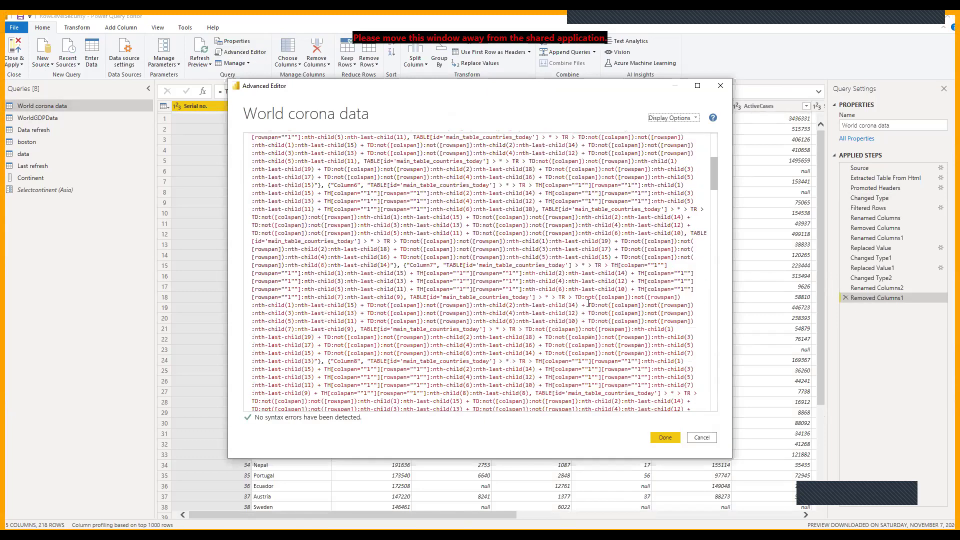
pyautogui.scroll(-15, 589, 304)
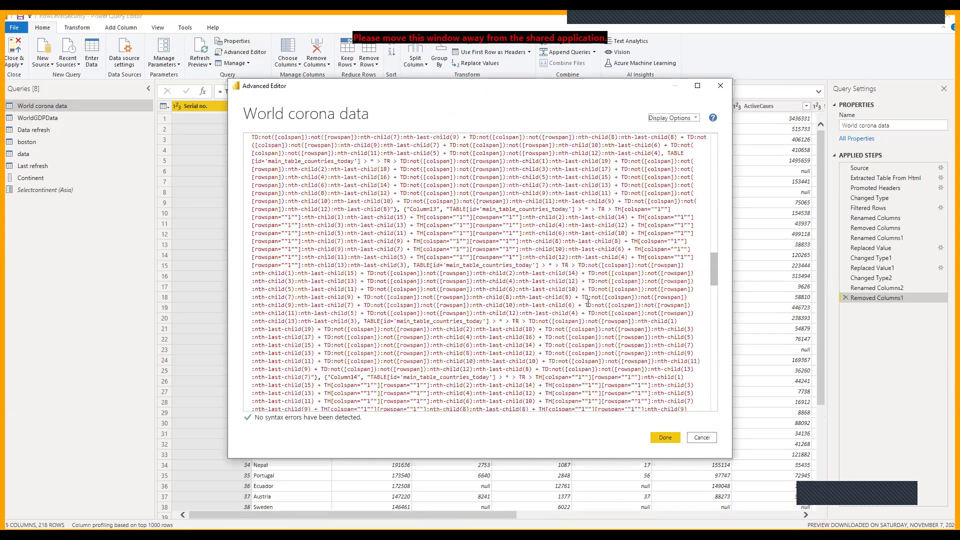
pyautogui.scroll(-15, 588, 304)
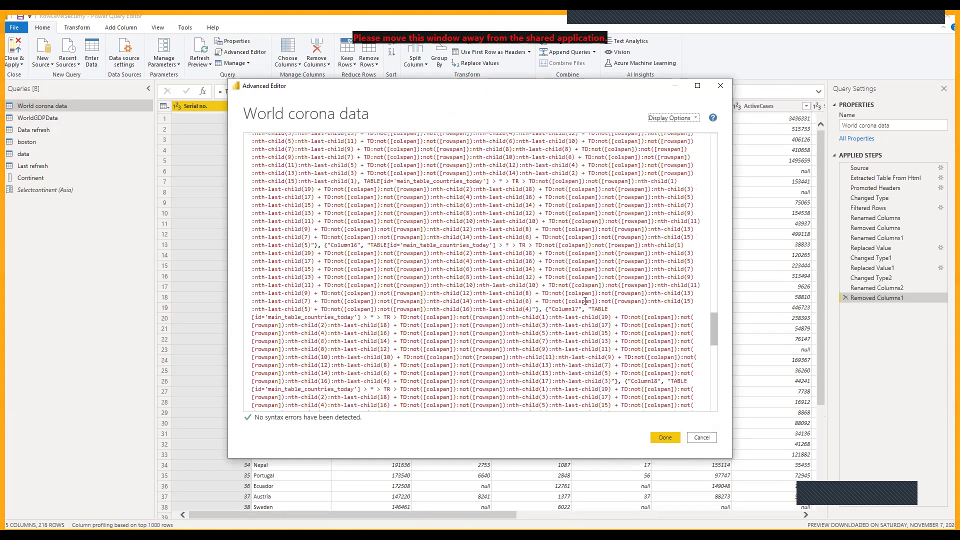
pyautogui.scroll(-1, 584, 302)
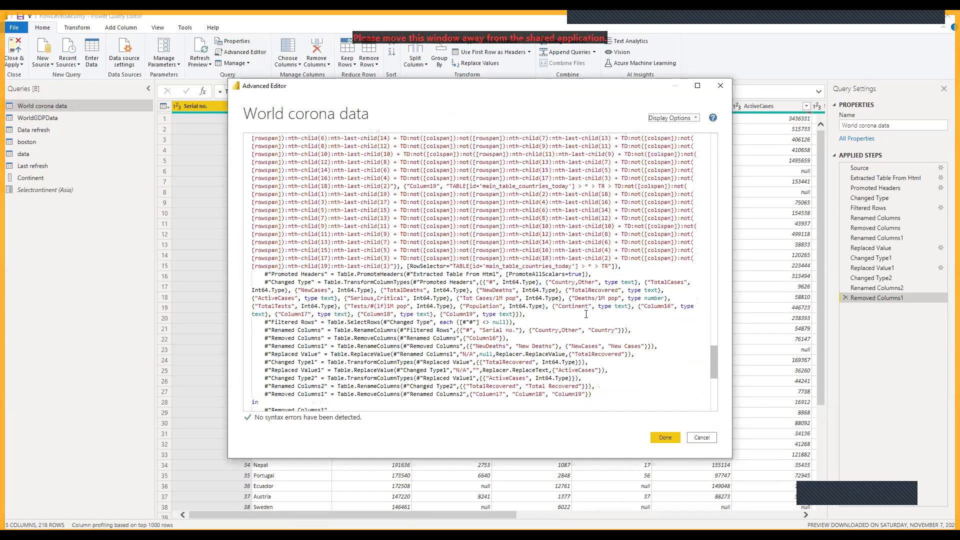
pyautogui.moveTo(554, 306); pyautogui.dragTo(592, 306)
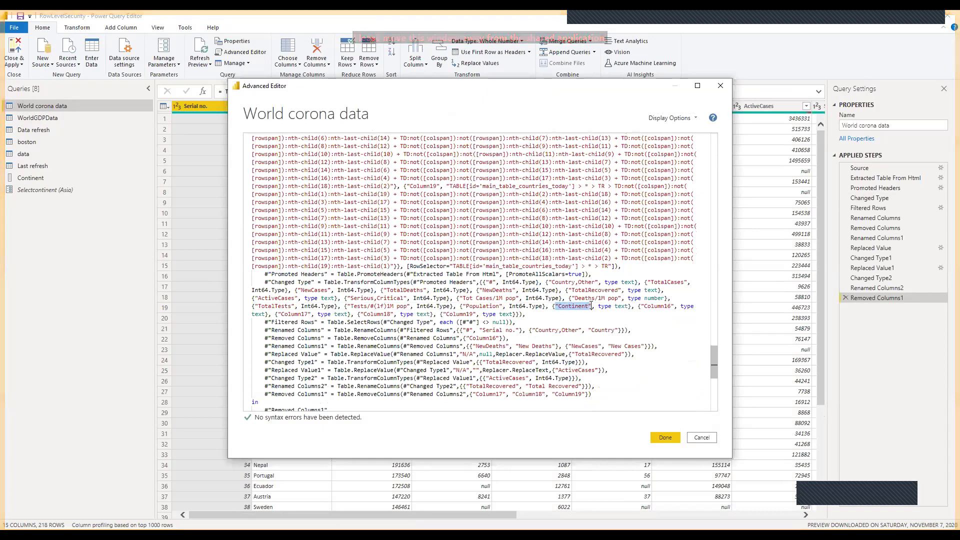
# Try to replace the "Continent" column name in the Changed Type code with the Selectcontinent parameter, and go to the failing step.
pyautogui.press('Delete')
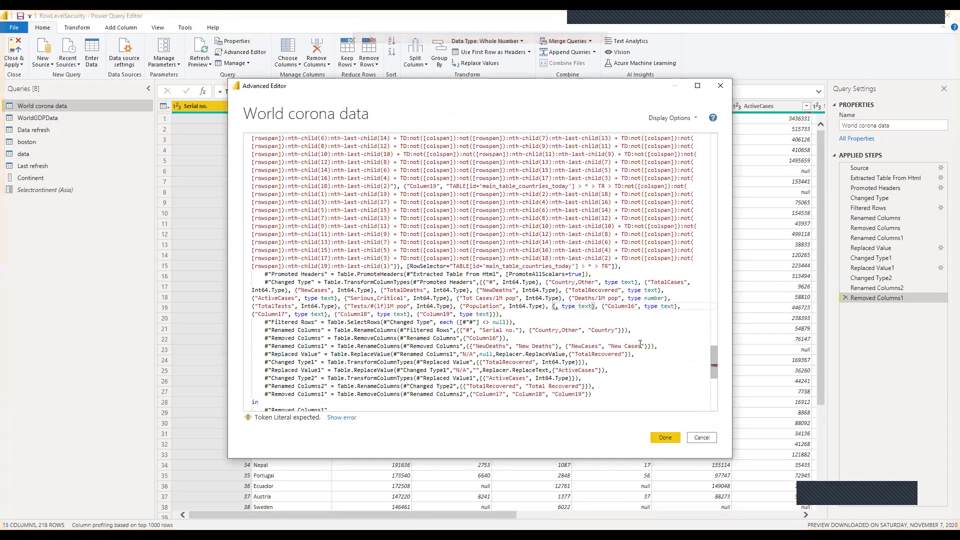
pyautogui.write('Selectcontinent')
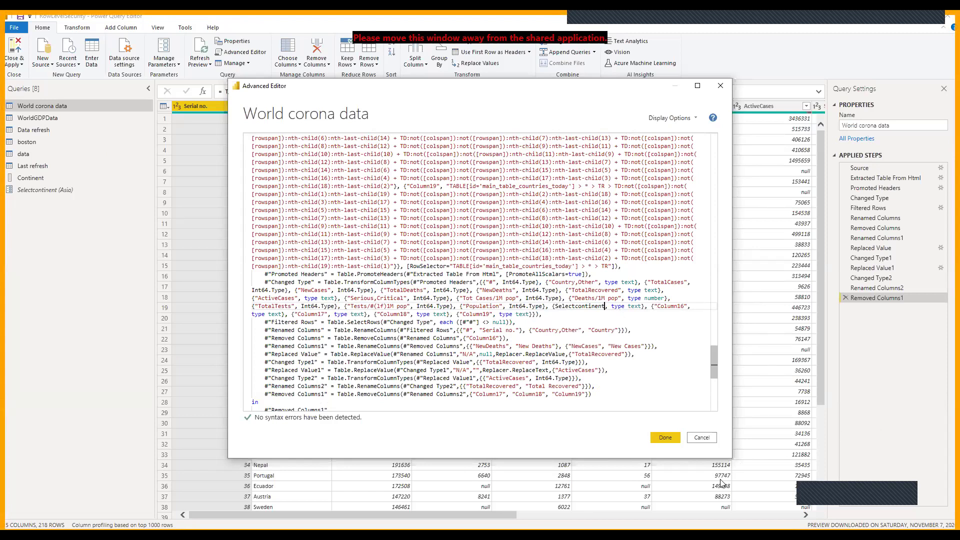
pyautogui.click(666, 437)
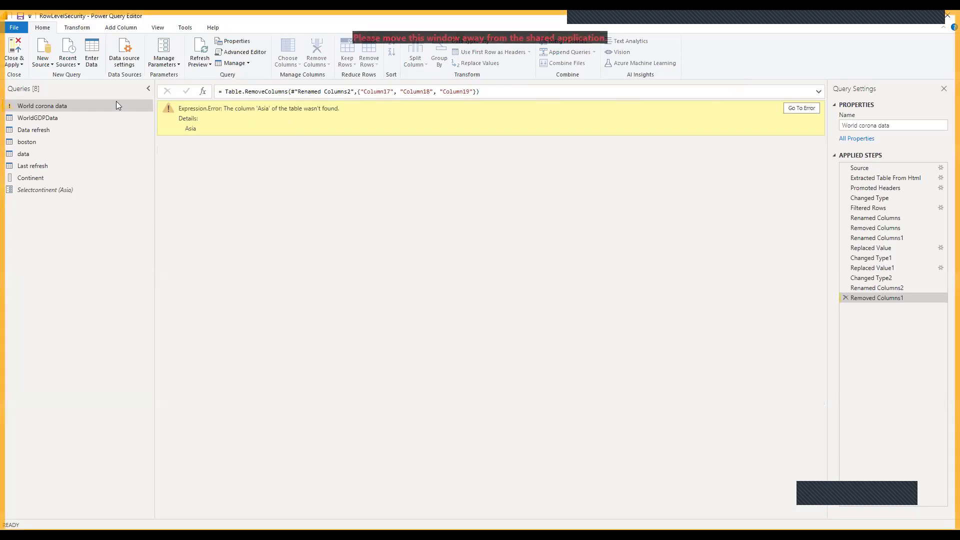
pyautogui.click(800, 108)
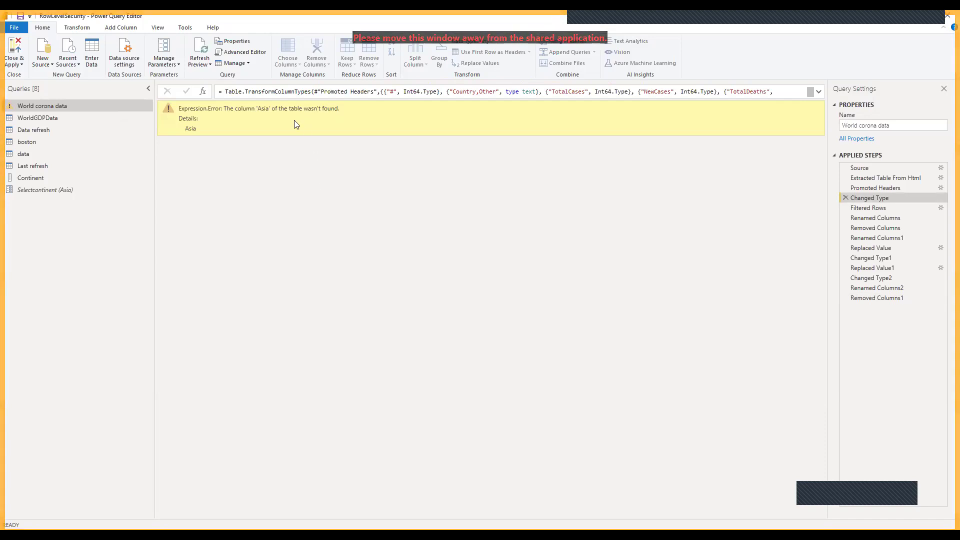
# Set the Selectcontinent parameter's current value to Africa.
pyautogui.click(88, 190)
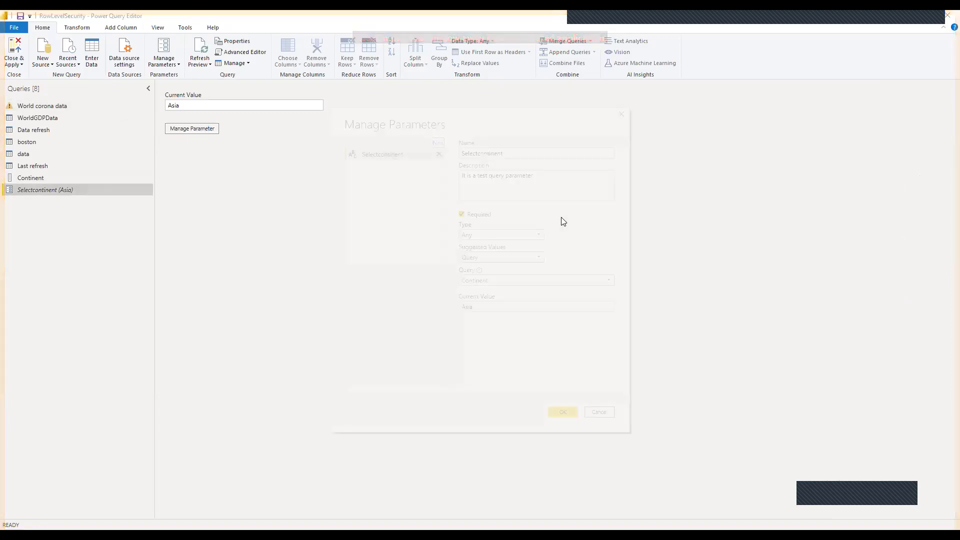
pyautogui.click(490, 307)
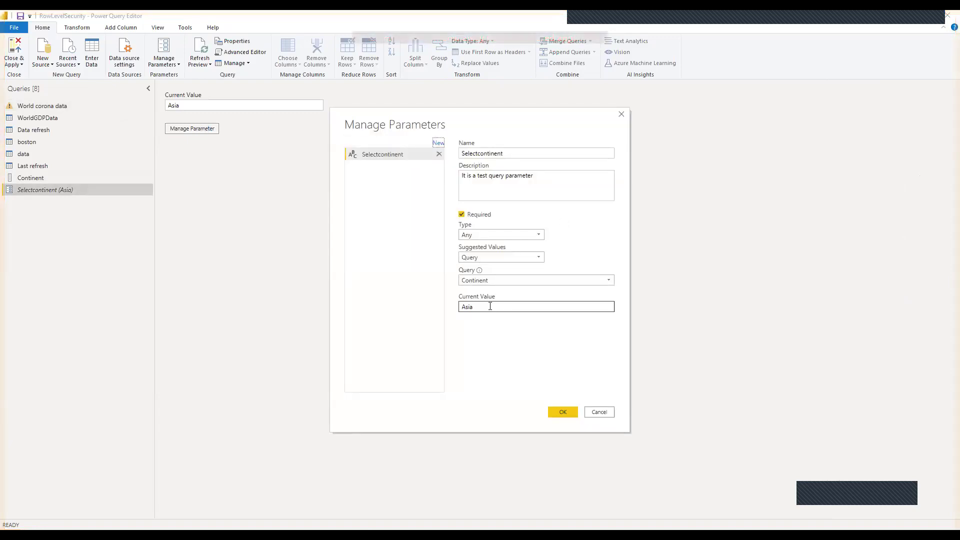
pyautogui.moveTo(475, 307); pyautogui.dragTo(460, 306)
pyautogui.write('Africa')
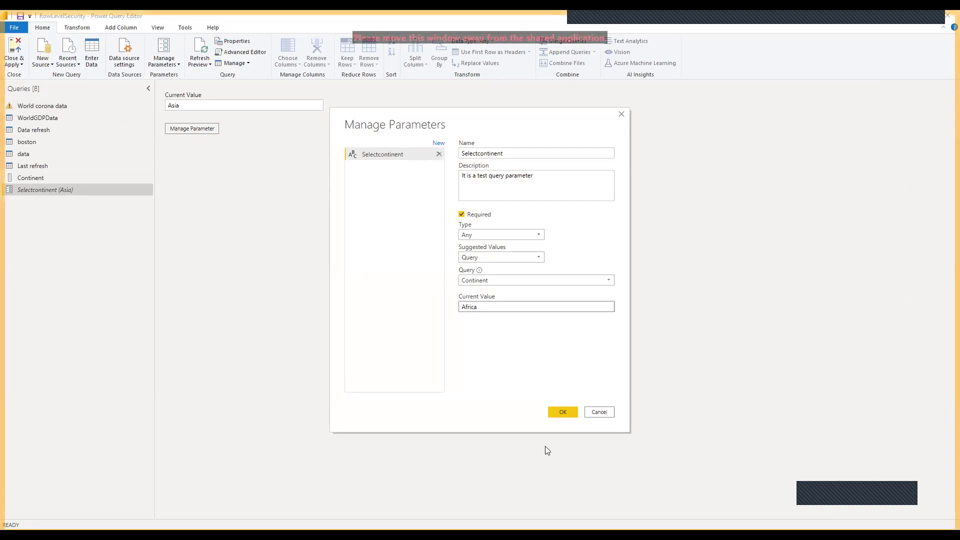
pyautogui.click(574, 411)
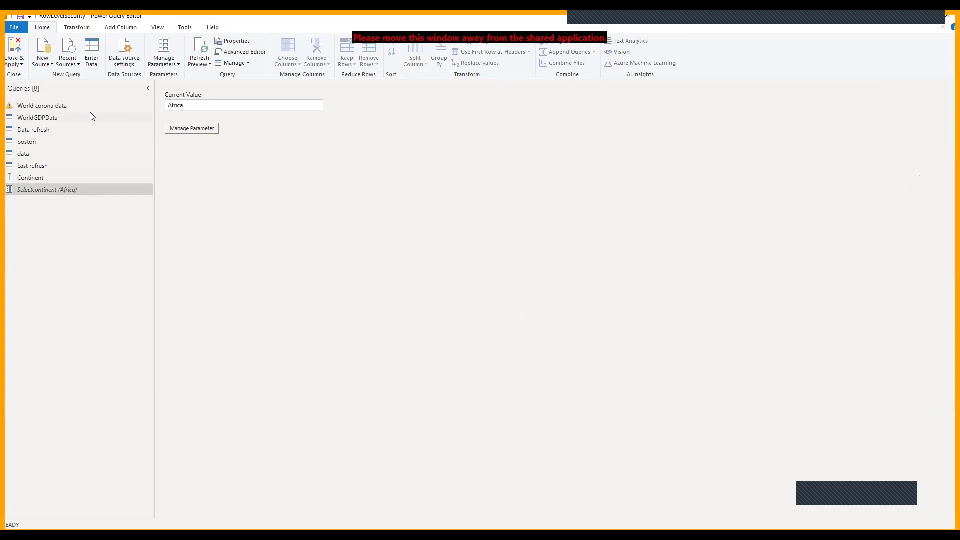
# Delete the final Removed Columns1 step from the World corona data query.
pyautogui.click(72, 108)
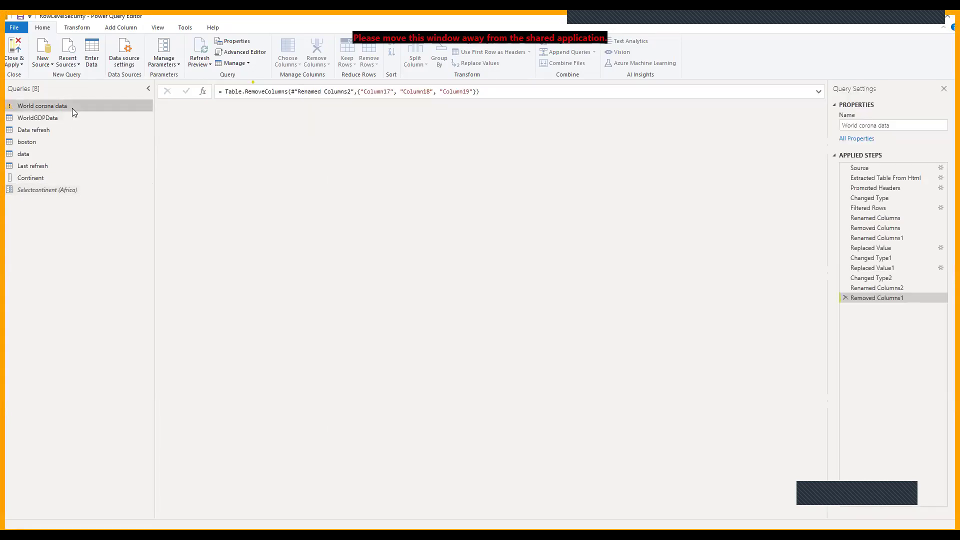
pyautogui.moveTo(844, 300)
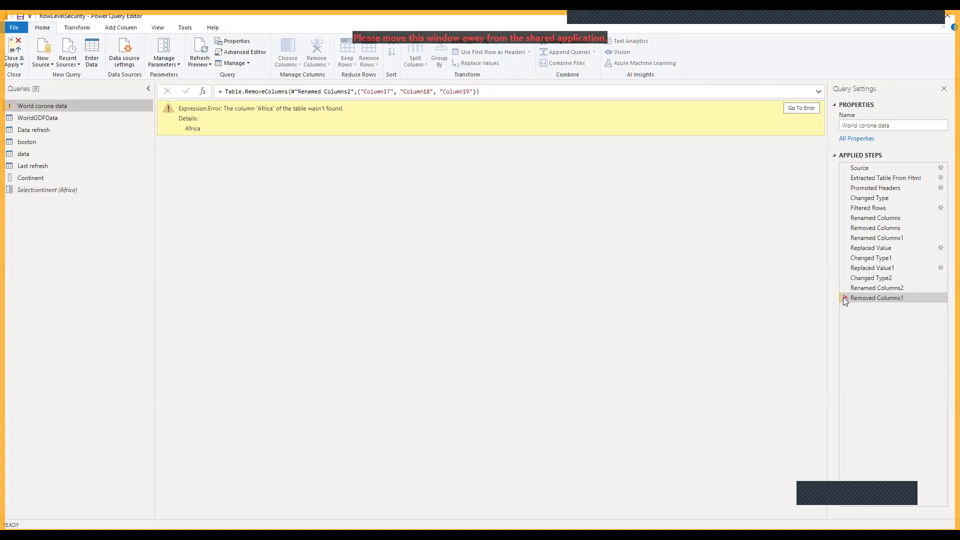
pyautogui.click(844, 298)
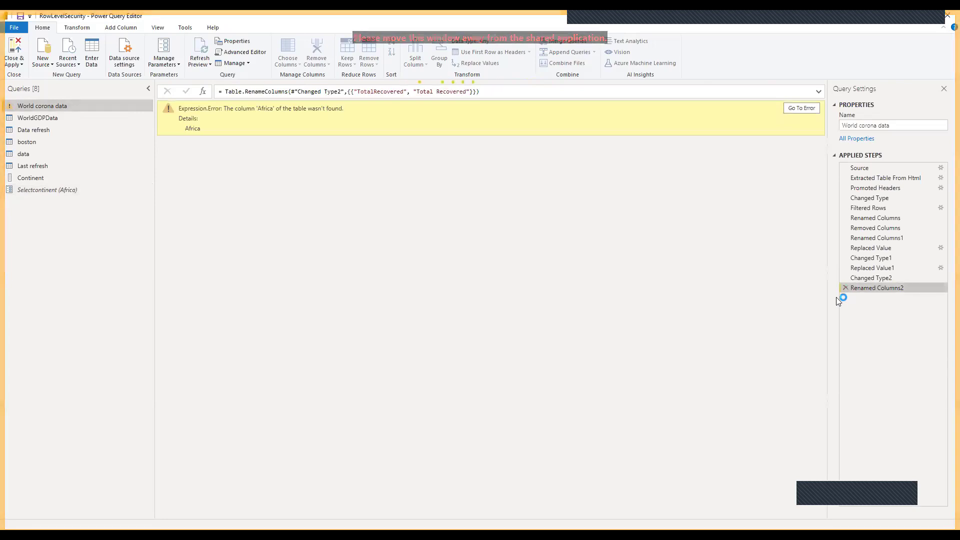
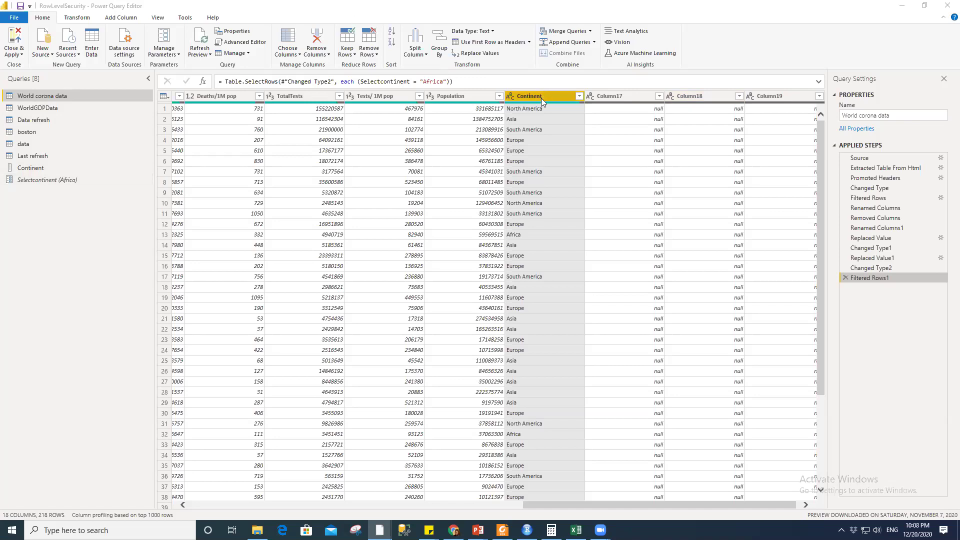
# Filter the Continent column of World corona data to show only Africa.
pyautogui.click(580, 95)
pyautogui.click(452, 222)
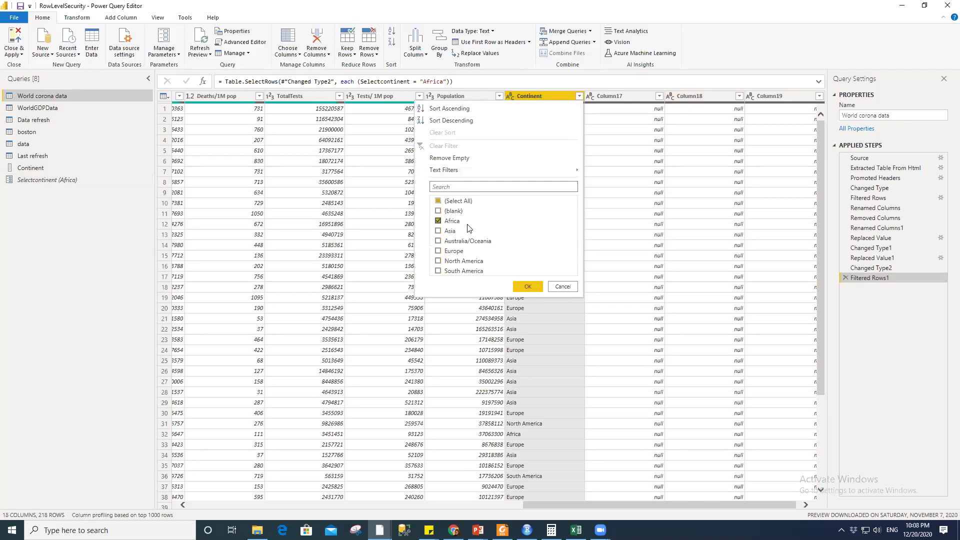
pyautogui.click(527, 287)
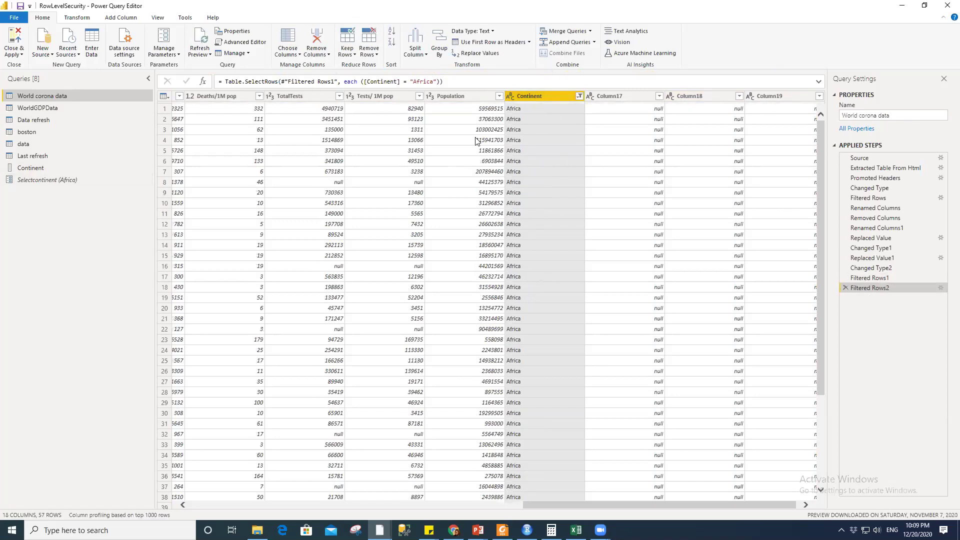
# In World corona data's M code, replace "Africa" in the Filtered Rows2 step with Selectcontinent, and apply the query changes to the report.
pyautogui.click(238, 44)
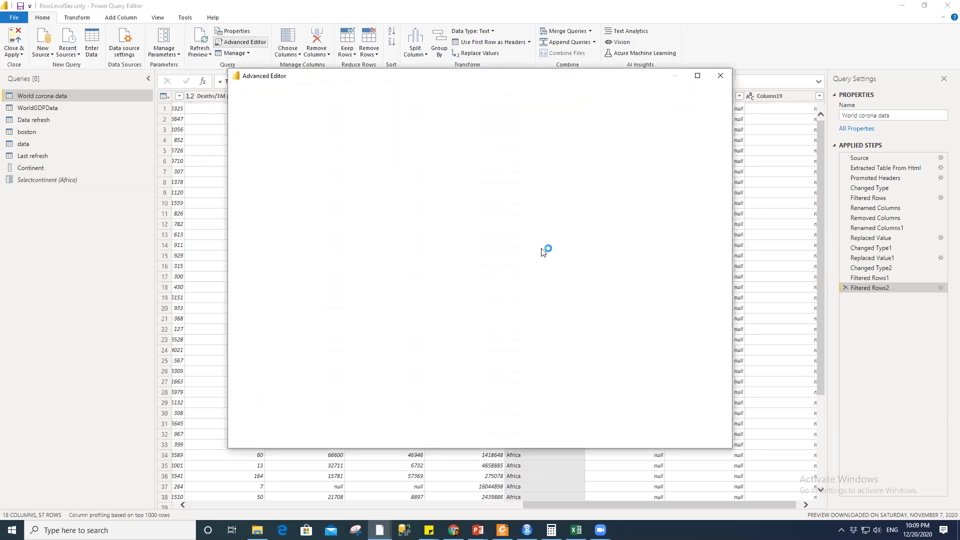
pyautogui.click(714, 201)
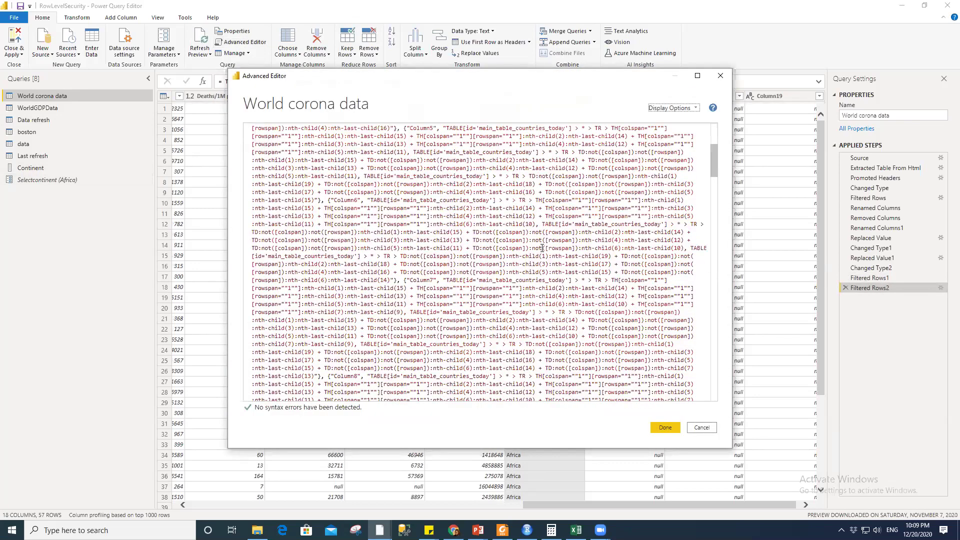
pyautogui.click(715, 201)
pyautogui.moveTo(715, 200); pyautogui.dragTo(721, 391)
pyautogui.scroll(6, 632, 308)
pyautogui.scroll(3, 631, 308)
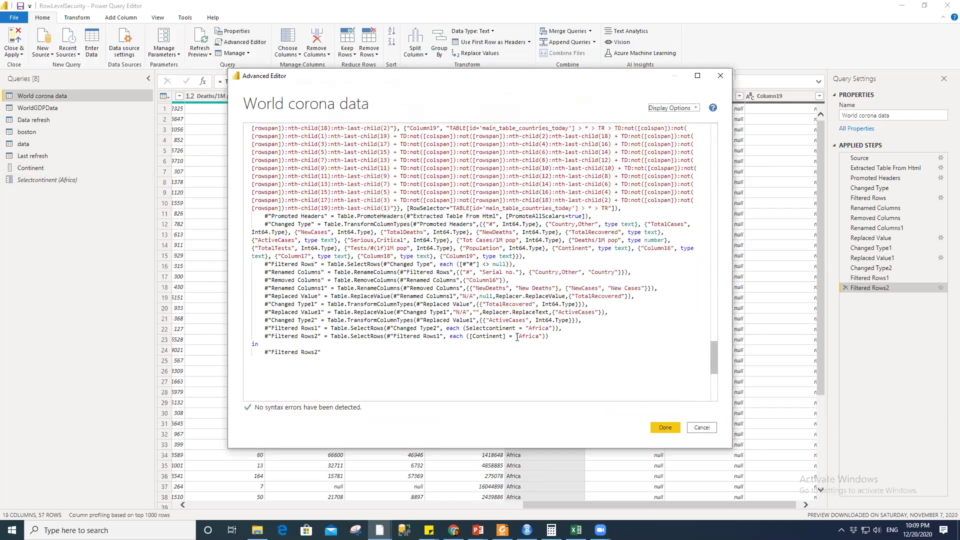
pyautogui.moveTo(516, 337); pyautogui.dragTo(543, 336)
pyautogui.press('BackSpace')
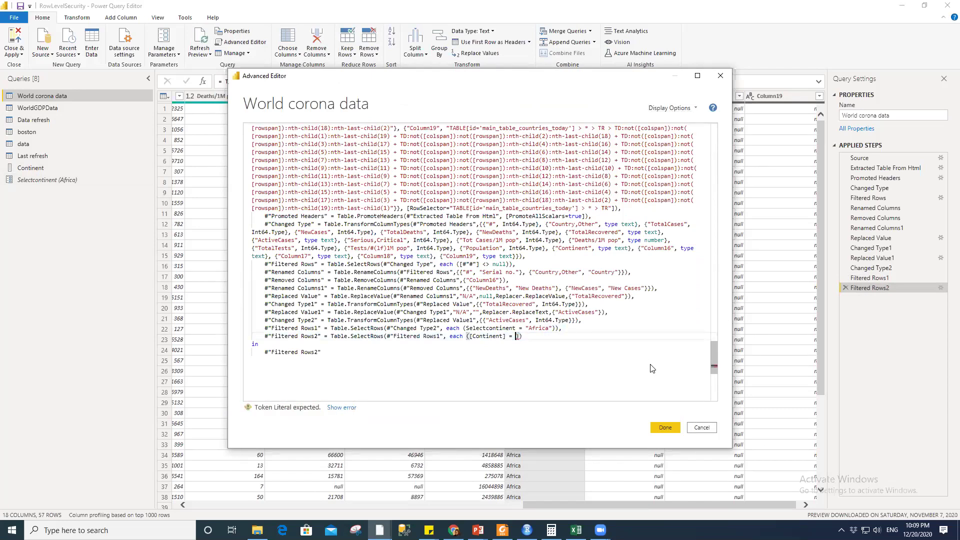
pyautogui.write('Selectcontinent')
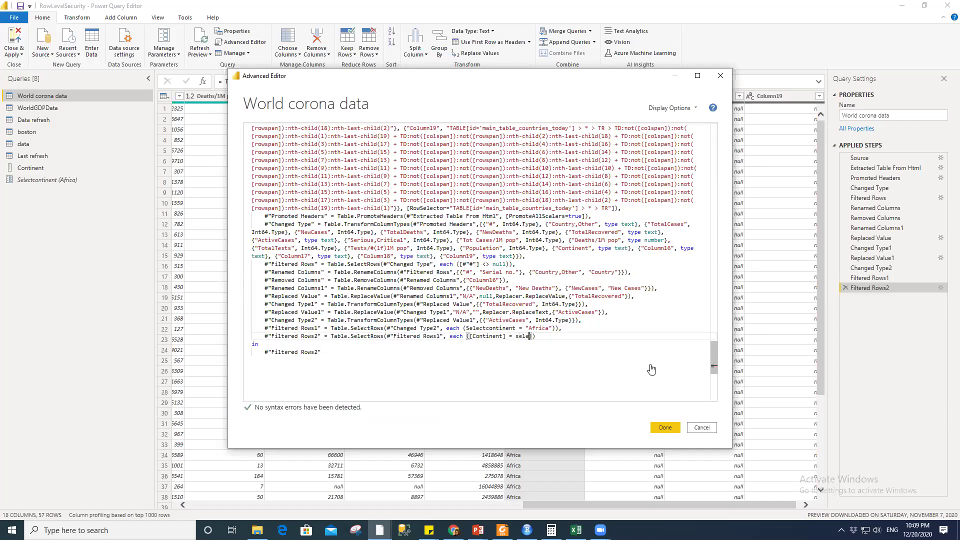
pyautogui.click(664, 427)
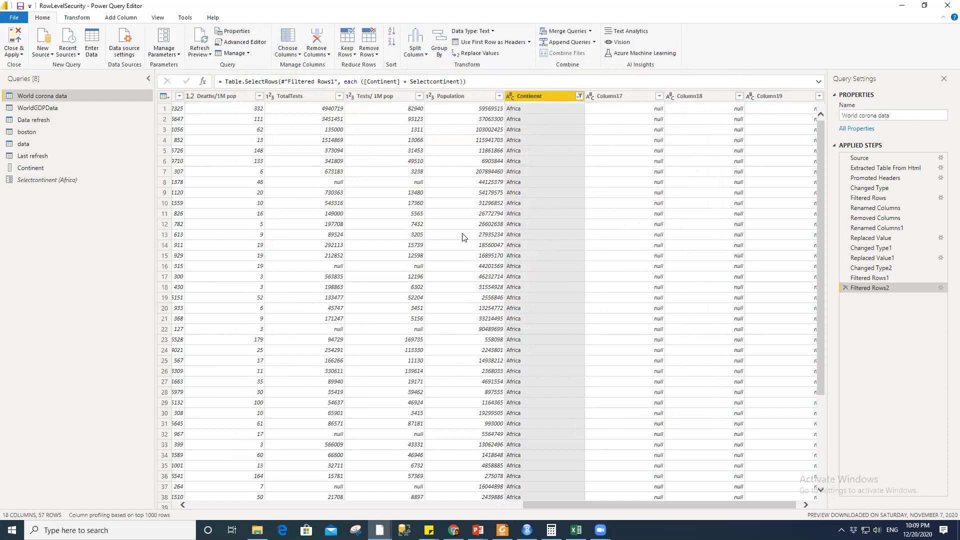
pyautogui.click(14, 52)
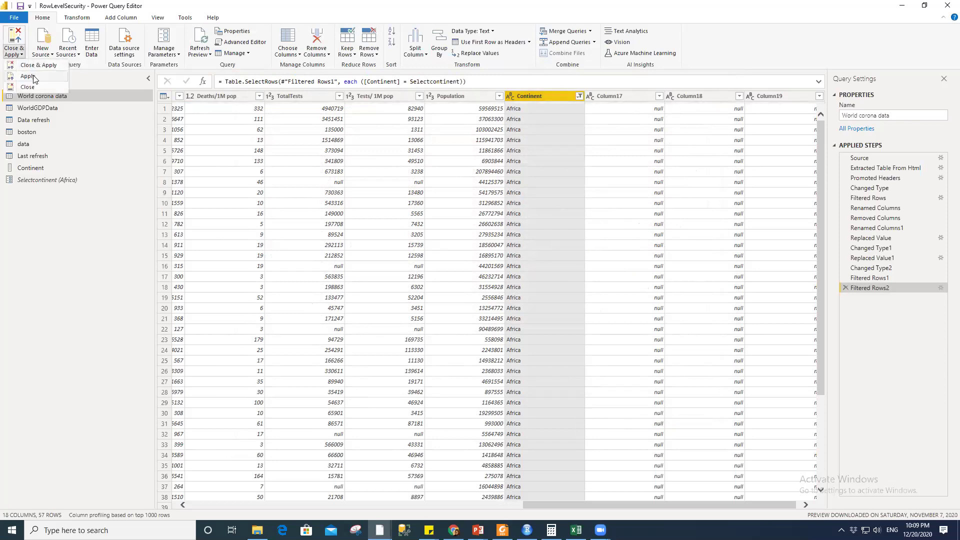
pyautogui.click(34, 77)
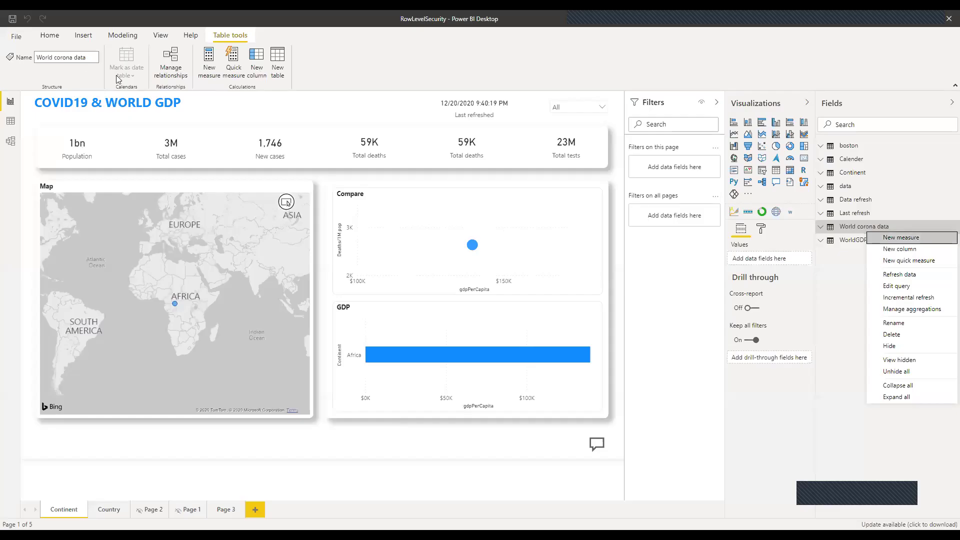
# From the report, change the Selectcontinent parameter to North America and apply the pending query changes.
pyautogui.click(49, 35)
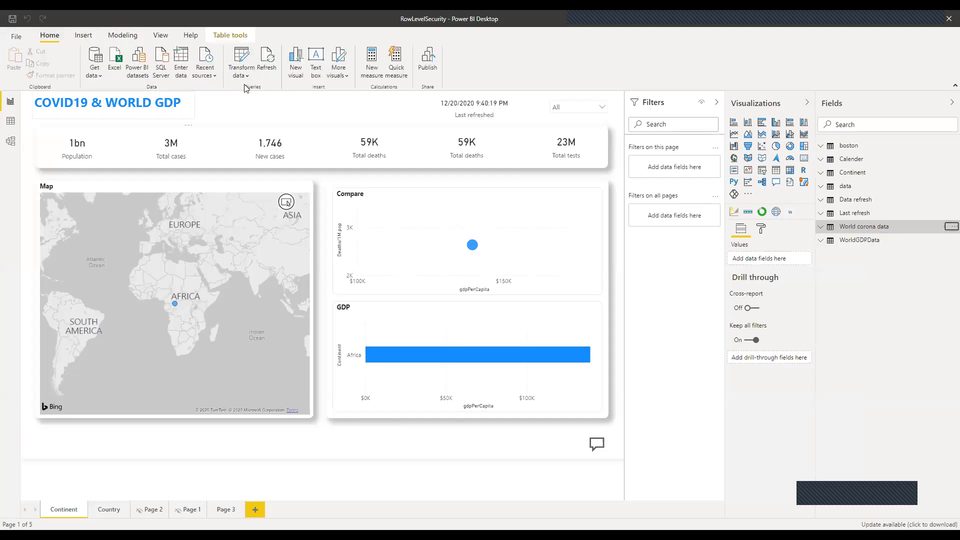
pyautogui.click(240, 77)
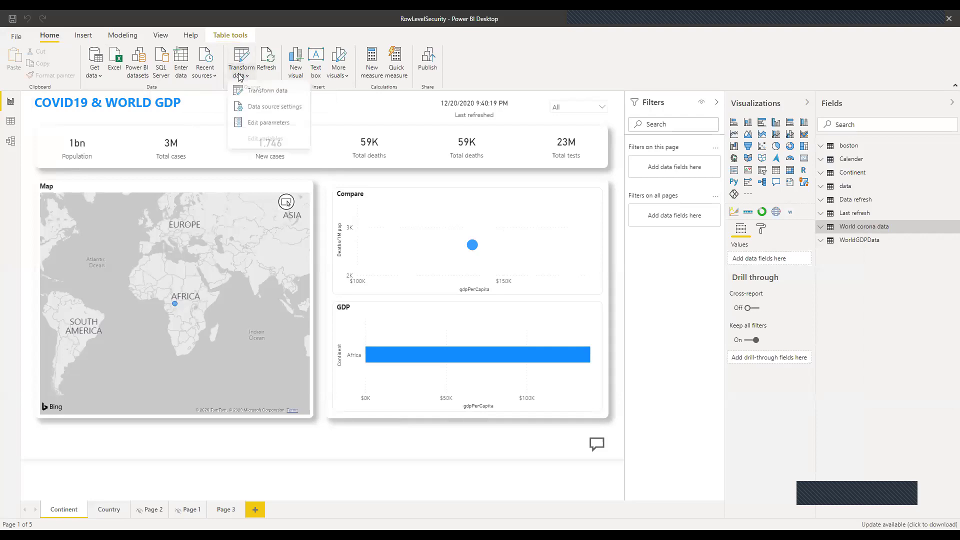
pyautogui.click(236, 78)
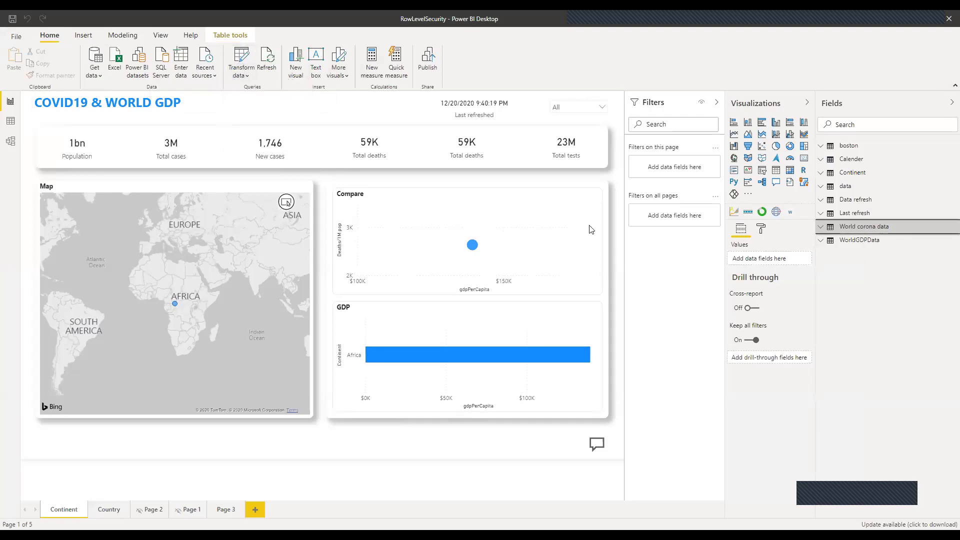
pyautogui.click(244, 79)
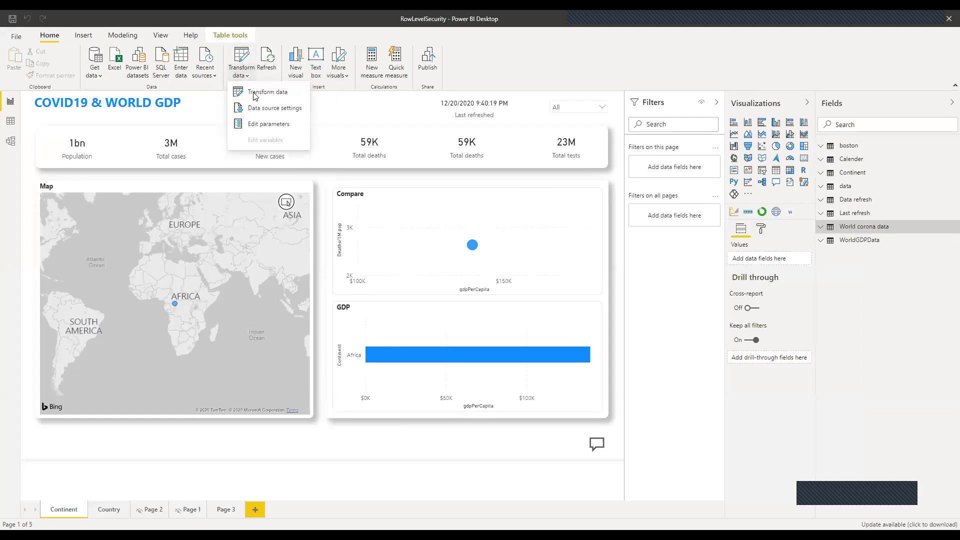
pyautogui.click(260, 125)
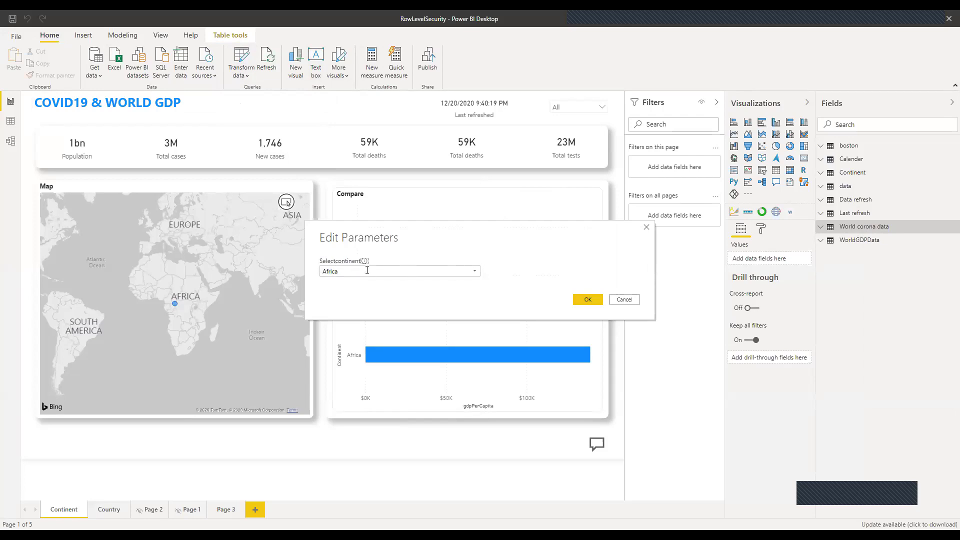
pyautogui.click(476, 273)
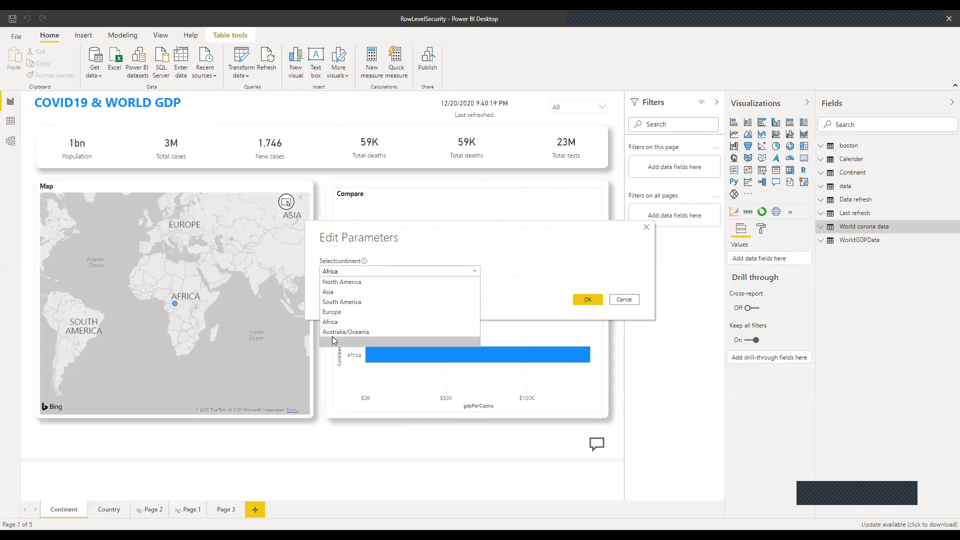
pyautogui.click(341, 282)
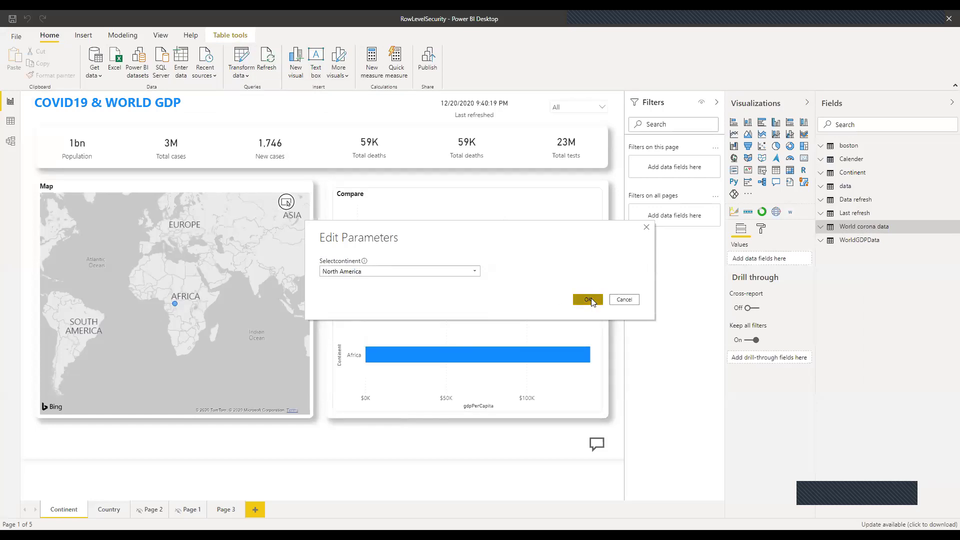
pyautogui.click(588, 298)
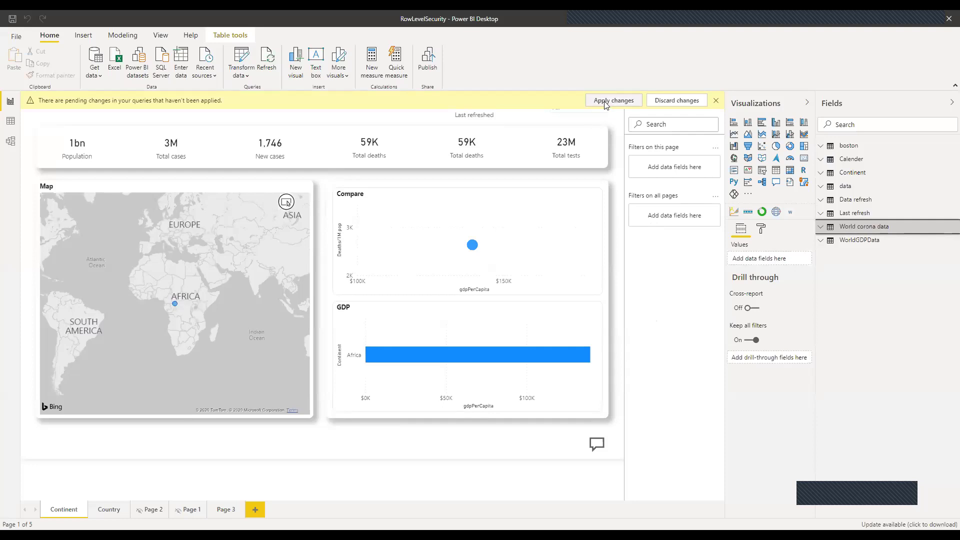
pyautogui.click(605, 102)
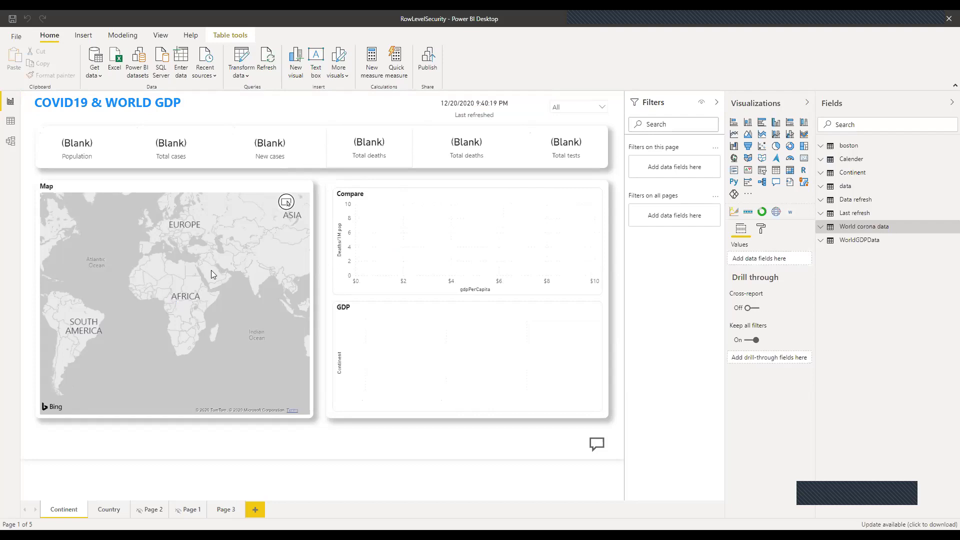
pyautogui.scroll(-3, 209, 271)
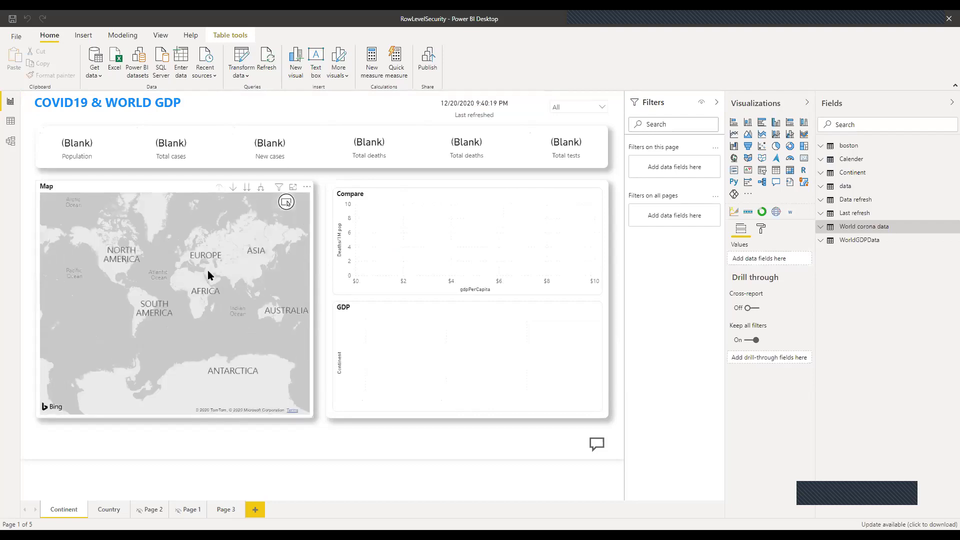
pyautogui.scroll(2, 208, 270)
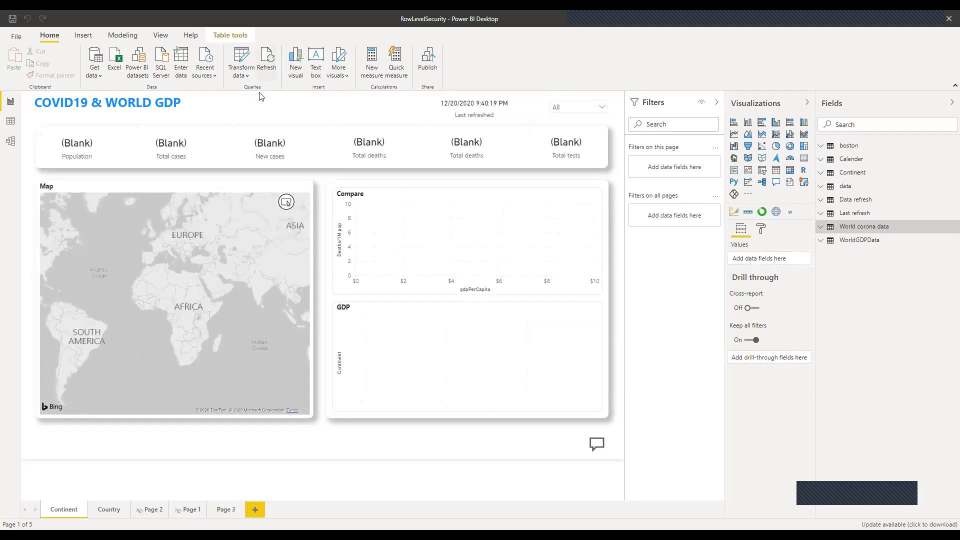
pyautogui.click(870, 231)
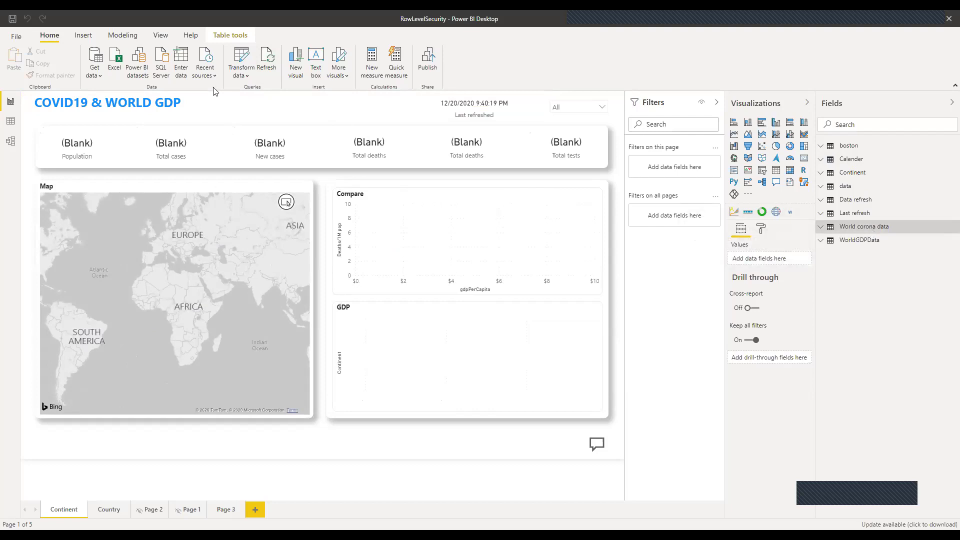
# From the report, set the Selectcontinent parameter to Africa and try to apply the pending query changes.
pyautogui.click(242, 75)
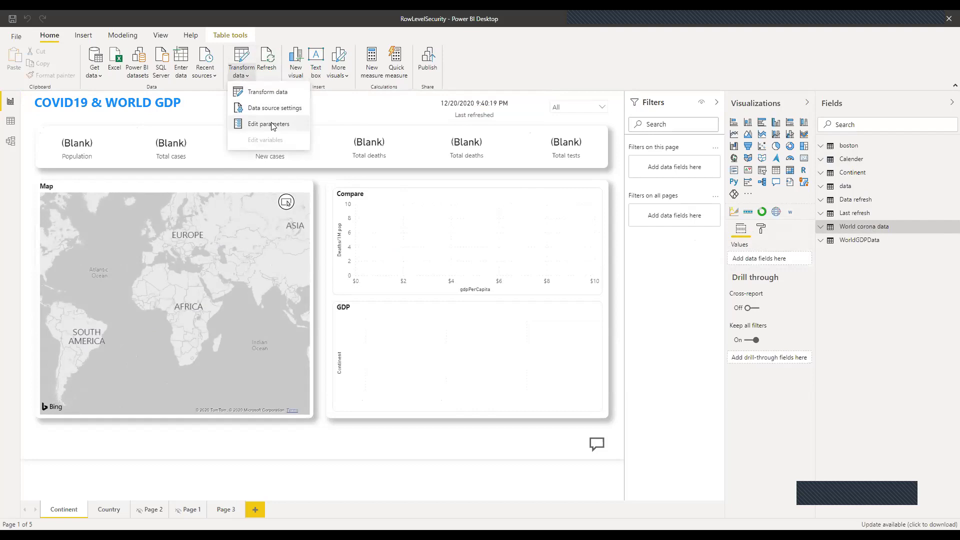
pyautogui.click(272, 126)
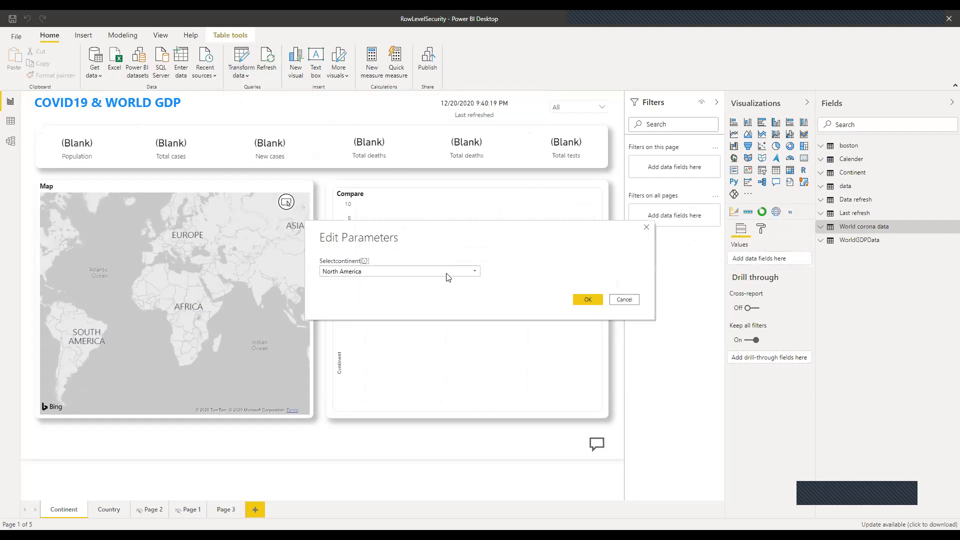
pyautogui.click(385, 271)
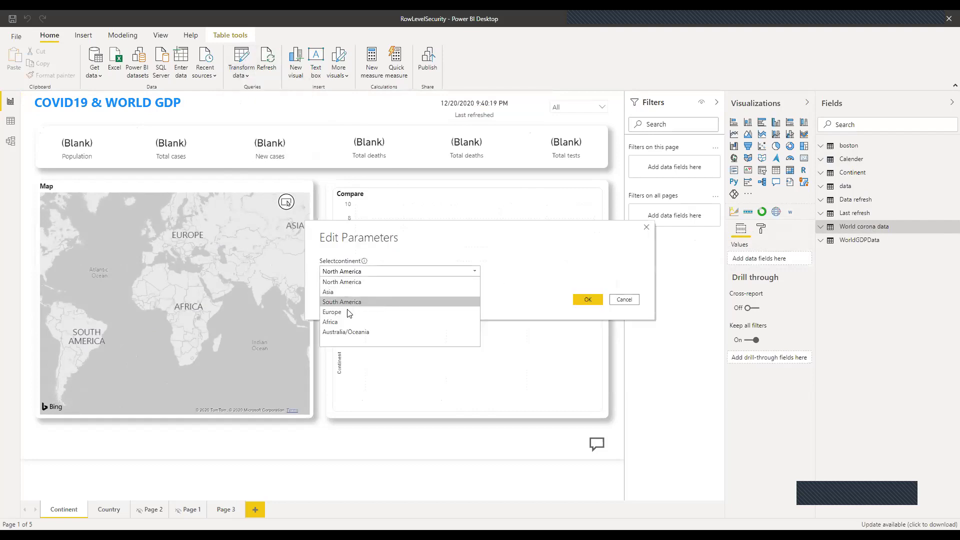
pyautogui.click(344, 320)
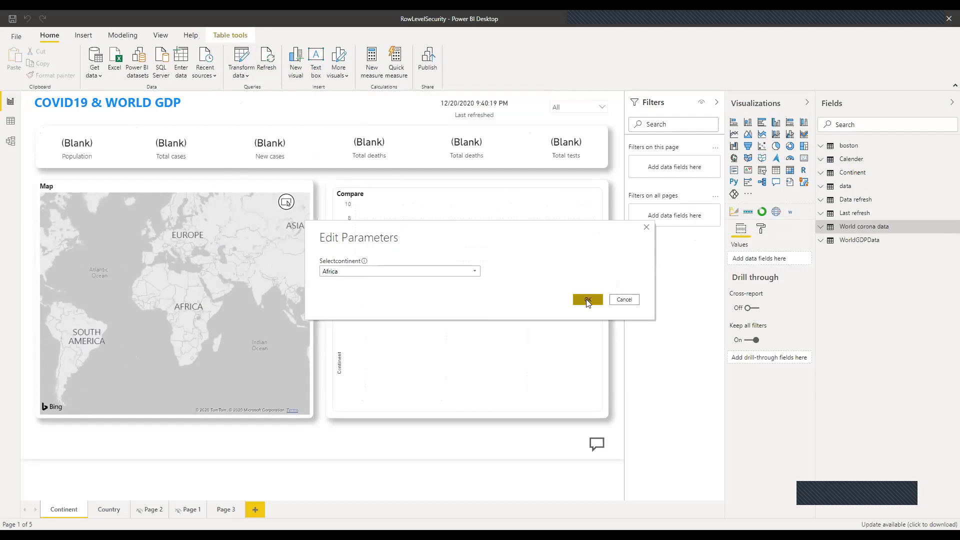
pyautogui.click(587, 299)
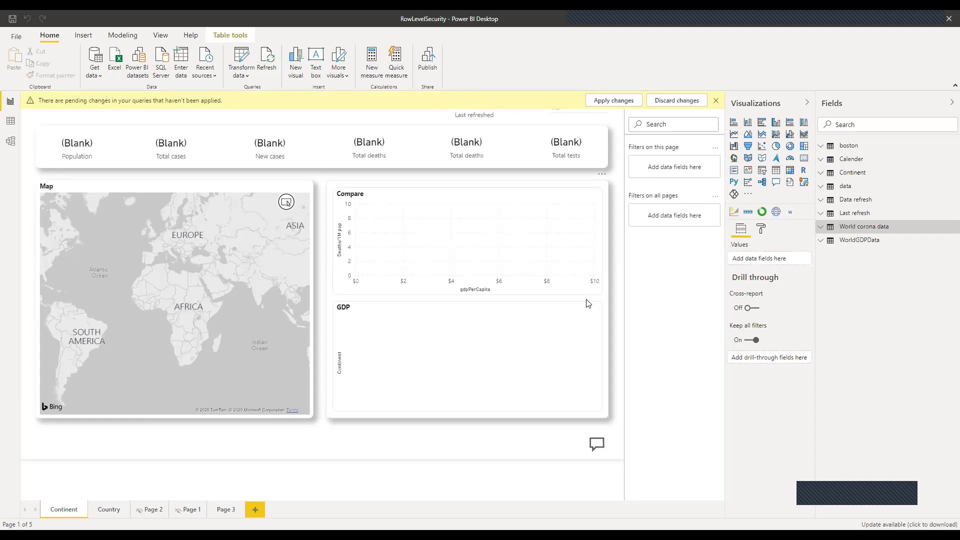
pyautogui.click(618, 102)
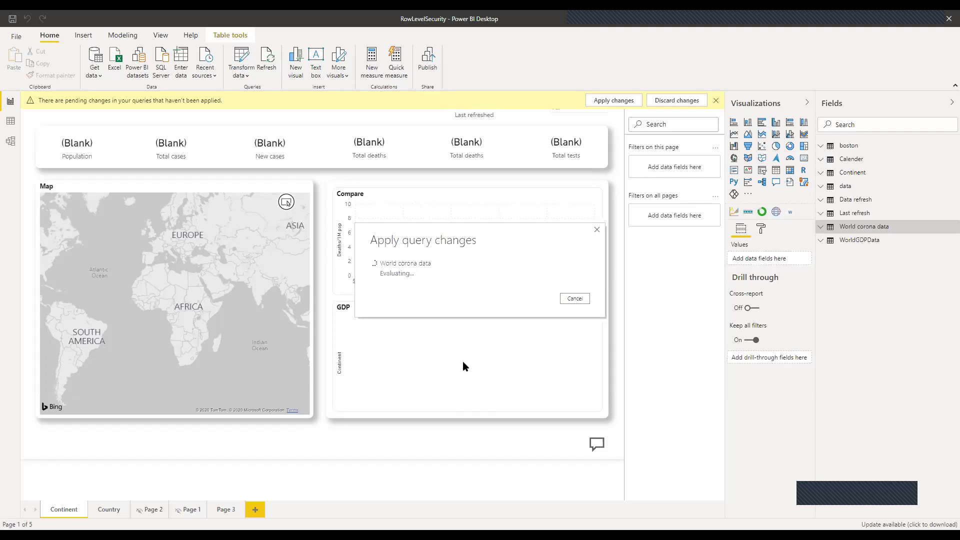
pyautogui.click(596, 231)
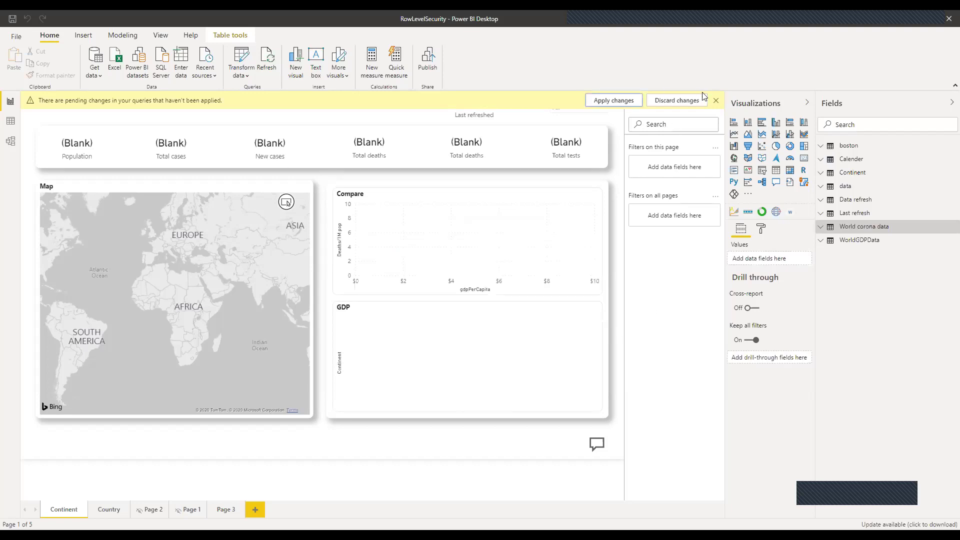
pyautogui.click(716, 101)
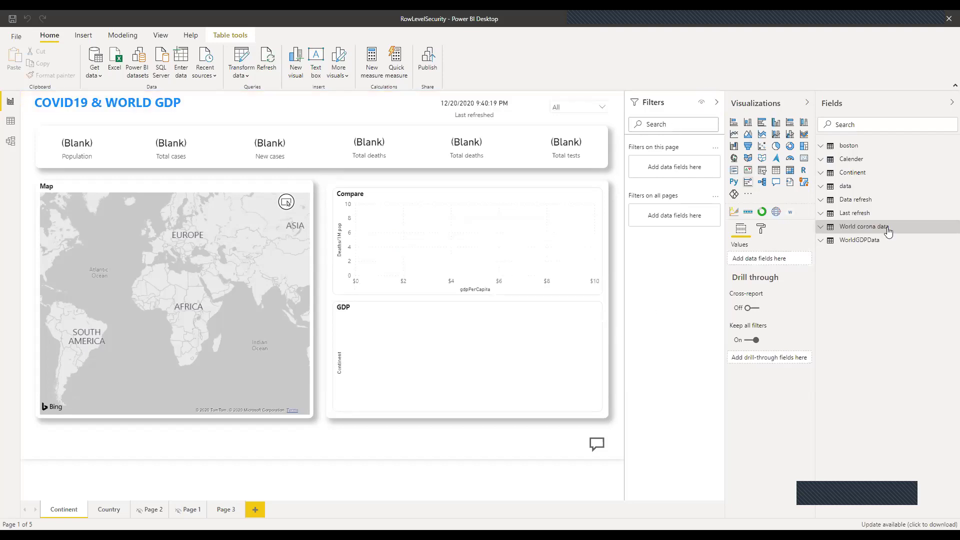
# Open World corona data in the Power Query Editor and review it with the Continent list and the Selectcontinent parameter.
pyautogui.click(860, 227)
pyautogui.click(953, 227)
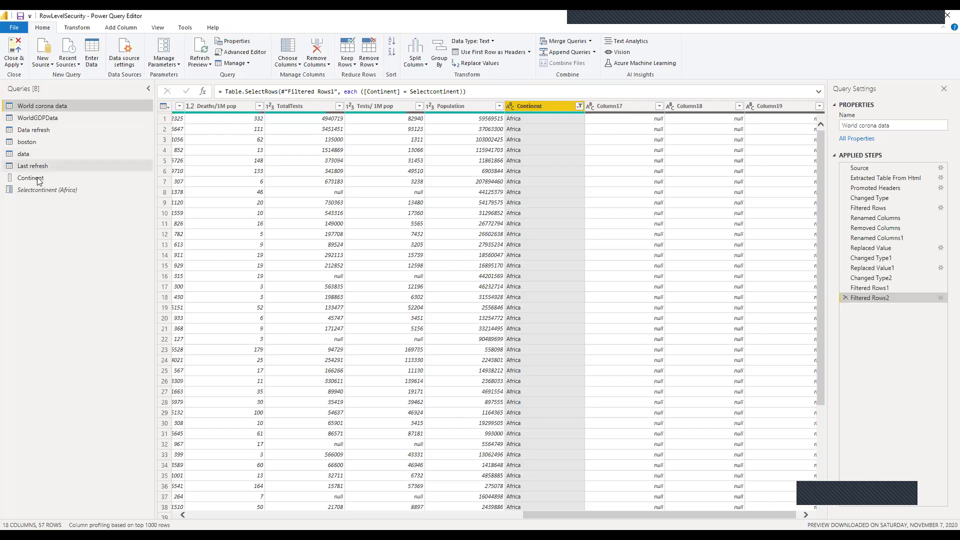
pyautogui.click(39, 191)
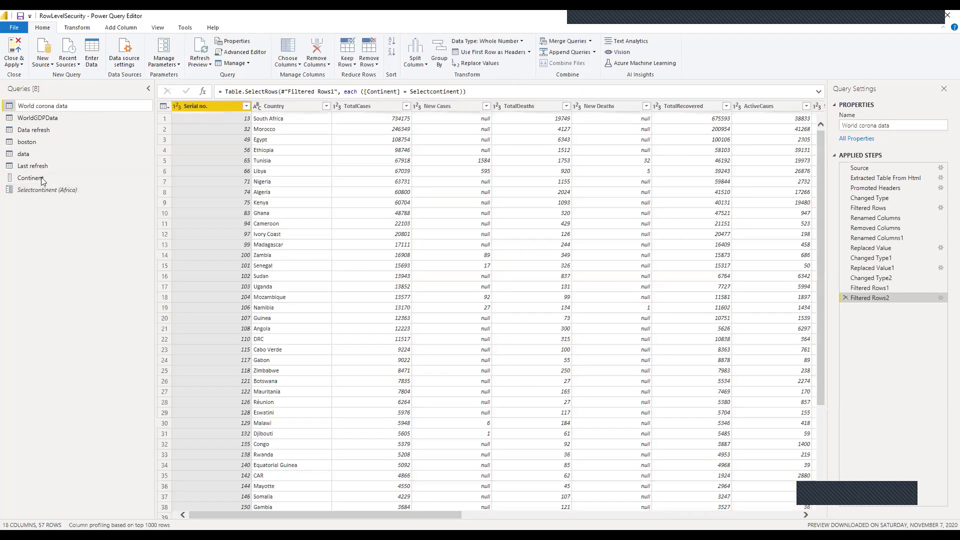
pyautogui.click(42, 179)
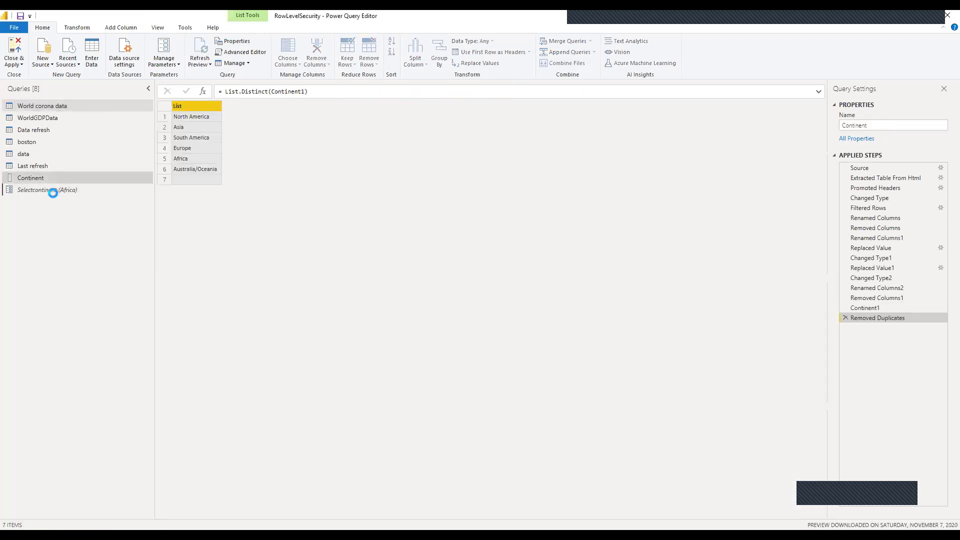
pyautogui.click(52, 191)
pyautogui.click(57, 179)
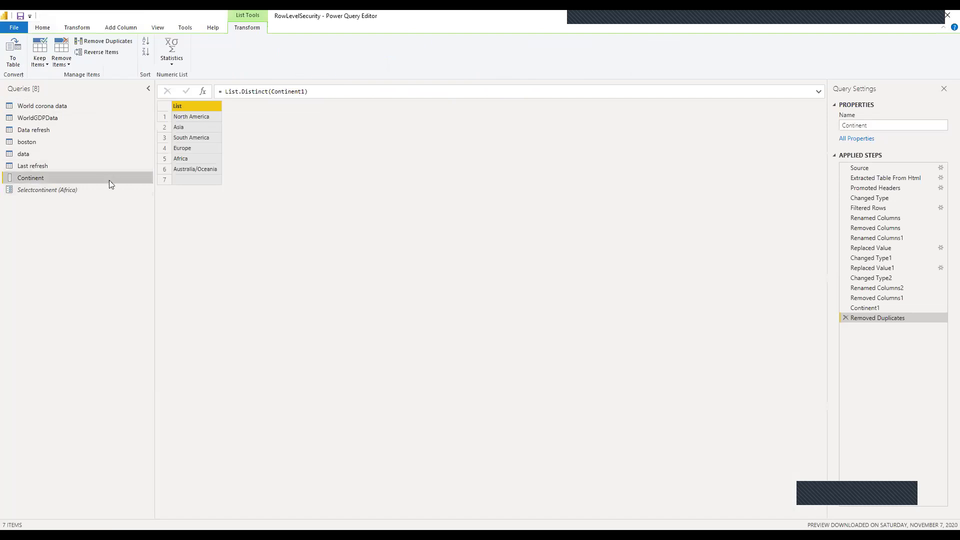
pyautogui.click(71, 190)
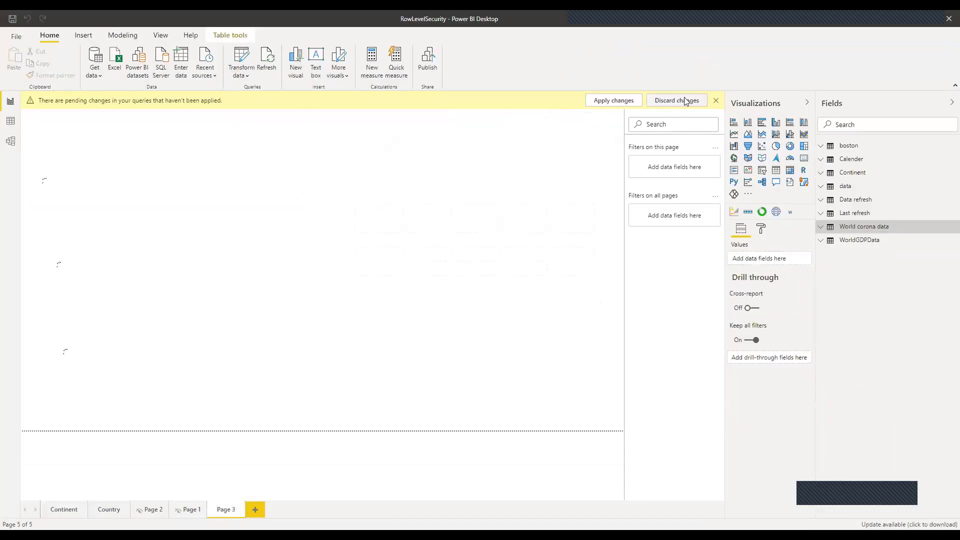
# Discard the pending changes to Selectcontinent and World corona data, and dismiss the pending-changes notice.
pyautogui.click(685, 100)
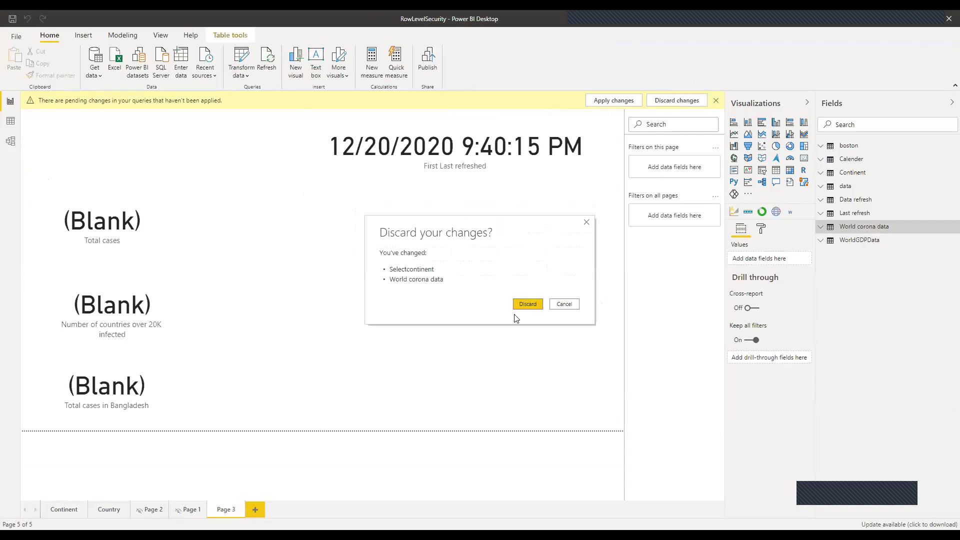
pyautogui.click(527, 304)
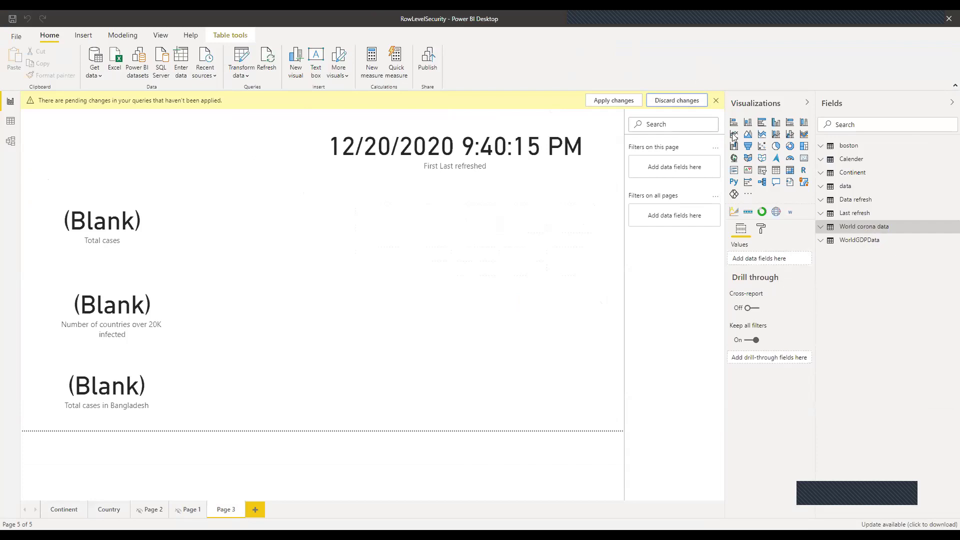
pyautogui.click(718, 102)
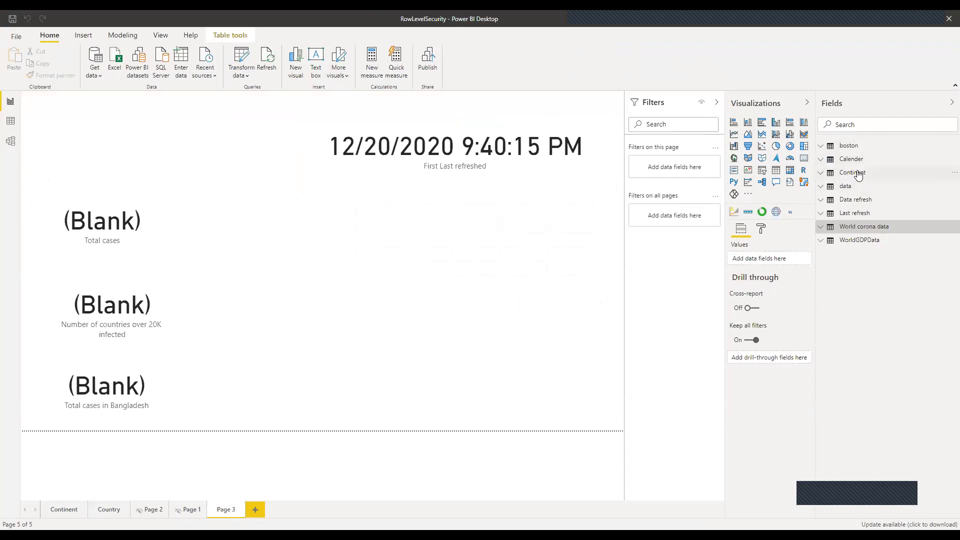
# Add a Key influencers visual to Page 3, placed and enlarged in the empty area beneath the First Last refreshed card.
pyautogui.click(747, 183)
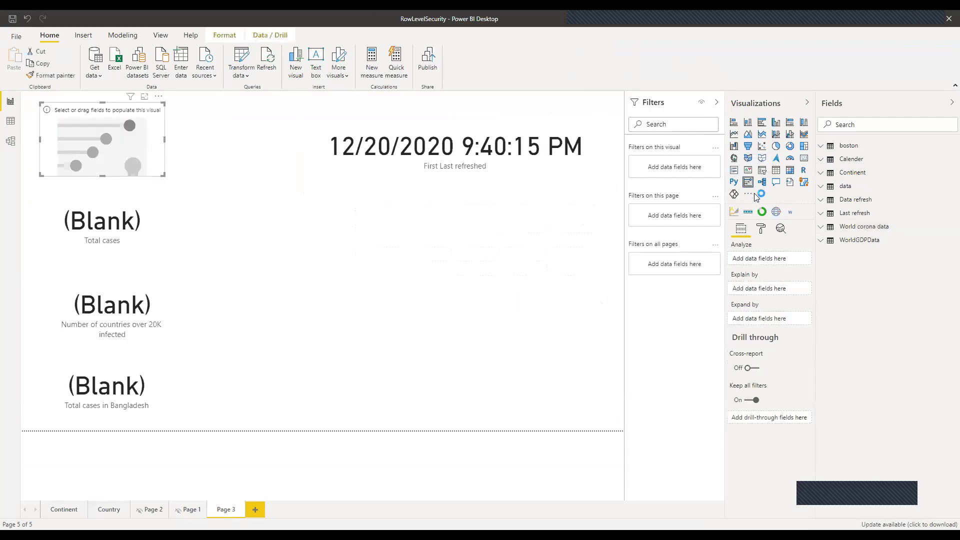
pyautogui.moveTo(159, 98); pyautogui.dragTo(597, 213)
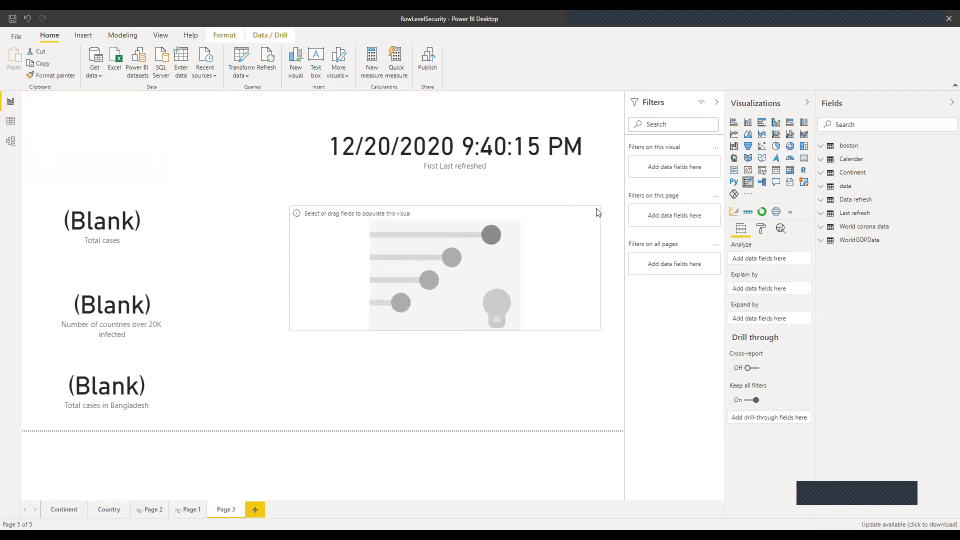
pyautogui.moveTo(291, 331); pyautogui.dragTo(294, 427)
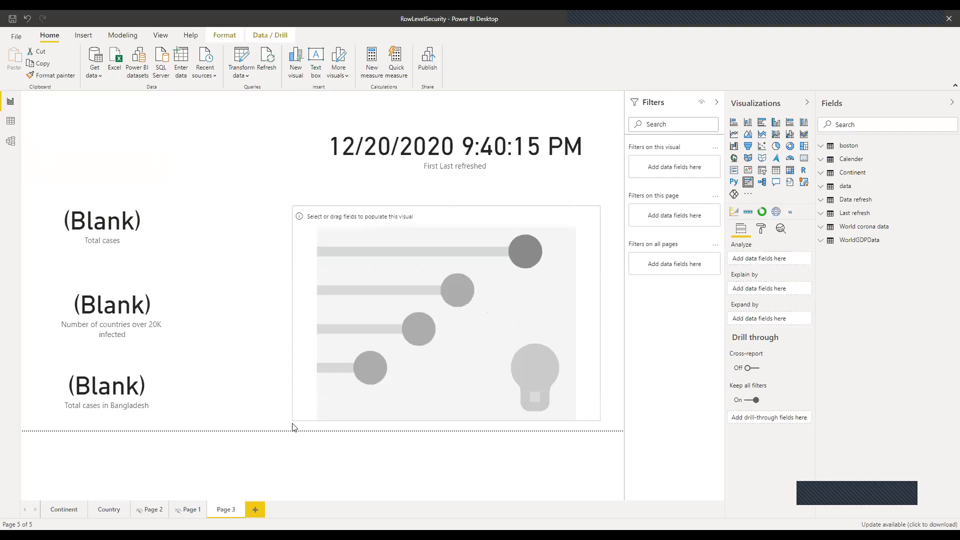
pyautogui.click(470, 276)
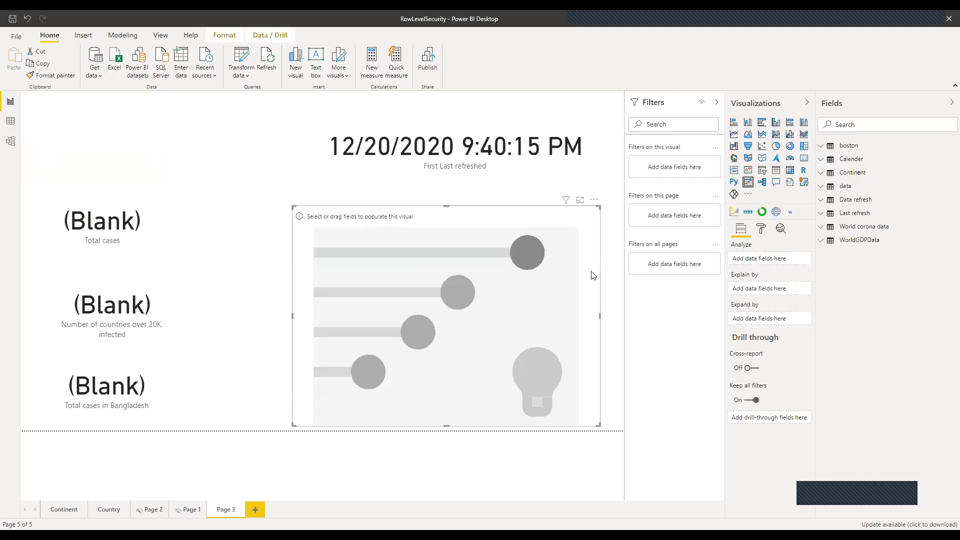
# Set the key influencers visual to analyze CRIM from the boston table, explained by AGE, CHAS, DIS, INDUS, MEDV, NOX and TAX.
pyautogui.click(820, 146)
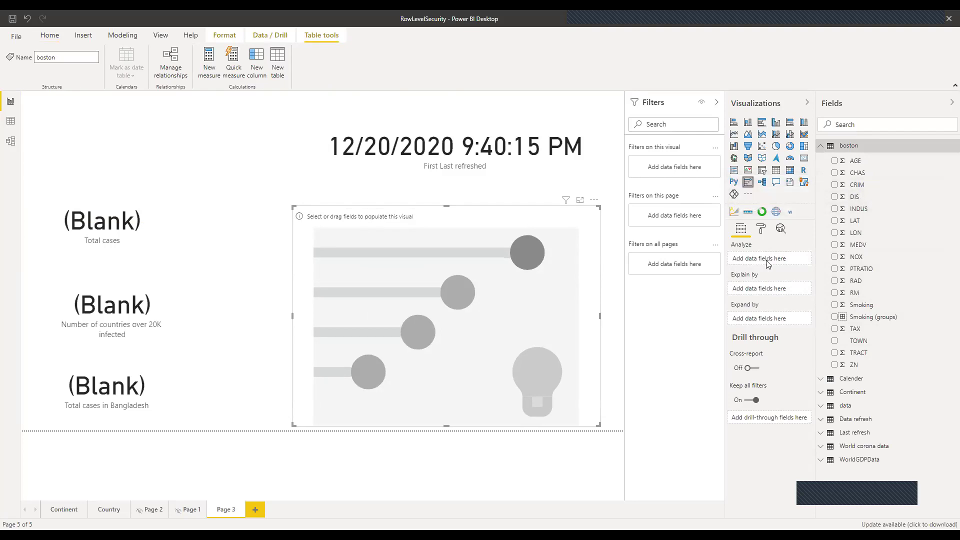
pyautogui.moveTo(867, 189); pyautogui.dragTo(762, 259)
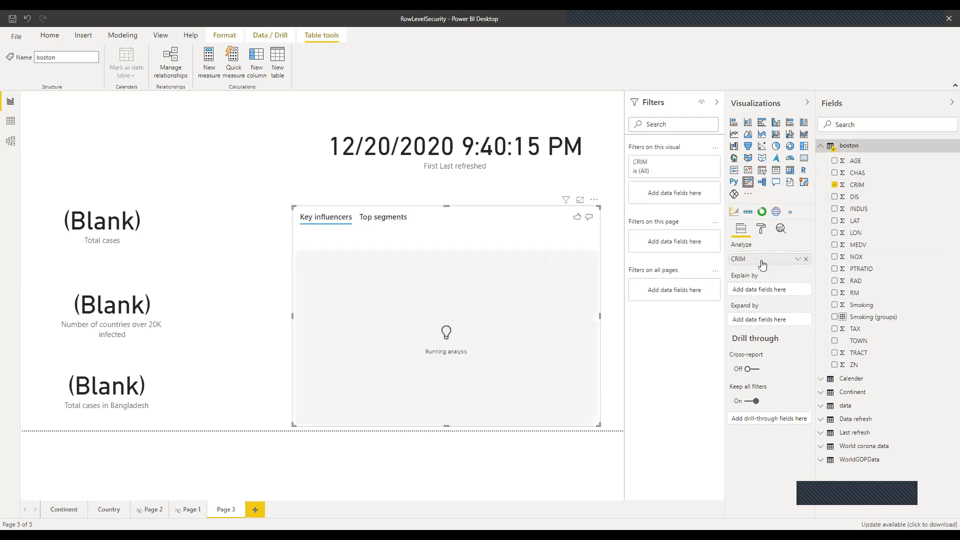
pyautogui.moveTo(860, 165); pyautogui.dragTo(742, 290)
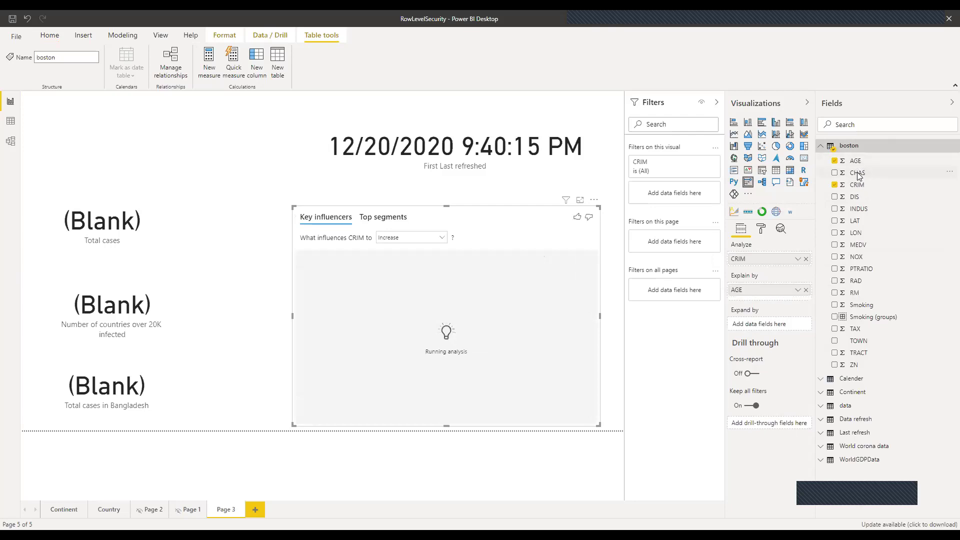
pyautogui.moveTo(858, 175); pyautogui.dragTo(763, 302)
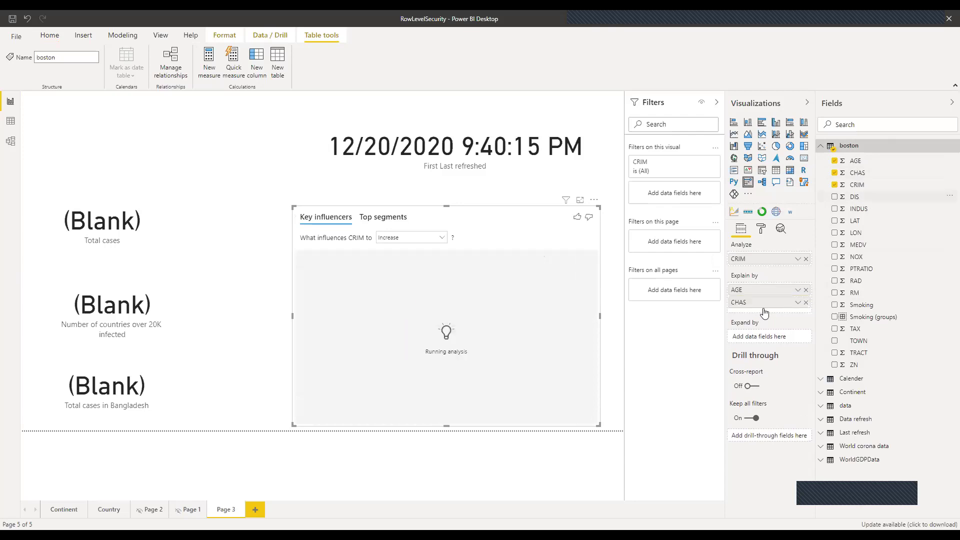
pyautogui.moveTo(854, 196); pyautogui.dragTo(789, 309)
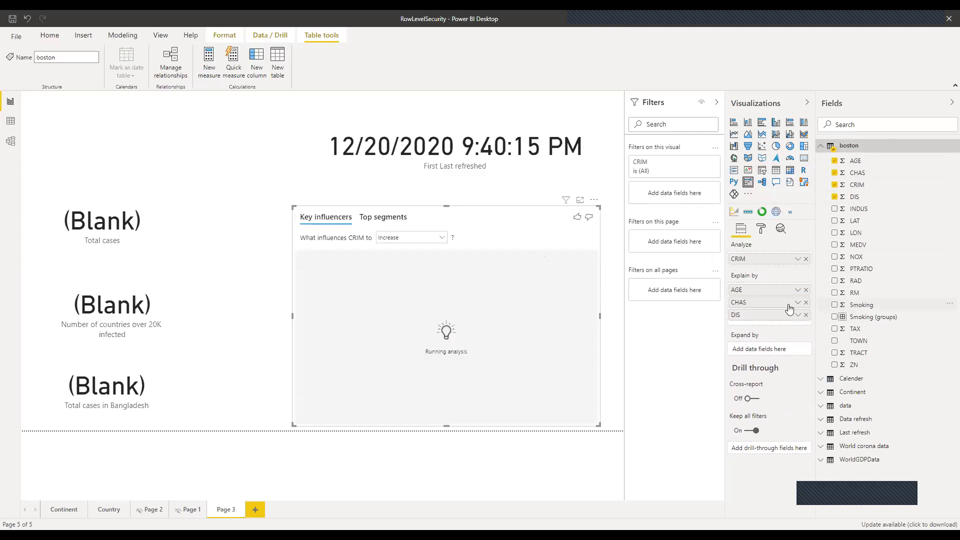
pyautogui.moveTo(858, 208); pyautogui.dragTo(770, 326)
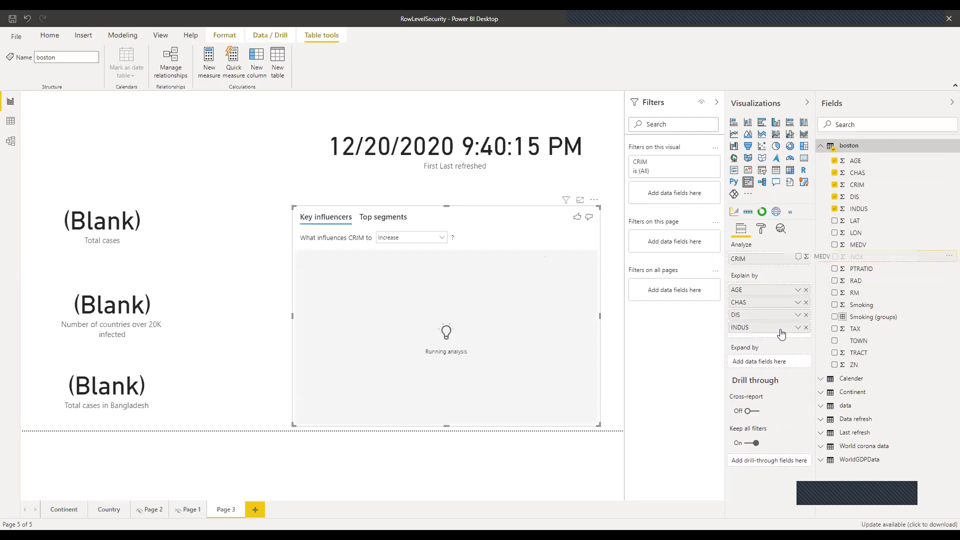
pyautogui.click(858, 246)
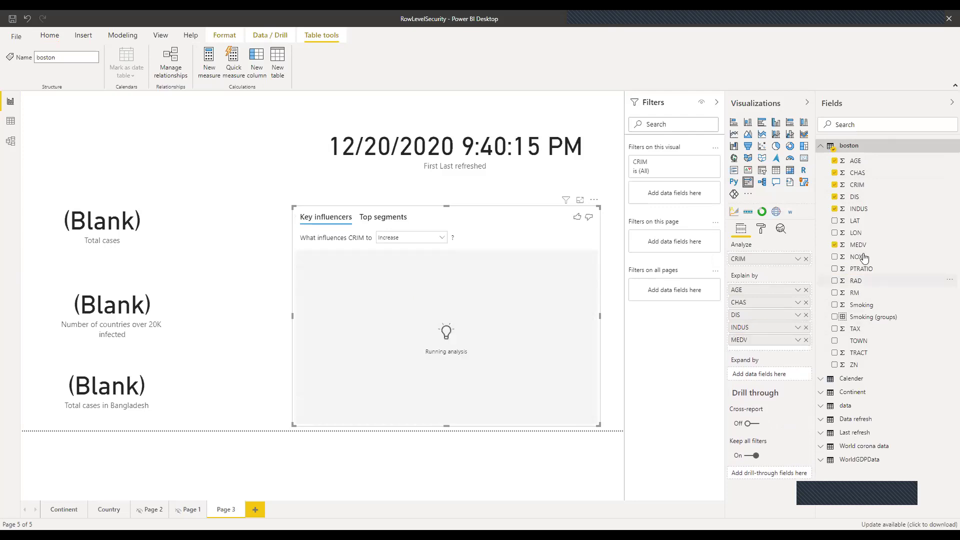
pyautogui.moveTo(837, 295); pyautogui.dragTo(779, 346)
pyautogui.moveTo(849, 269); pyautogui.dragTo(863, 343)
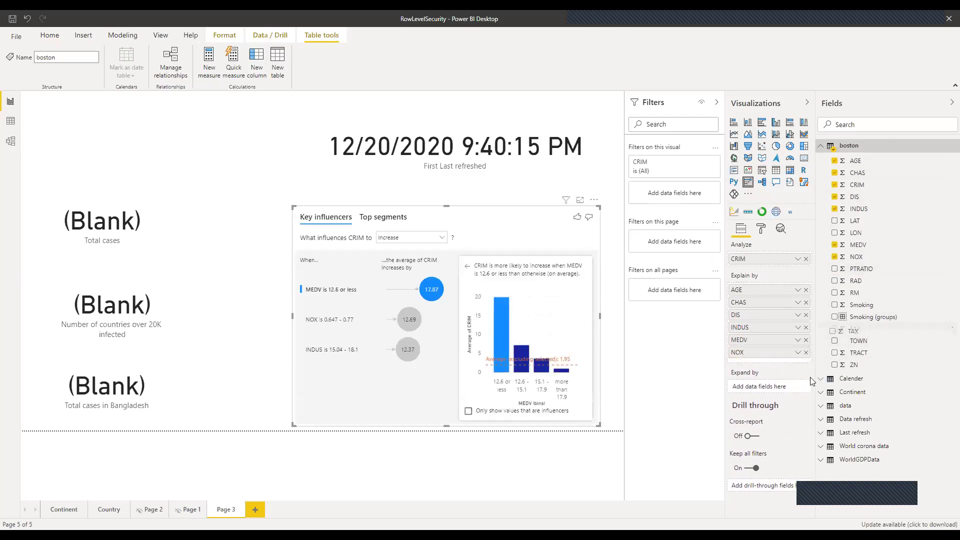
pyautogui.moveTo(764, 362); pyautogui.dragTo(765, 363)
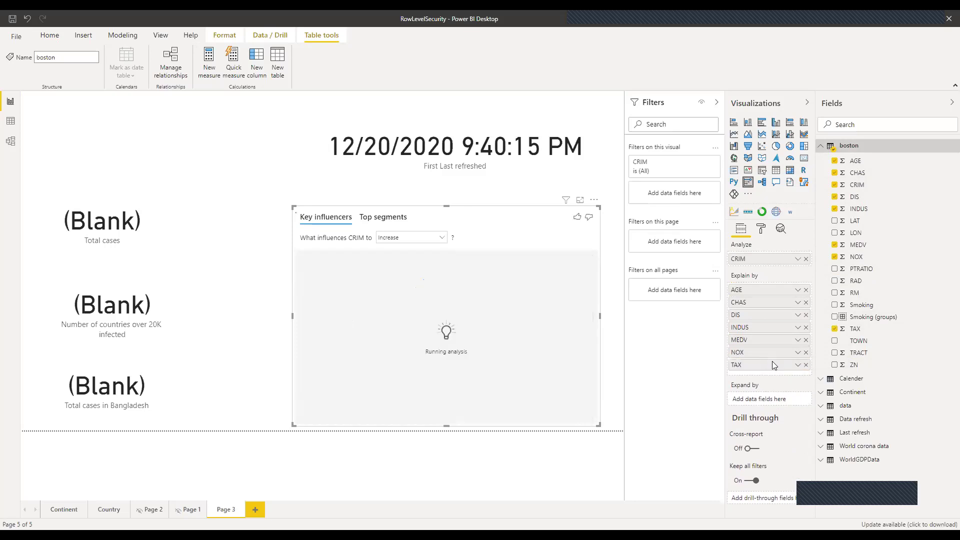
# Enlarge the key influencers visual up to the page's upper-left corner and leave it selected.
pyautogui.moveTo(294, 207); pyautogui.dragTo(28, 68)
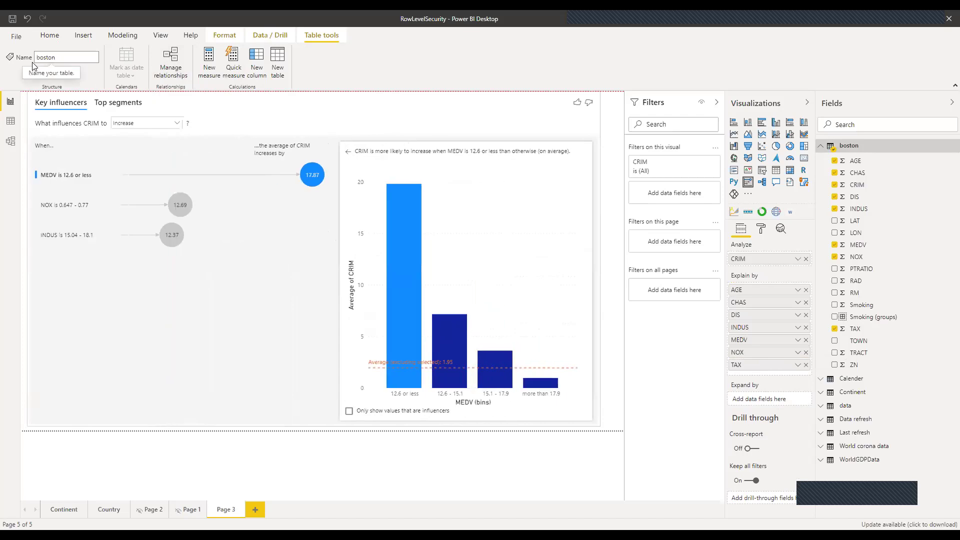
pyautogui.click(271, 453)
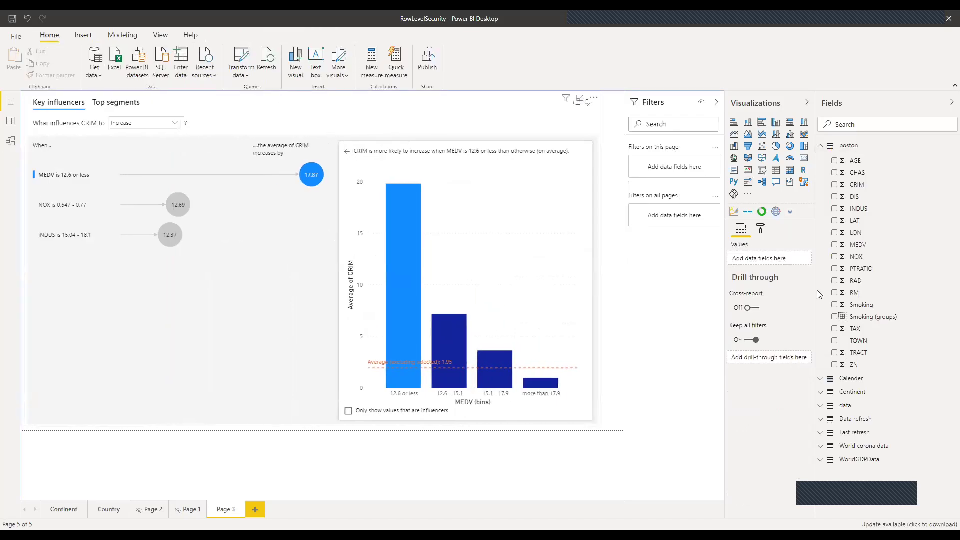
pyautogui.click(255, 312)
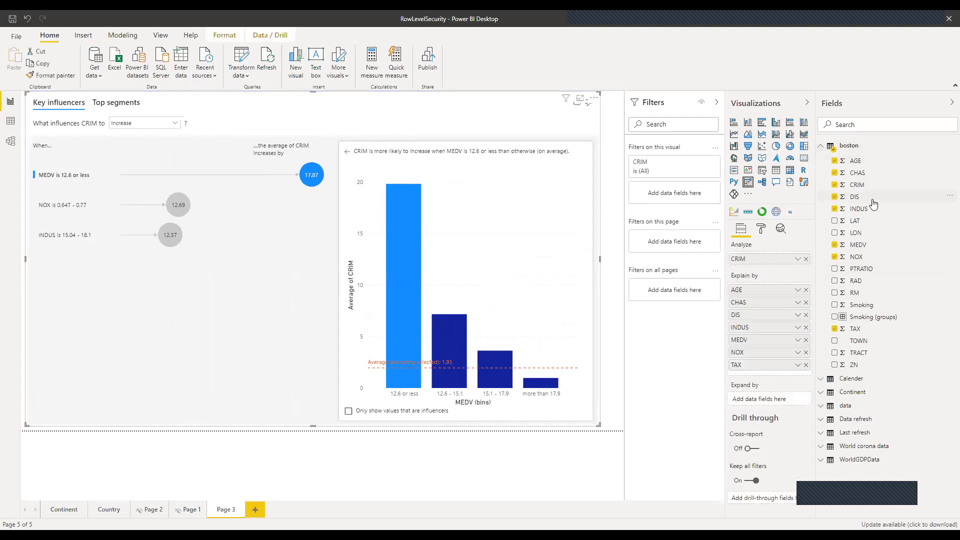
# Add PTRATIO, RAD, RM and ZN from the boston table as further explanatory fields of the key influencers visual.
pyautogui.moveTo(876, 270); pyautogui.dragTo(762, 335)
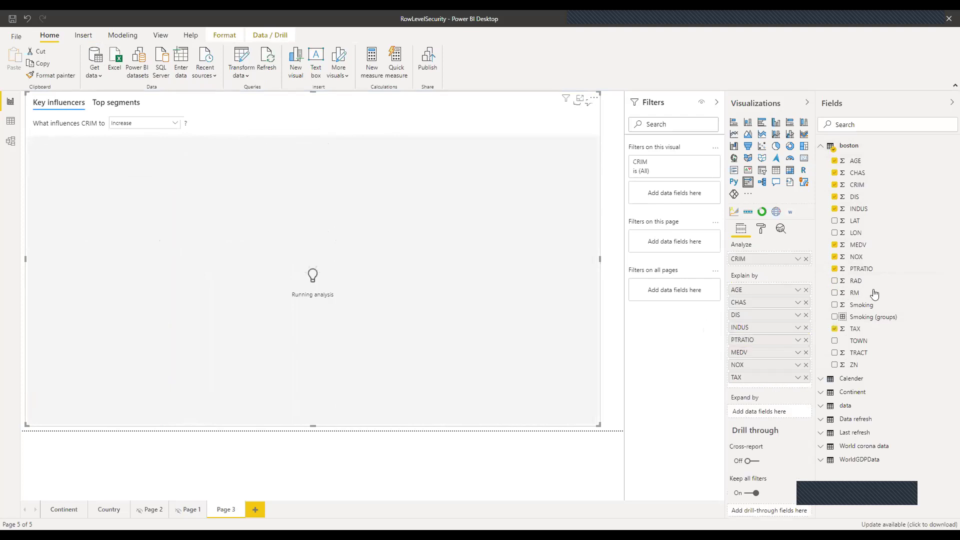
pyautogui.moveTo(864, 284); pyautogui.dragTo(766, 350)
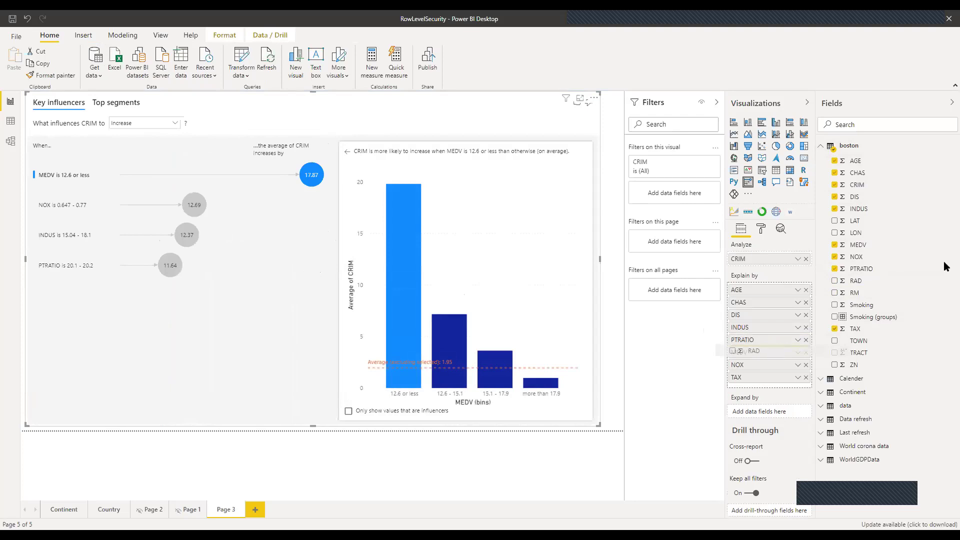
pyautogui.moveTo(857, 295); pyautogui.dragTo(753, 350)
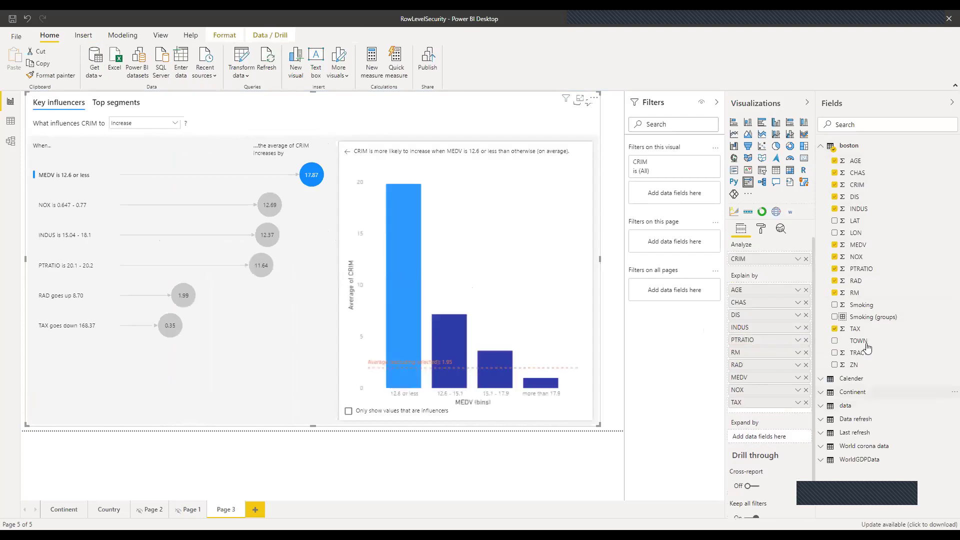
pyautogui.moveTo(858, 353); pyautogui.dragTo(758, 403)
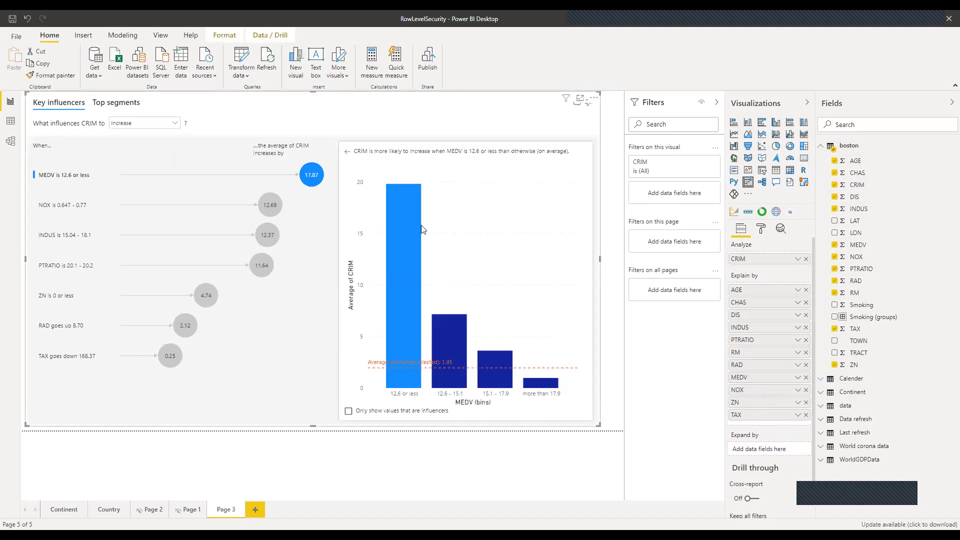
# Check the increase/decrease choices for CRIM, and examine the MEDV influencer and the details of its chart bars.
pyautogui.click(140, 124)
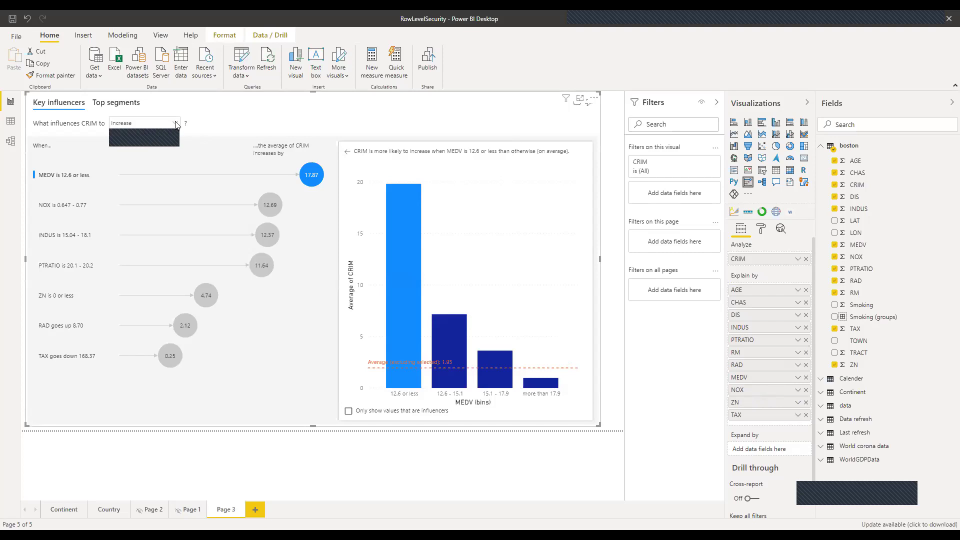
pyautogui.click(139, 123)
pyautogui.click(165, 121)
pyautogui.click(215, 131)
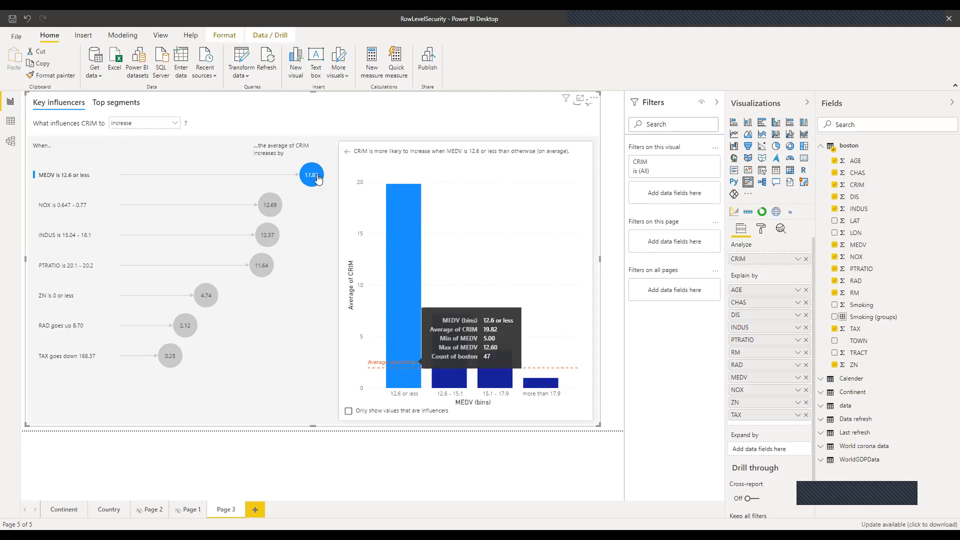
pyautogui.moveTo(318, 179)
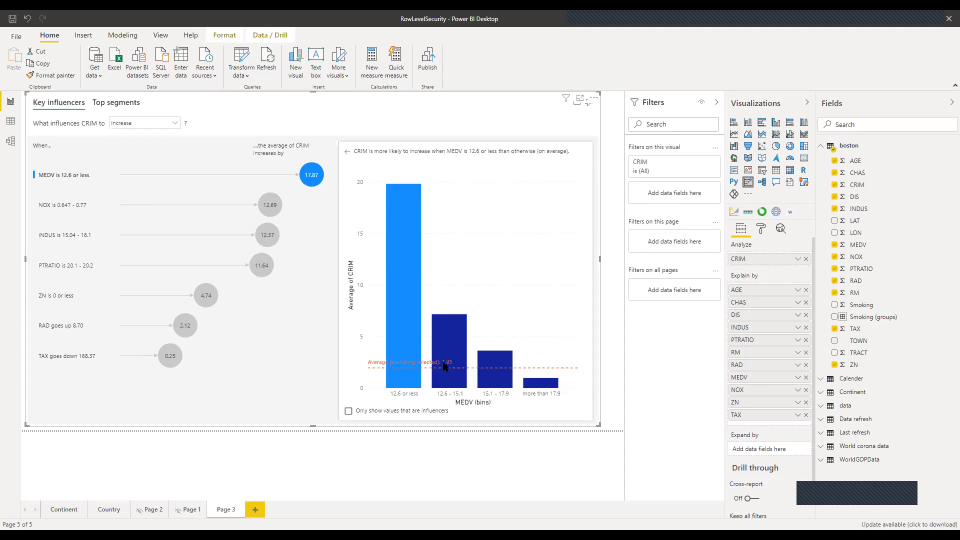
pyautogui.moveTo(457, 365)
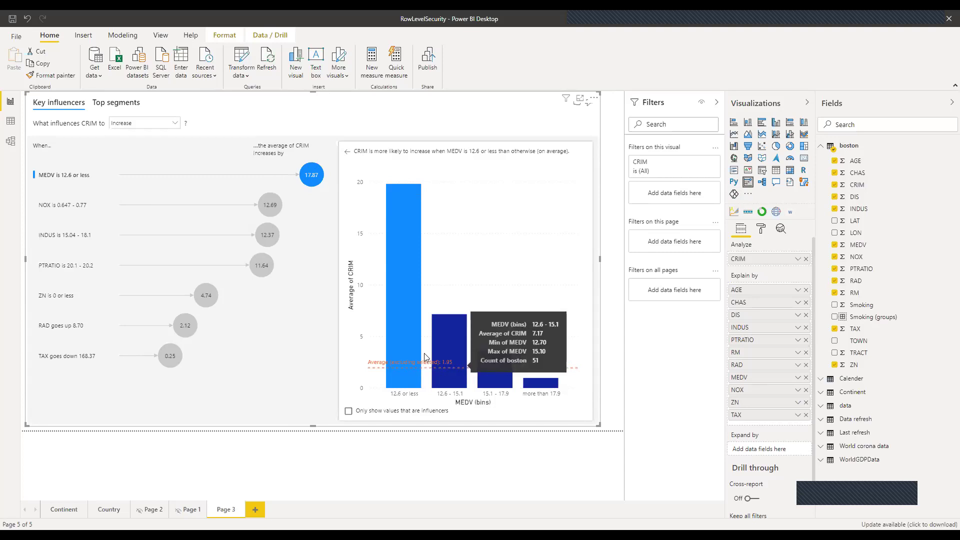
pyautogui.moveTo(404, 305)
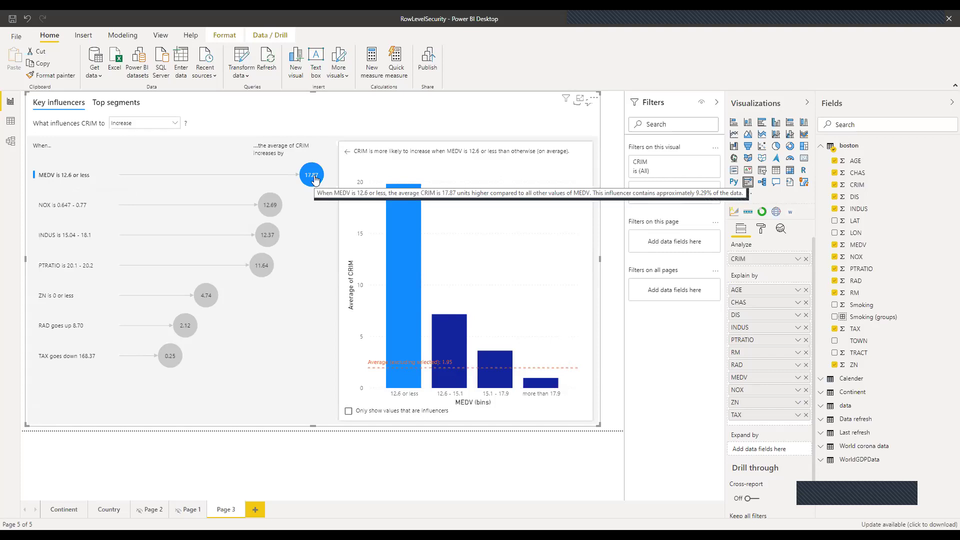
pyautogui.moveTo(407, 231)
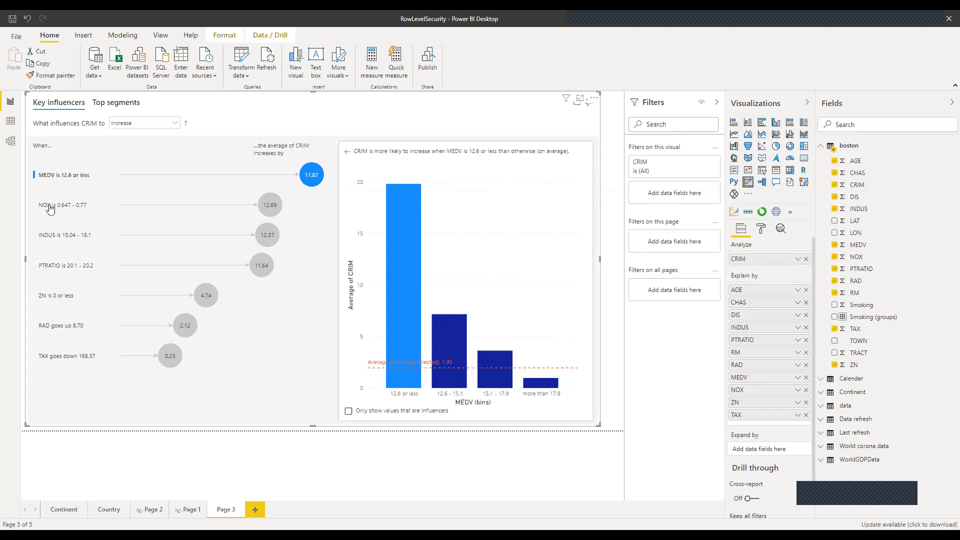
# Examine the charts of the NOX, INDUS, PTRATIO, ZN and RAD influencers one after another.
pyautogui.click(268, 207)
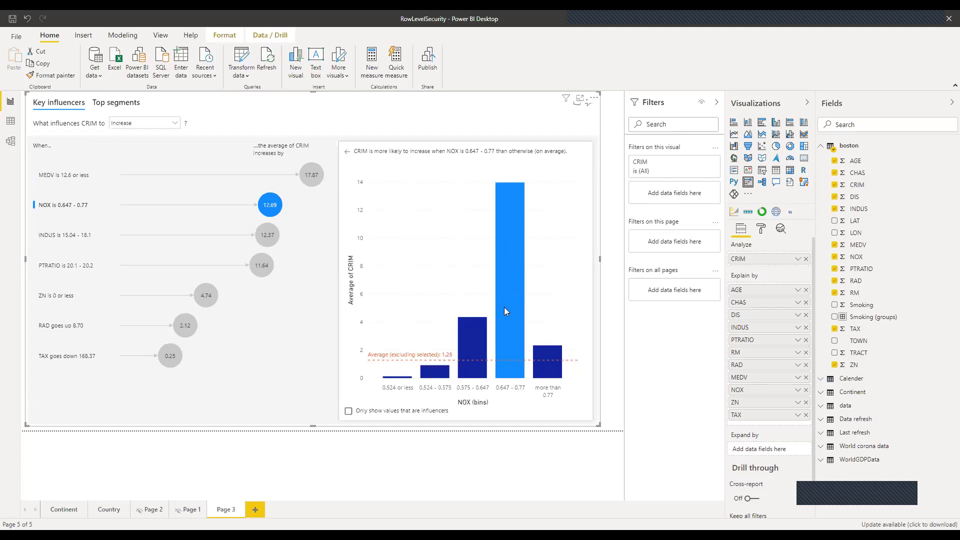
pyautogui.moveTo(511, 350)
pyautogui.click(269, 237)
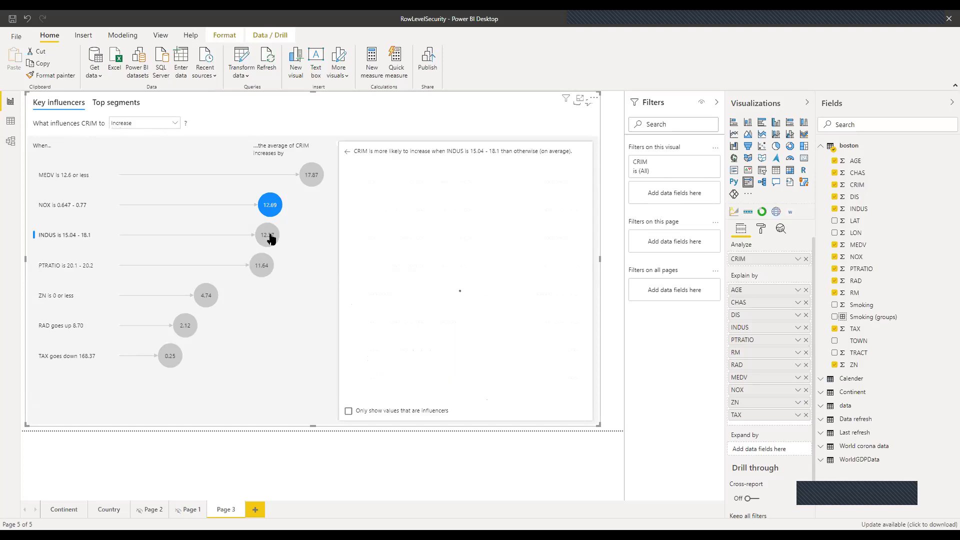
pyautogui.click(264, 269)
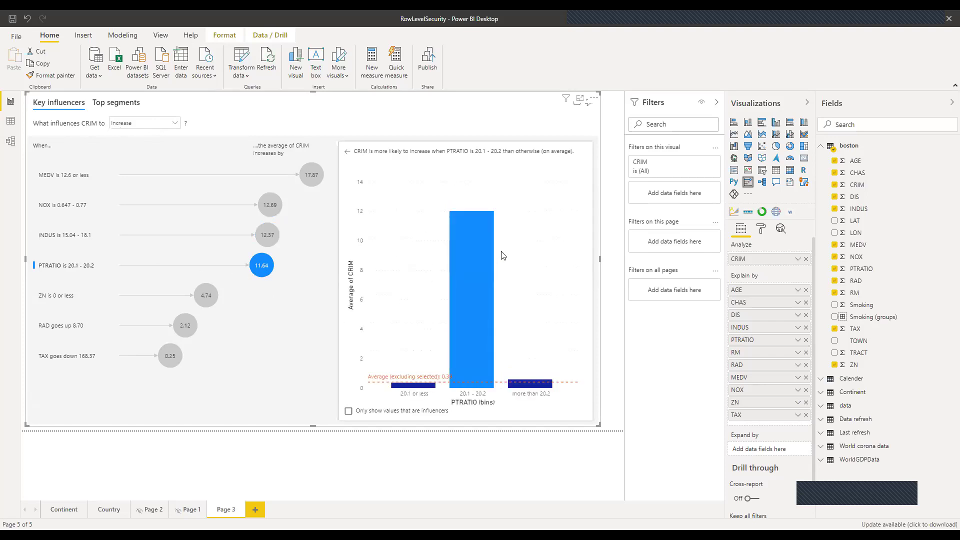
pyautogui.click(202, 302)
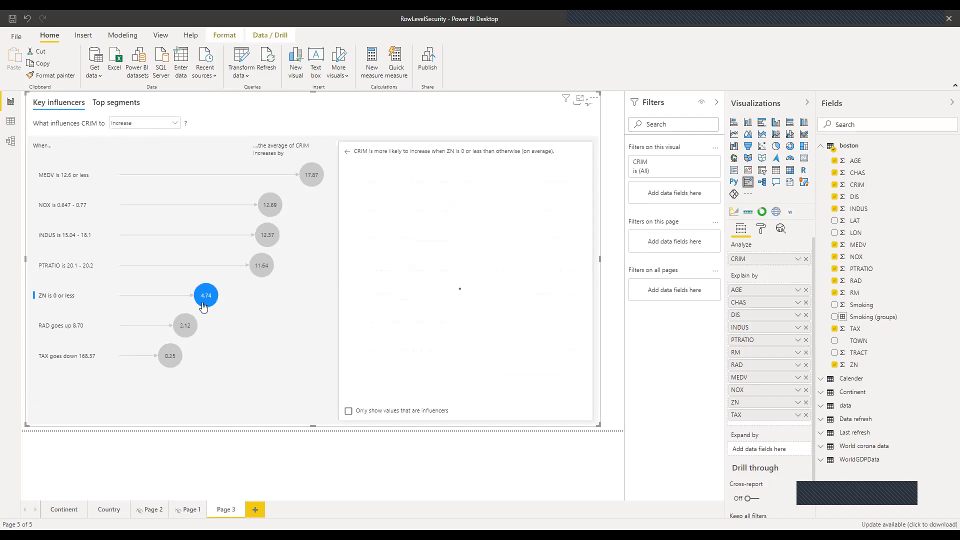
pyautogui.click(183, 330)
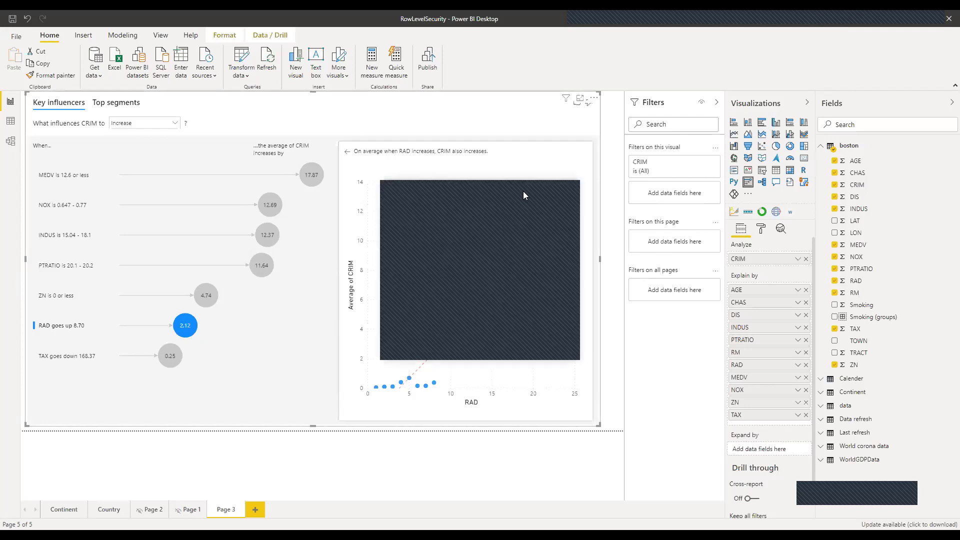
pyautogui.moveTo(191, 327)
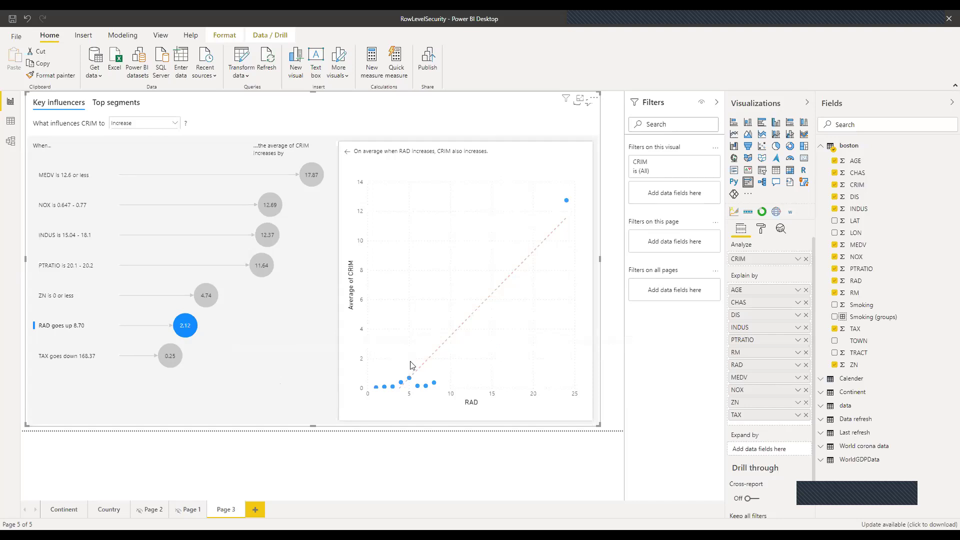
# Examine the details of segments 1 and 2 among the top segments for high CRIM, and return to the key influencers.
pyautogui.click(113, 104)
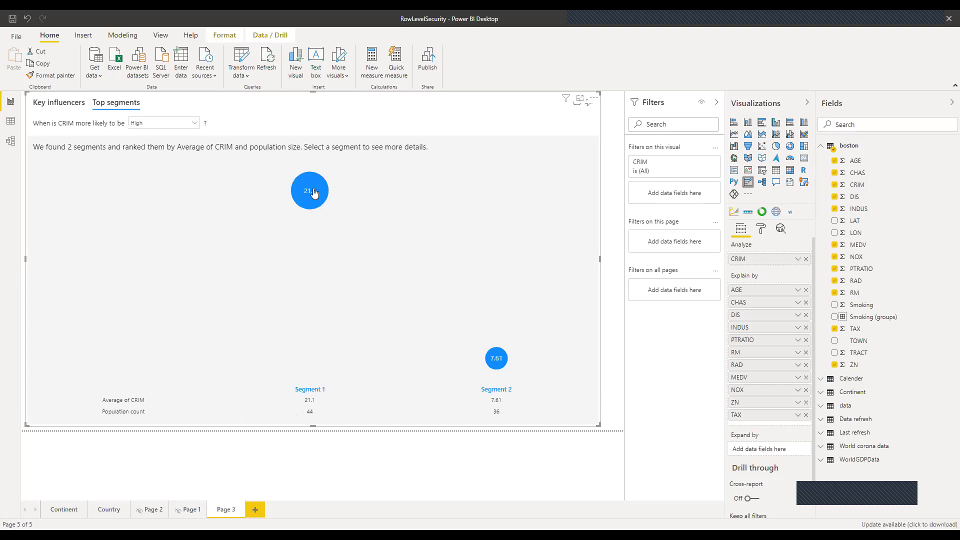
pyautogui.moveTo(306, 194)
pyautogui.click(315, 188)
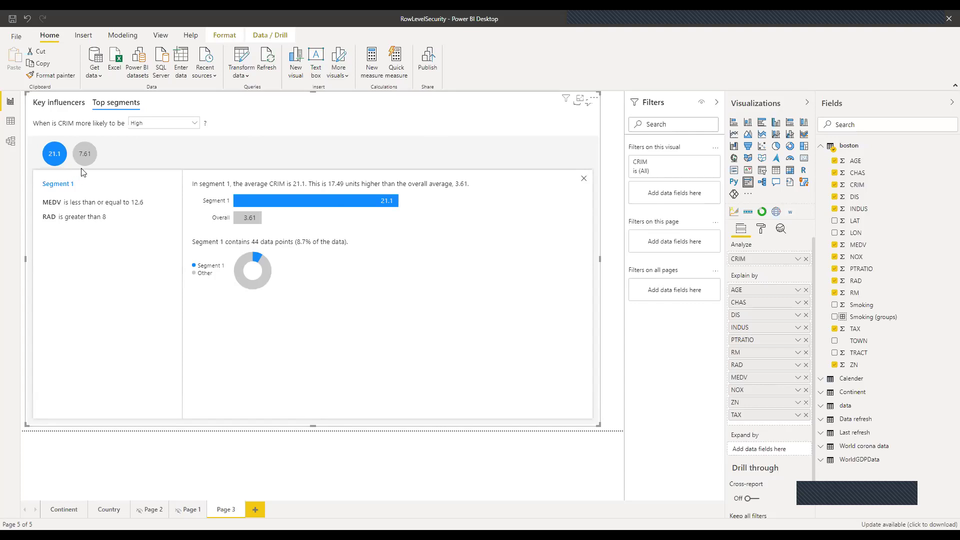
pyautogui.click(84, 155)
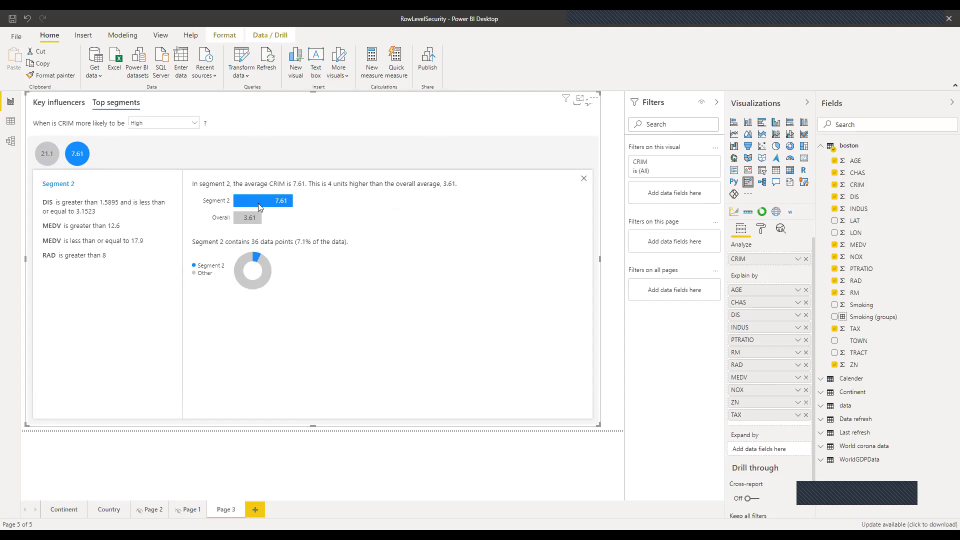
pyautogui.click(47, 155)
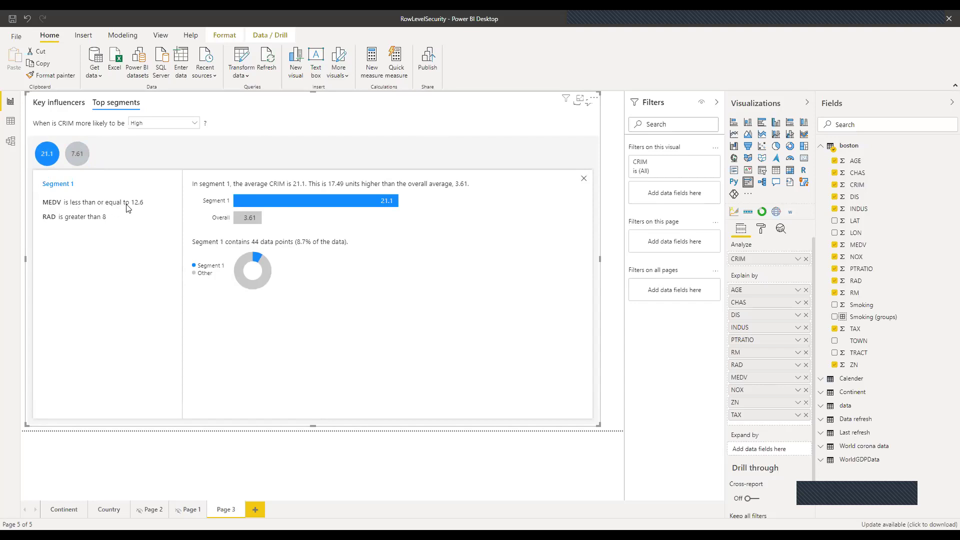
pyautogui.click(585, 179)
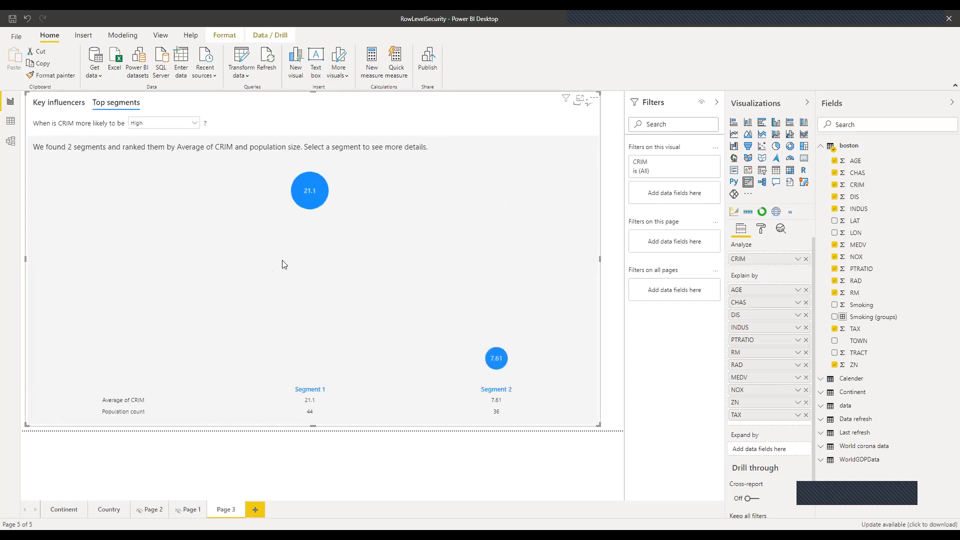
pyautogui.click(67, 103)
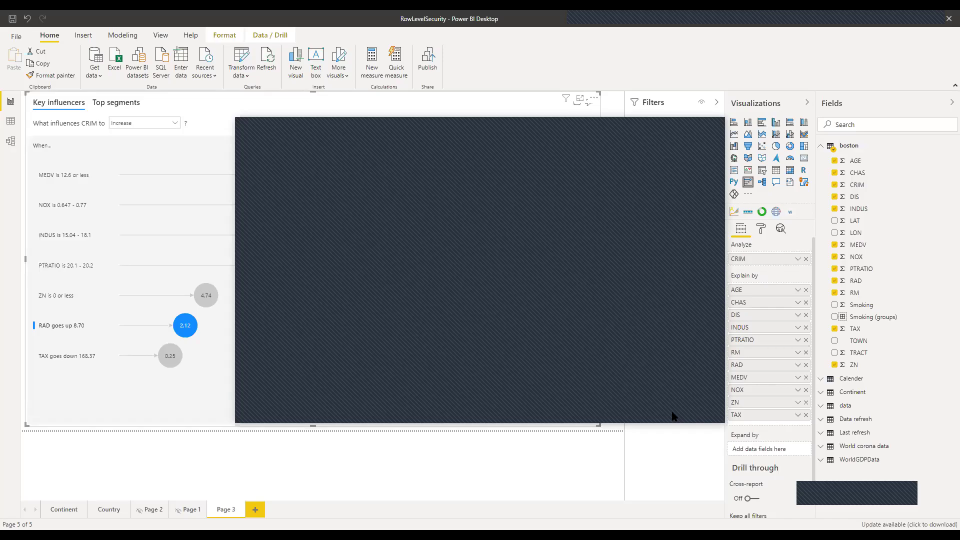
# Consult the Day 10 Topics slide in PowerPoint, with a return to Power BI Desktop to view the MEDV influencer.
pyautogui.click(908, 12)
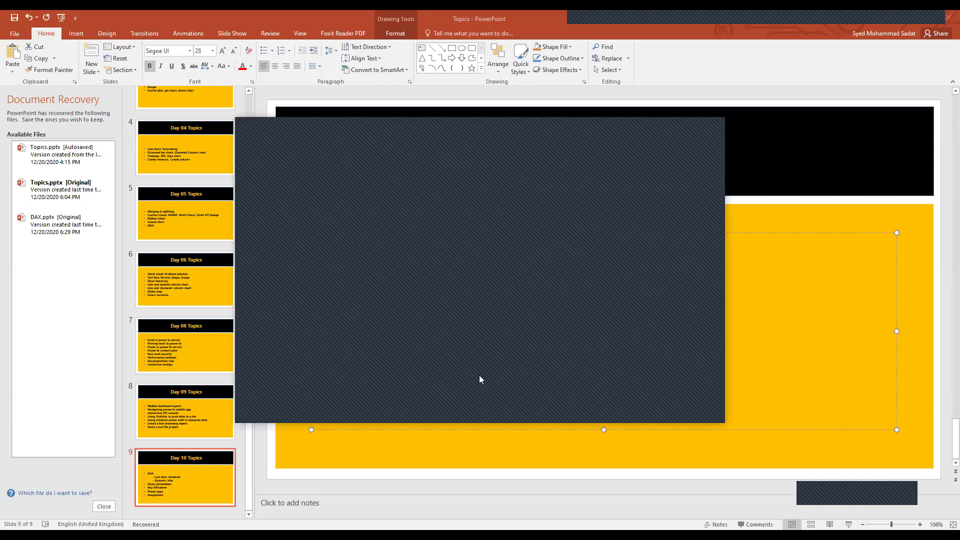
pyautogui.hotkey('alt', 'Tab')
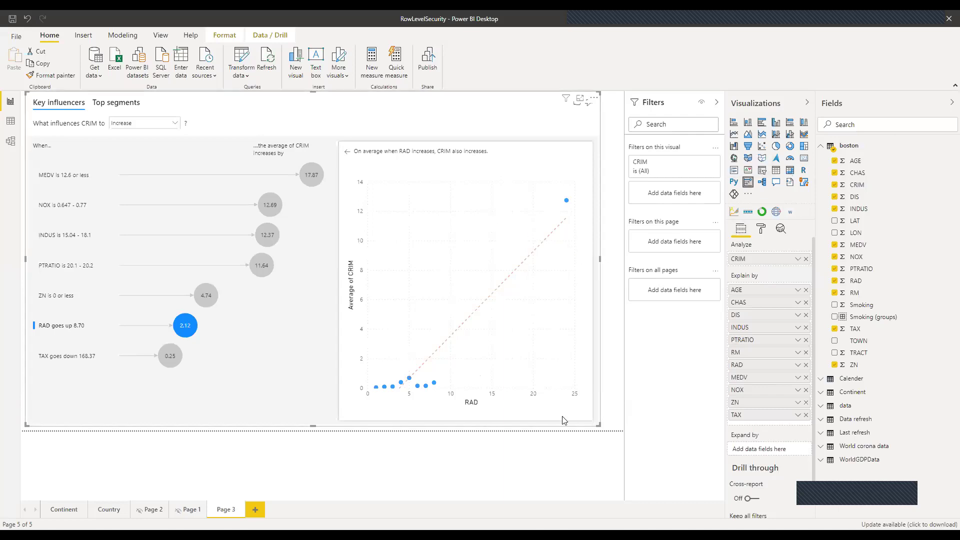
pyautogui.click(504, 442)
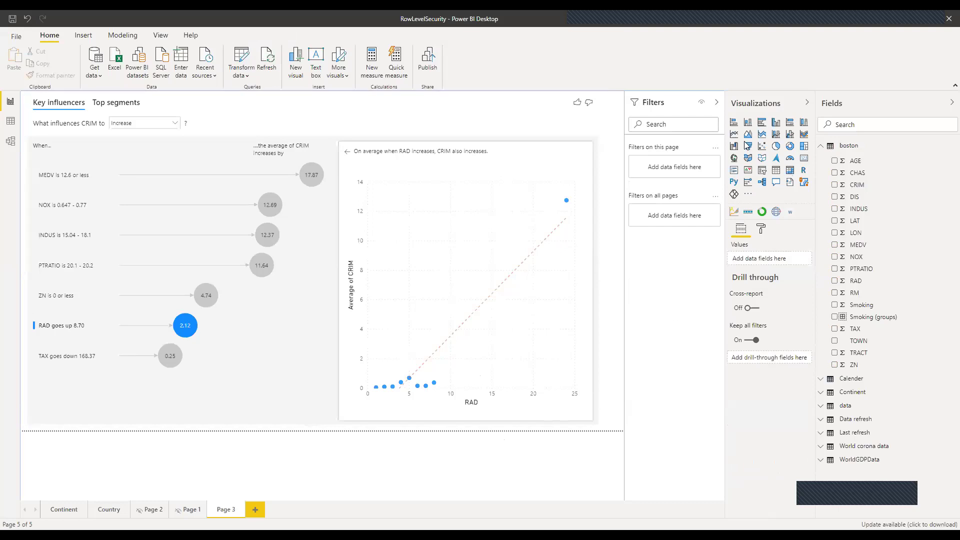
pyautogui.click(320, 177)
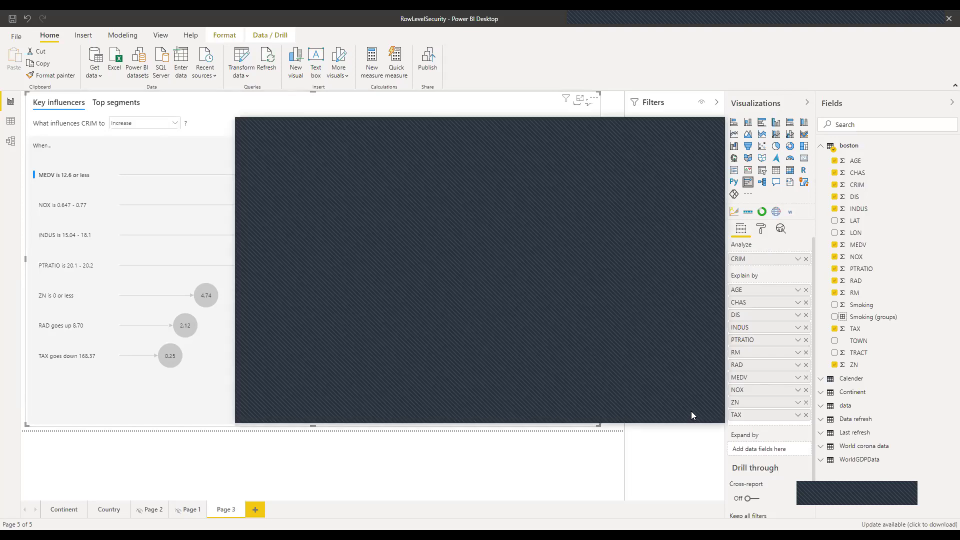
pyautogui.hotkey('alt', 'Tab')
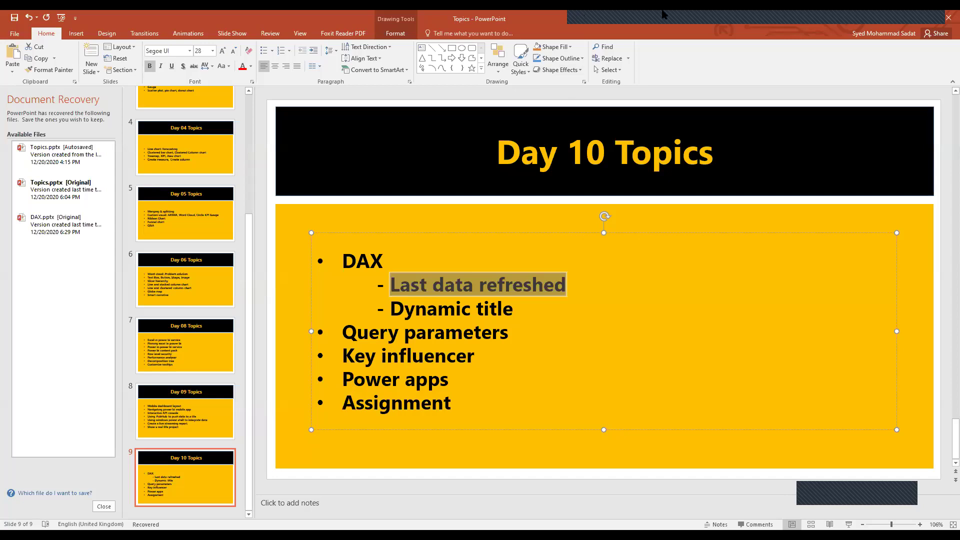
pyautogui.click(727, 48)
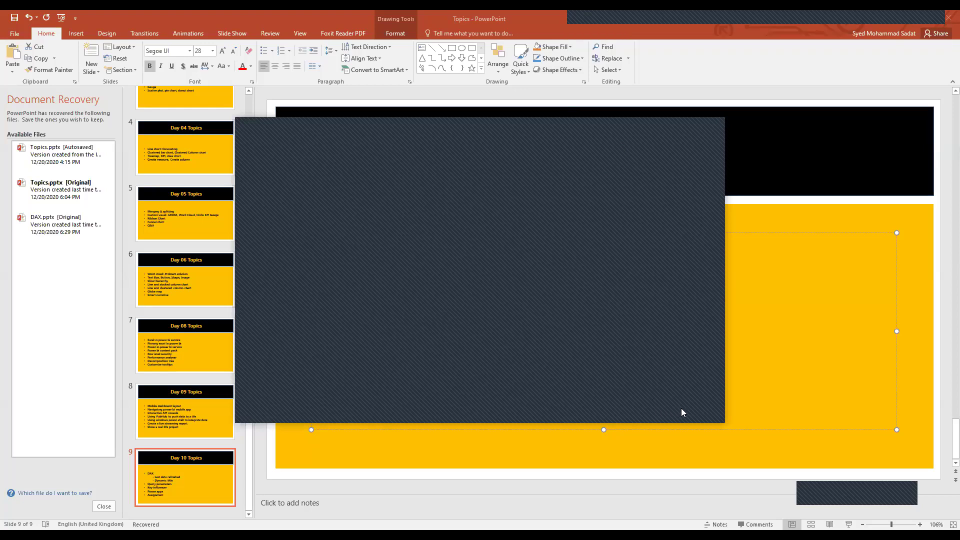
# Switch to Chrome and copy the web address of the YouTube video "Populate a Power BI parameter list using a query".
pyautogui.hotkey('alt', 'Tab')
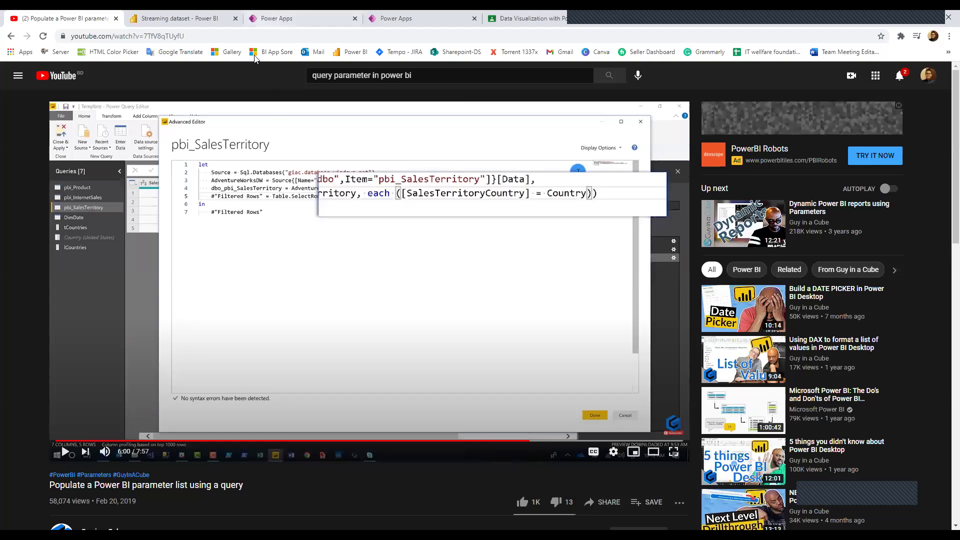
pyautogui.click(194, 36)
pyautogui.hotkey('ctrl', 'c')
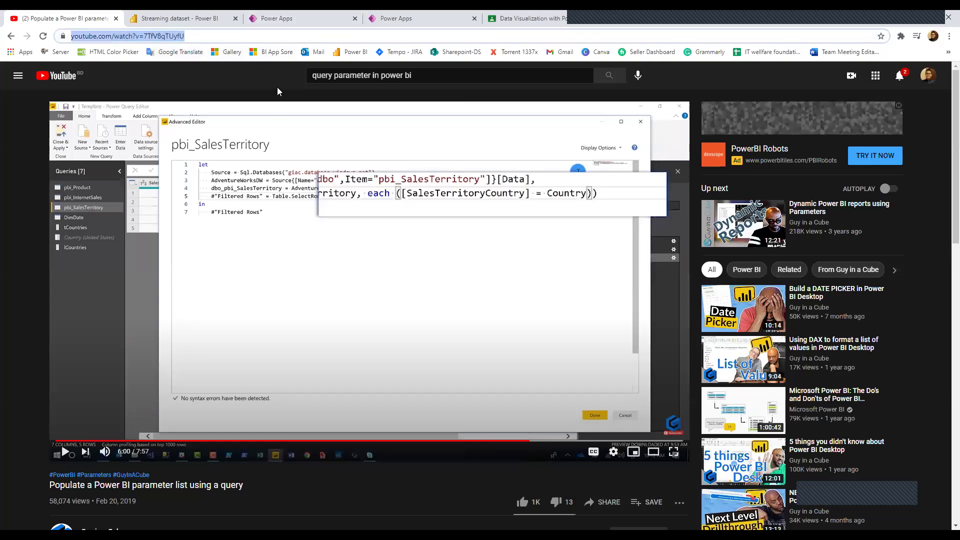
# Post the announcement "Query Parameter Tutotial:" followed by the copied video link to the Data Visualization with Power BI class in Google Classroom.
pyautogui.click(519, 15)
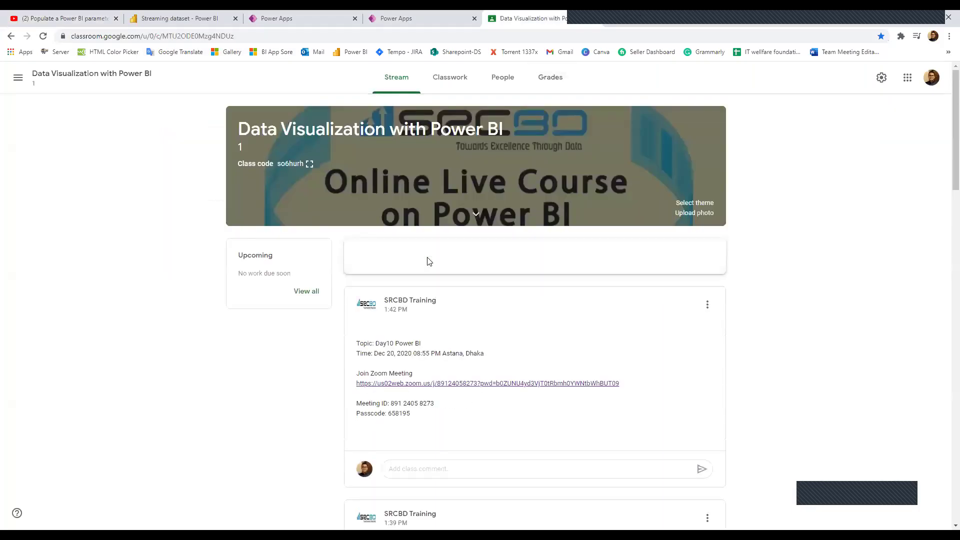
pyautogui.click(429, 260)
pyautogui.write('Query Parameter Tutotial')
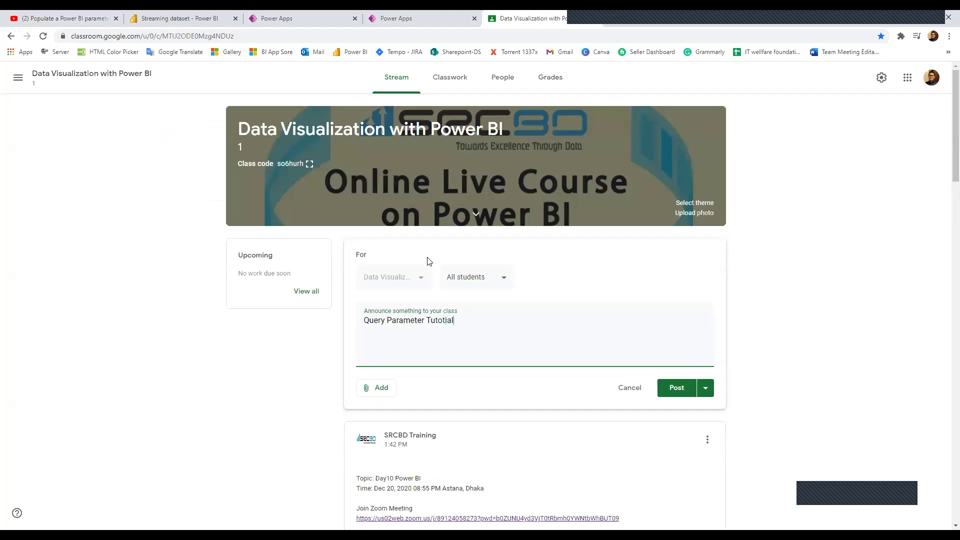
pyautogui.write(':')
pyautogui.hotkey('ctrl', 'v')
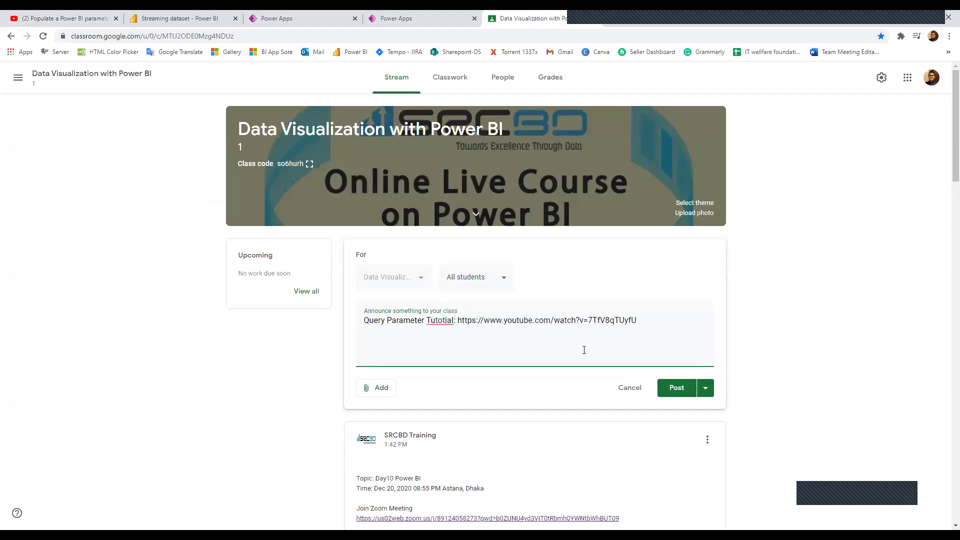
pyautogui.click(679, 388)
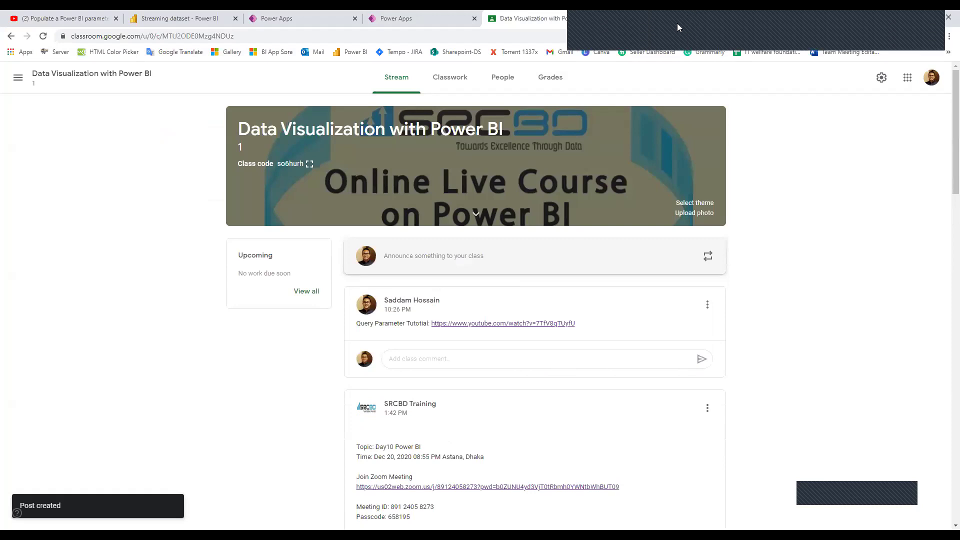
# In the Streaming dataset report's embedded app, add a record with Title "Title 2", OrderId 122, Country Mexico and Amount 120.
pyautogui.hotkey('ctrl', '2')
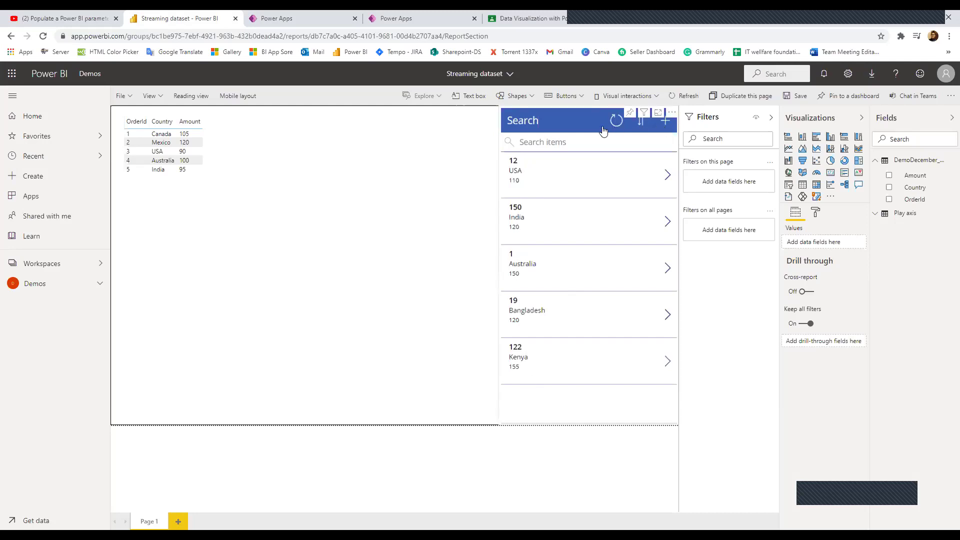
pyautogui.click(666, 125)
pyautogui.click(540, 162)
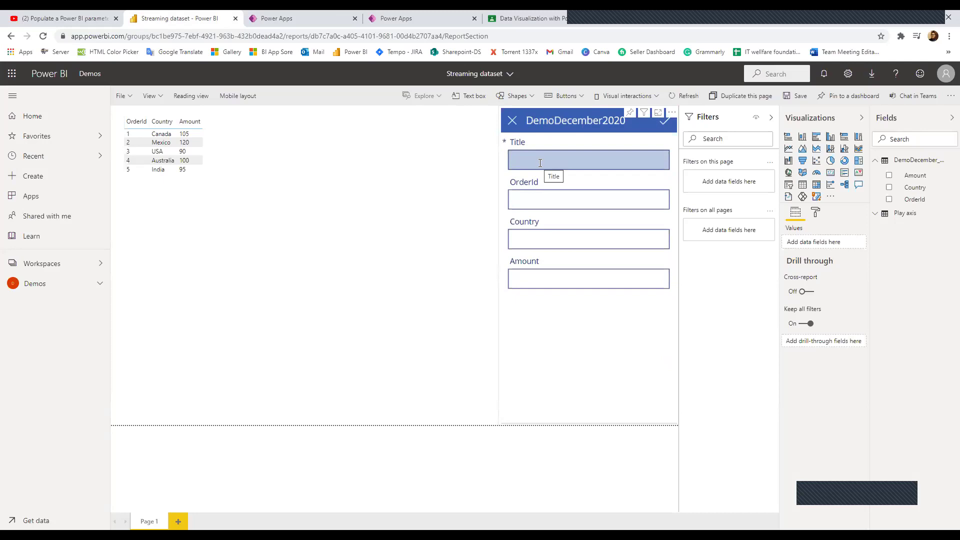
pyautogui.click(540, 161)
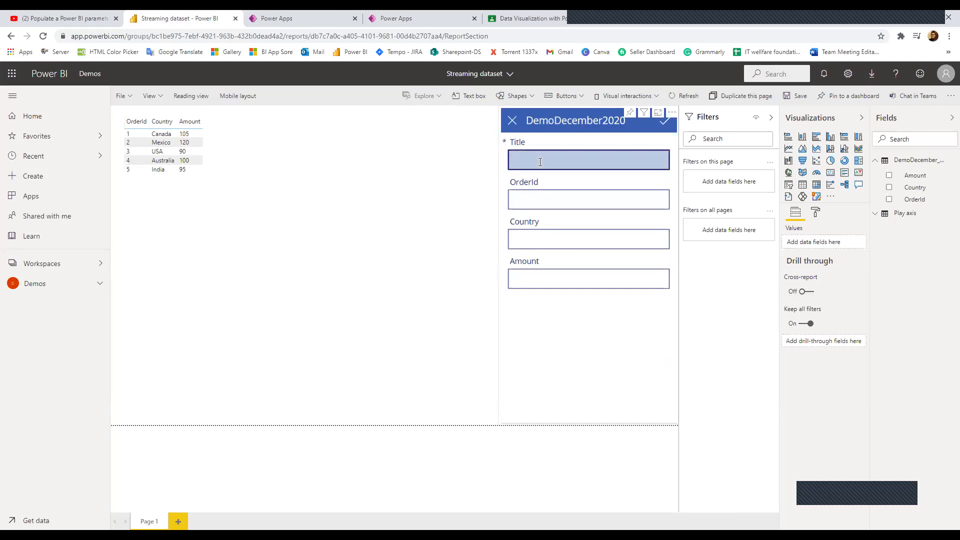
pyautogui.write('Title 2')
pyautogui.press('Tab')
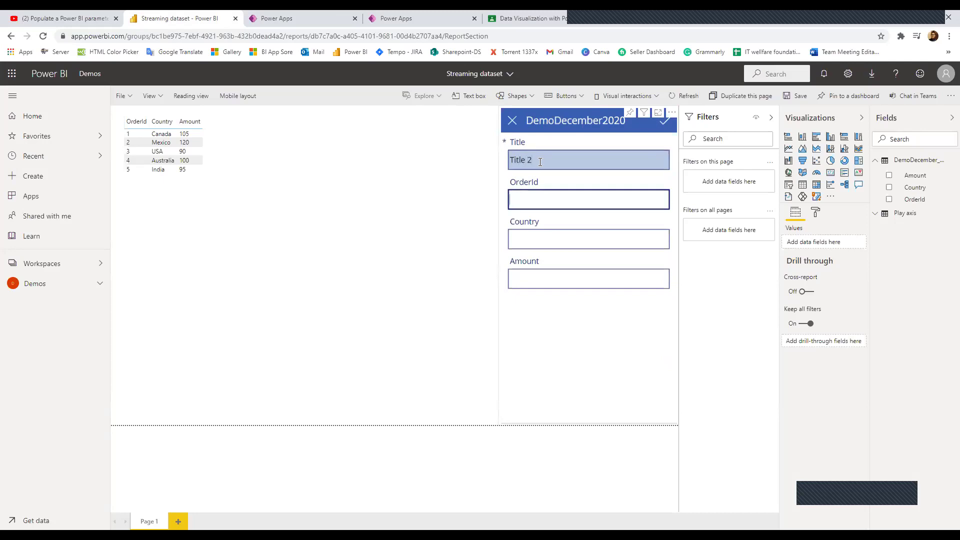
pyautogui.write('122')
pyautogui.press('Tab')
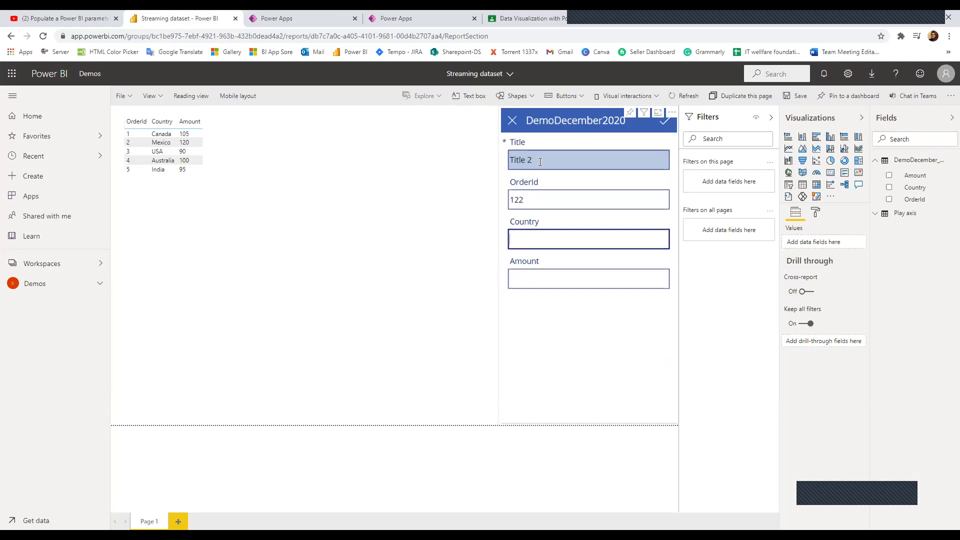
pyautogui.write('Mexico')
pyautogui.press('Tab')
pyautogui.write('120')
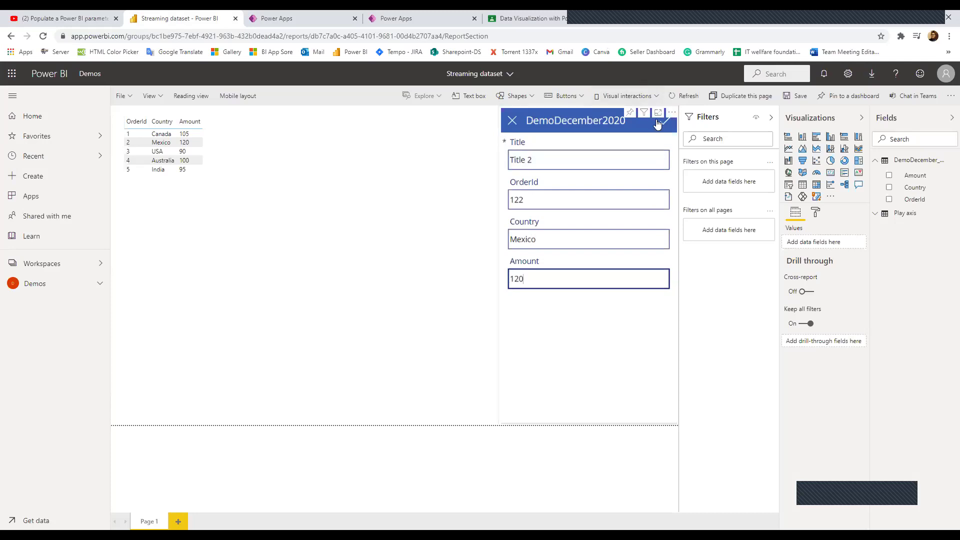
pyautogui.click(663, 125)
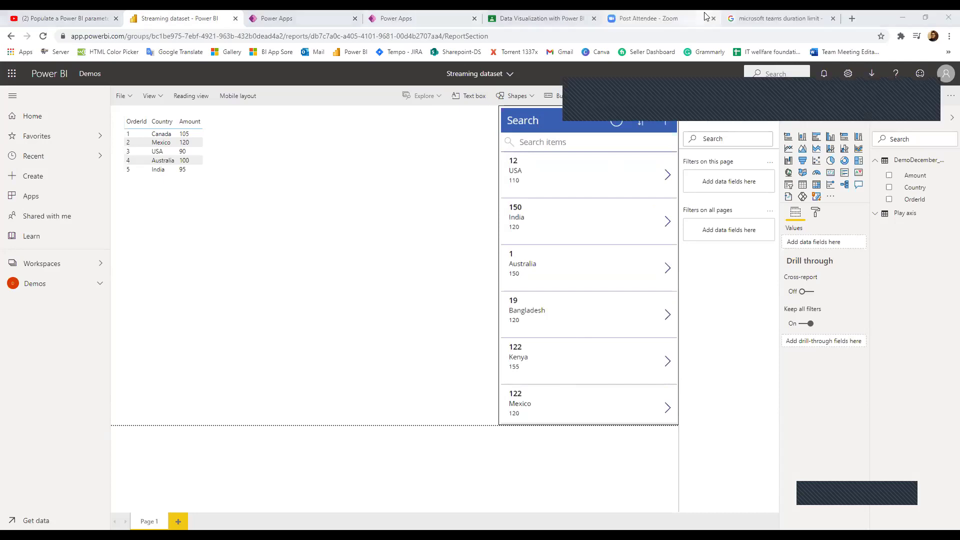
# Open the DemoDecember2020 list of the Data Science SharePoint site in a new browser tab to check the added record.
pyautogui.click(851, 19)
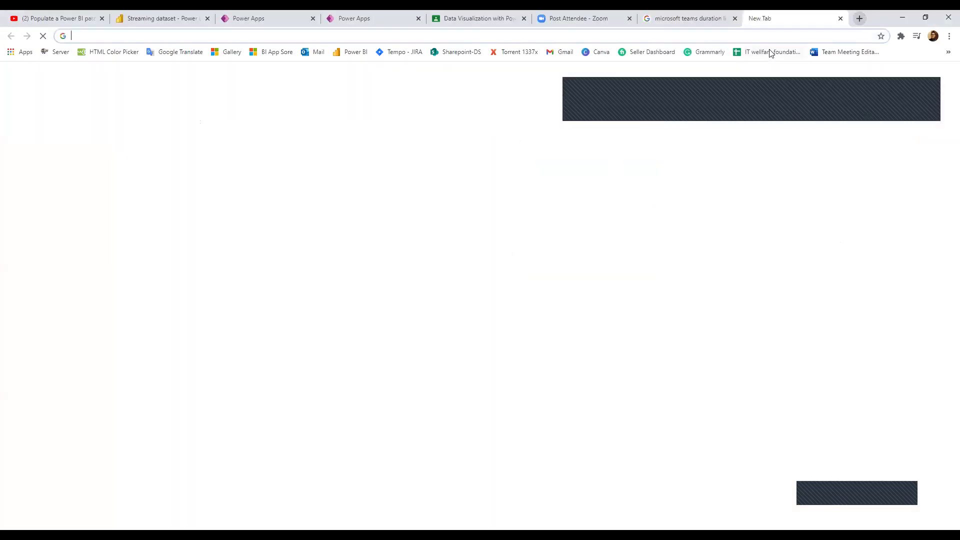
pyautogui.click(452, 52)
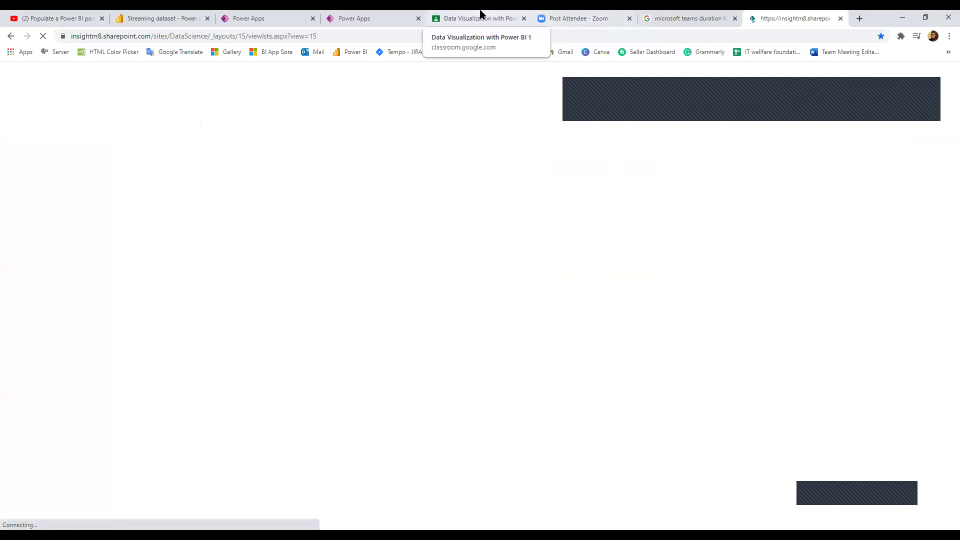
pyautogui.click(375, 16)
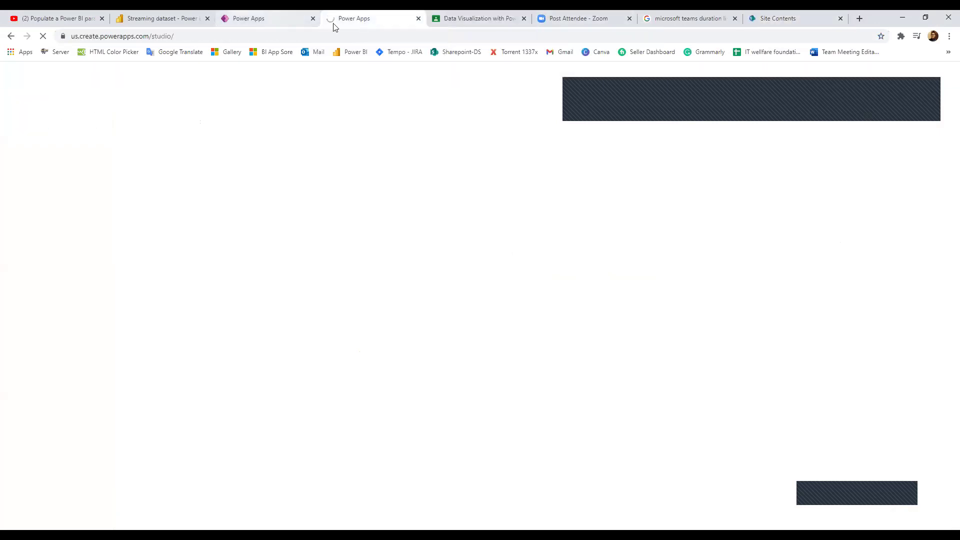
pyautogui.click(177, 18)
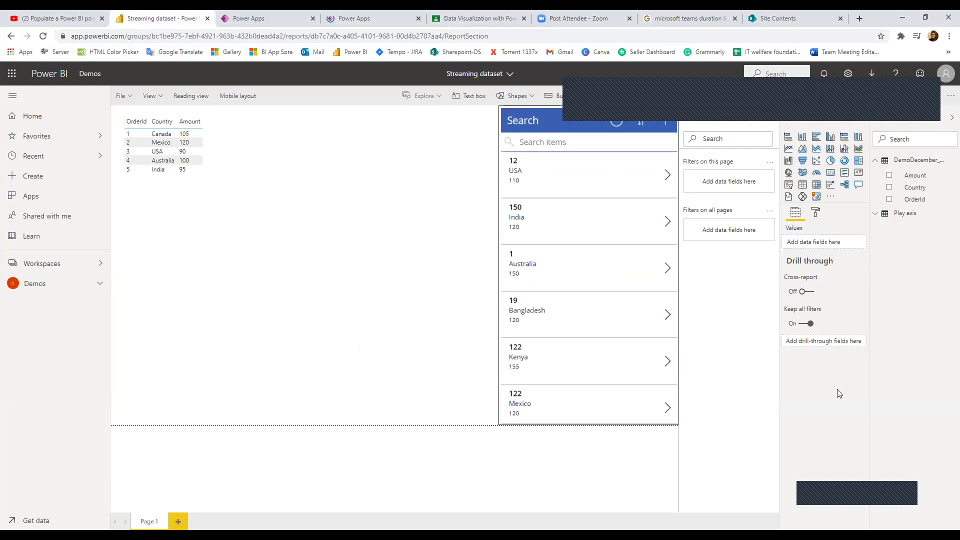
pyautogui.click(797, 14)
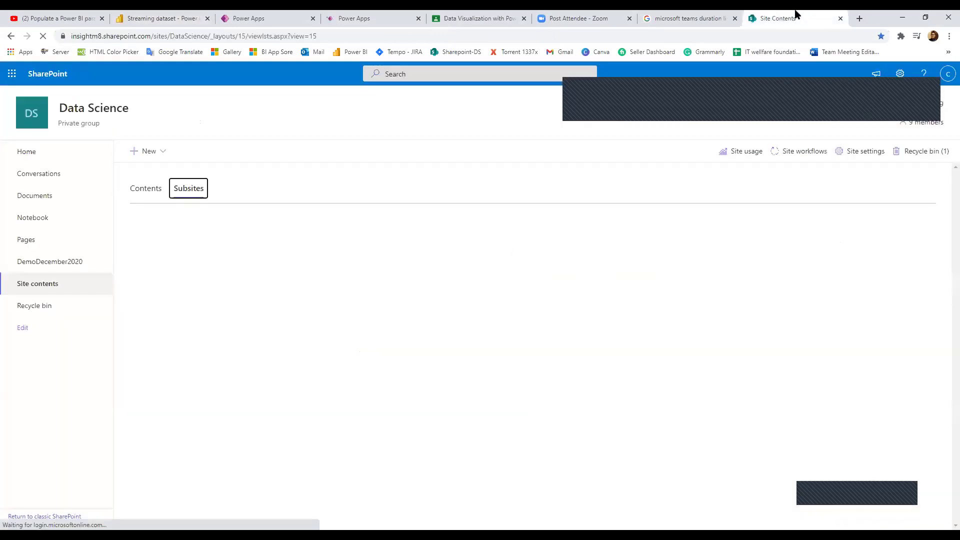
pyautogui.click(83, 264)
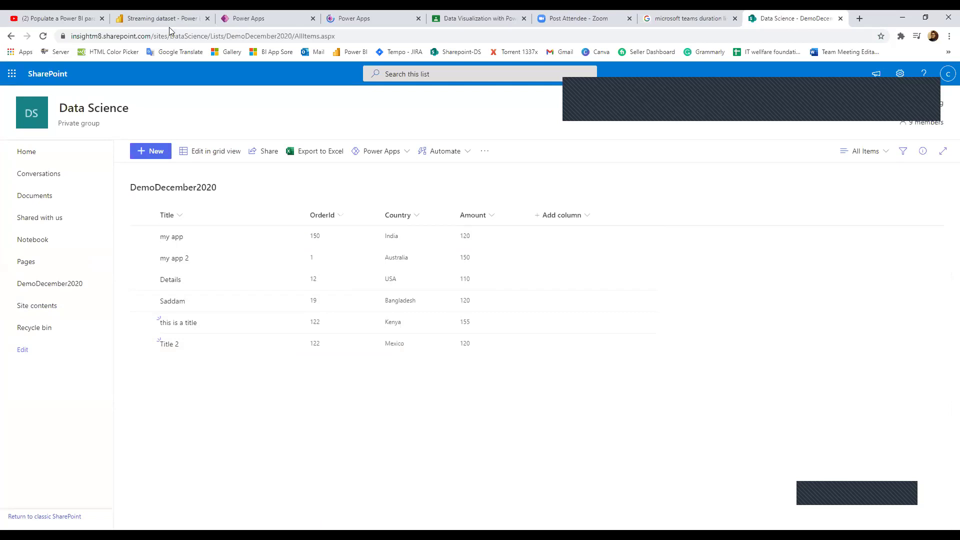
# Open a blank record form in the Power BI report's embedded app and compare its fields with the SharePoint list columns.
pyautogui.click(382, 17)
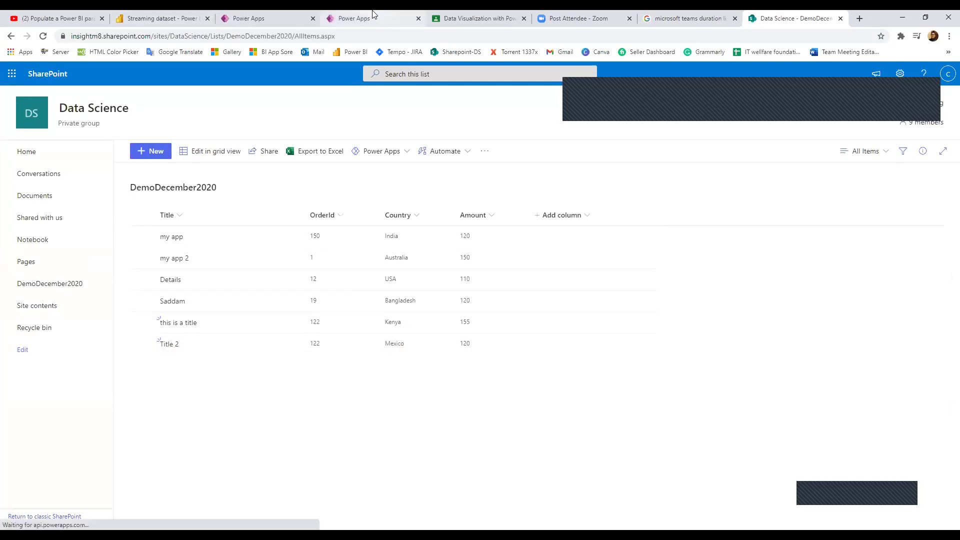
pyautogui.click(149, 15)
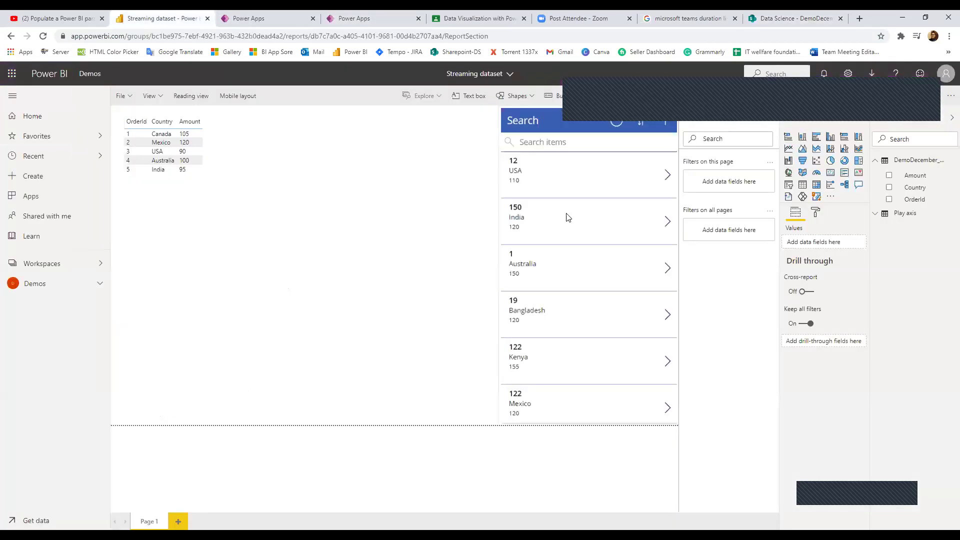
pyautogui.click(664, 124)
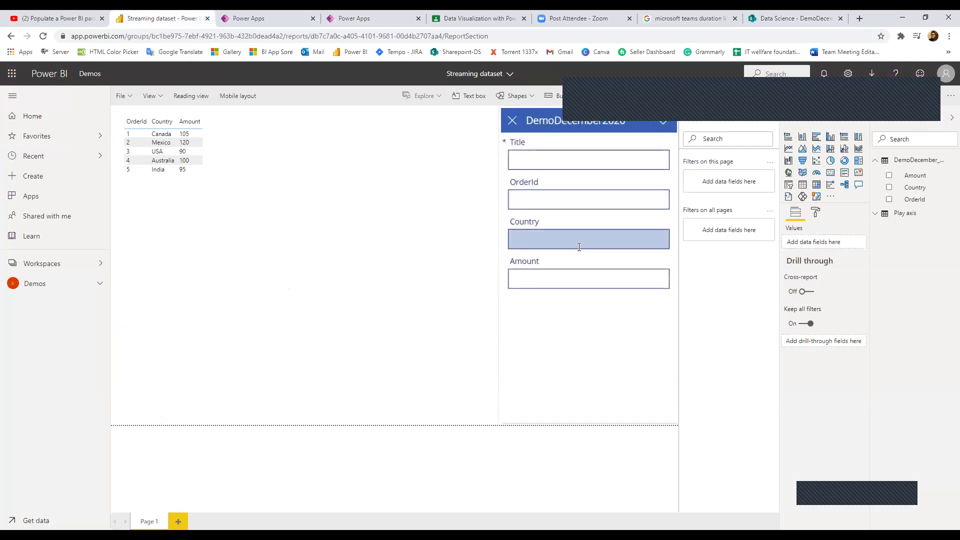
pyautogui.click(821, 14)
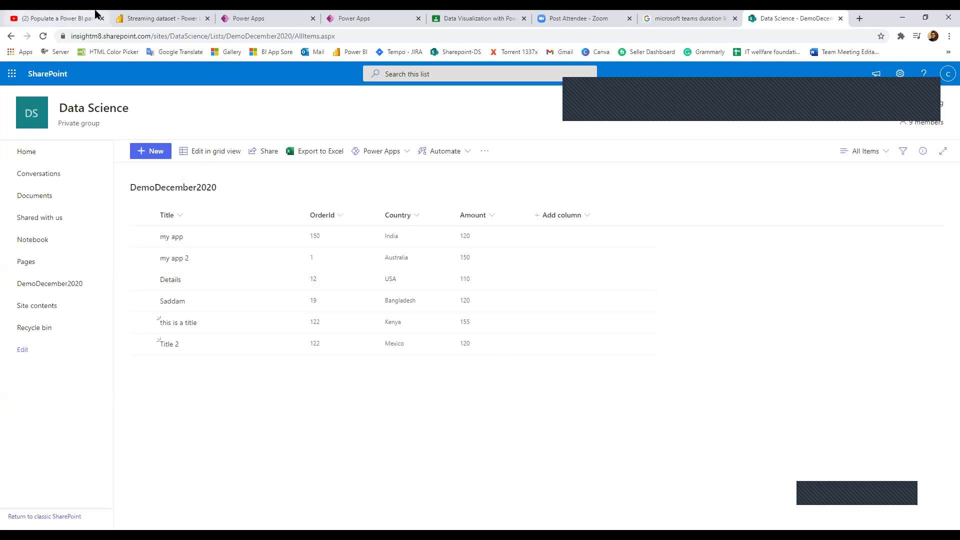
pyautogui.click(150, 18)
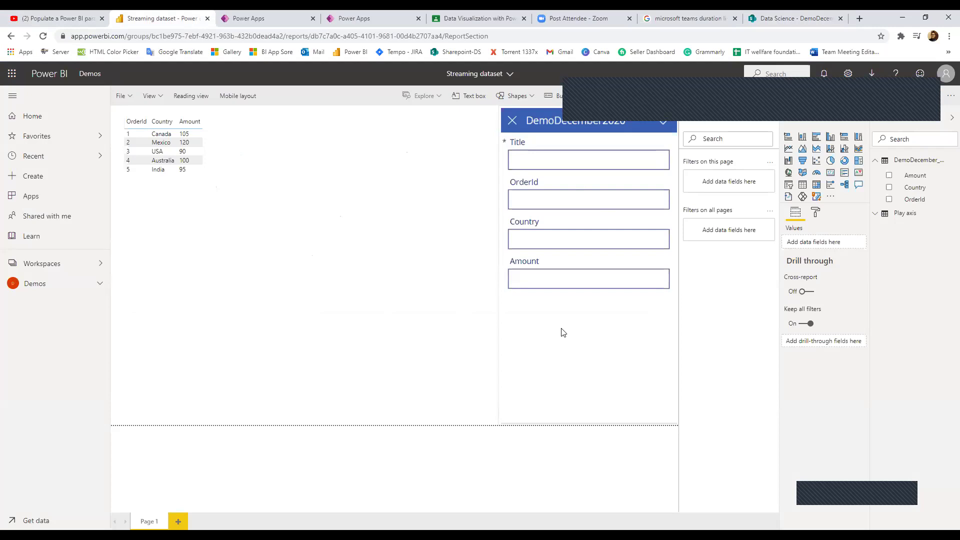
# Switch to the apps list in Power Apps and open FirstApp for editing.
pyautogui.click(384, 13)
pyautogui.click(278, 15)
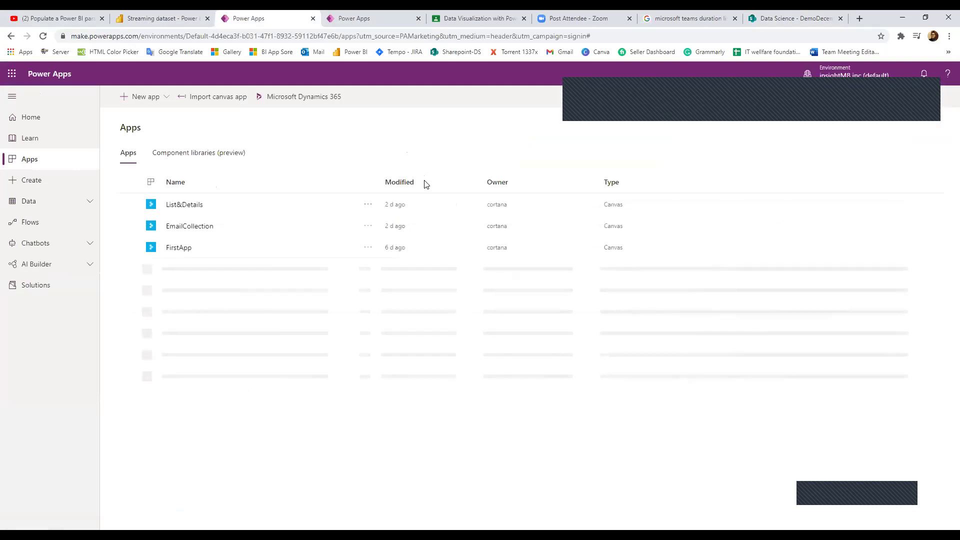
pyautogui.click(361, 15)
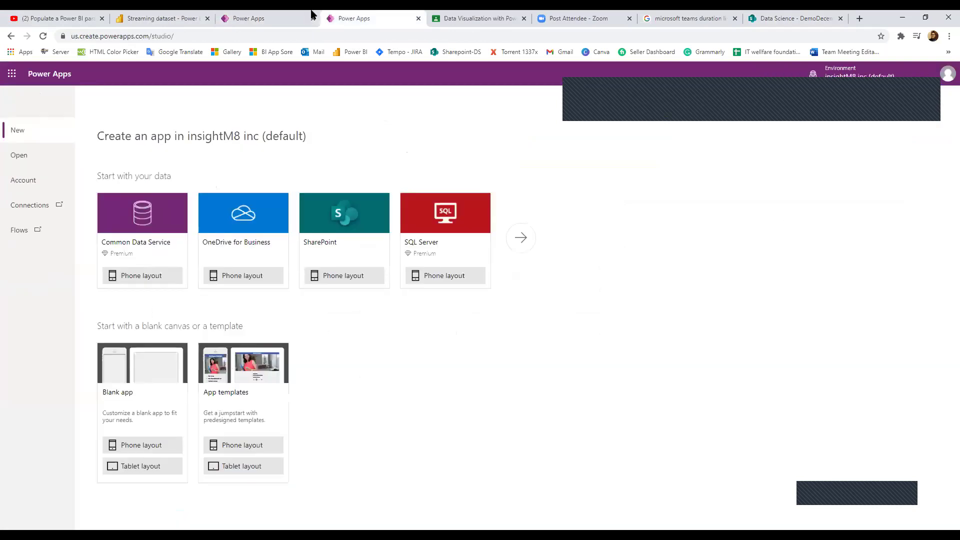
pyautogui.click(275, 15)
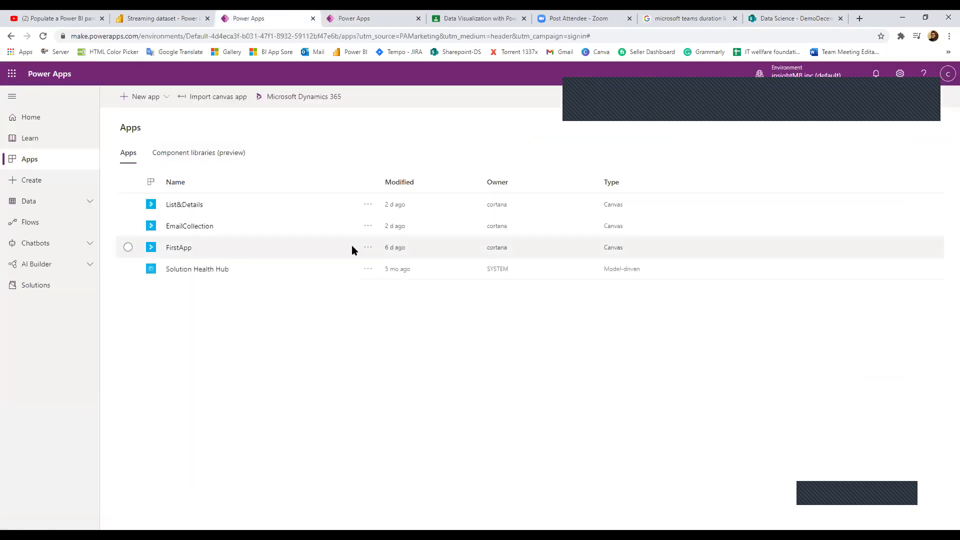
pyautogui.click(368, 248)
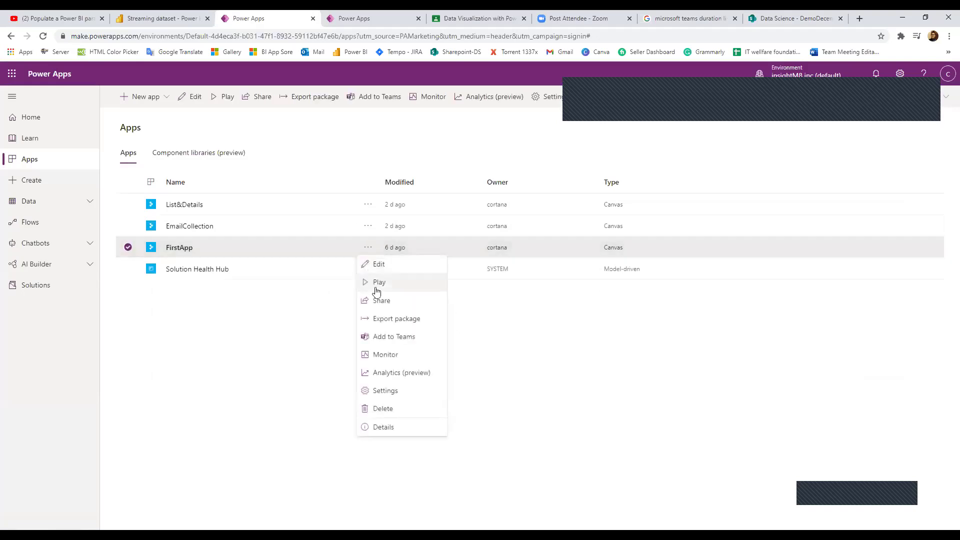
pyautogui.click(379, 266)
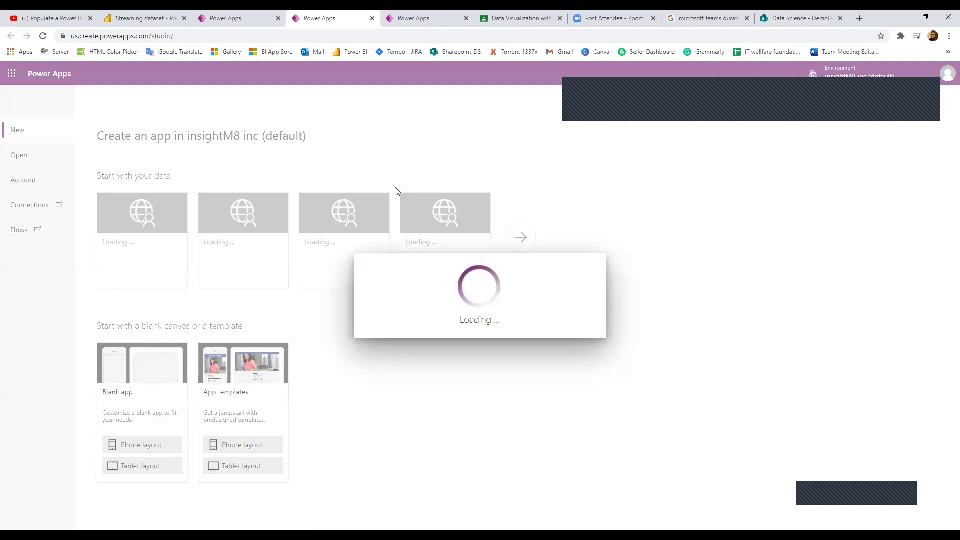
# Return to the Streaming dataset report in Power BI and remove the embedded app visual from the page.
pyautogui.click(120, 18)
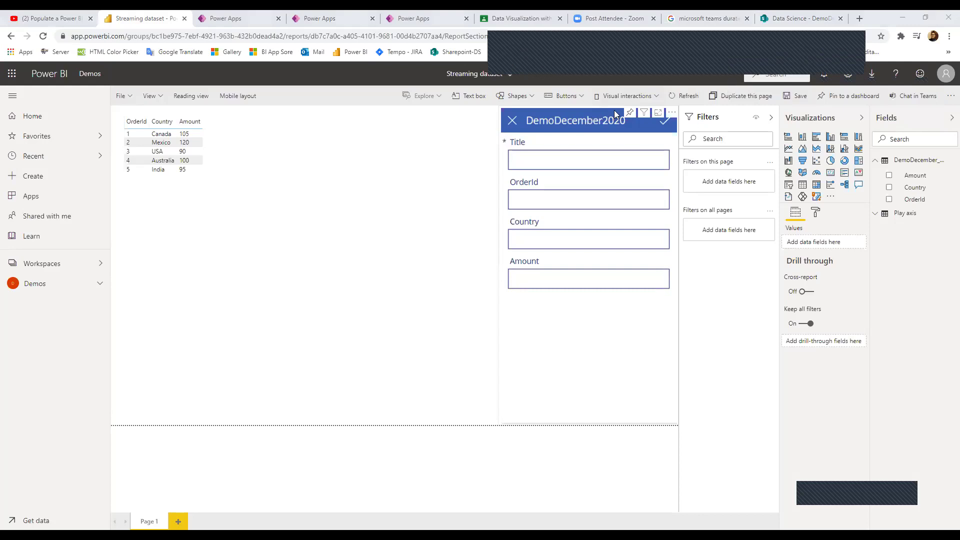
pyautogui.click(670, 113)
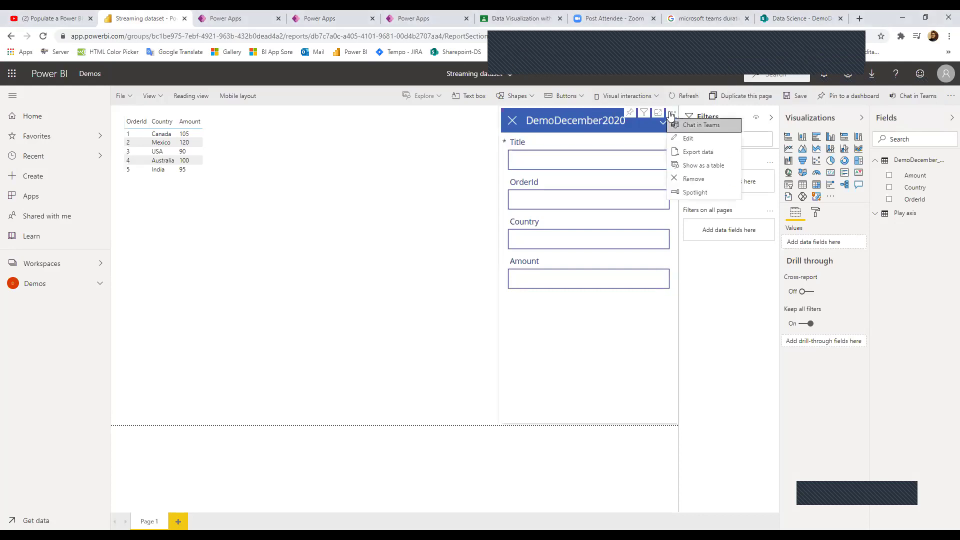
pyautogui.click(690, 178)
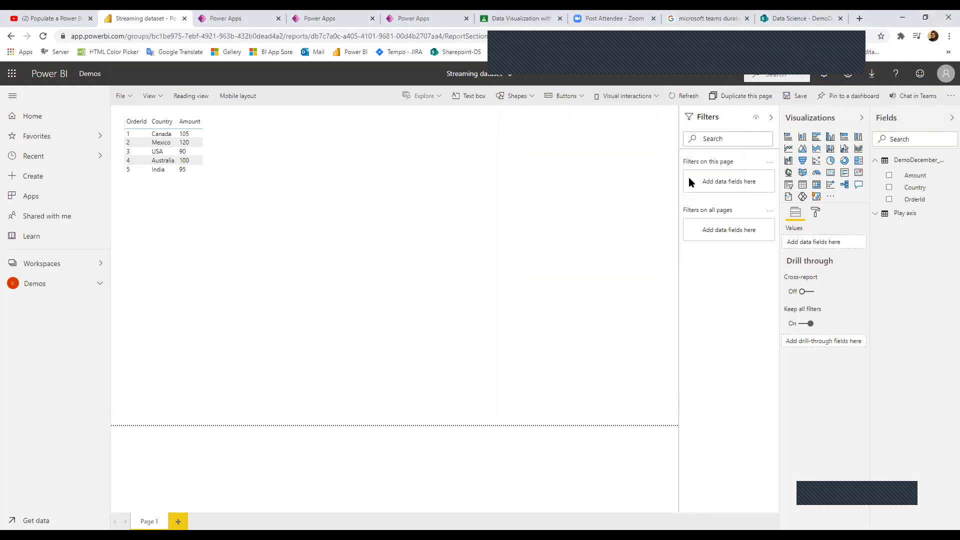
# Insert a new PowerApps visual and shape it into a tall panel in the empty area well to the right of the table.
pyautogui.click(801, 197)
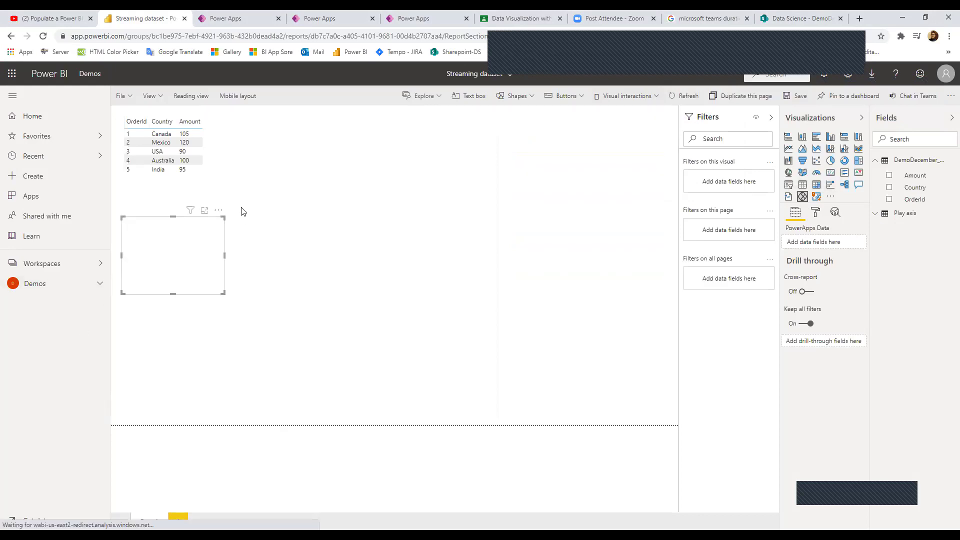
pyautogui.moveTo(223, 217); pyautogui.dragTo(546, 130)
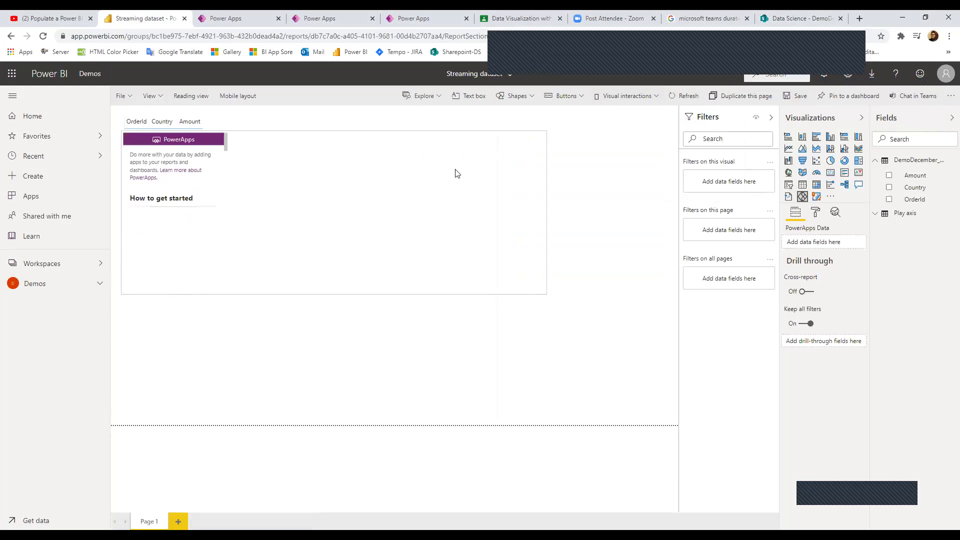
pyautogui.moveTo(455, 174); pyautogui.dragTo(456, 170)
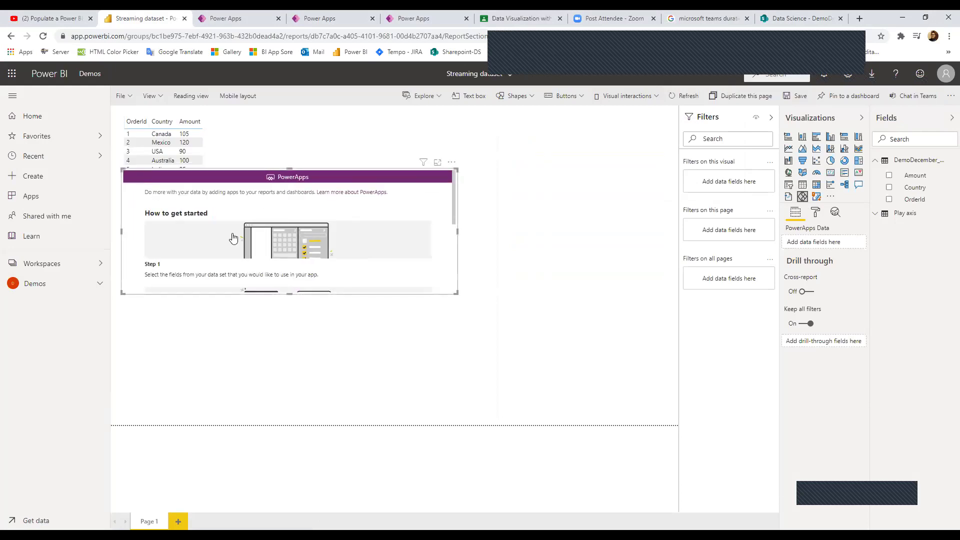
pyautogui.moveTo(121, 169); pyautogui.dragTo(324, 173)
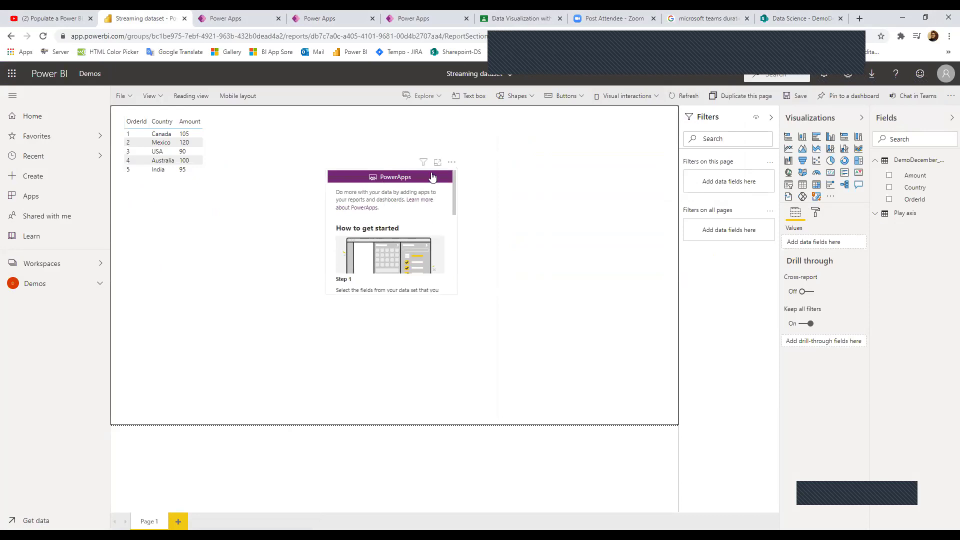
pyautogui.moveTo(450, 165); pyautogui.dragTo(627, 131)
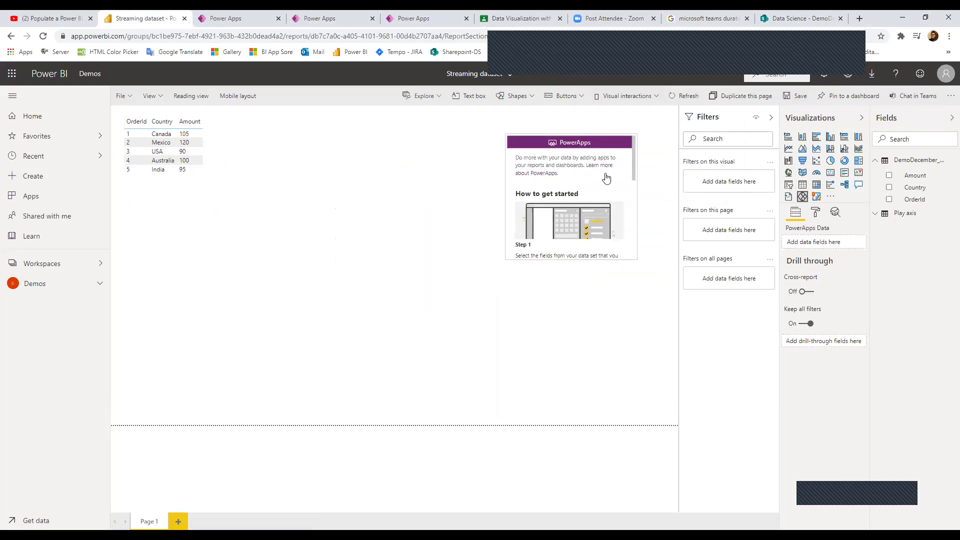
pyautogui.moveTo(508, 258); pyautogui.dragTo(441, 398)
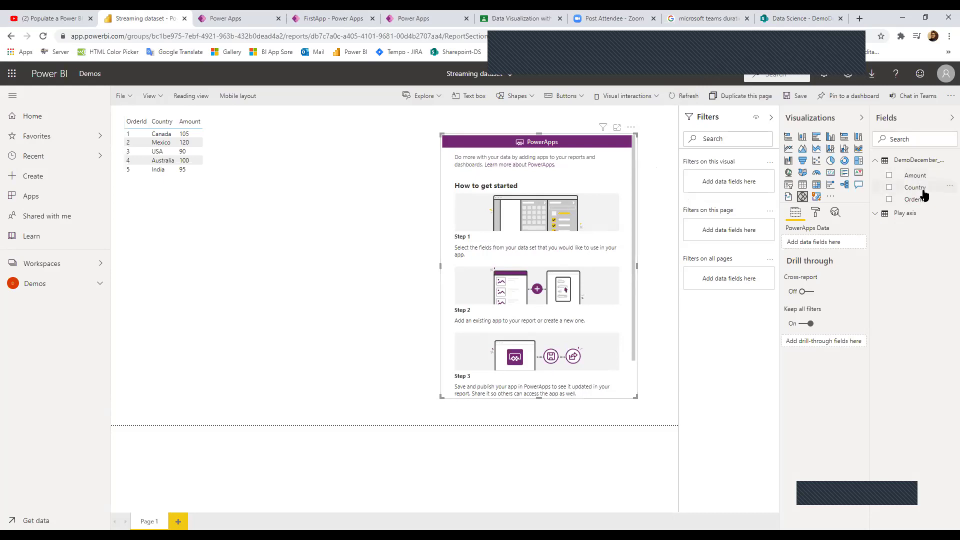
# Add the OrderId, Country and Amount fields to the PowerApps visual's data and bring up the existing apps to choose from.
pyautogui.moveTo(827, 232); pyautogui.dragTo(814, 245)
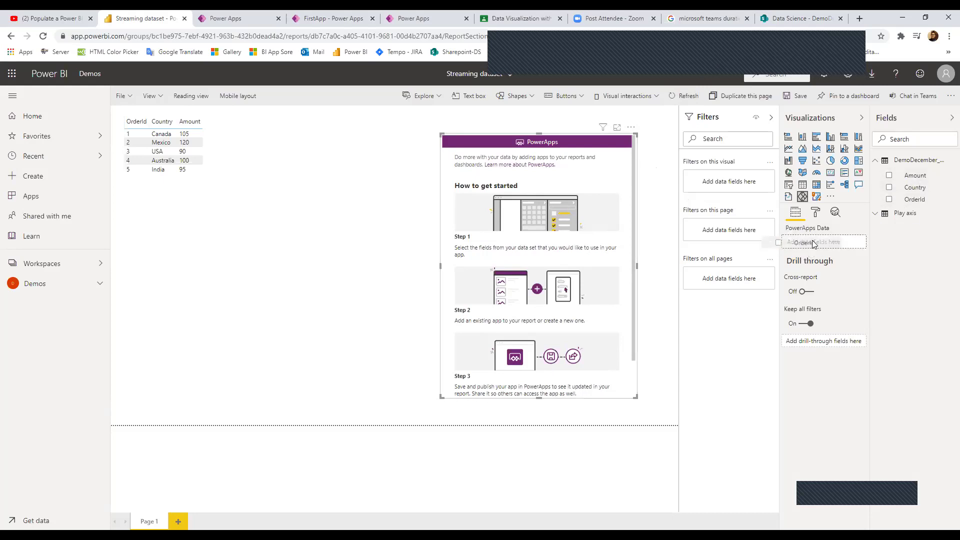
pyautogui.moveTo(914, 190); pyautogui.dragTo(829, 257)
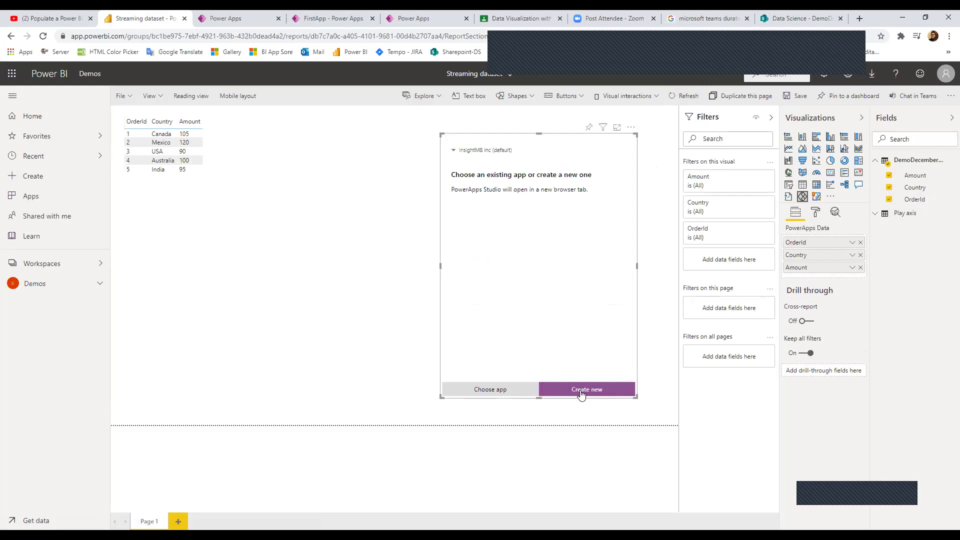
pyautogui.click(498, 396)
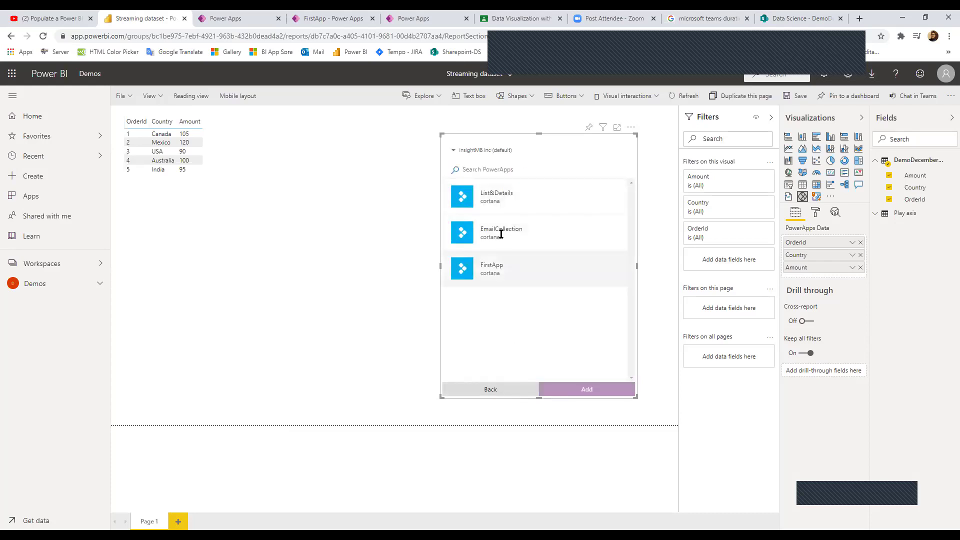
# Embed the existing FirstApp in the PowerApps visual and skip saving it in PowerApps Studio.
pyautogui.click(495, 273)
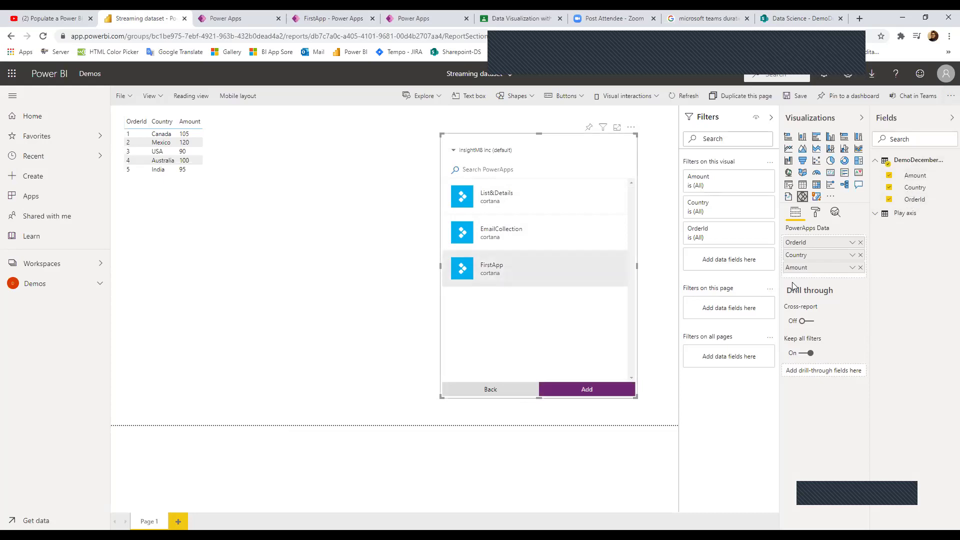
pyautogui.click(580, 391)
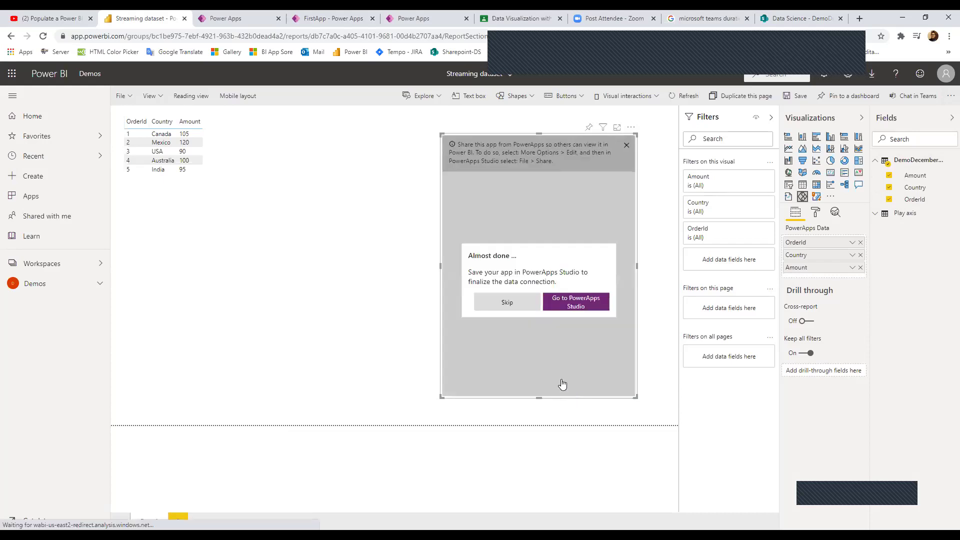
pyautogui.click(508, 302)
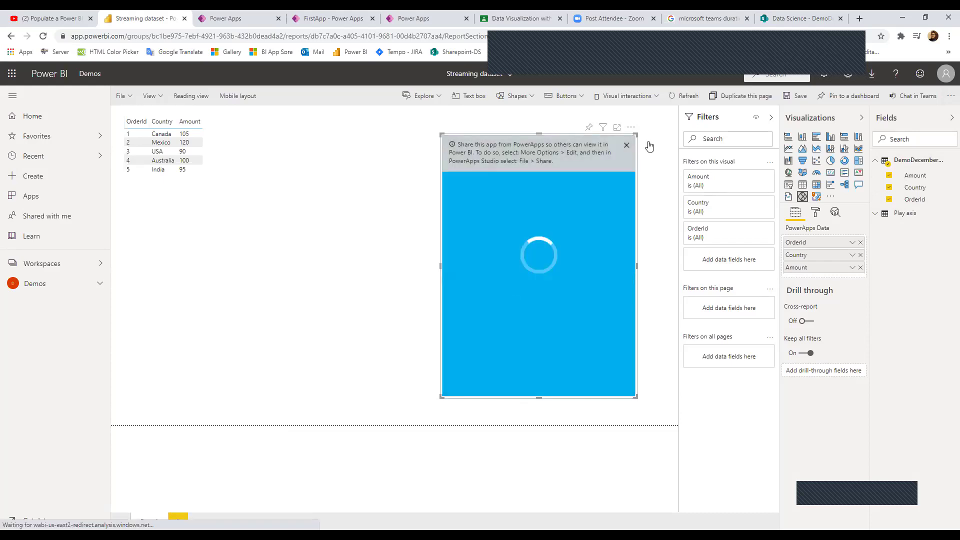
# Resize the PowerApps visual to fit the phone-shaped app along the report page's right edge and dismiss the sharing notice.
pyautogui.moveTo(637, 134); pyautogui.dragTo(689, 97)
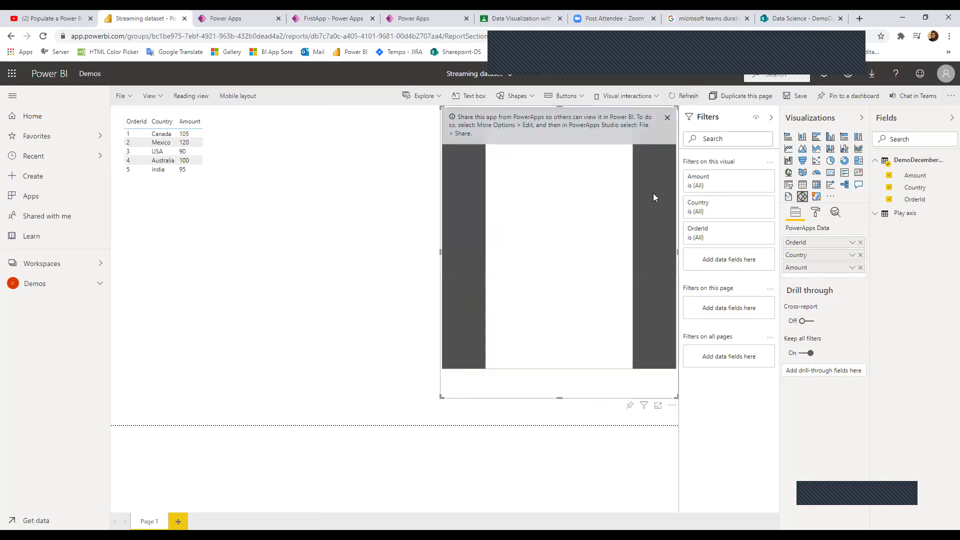
pyautogui.click(667, 118)
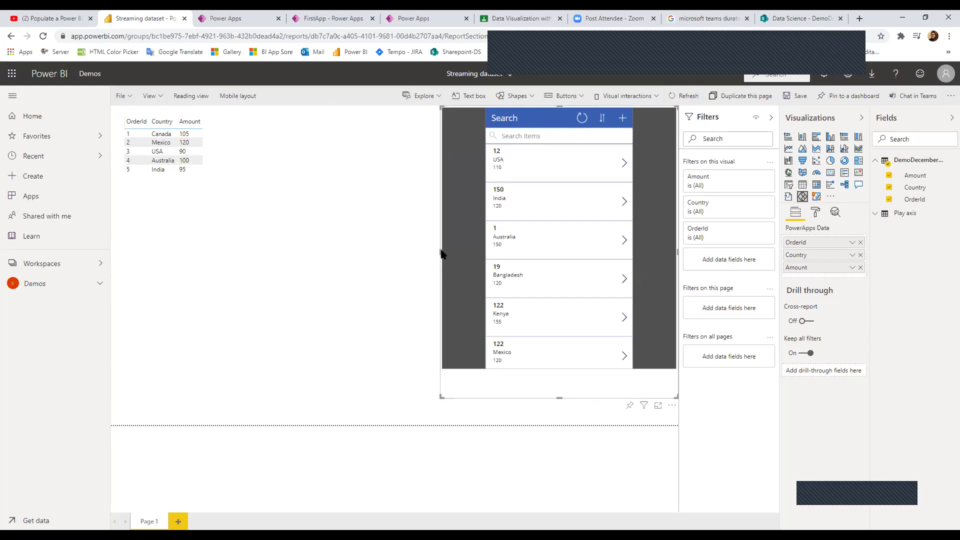
pyautogui.moveTo(443, 396)
pyautogui.mouseDown()
pyautogui.moveTo(429, 409)
pyautogui.moveTo(383, 405)
pyautogui.moveTo(425, 400)
pyautogui.moveTo(433, 319)
pyautogui.moveTo(506, 411)
pyautogui.moveTo(563, 418)
pyautogui.moveTo(544, 397)
pyautogui.moveTo(446, 397)
pyautogui.moveTo(460, 388)
pyautogui.mouseUp()
pyautogui.moveTo(465, 255); pyautogui.dragTo(532, 241)
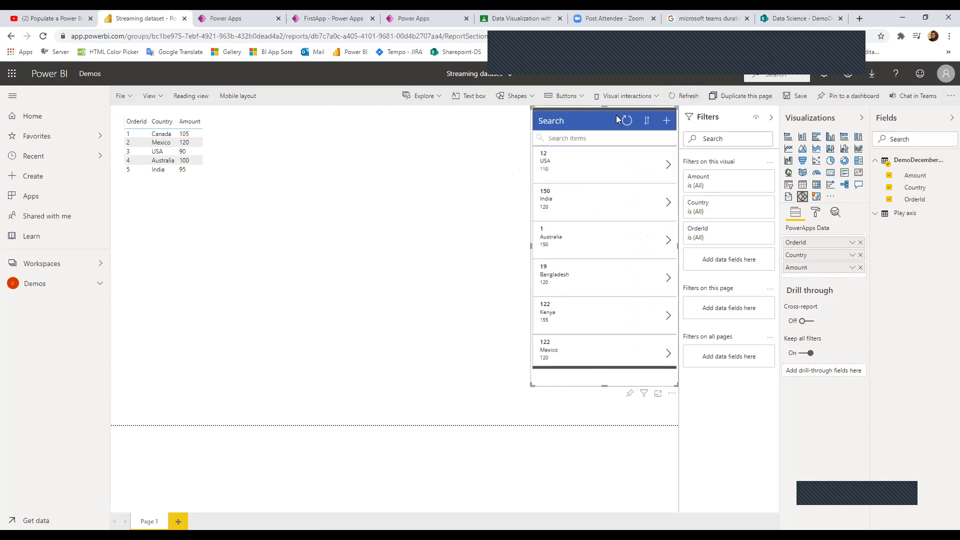
pyautogui.click(389, 194)
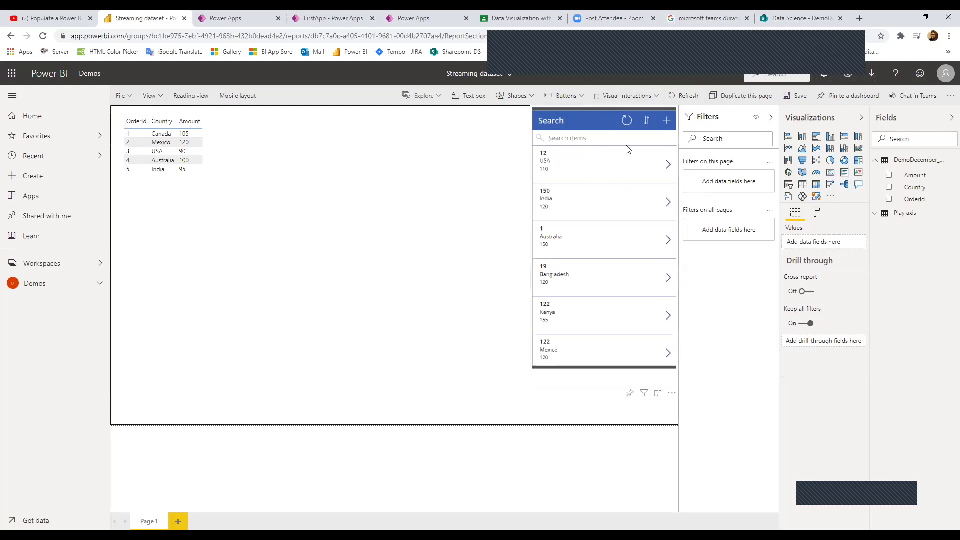
# View the embedded app's blank new-record form, cancel it, and switch to the DemoDecember2020 list in SharePoint.
pyautogui.click(666, 122)
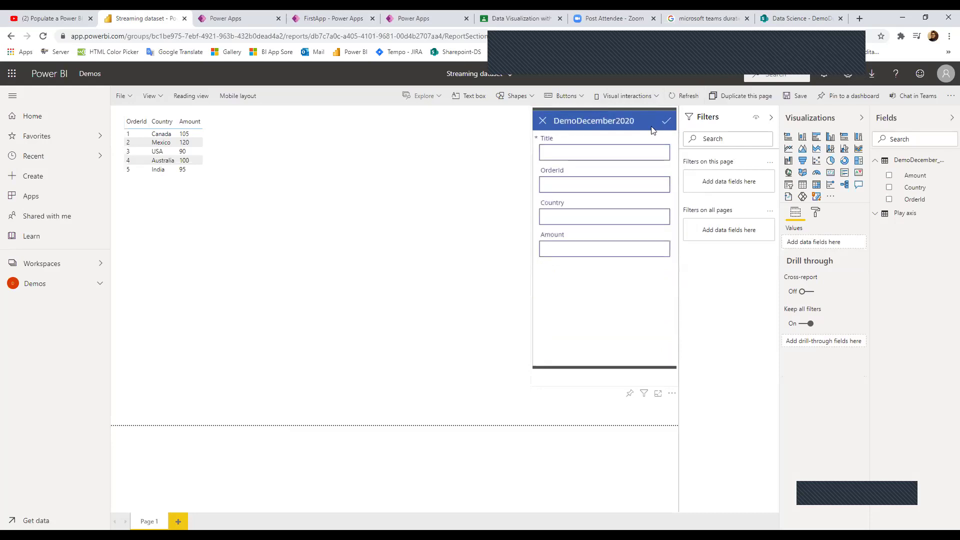
pyautogui.click(542, 120)
pyautogui.hotkey('ctrl', '9')
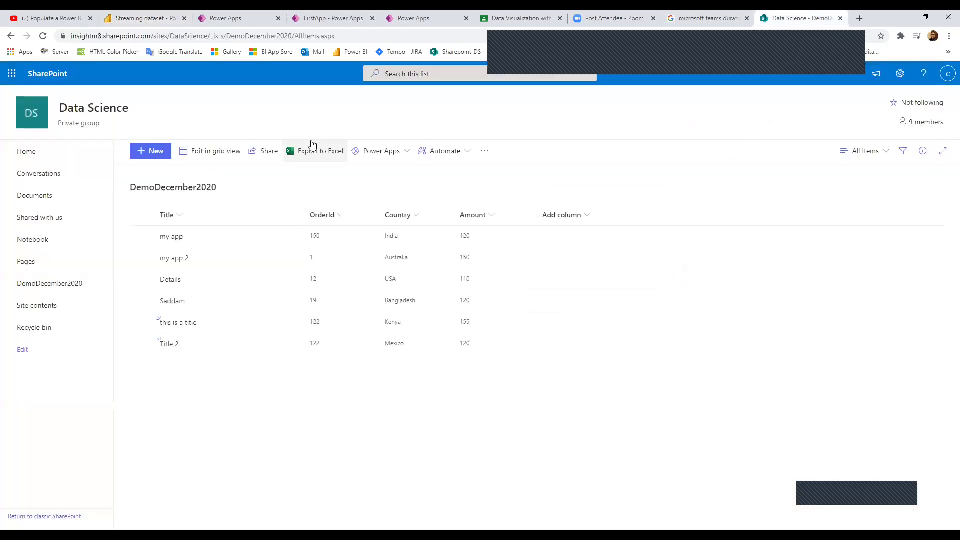
# Switch to FirstApp in Power Apps Studio and examine the new screen templates and the first gallery row's arrow on BrowseScreen1.
pyautogui.click(326, 16)
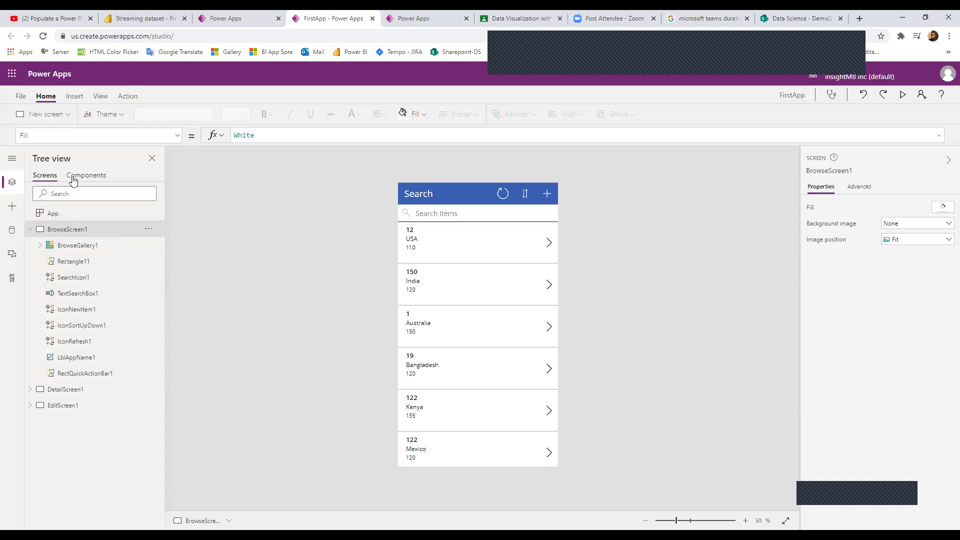
pyautogui.click(55, 115)
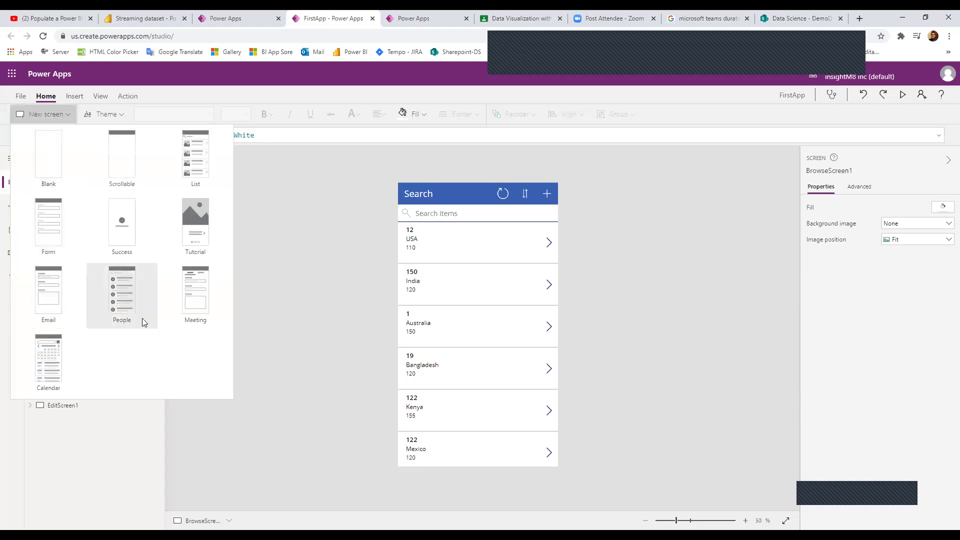
pyautogui.click(270, 180)
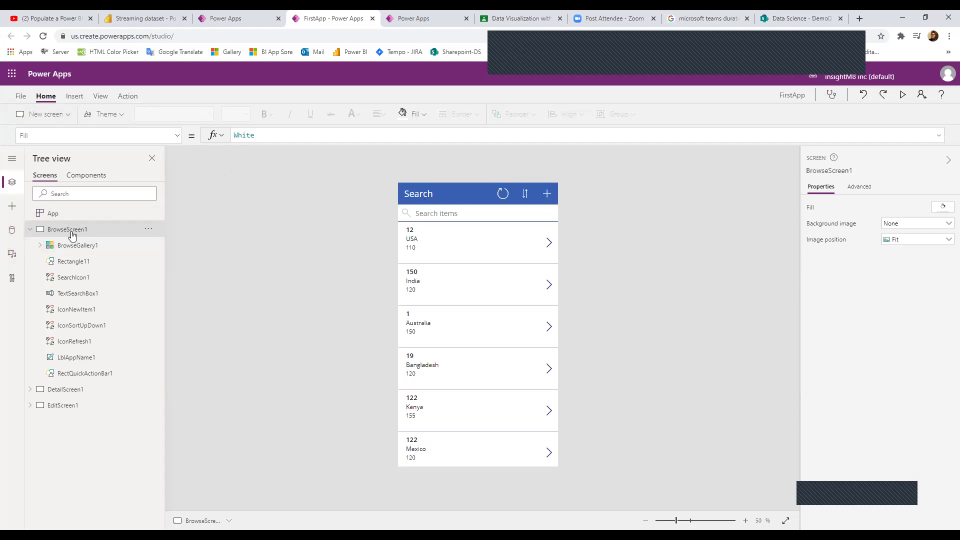
pyautogui.click(29, 231)
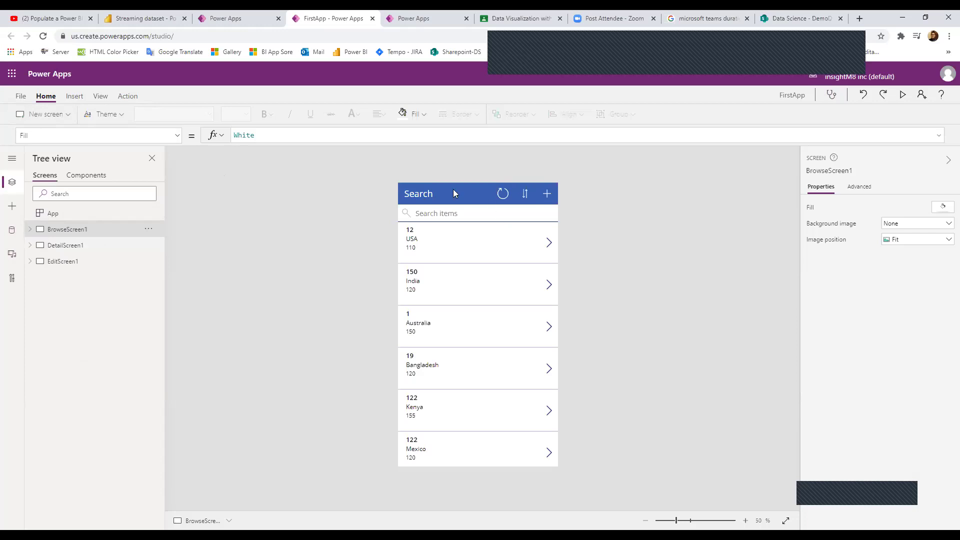
pyautogui.click(548, 243)
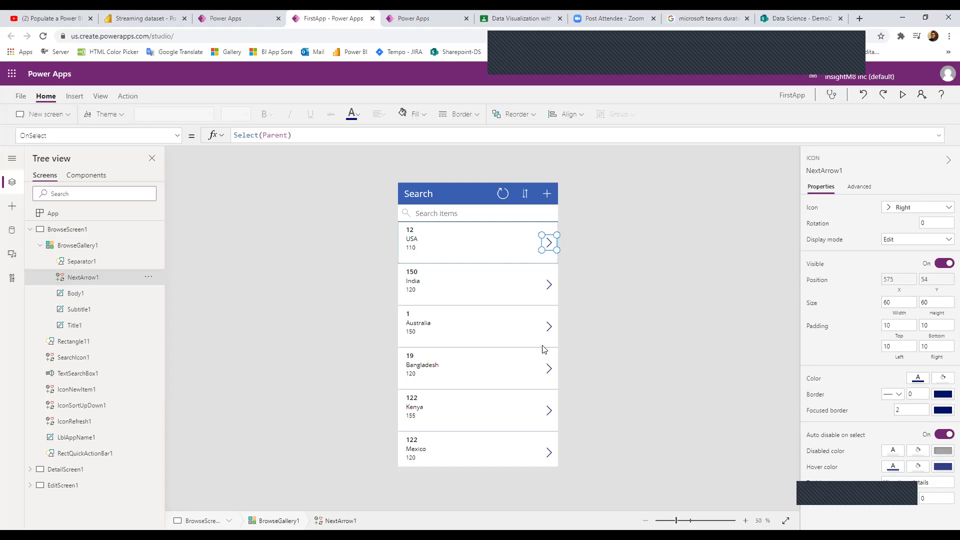
pyautogui.hotkey('ctrl', 'Tab')
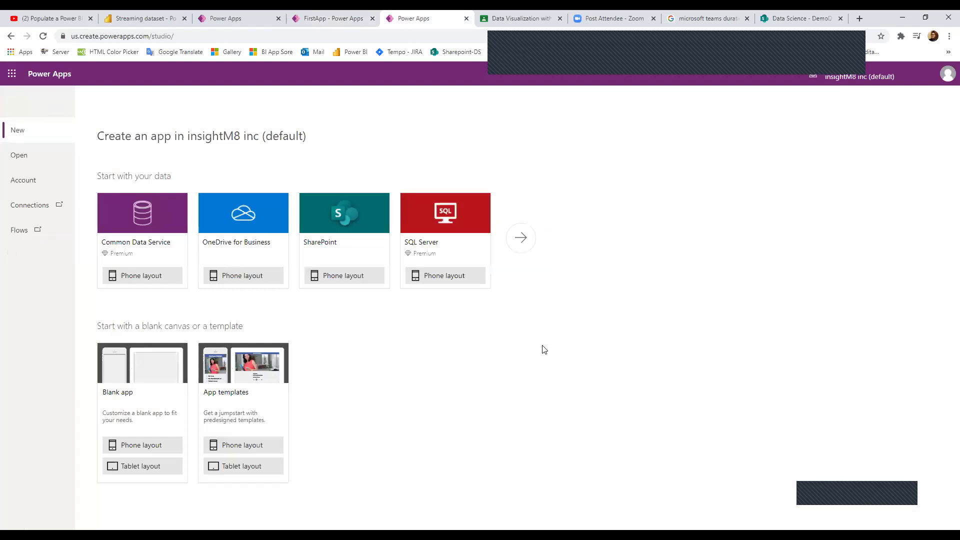
pyautogui.hotkey('ctrl', 'Tab')
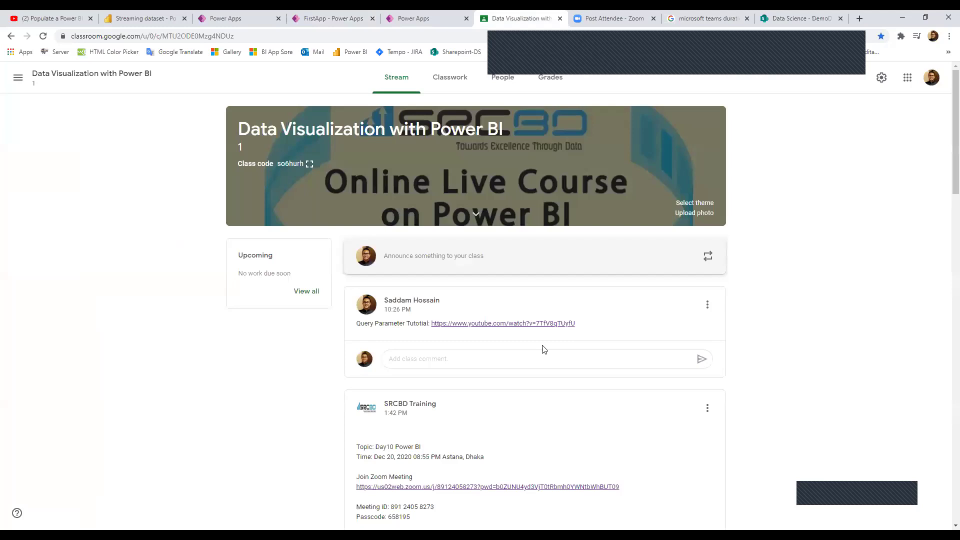
pyautogui.hotkey('ctrl', 'Tab')
pyautogui.hotkey('ctrl', 'Tab')
pyautogui.hotkey('ctrl', 'Tab')
pyautogui.hotkey('ctrl', 'Tab')
pyautogui.hotkey('ctrl', 'Tab')
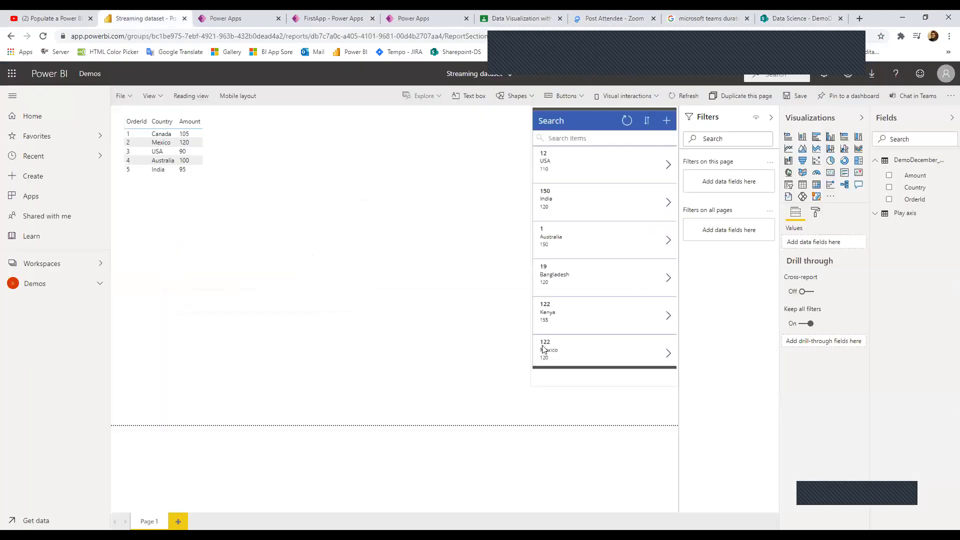
pyautogui.hotkey('ctrl', 'Tab')
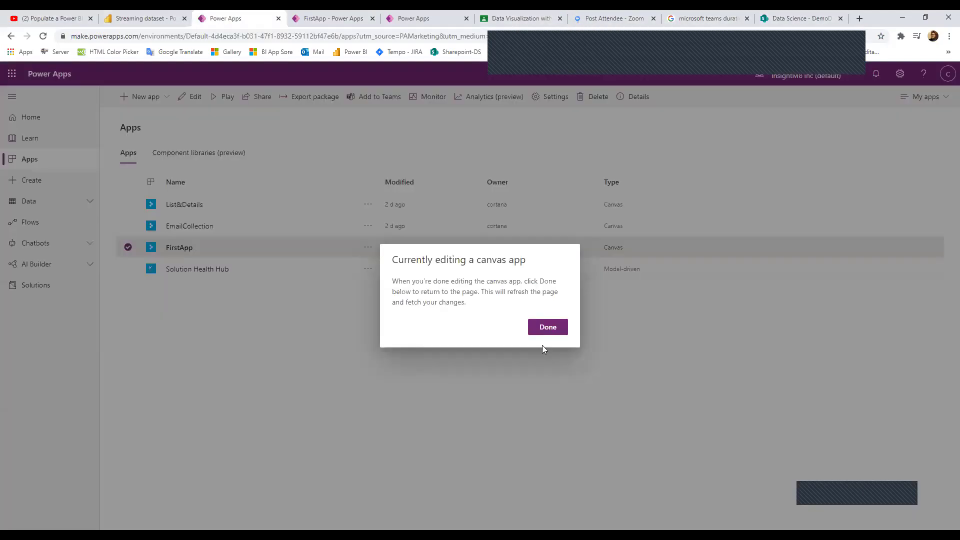
pyautogui.hotkey('ctrl', 'Tab')
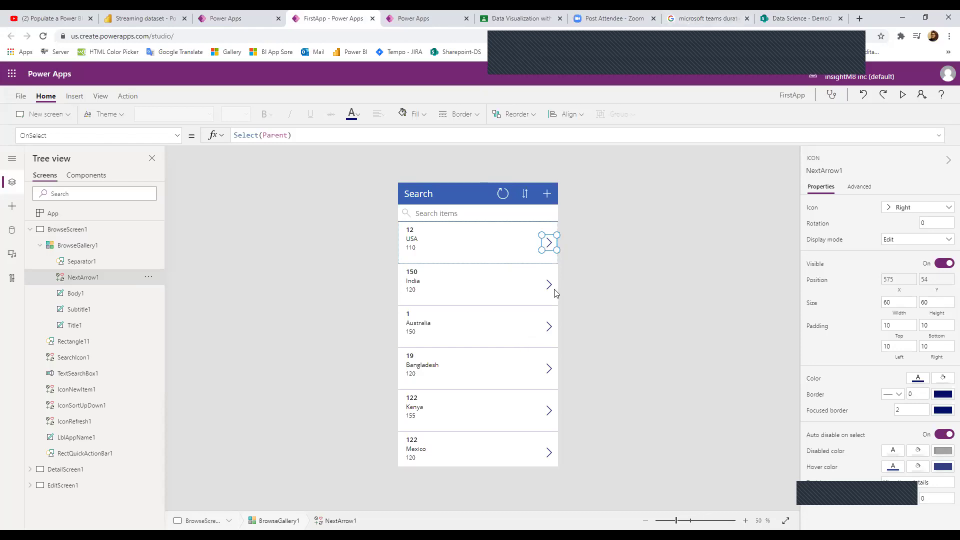
# Collapse BrowseScreen1 in the tree and test FirstApp's navigation through the detail and edit screens and back to the browse screen.
pyautogui.click(580, 305)
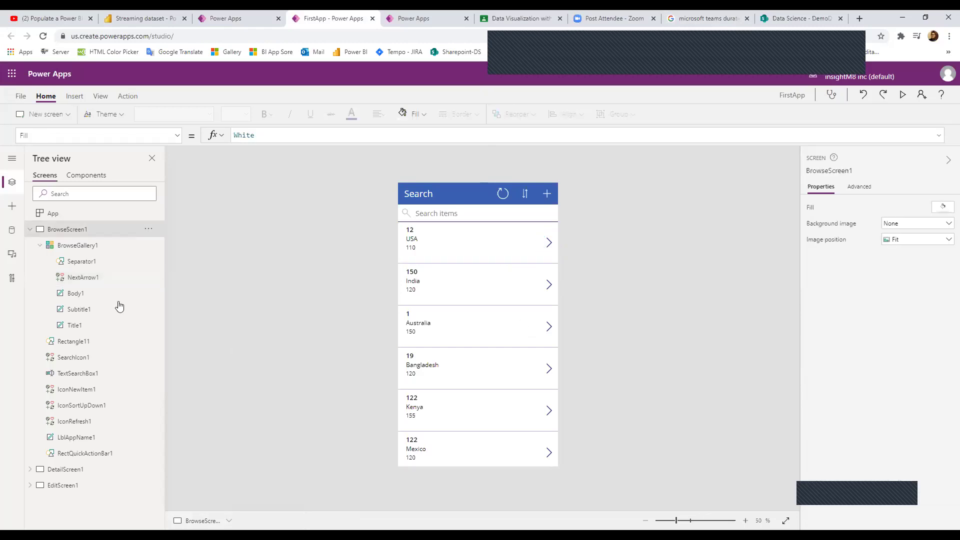
pyautogui.click(30, 229)
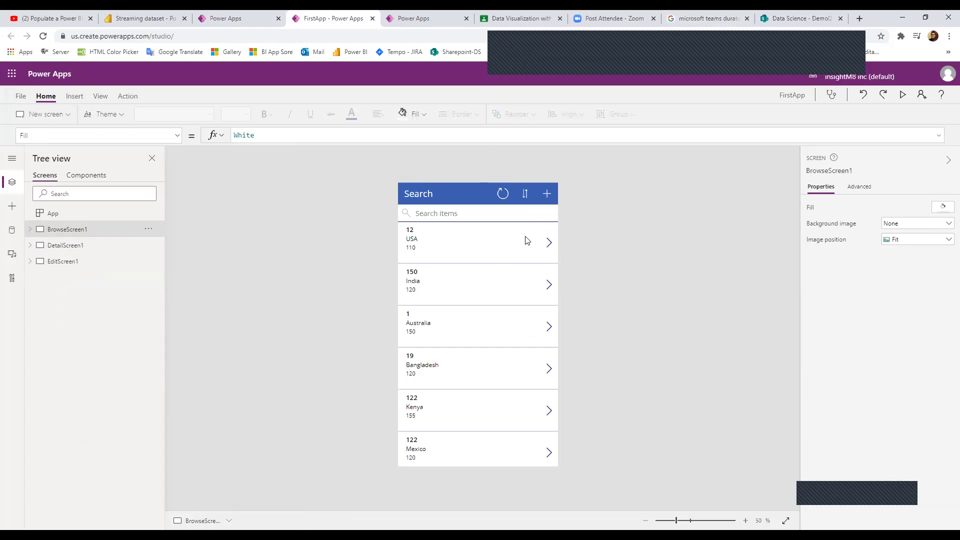
pyautogui.click(61, 245)
pyautogui.keyDown('alt'); pyautogui.click(550, 249); pyautogui.keyUp('alt')
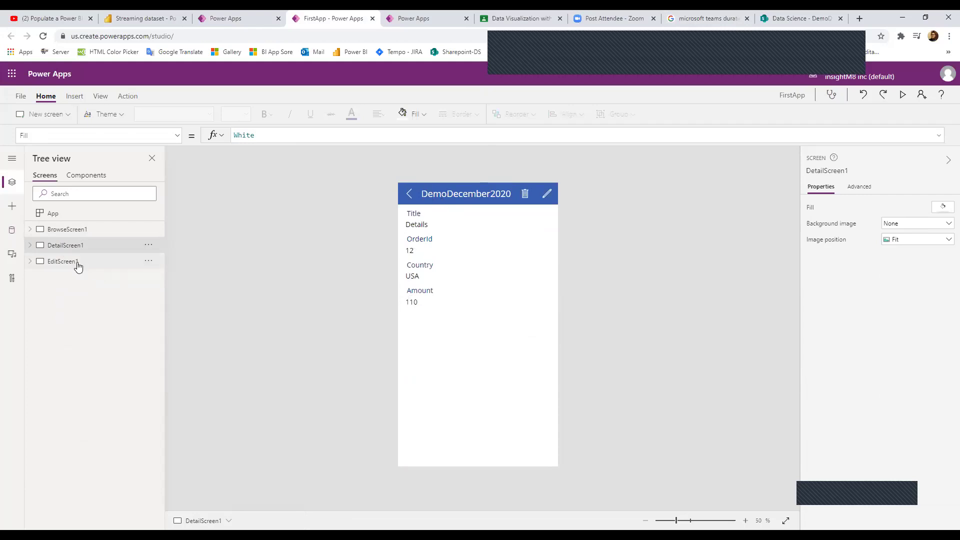
pyautogui.keyDown('alt'); pyautogui.click(547, 194); pyautogui.keyUp('alt')
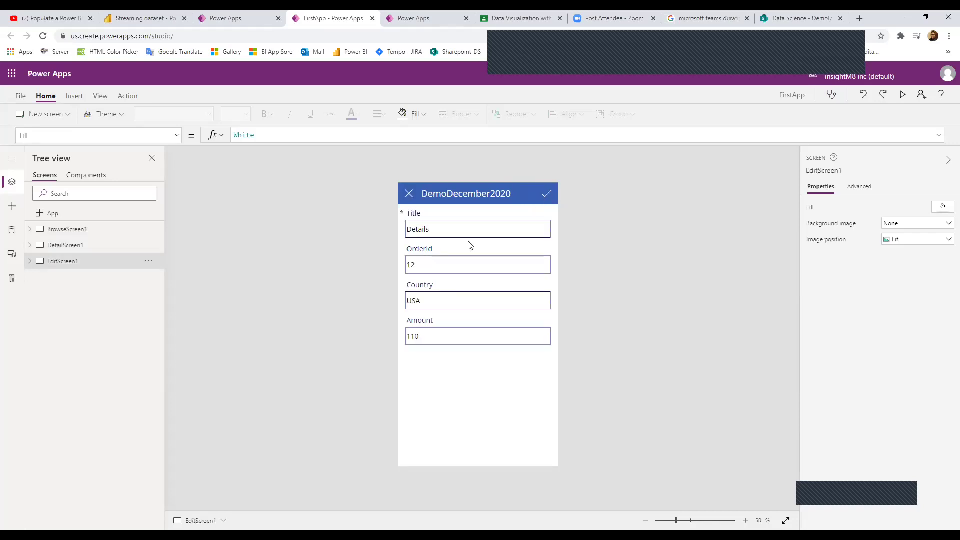
pyautogui.keyDown('alt'); pyautogui.click(409, 194); pyautogui.keyUp('alt')
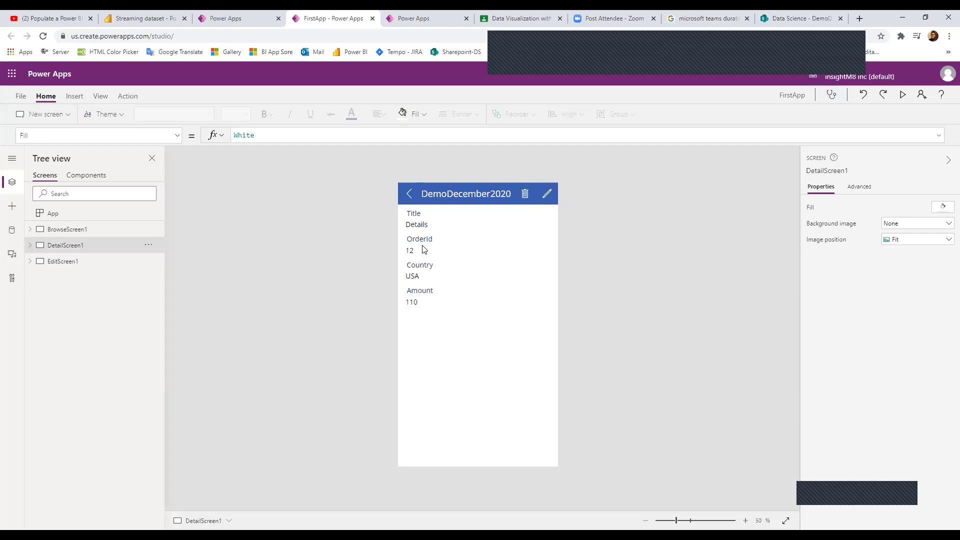
pyautogui.keyDown('alt'); pyautogui.click(409, 194); pyautogui.keyUp('alt')
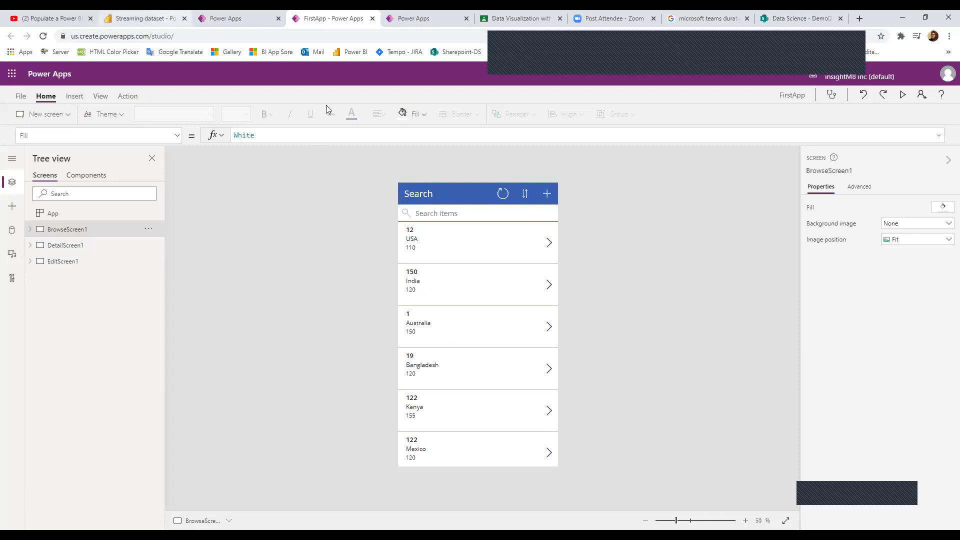
# Compare the embedded app in the Streaming dataset report with FirstApp in Power Apps Studio, ending on the report.
pyautogui.click(164, 16)
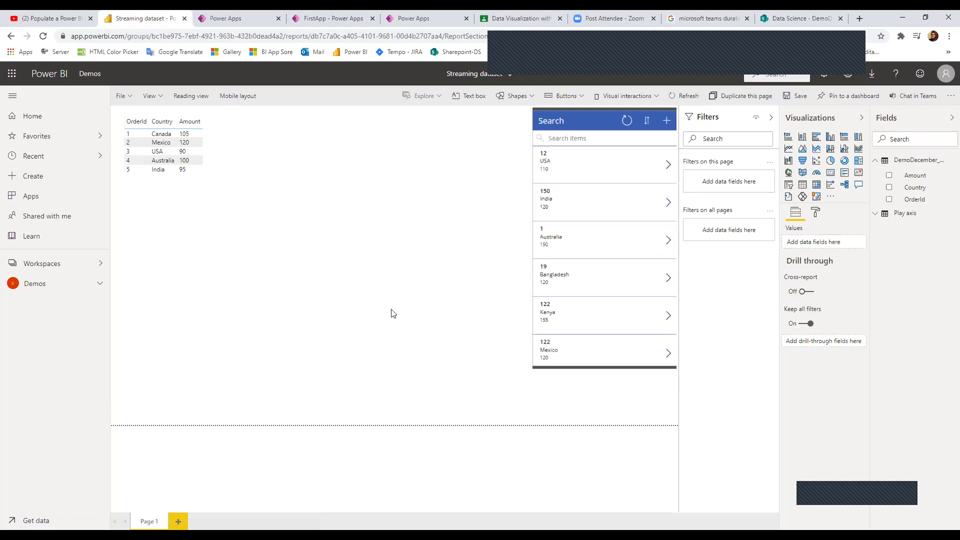
pyautogui.click(361, 15)
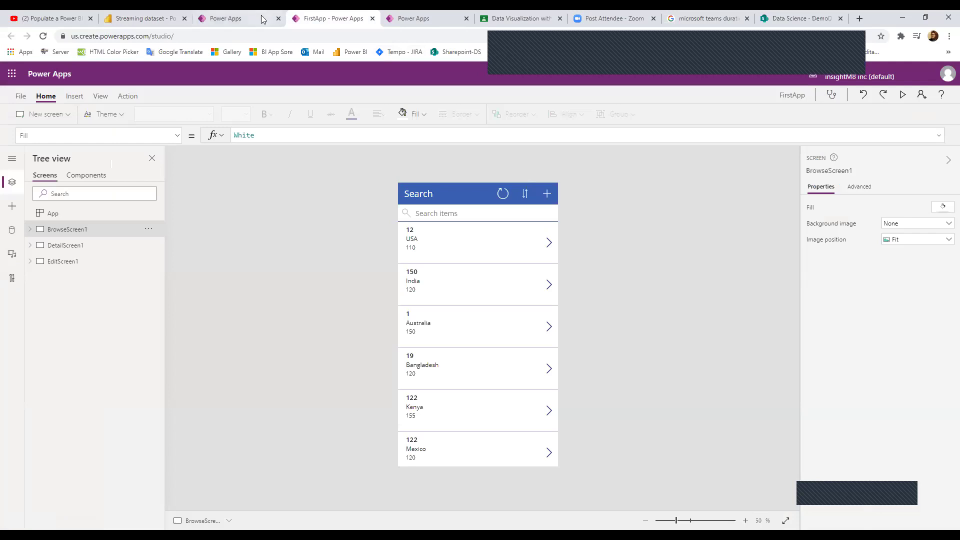
pyautogui.click(161, 15)
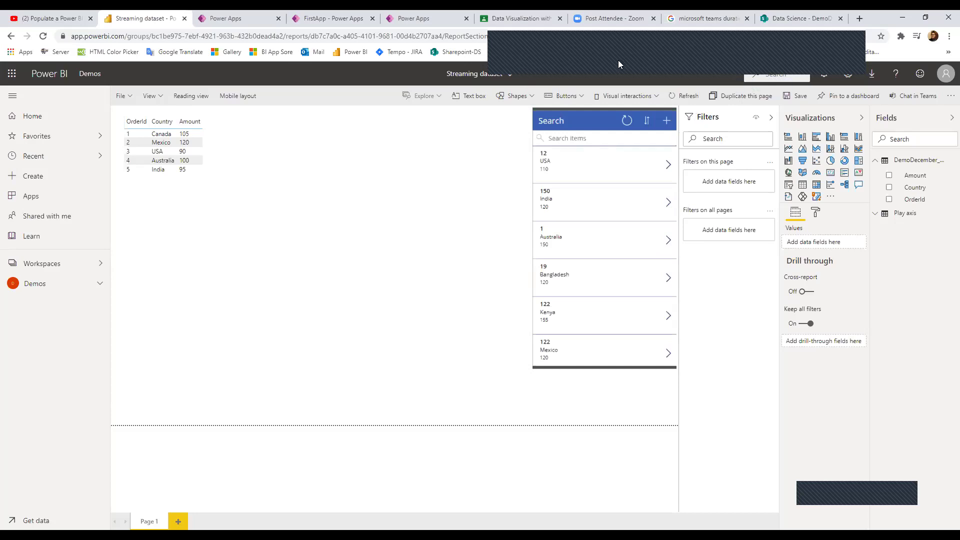
# Switch to the Topics presentation in PowerPoint to view the Day 10 Topics slide.
pyautogui.click(669, 55)
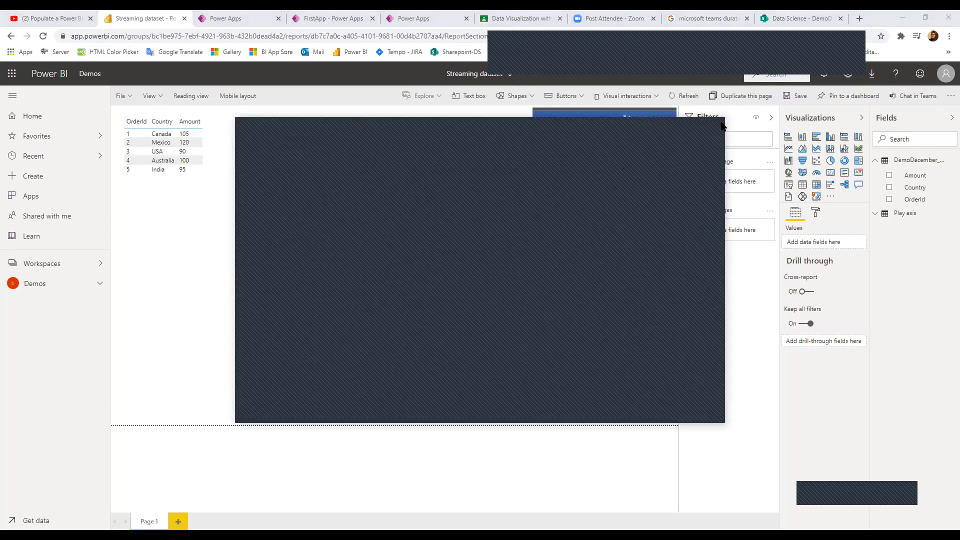
pyautogui.click(476, 521)
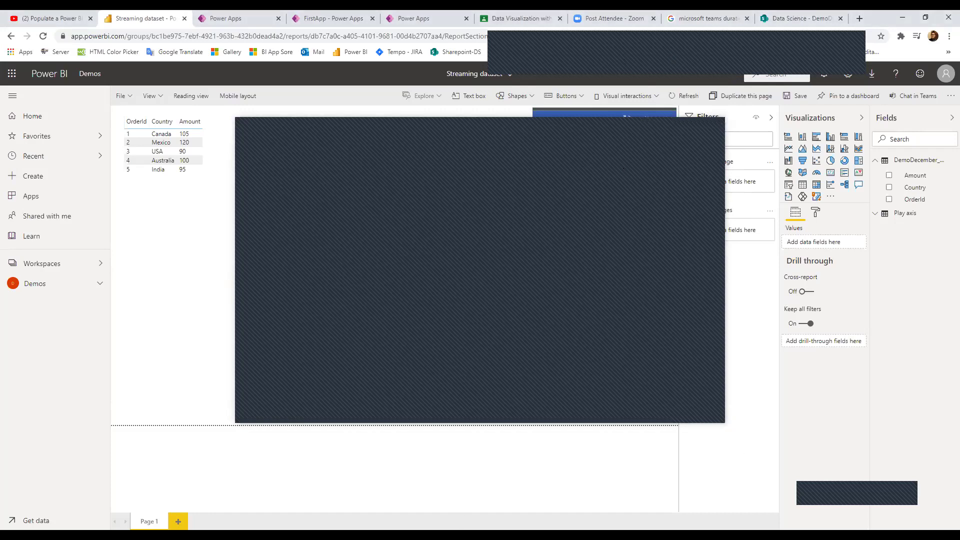
pyautogui.moveTo(441, 524)
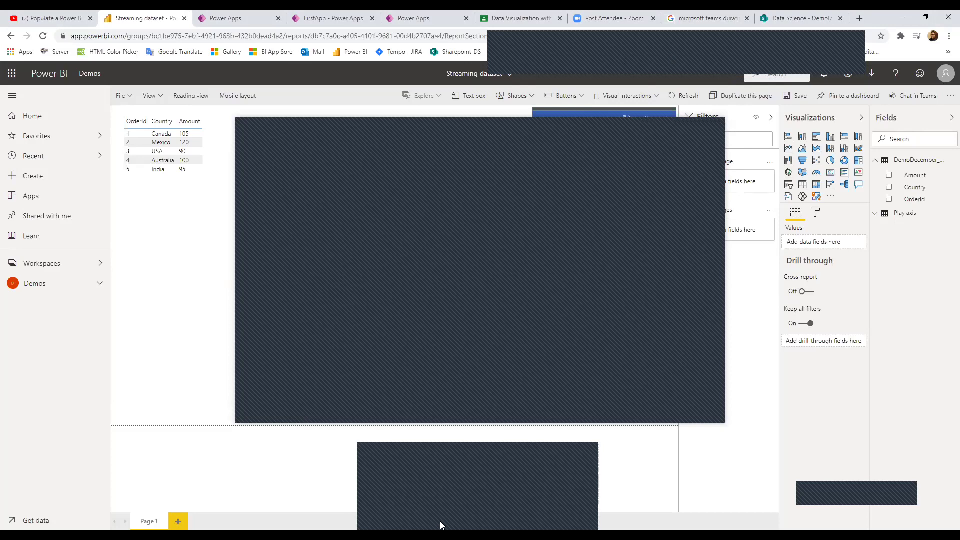
pyautogui.click(714, 122)
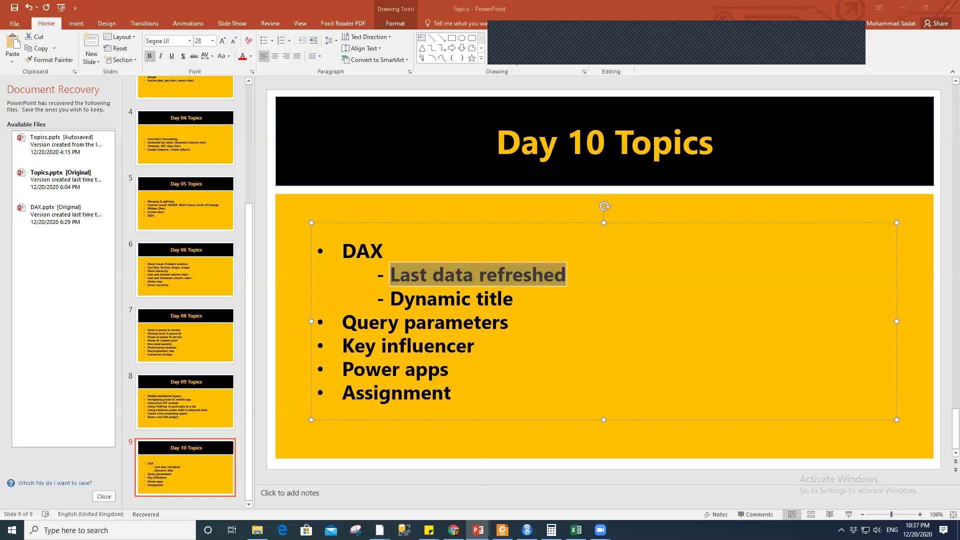
# Switch to the supermarket_sales_data workbook in Excel and autofit the widths of all columns.
pyautogui.click(576, 530)
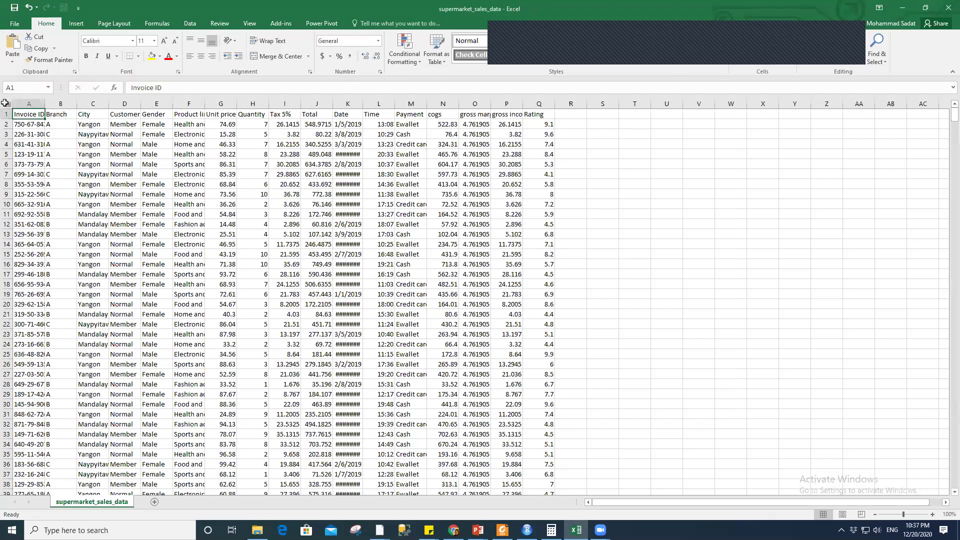
pyautogui.click(5, 102)
pyautogui.doubleClick(44, 104)
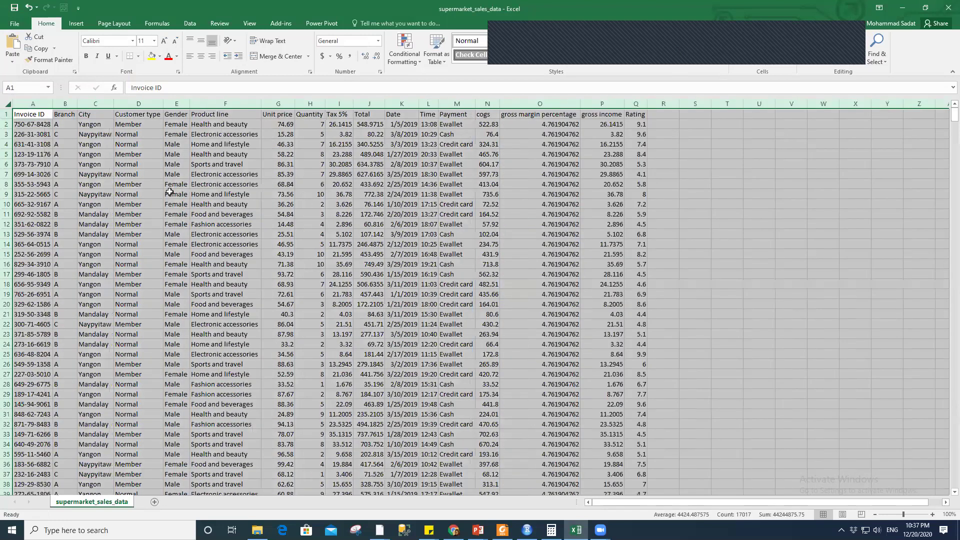
pyautogui.click(173, 195)
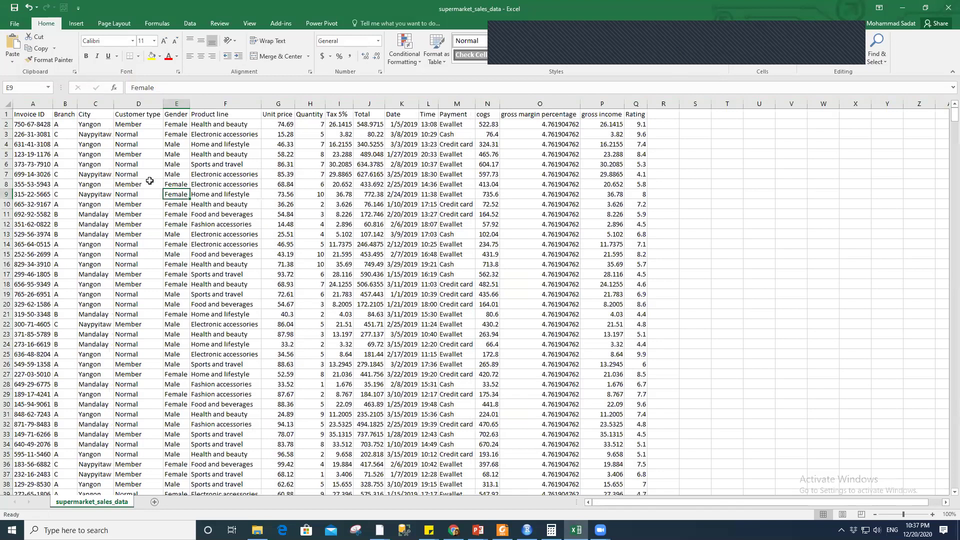